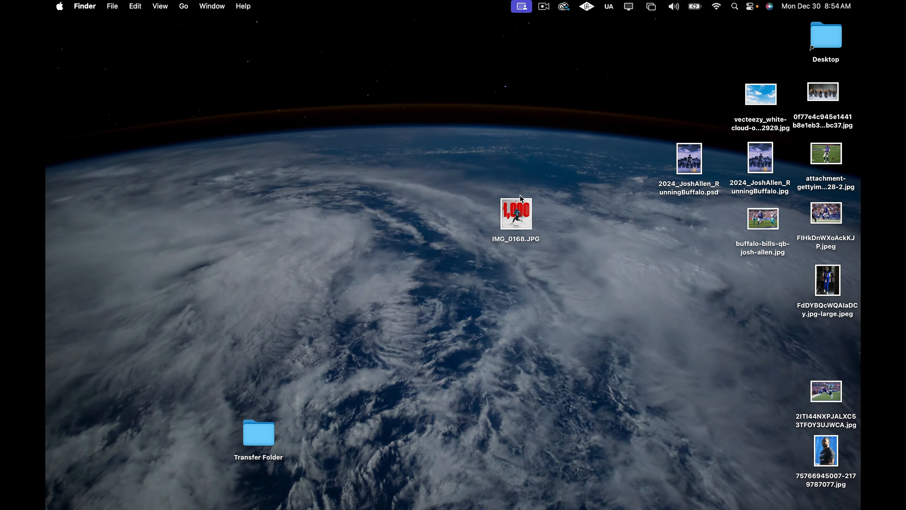
# Select IMG_0168.JPG on the desktop and preview it in Quick Look, then close the preview.
pyautogui.click(521, 213)
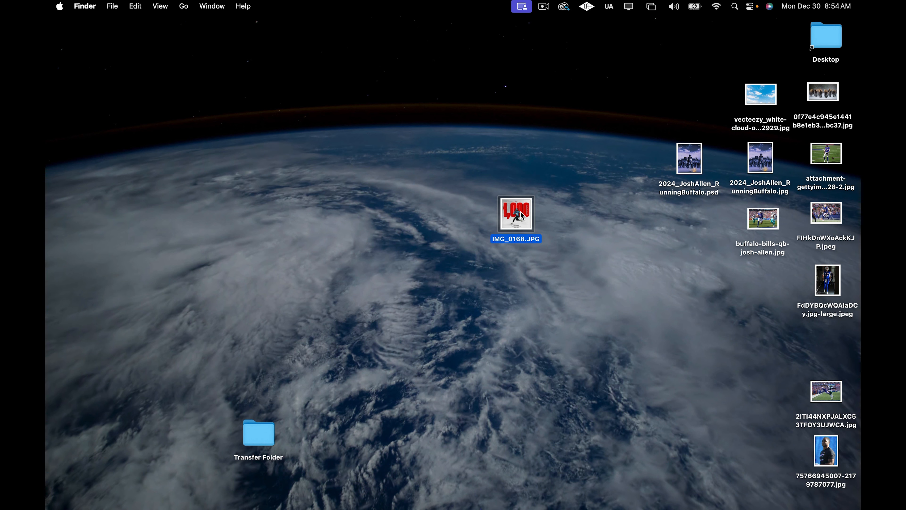
pyautogui.press('space')
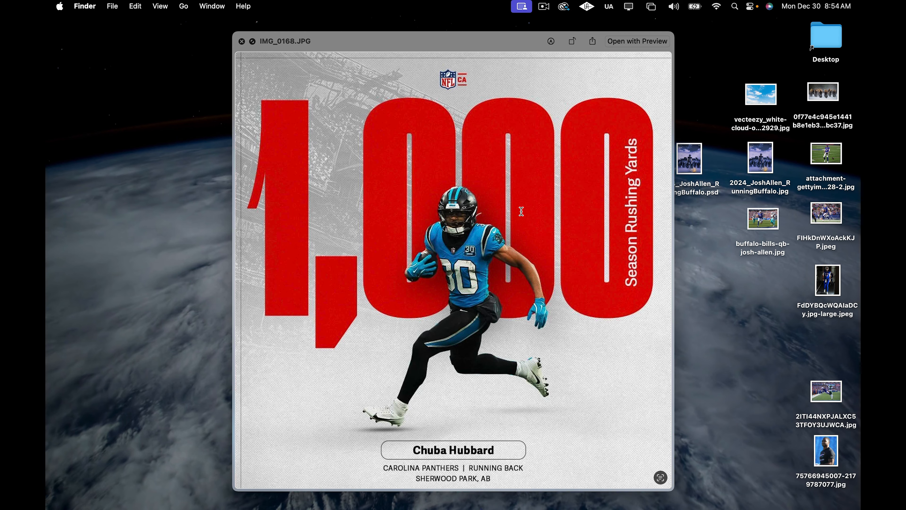
pyautogui.press('space')
pyautogui.press('space')
pyautogui.press('space')
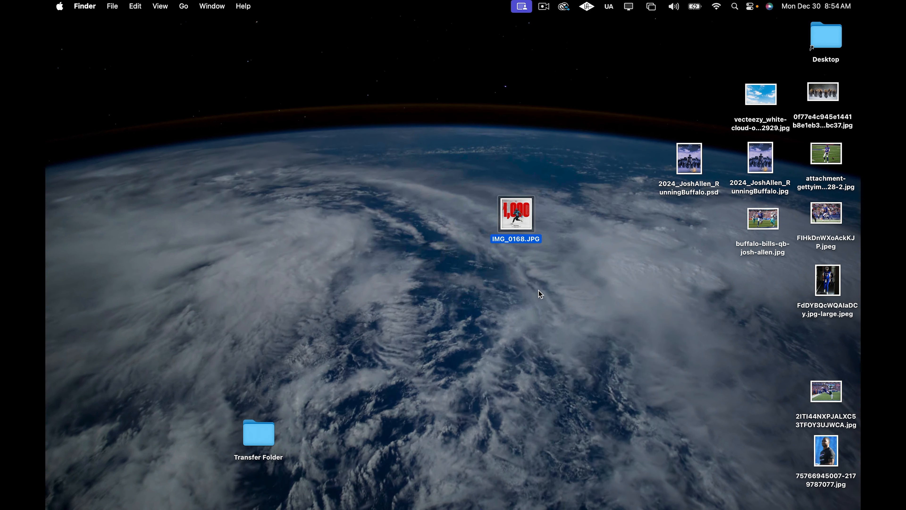
# Open Photoshop and create a new document from the custom 2160 x 2700 px, 300 ppi preset.
pyautogui.moveTo(495, 508)
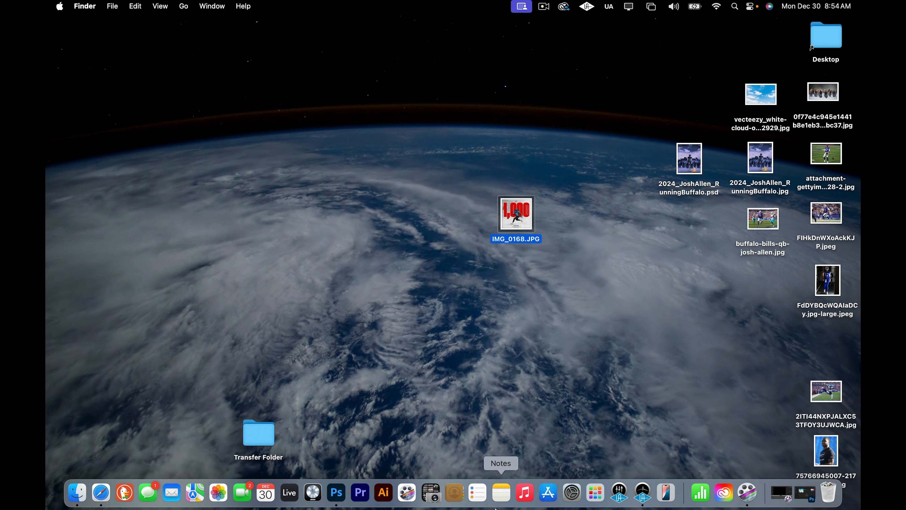
pyautogui.click(337, 494)
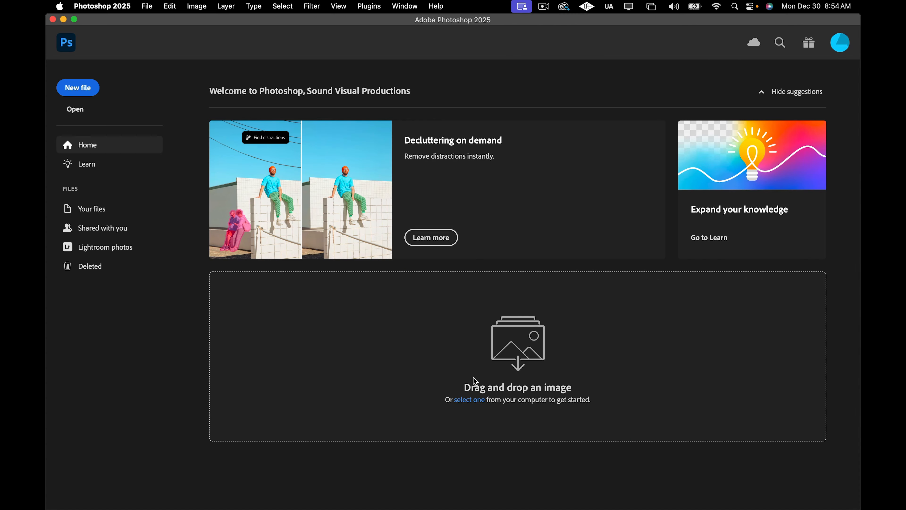
pyautogui.click(76, 84)
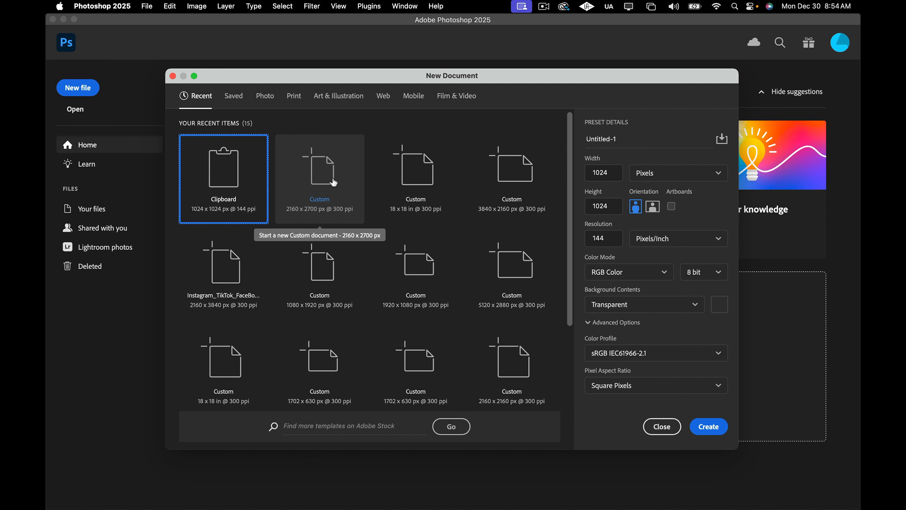
pyautogui.click(334, 183)
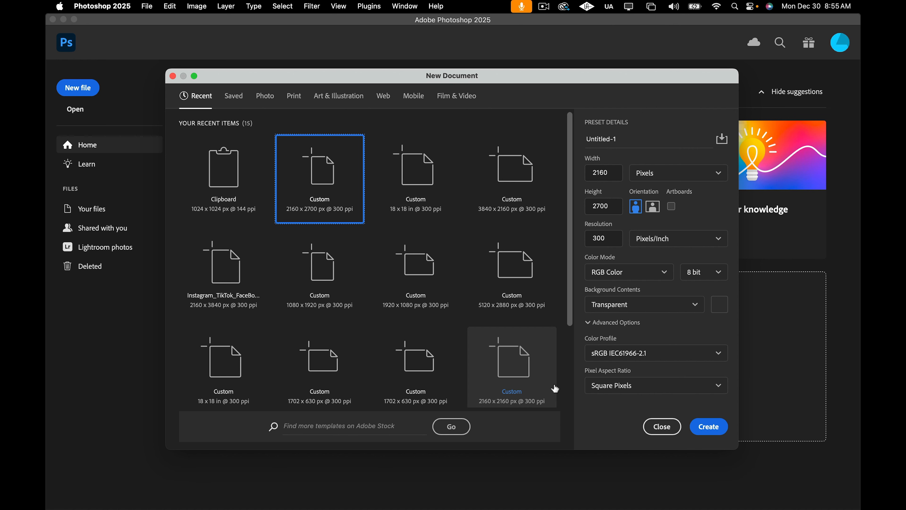
pyautogui.click(706, 428)
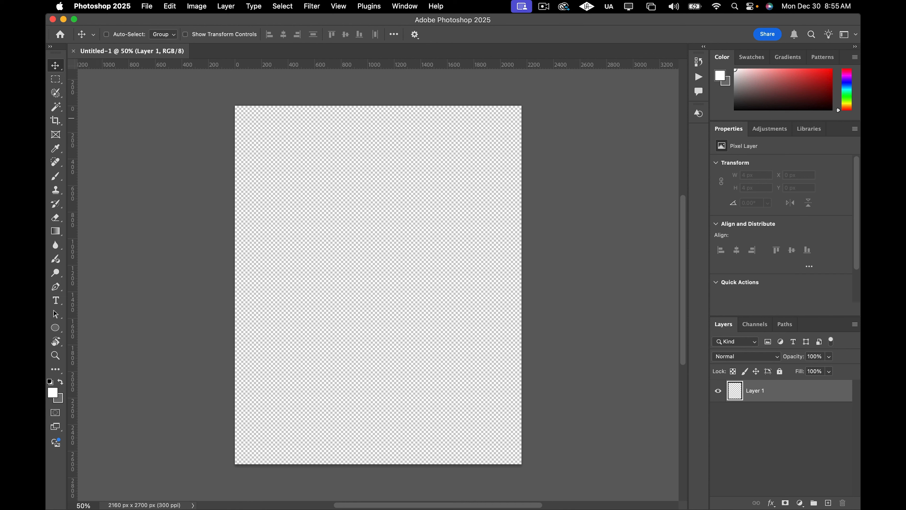
# Place IMG_0168.JPG as an embedded image into the new document and commit the placement.
pyautogui.click(146, 6)
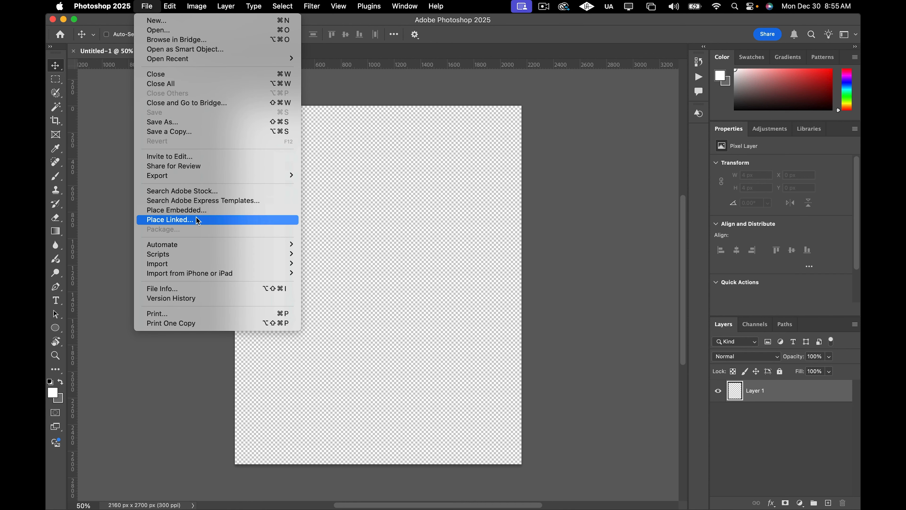
pyautogui.click(166, 209)
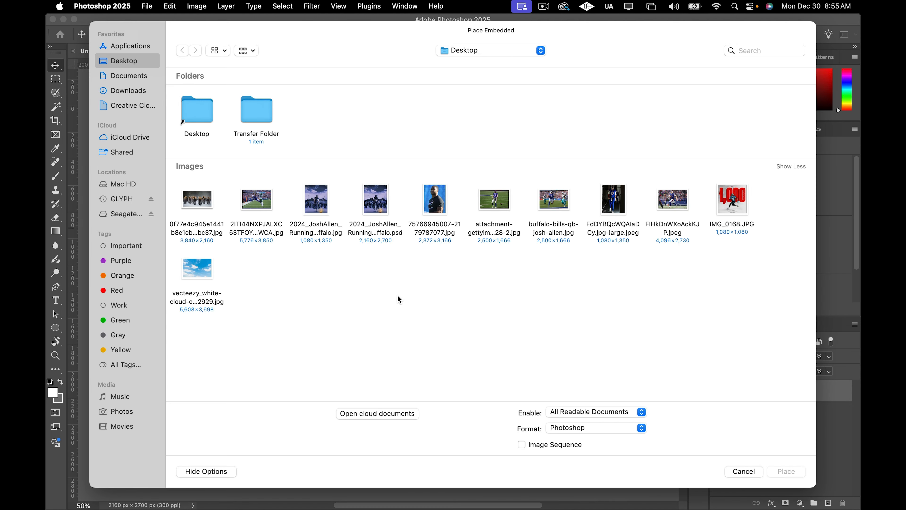
pyautogui.click(746, 203)
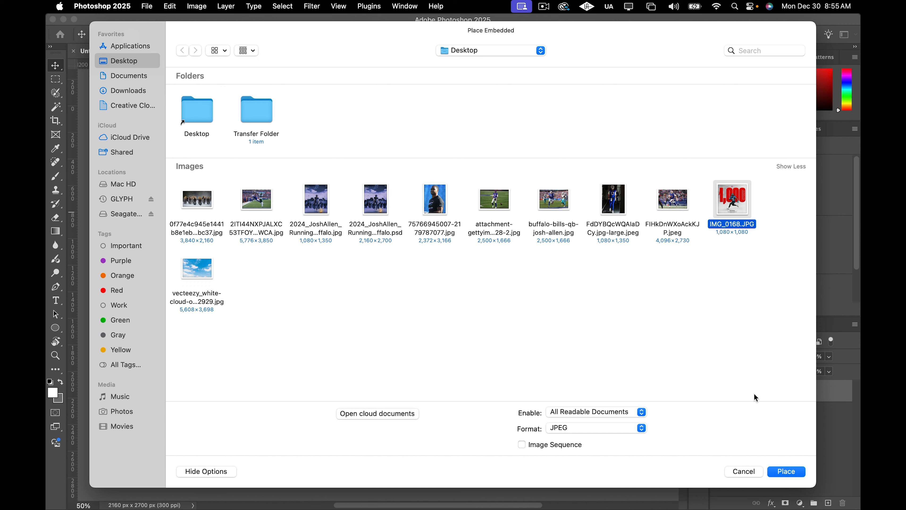
pyautogui.click(782, 471)
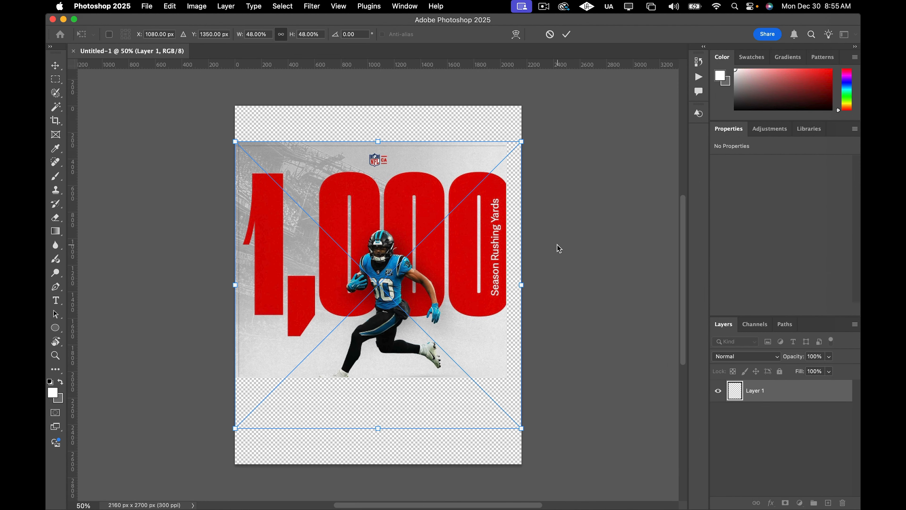
pyautogui.press('Return')
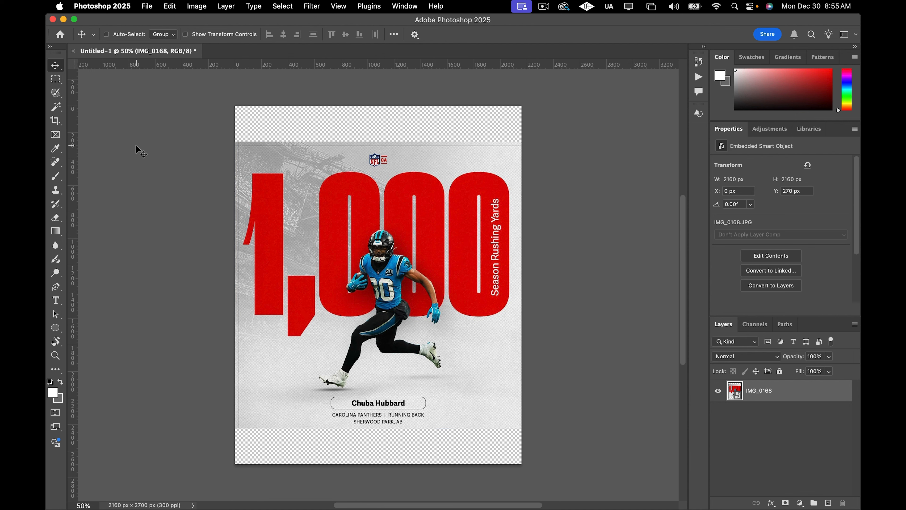
pyautogui.click(146, 6)
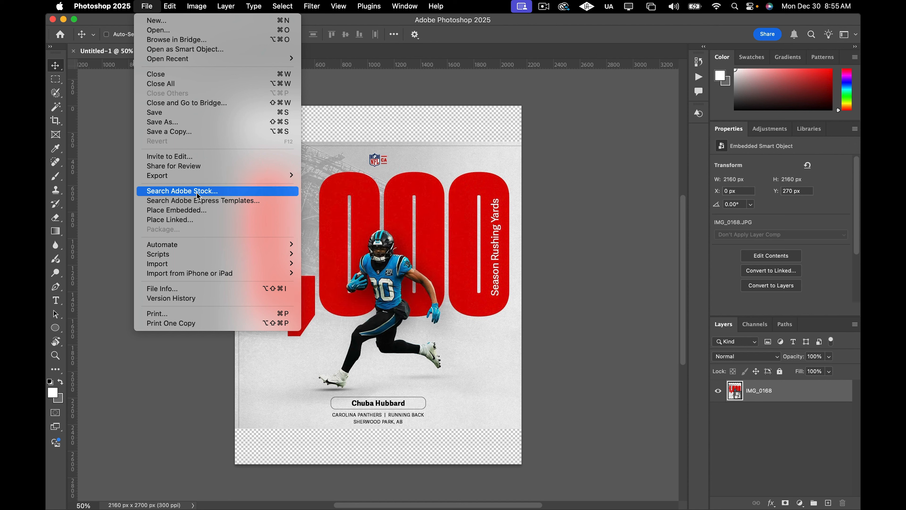
pyautogui.click(196, 211)
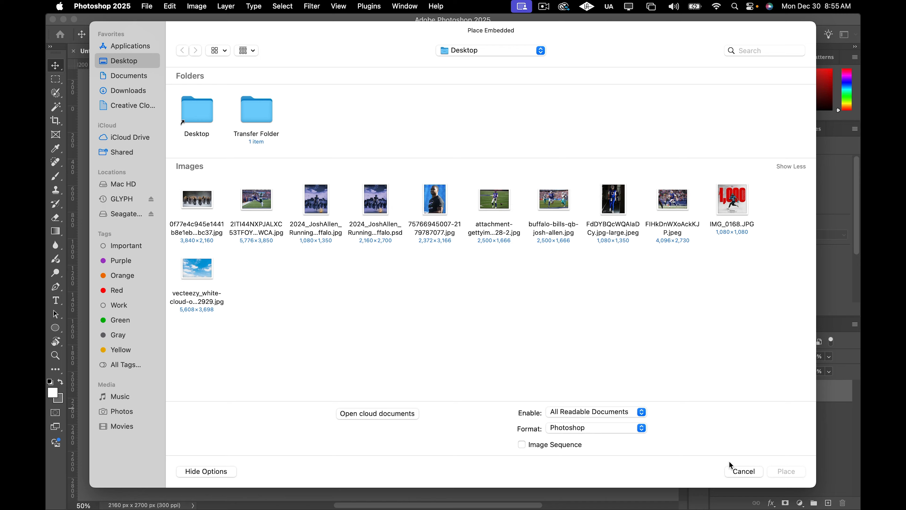
pyautogui.click(733, 468)
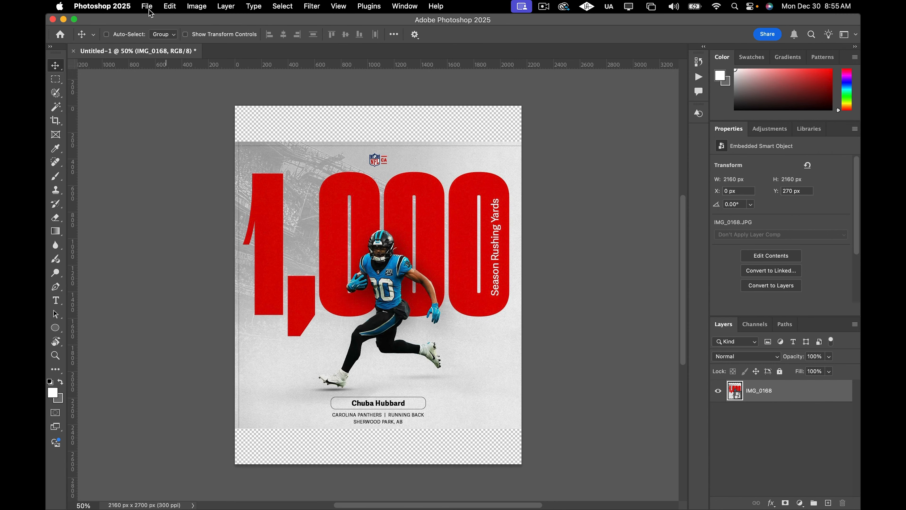
pyautogui.click(148, 7)
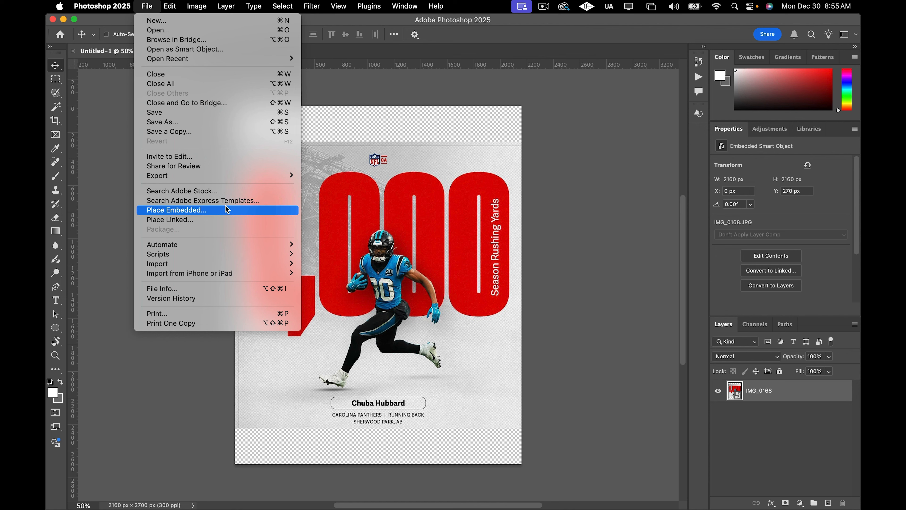
pyautogui.click(159, 30)
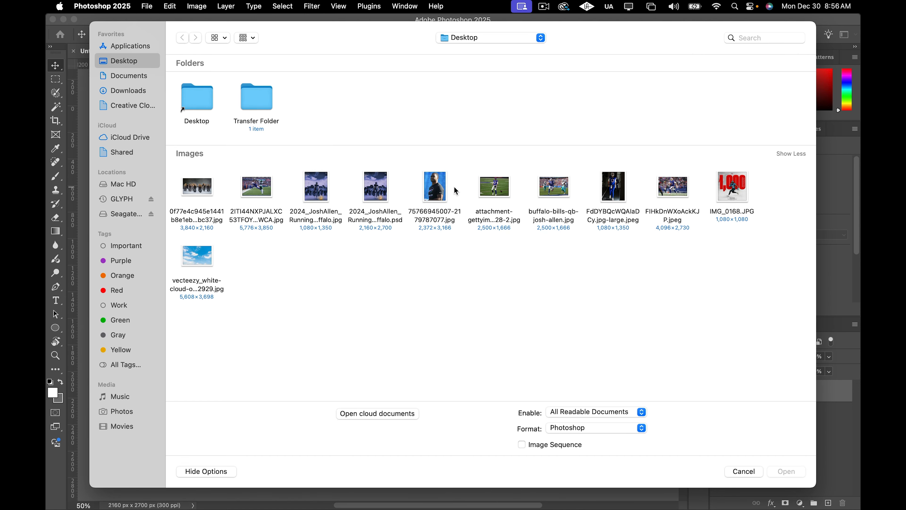
pyautogui.click(440, 193)
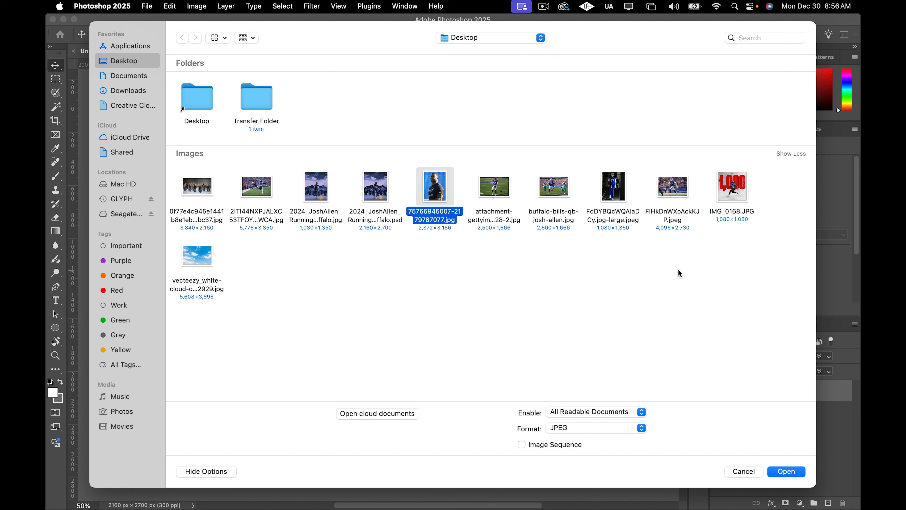
pyautogui.click(799, 473)
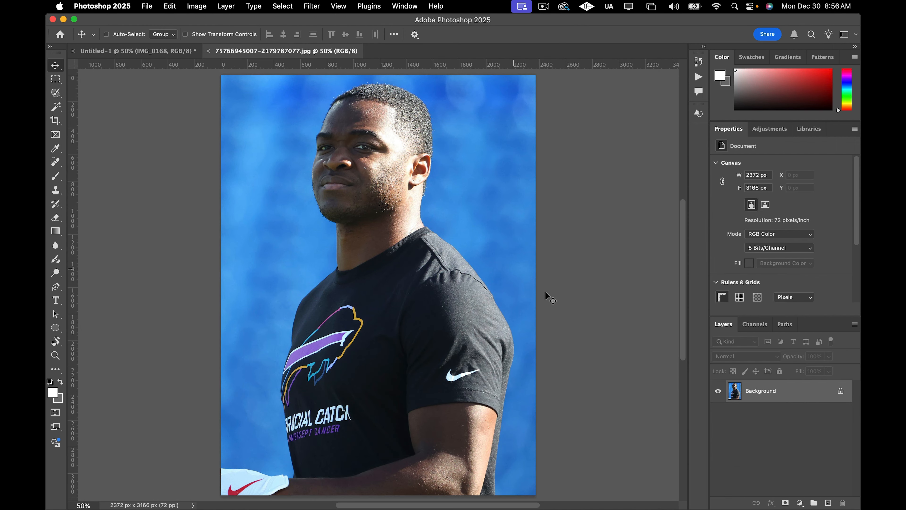
# Switch to Safari and search Google for "amatri cooper".
pyautogui.moveTo(491, 509)
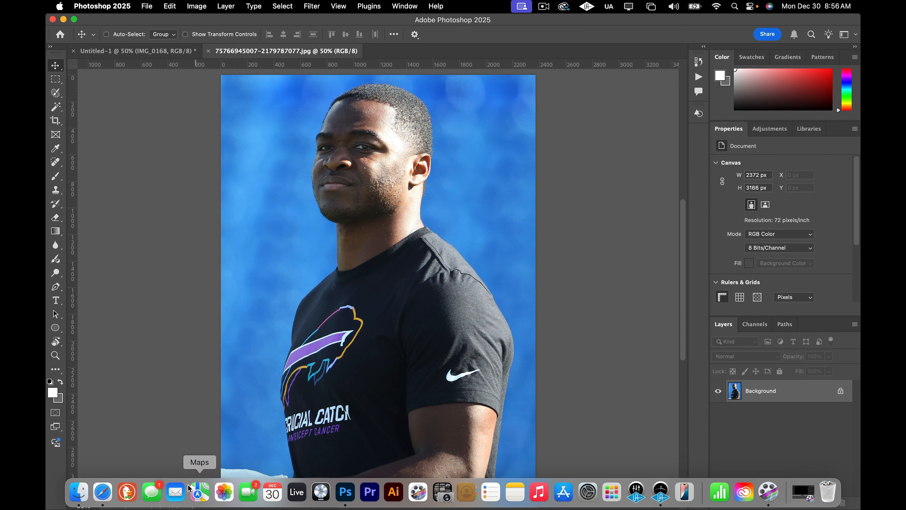
pyautogui.click(102, 492)
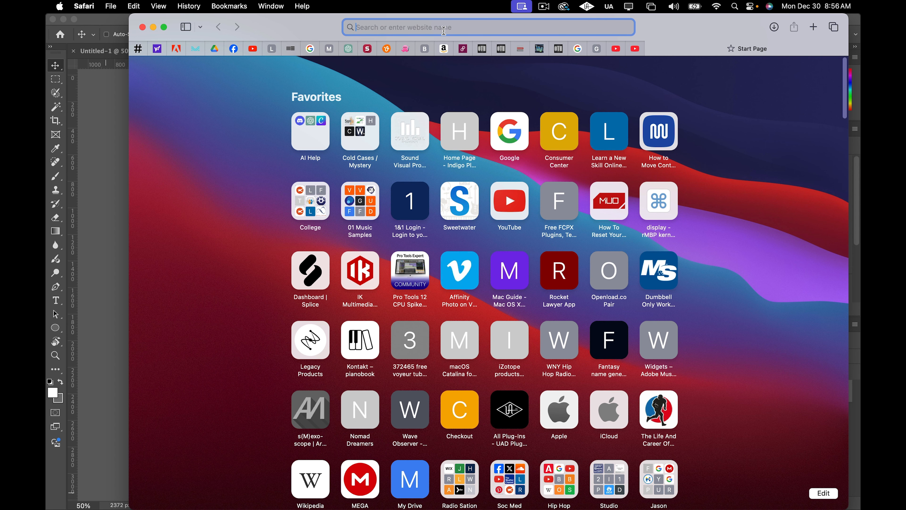
pyautogui.write('amatr')
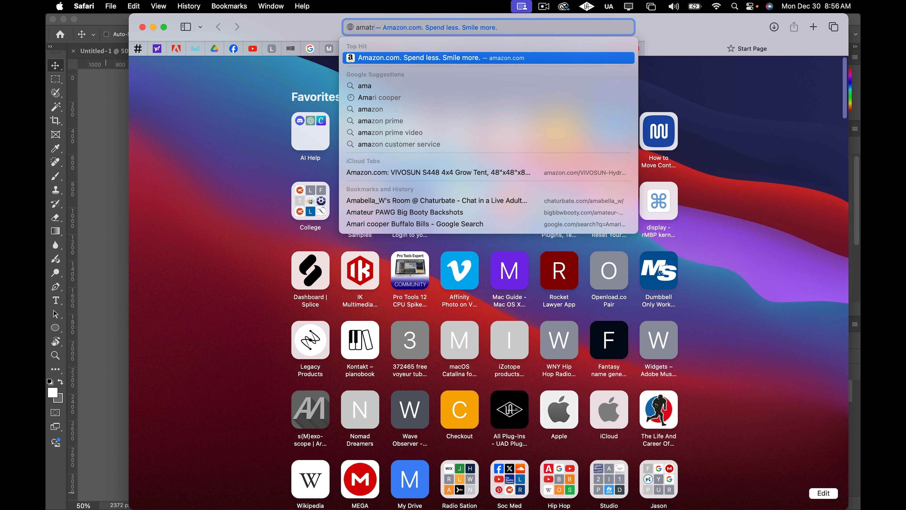
pyautogui.write('i cooper')
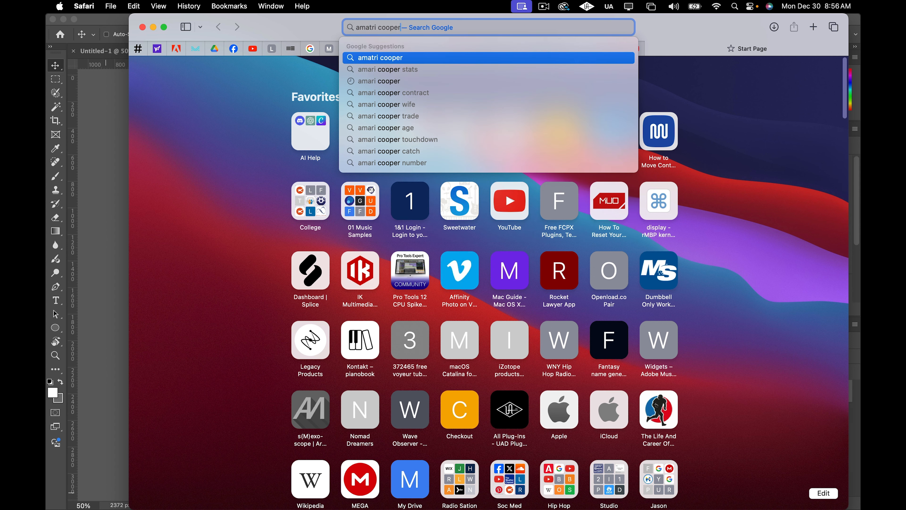
pyautogui.press('Return')
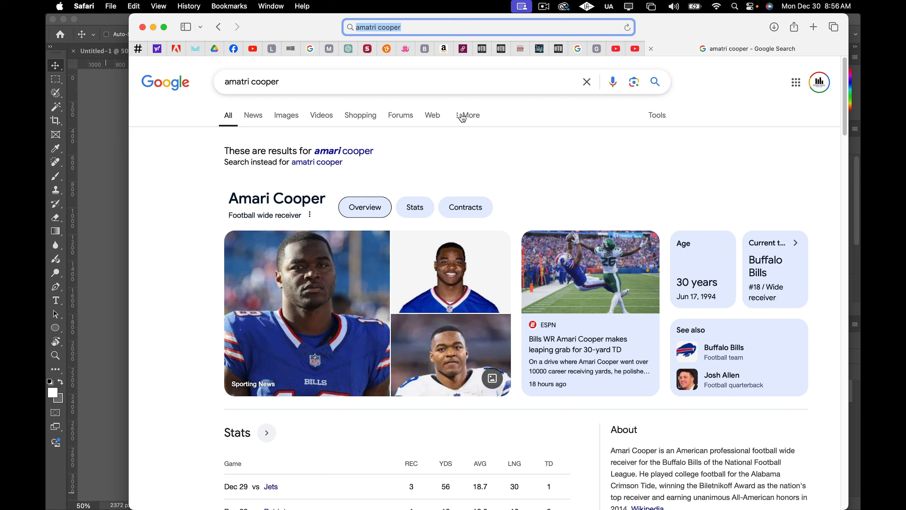
# Run a Google advanced image search for amari cooper restricted to images larger than 4 MP.
pyautogui.click(292, 118)
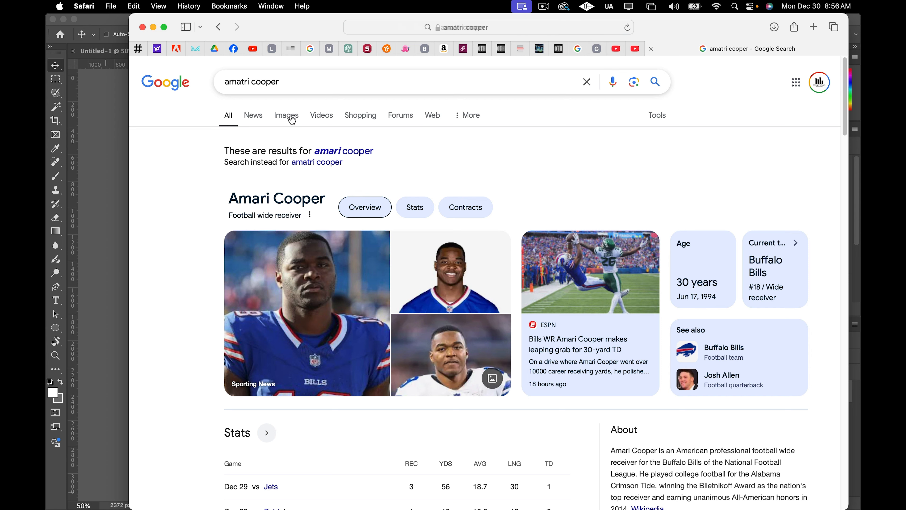
pyautogui.click(563, 122)
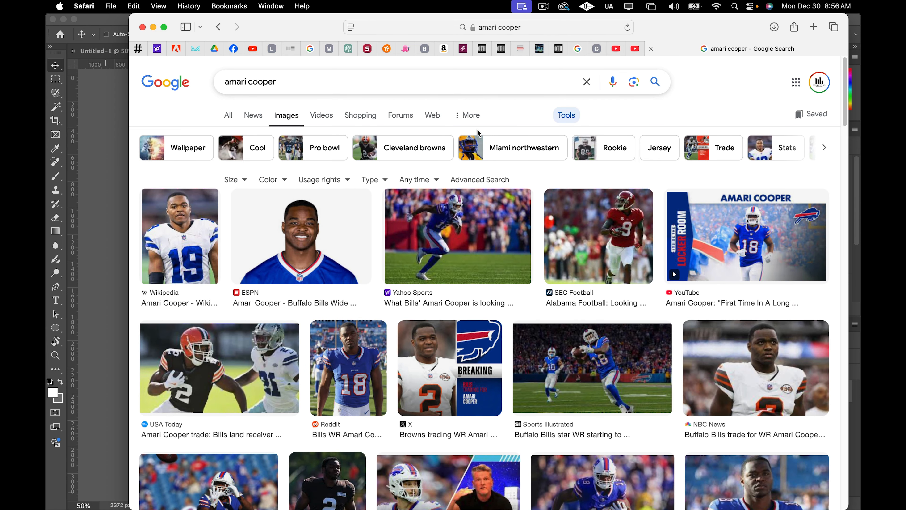
pyautogui.click(475, 179)
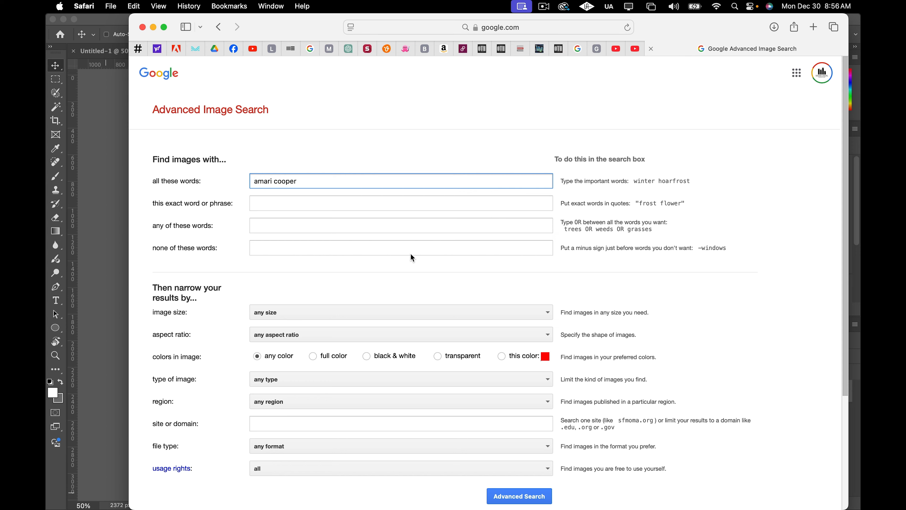
pyautogui.scroll(-3, 410, 253)
pyautogui.click(309, 240)
pyautogui.scroll(-4, 318, 306)
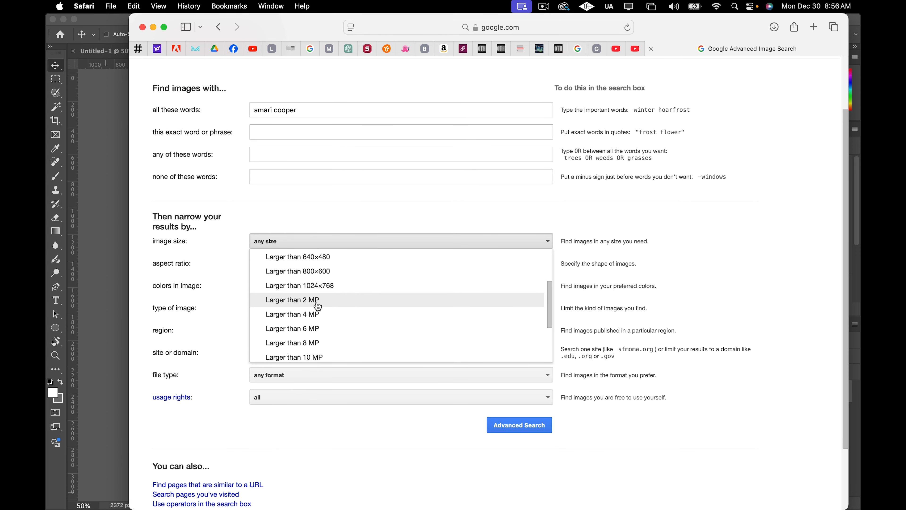
pyautogui.scroll(-3, 318, 307)
pyautogui.scroll(3, 316, 301)
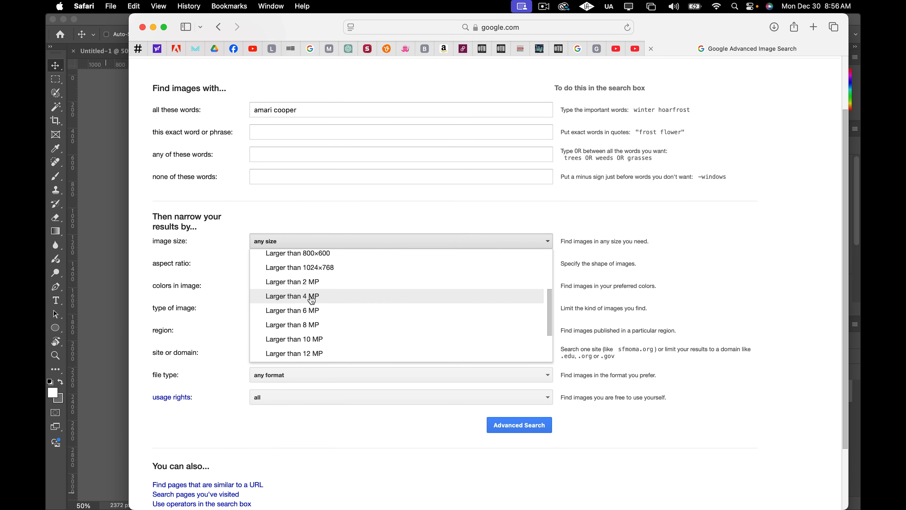
pyautogui.click(312, 297)
pyautogui.click(524, 425)
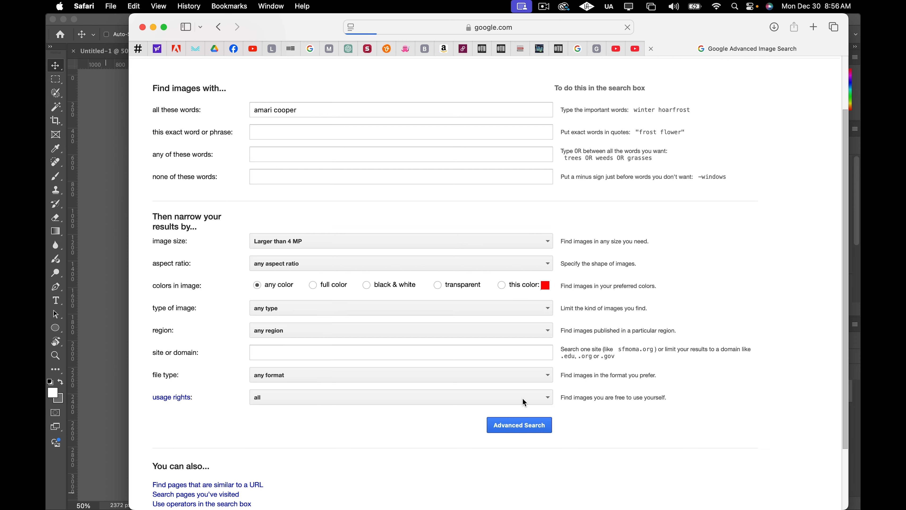
# Browse the image results and preview the DraftKings Network photo of the player in a Bills uniform.
pyautogui.scroll(-1, 473, 314)
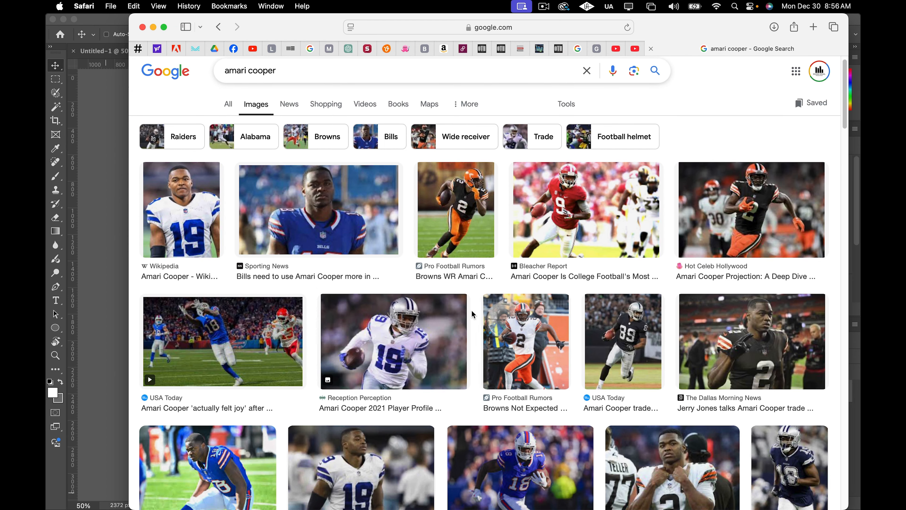
pyautogui.scroll(-5, 473, 314)
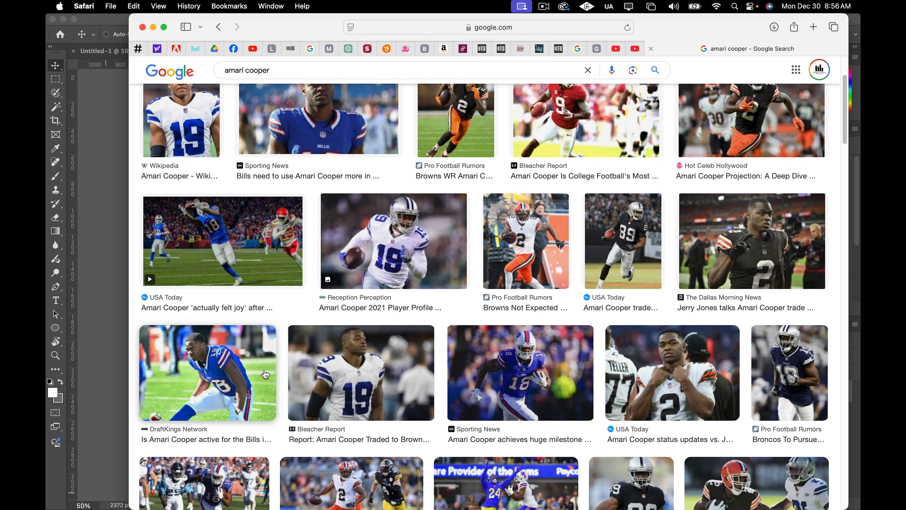
pyautogui.click(246, 366)
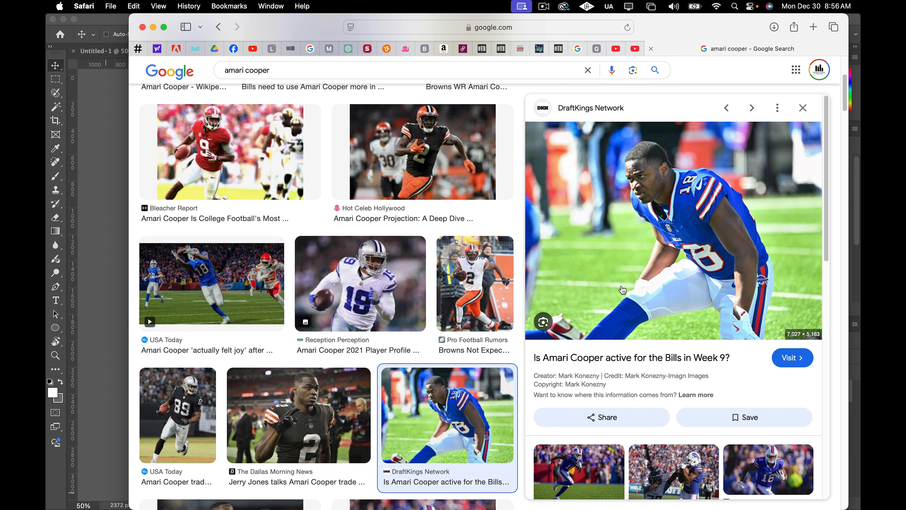
pyautogui.click(807, 108)
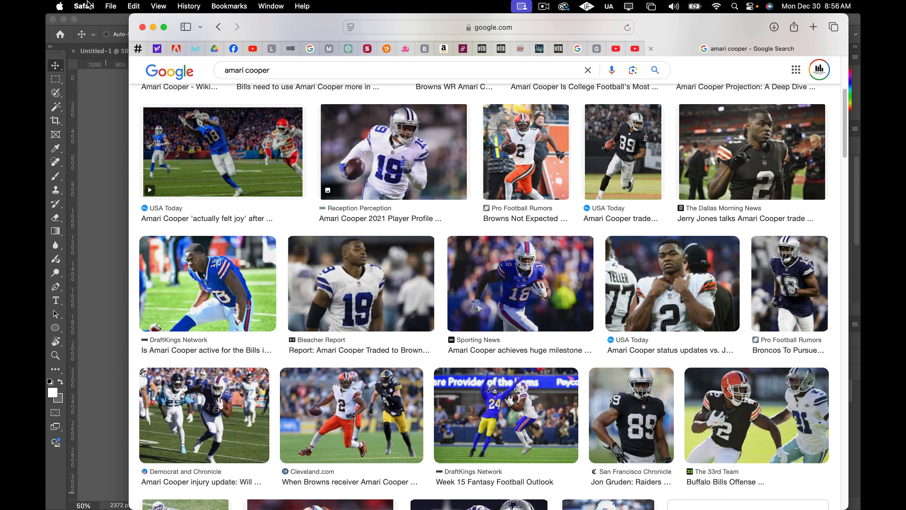
# Return to Photoshop, duplicate the photo layer and unlock the original background layer.
pyautogui.click(106, 23)
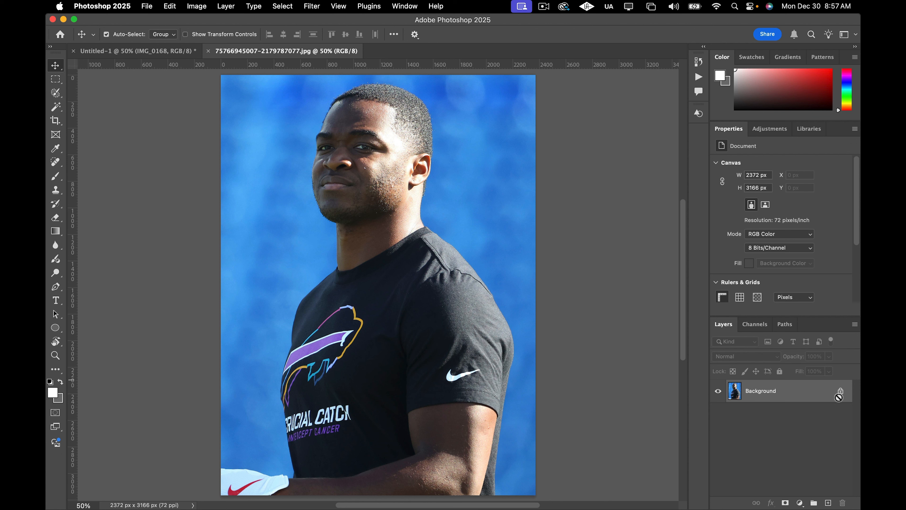
pyautogui.press('super+j')
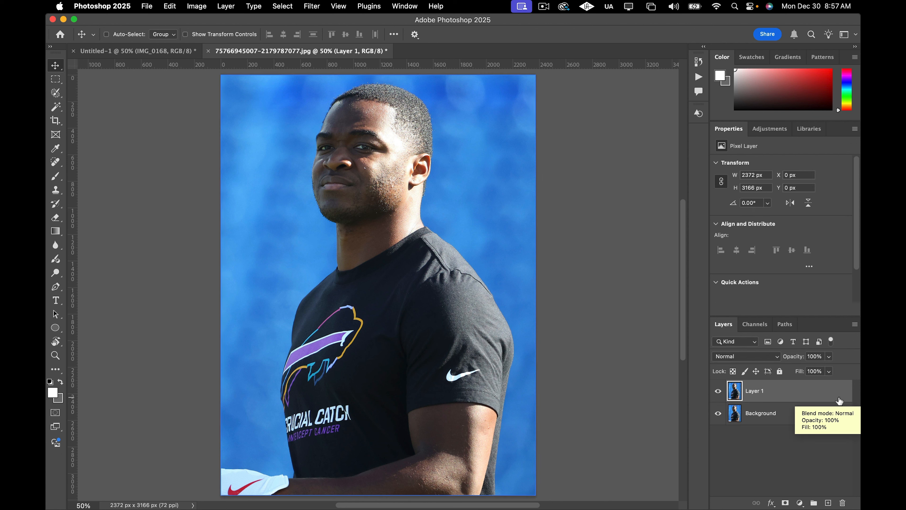
pyautogui.click(840, 414)
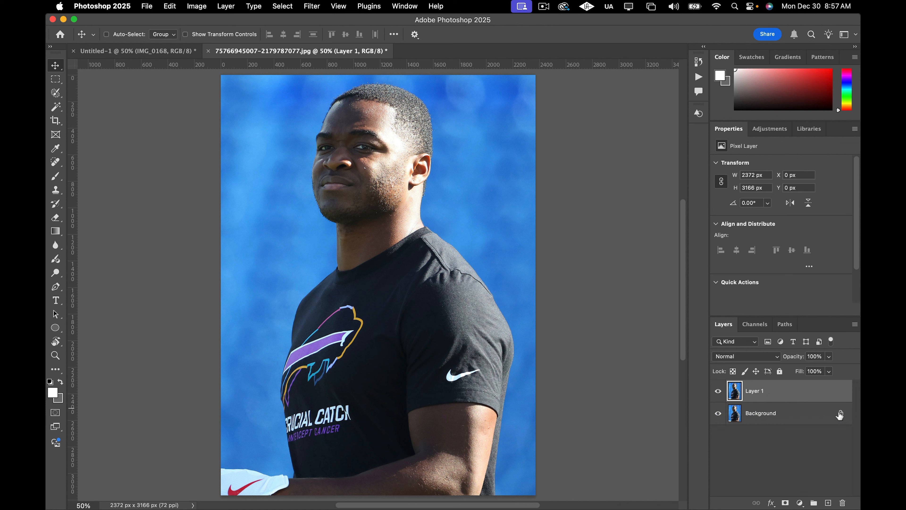
pyautogui.click(799, 397)
# Hide the original layer and remove the background from the duplicate layer with the Quick Actions option.
pyautogui.scroll(-3, 843, 260)
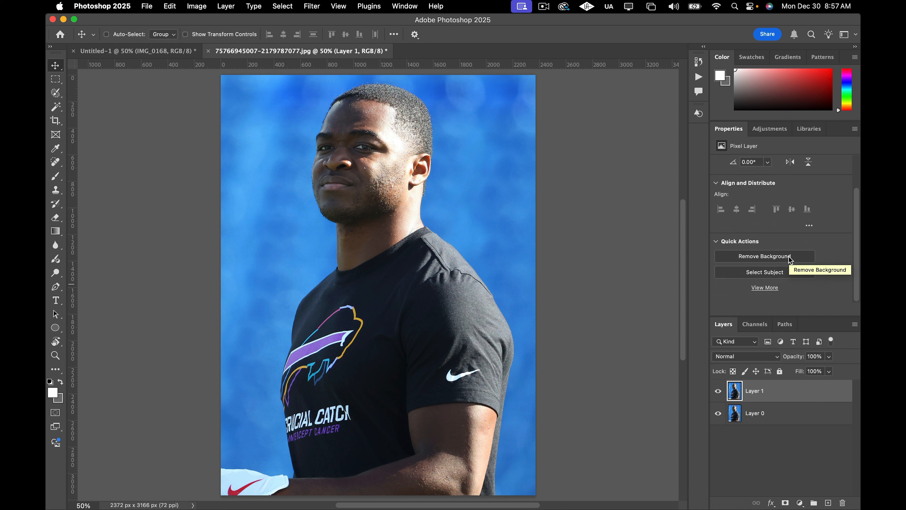
pyautogui.click(718, 413)
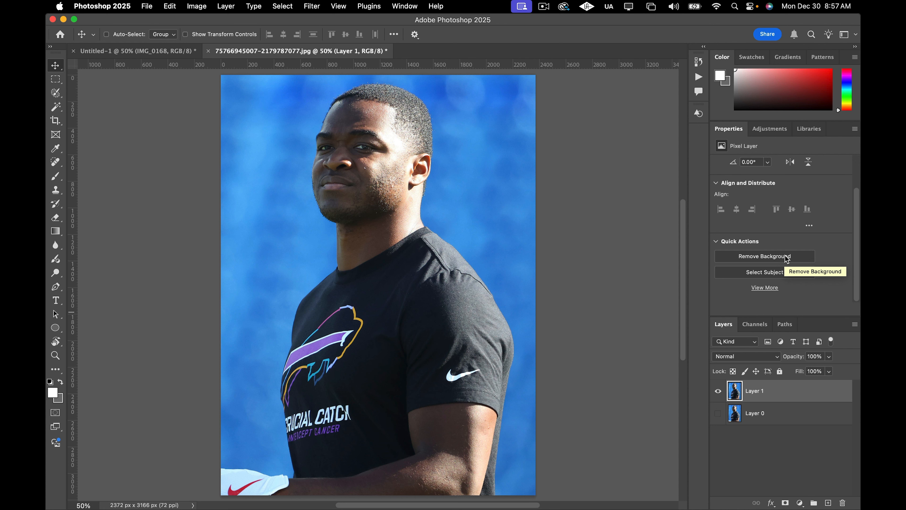
pyautogui.click(787, 257)
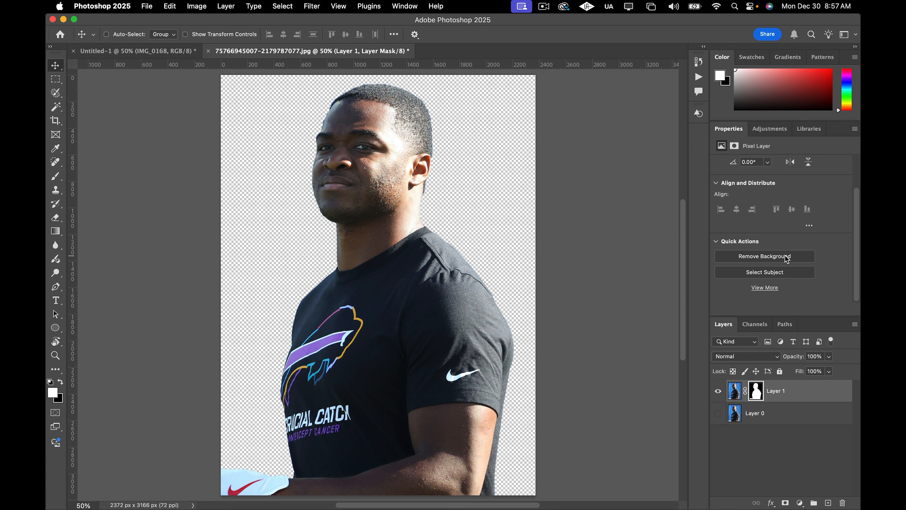
# Toggle the original layer's visibility repeatedly and zoom in to compare the cutout against the original photo.
pyautogui.click(719, 414)
pyautogui.click(718, 414)
pyautogui.click(718, 414)
pyautogui.click(719, 413)
pyautogui.click(718, 414)
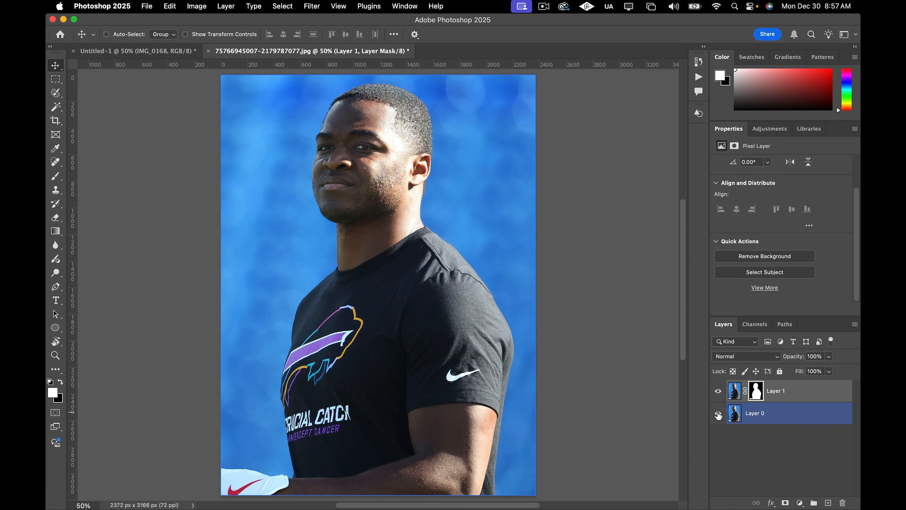
pyautogui.click(718, 414)
pyautogui.click(718, 415)
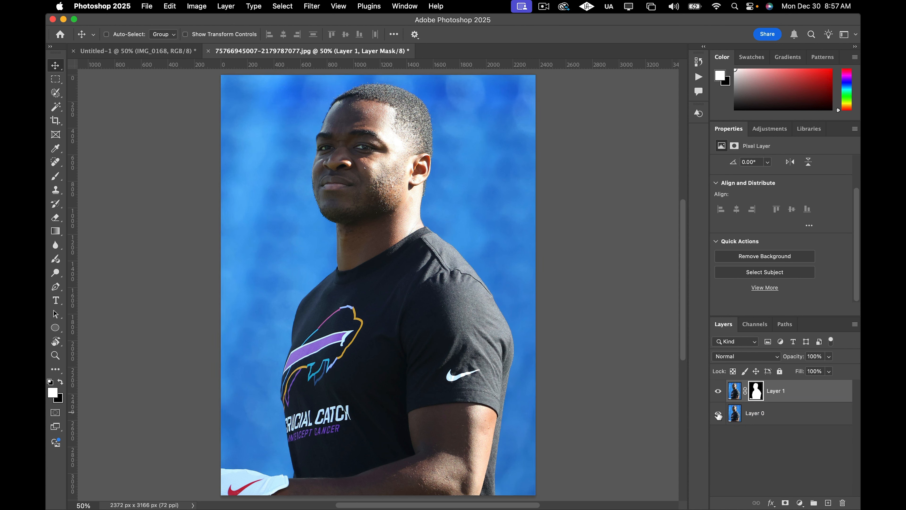
pyautogui.click(719, 414)
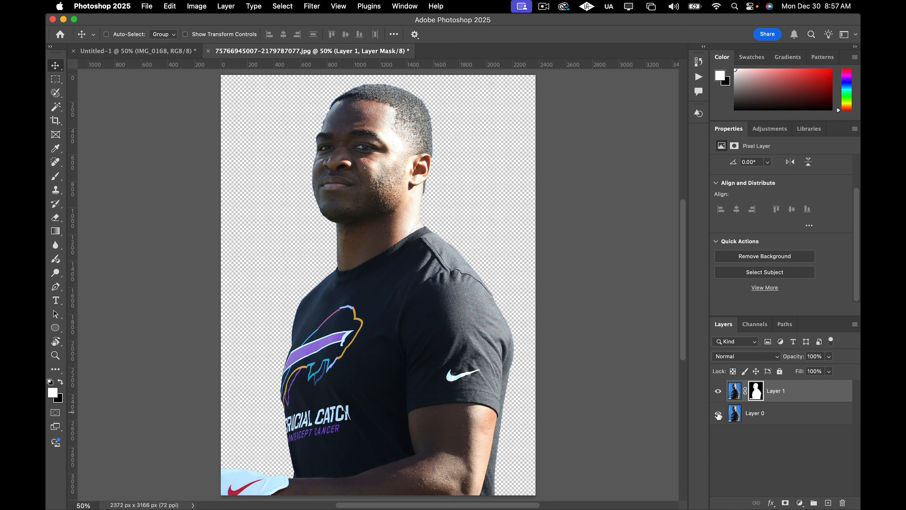
pyautogui.click(718, 414)
pyautogui.click(719, 414)
pyautogui.click(718, 414)
pyautogui.scroll(5, 331, 123)
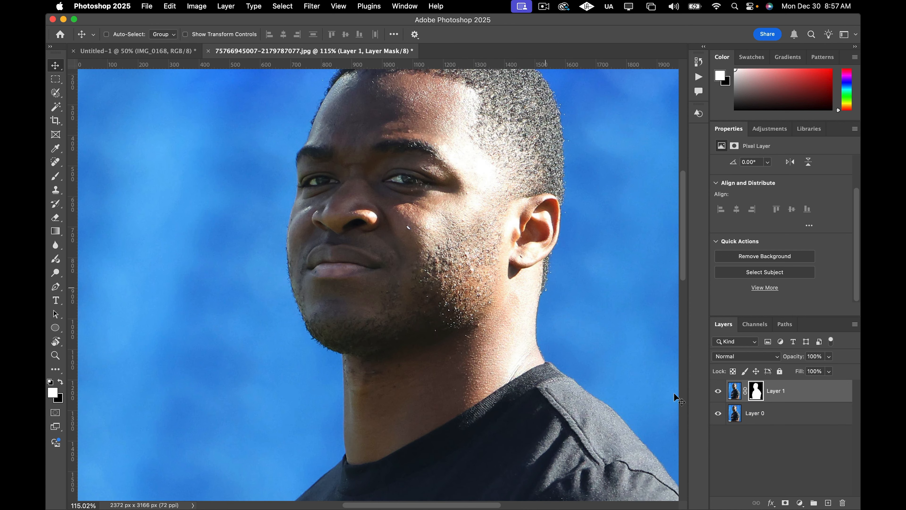
pyautogui.click(718, 414)
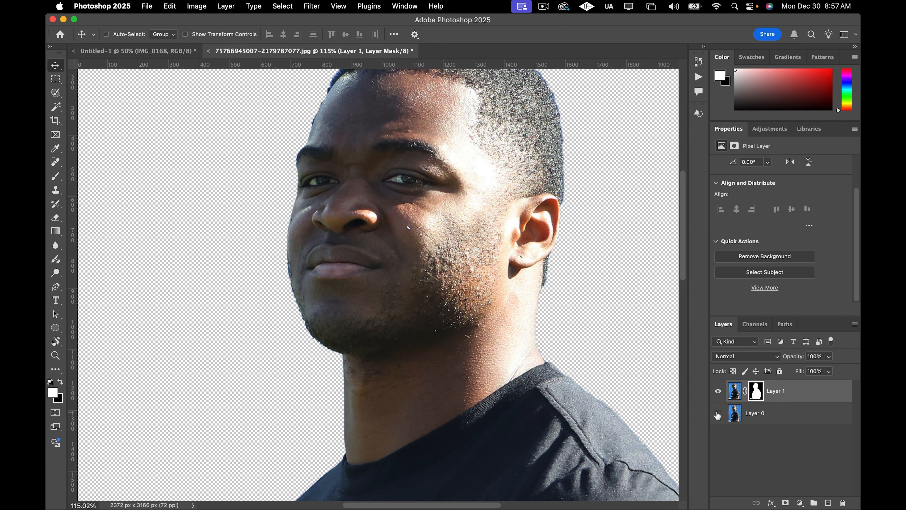
# Select the cutout's layer mask and set up the Brush tool at full hardness and size 30 px.
pyautogui.click(757, 393)
pyautogui.click(737, 393)
pyautogui.click(756, 393)
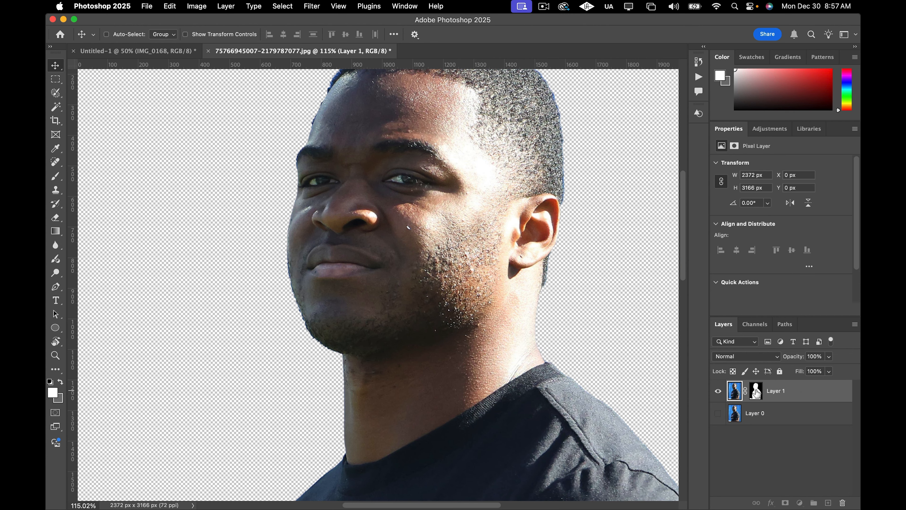
pyautogui.click(756, 393)
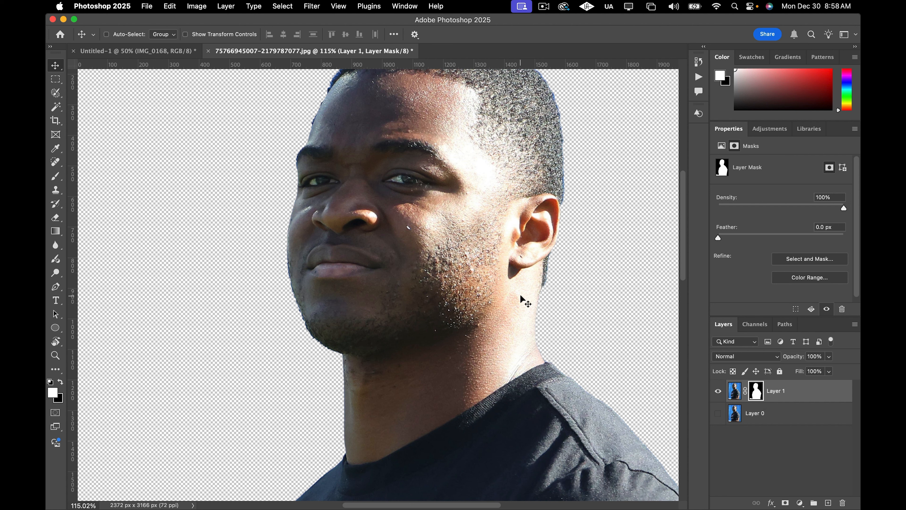
pyautogui.scroll(5, 524, 293)
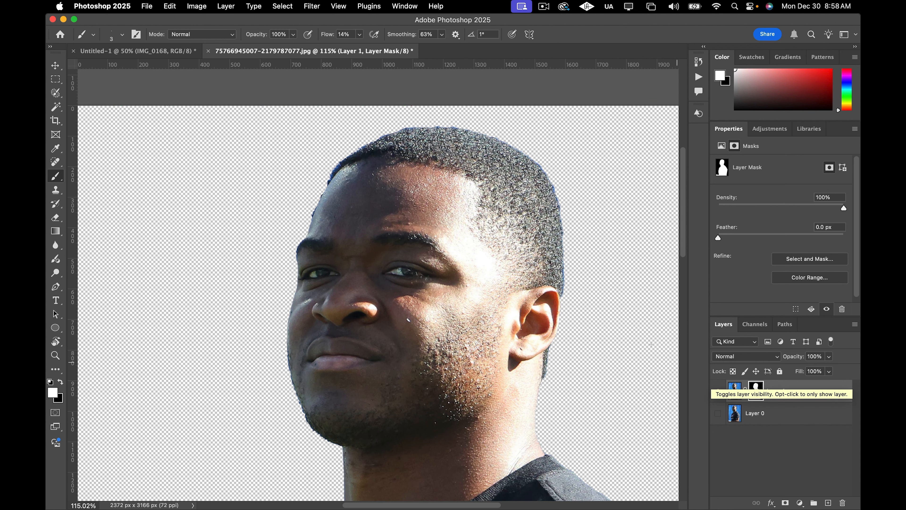
pyautogui.press('b')
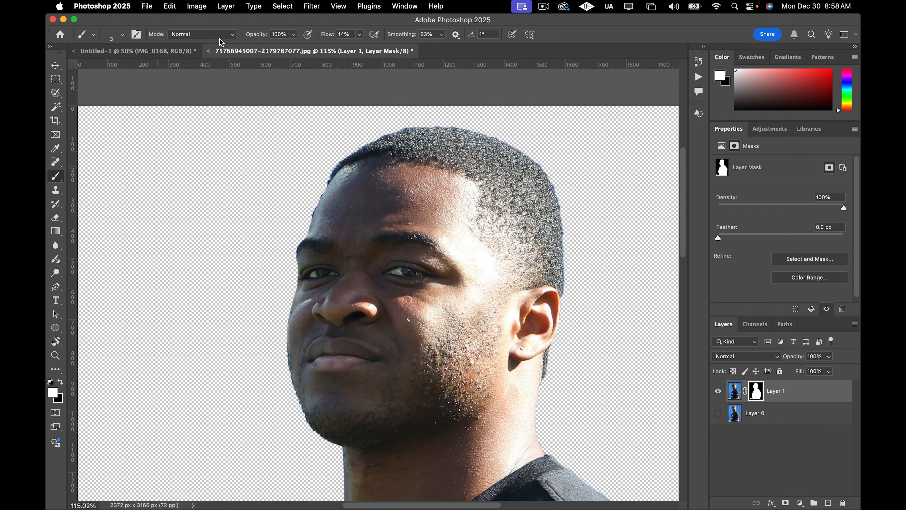
pyautogui.click(123, 35)
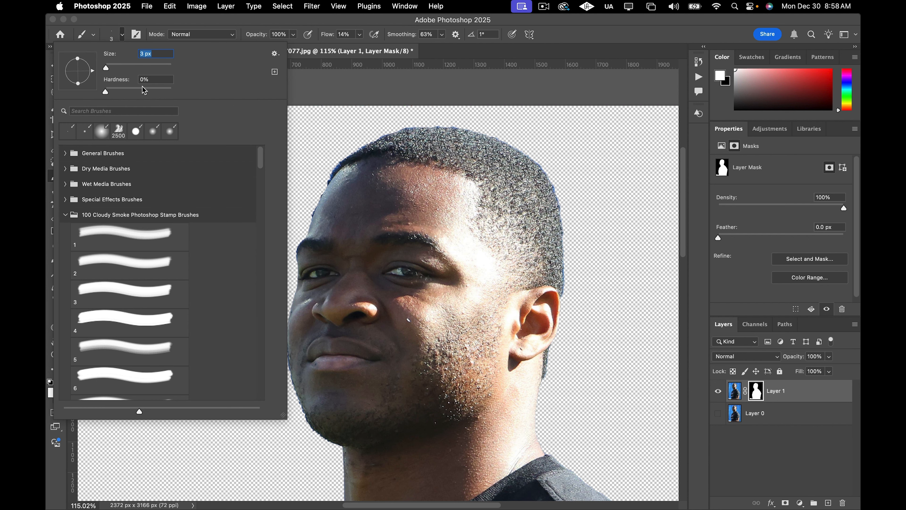
pyautogui.click(174, 90)
pyautogui.click(123, 37)
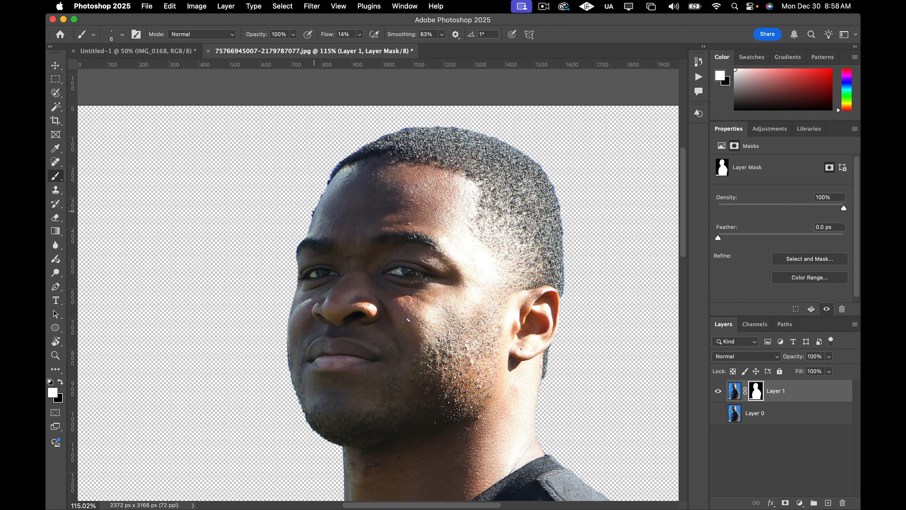
pyautogui.press(']')
pyautogui.press(']')
pyautogui.press(']')
pyautogui.press(']')
# Paint a stroke on the mask near the hairline and undo it.
pyautogui.press('x')
pyautogui.press('x')
pyautogui.moveTo(329, 187)
pyautogui.mouseDown()
pyautogui.moveTo(312, 217)
pyautogui.moveTo(322, 192)
pyautogui.mouseUp()
pyautogui.press('super+z')
# Set the brush flow to 80% and paint on the mask along the left side of the forehead.
pyautogui.click(360, 34)
pyautogui.moveTo(358, 46); pyautogui.dragTo(394, 46)
pyautogui.click(360, 39)
pyautogui.click(320, 206)
pyautogui.moveTo(320, 207); pyautogui.dragTo(344, 168)
# Zoom in and out across the image to inspect the cutout's edges around the head and shirt.
pyautogui.scroll(-3, 575, 184)
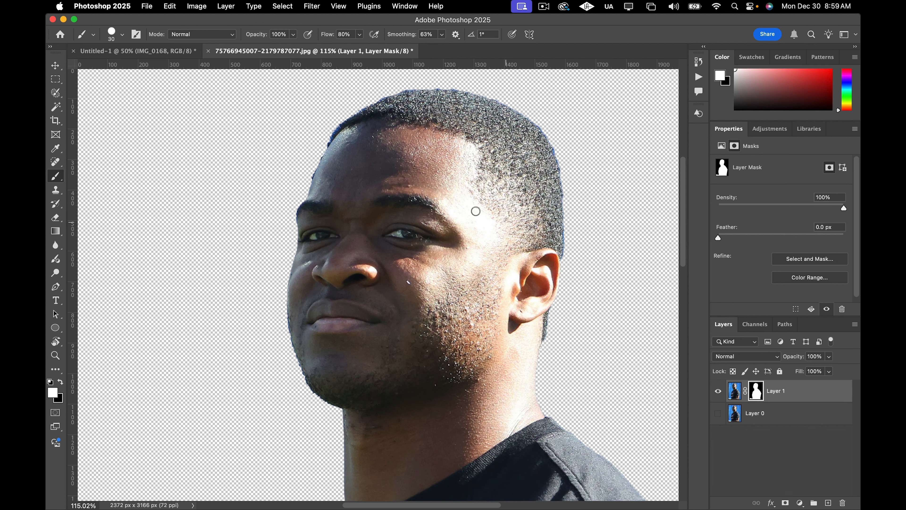
pyautogui.scroll(-5, 485, 237)
pyautogui.scroll(-6, 487, 241)
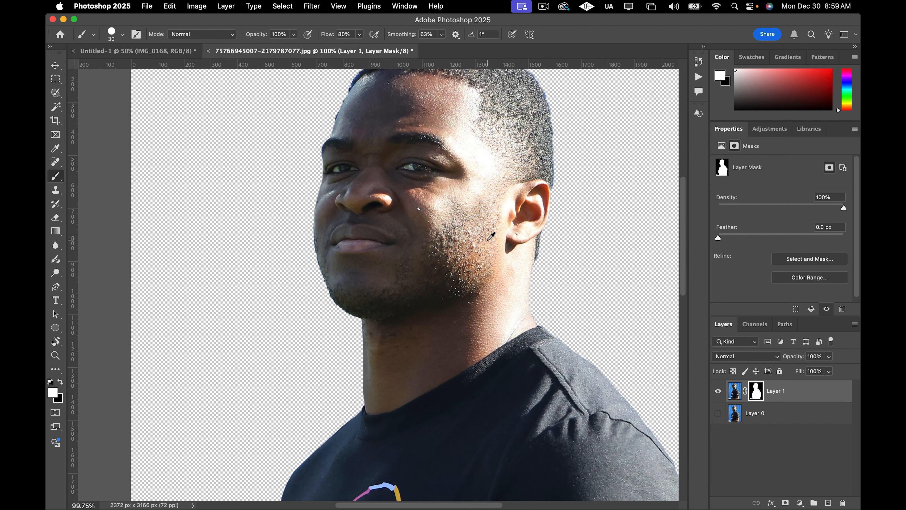
pyautogui.scroll(-2, 474, 255)
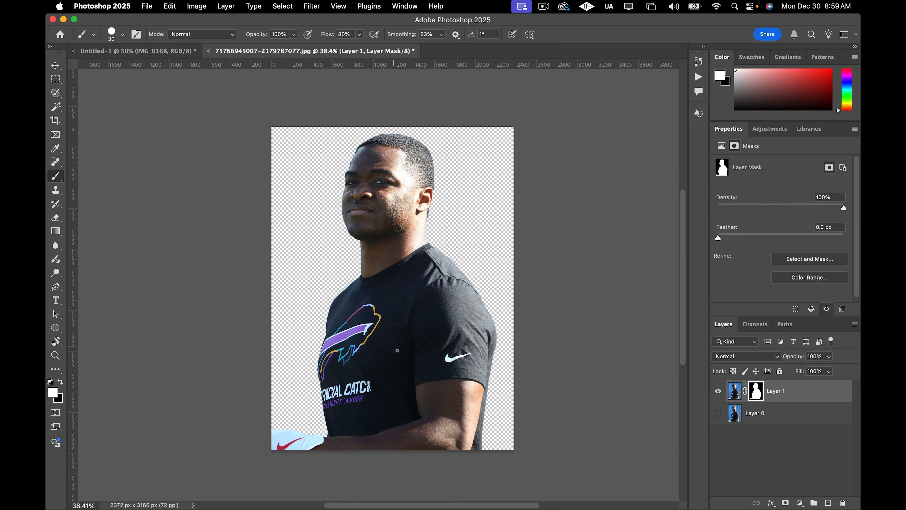
pyautogui.scroll(8, 323, 427)
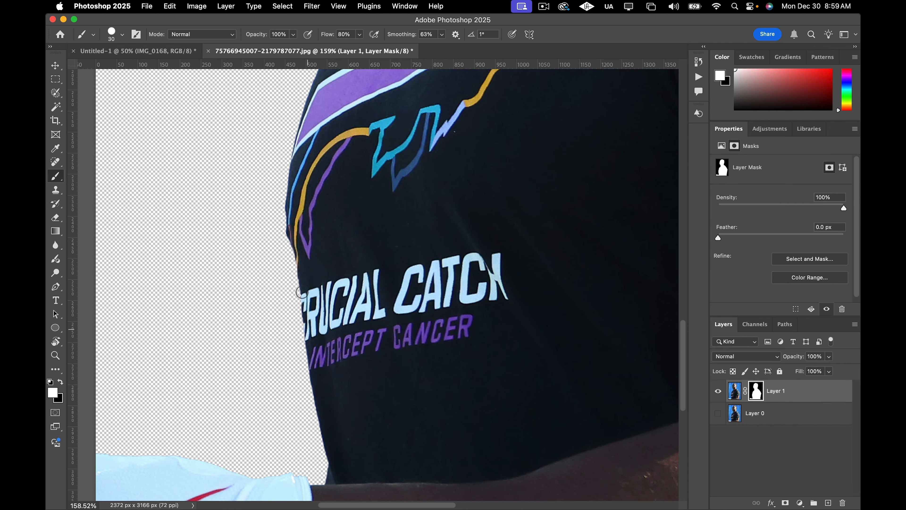
pyautogui.scroll(5, 310, 201)
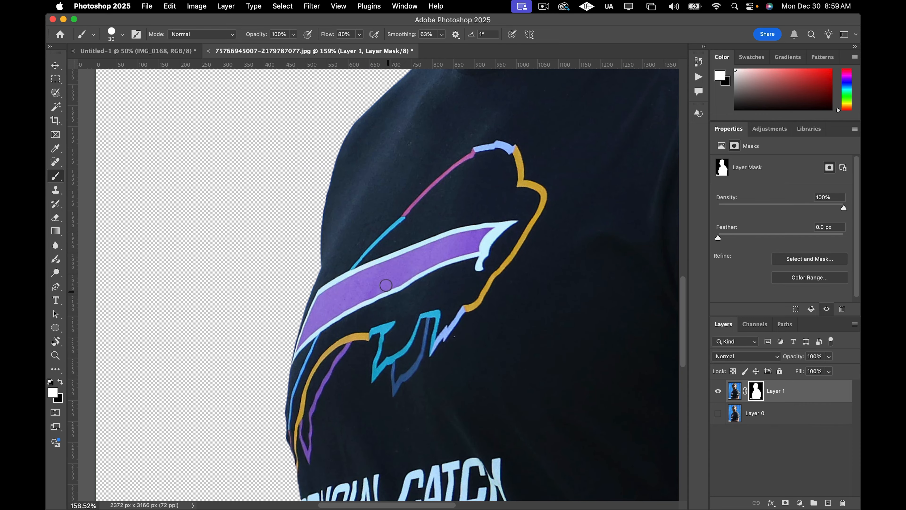
pyautogui.scroll(3, 386, 285)
pyautogui.scroll(-7, 384, 239)
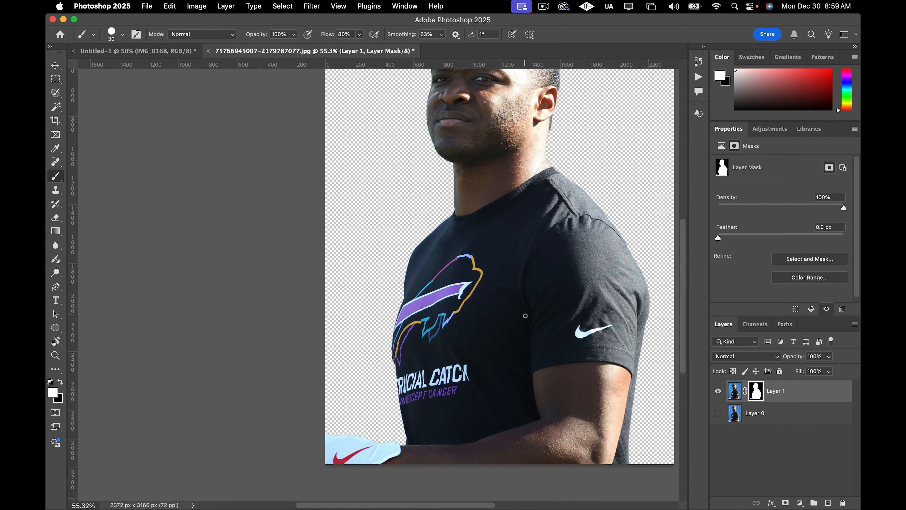
pyautogui.scroll(-2, 560, 346)
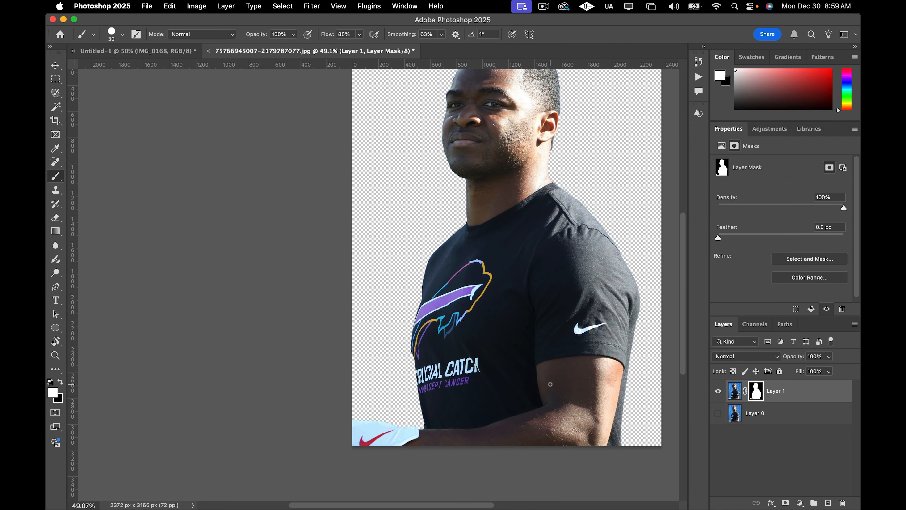
pyautogui.scroll(-3, 551, 384)
# Rename the cutout layer ACooper_CloseUp.
pyautogui.click(795, 401)
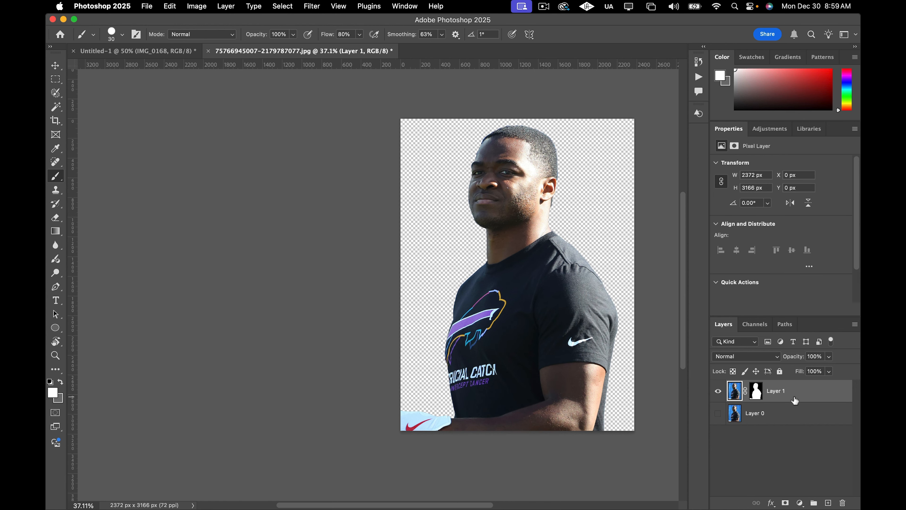
pyautogui.doubleClick(779, 392)
pyautogui.write('ACooper_CloseUp')
pyautogui.press('Return')
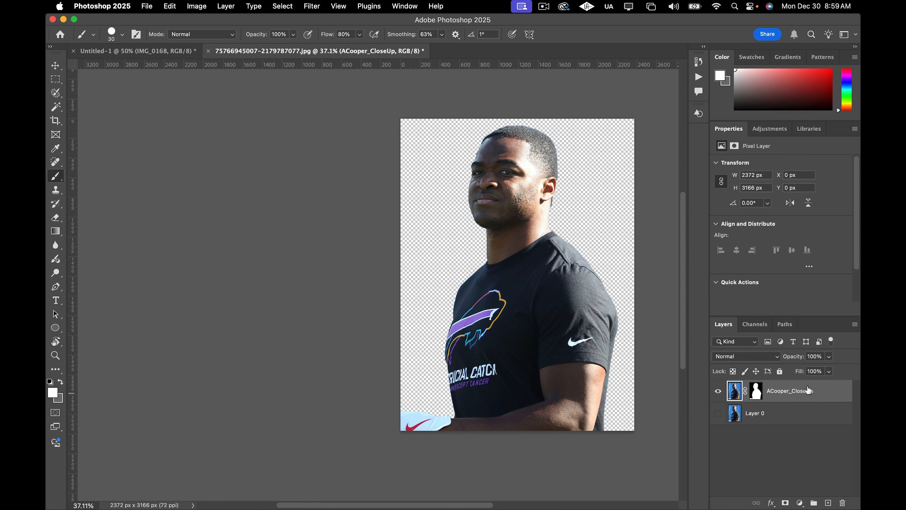
# Convert the ACooper_CloseUp layer to a smart object.
pyautogui.rightClick(822, 390)
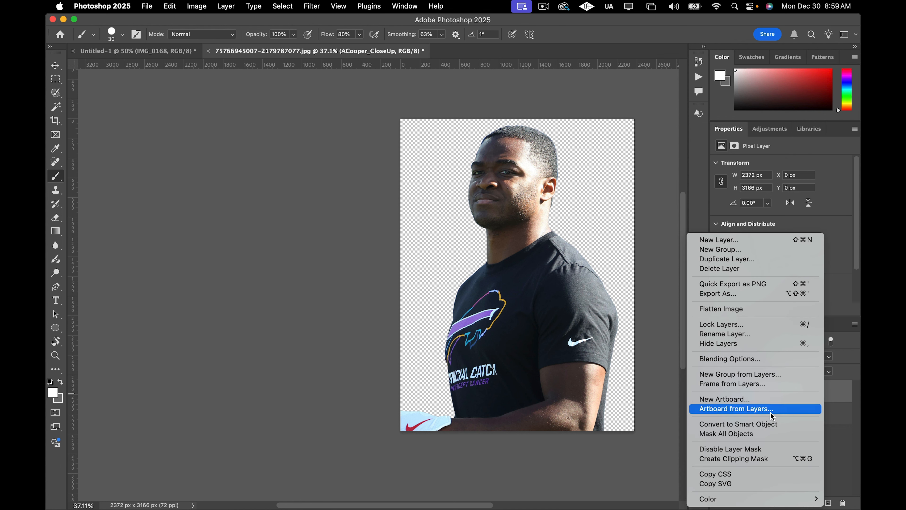
pyautogui.click(763, 424)
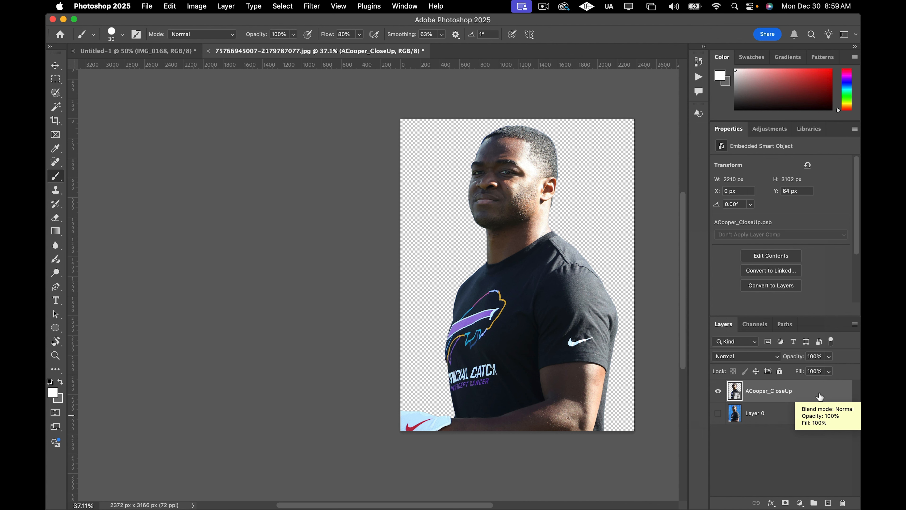
# Open the Camera Raw Filter and raise Shadows to +94 and Contrast to +68.
pyautogui.press('super+shift+a')
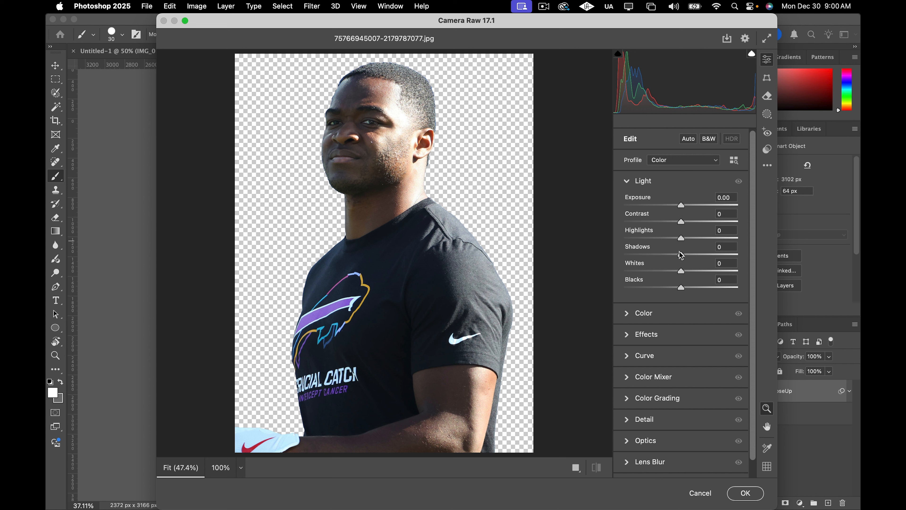
pyautogui.moveTo(681, 256); pyautogui.dragTo(735, 255)
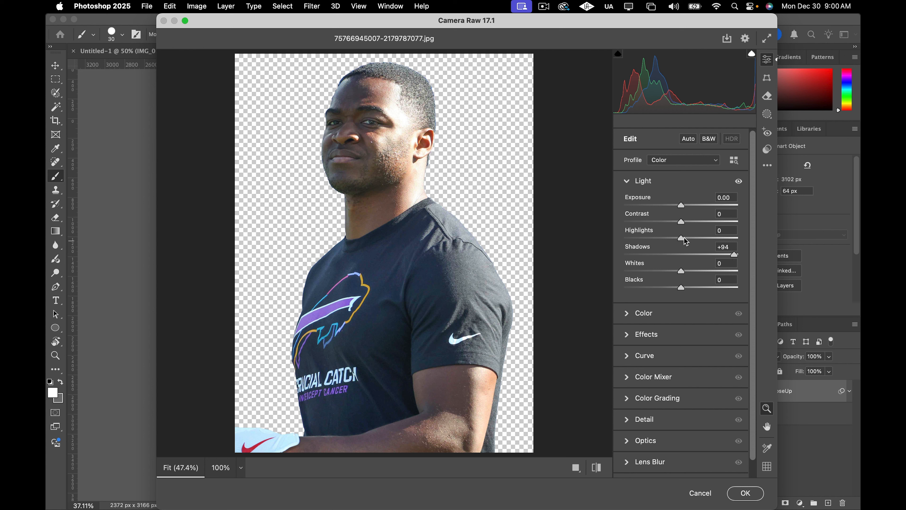
pyautogui.moveTo(682, 222); pyautogui.dragTo(719, 217)
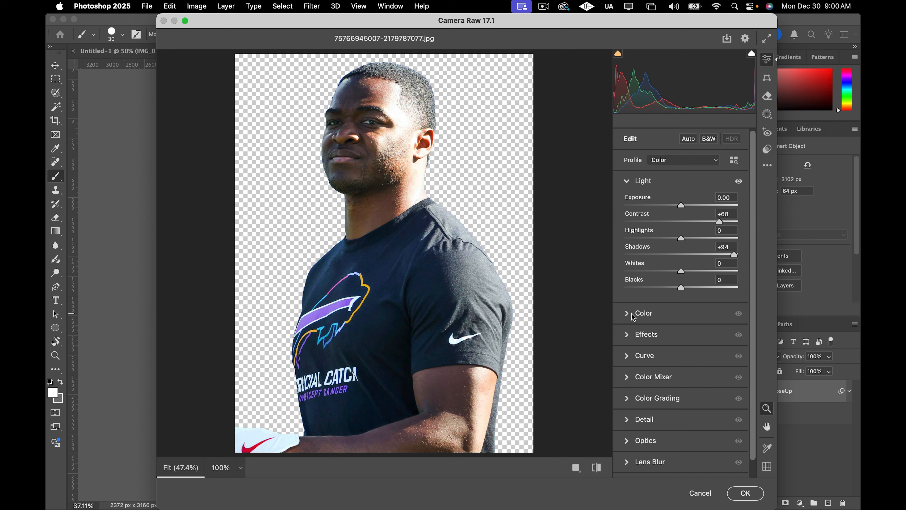
# Set Clarity to +79 in the Effects section and Exposure to +0.20 in the Light section.
pyautogui.click(628, 335)
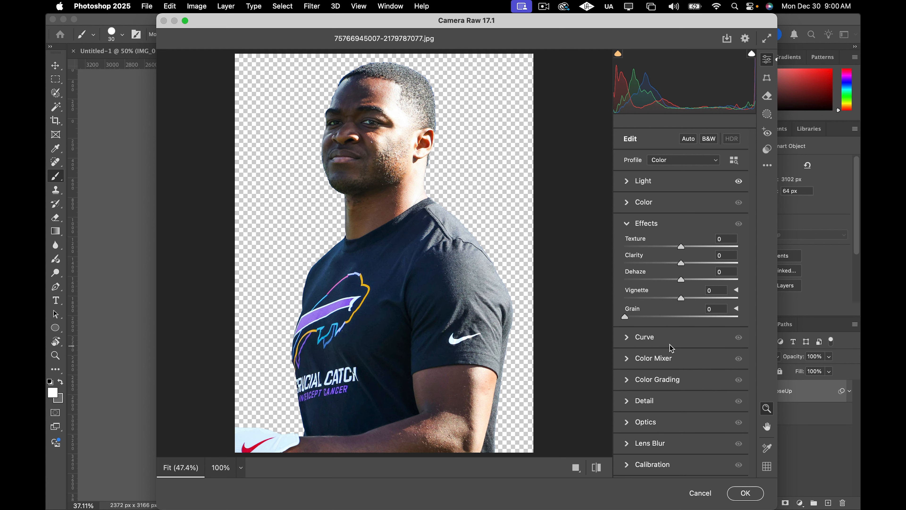
pyautogui.moveTo(680, 264); pyautogui.dragTo(726, 265)
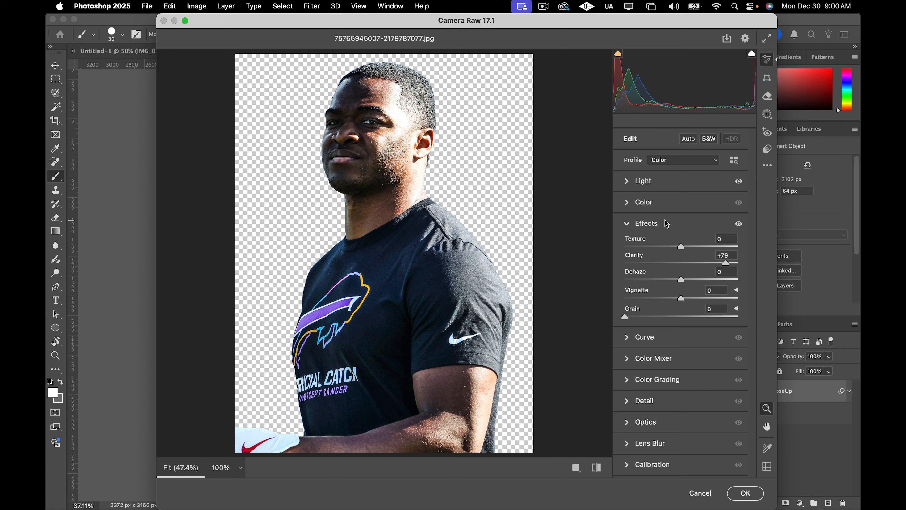
pyautogui.click(629, 182)
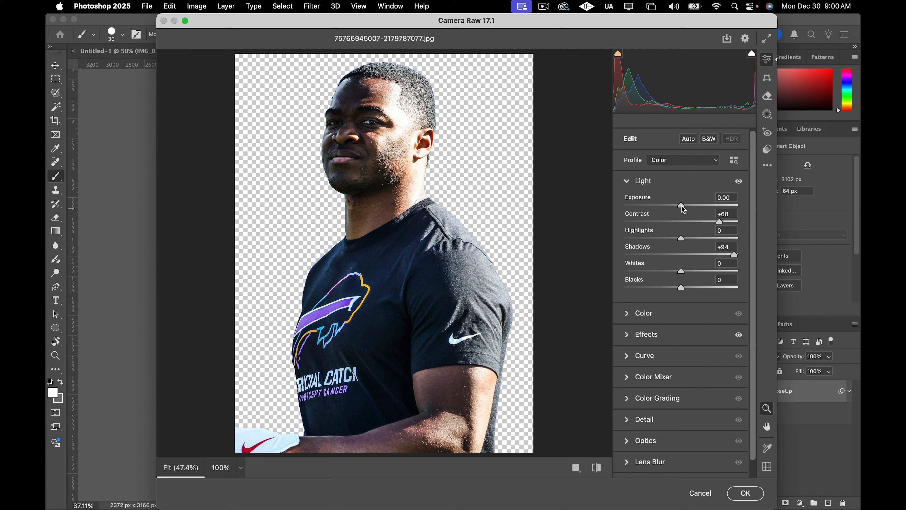
pyautogui.moveTo(681, 204); pyautogui.dragTo(684, 204)
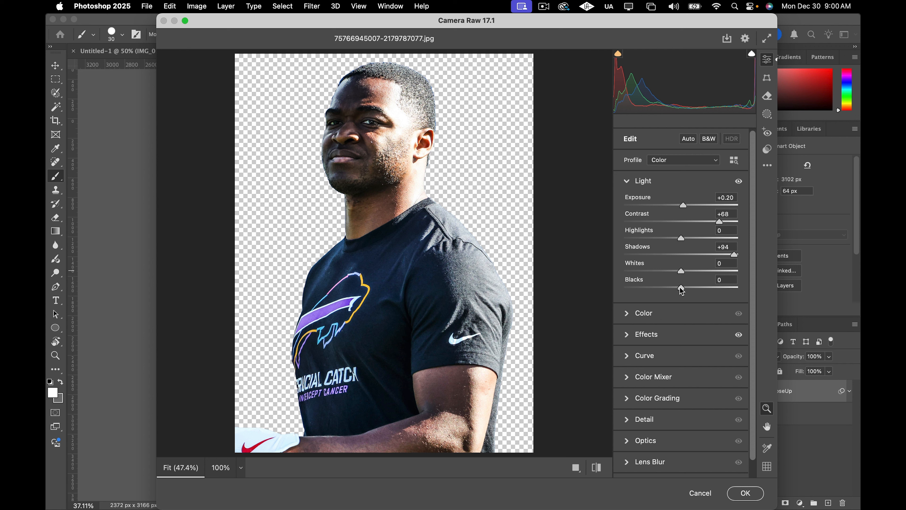
# Set Blacks to -19 and apply the Camera Raw Filter.
pyautogui.moveTo(680, 287); pyautogui.dragTo(671, 292)
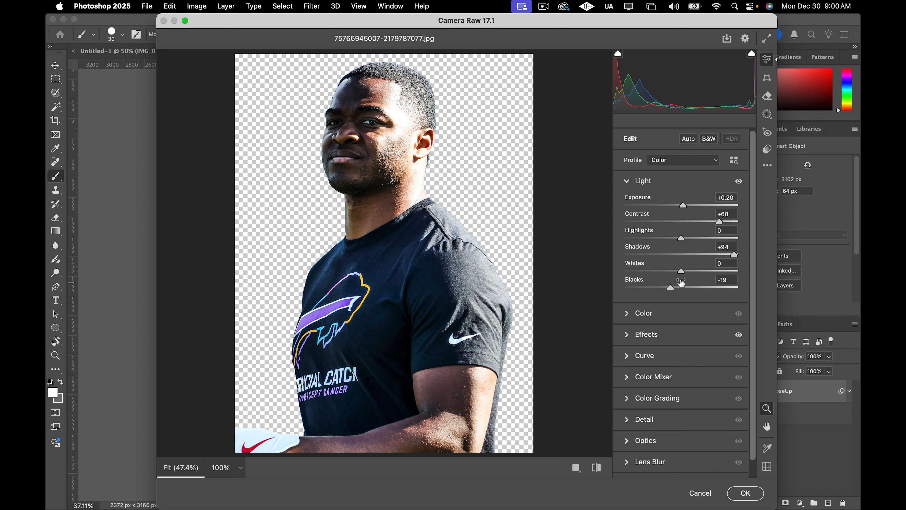
pyautogui.moveTo(684, 273); pyautogui.dragTo(685, 272)
pyautogui.click(746, 493)
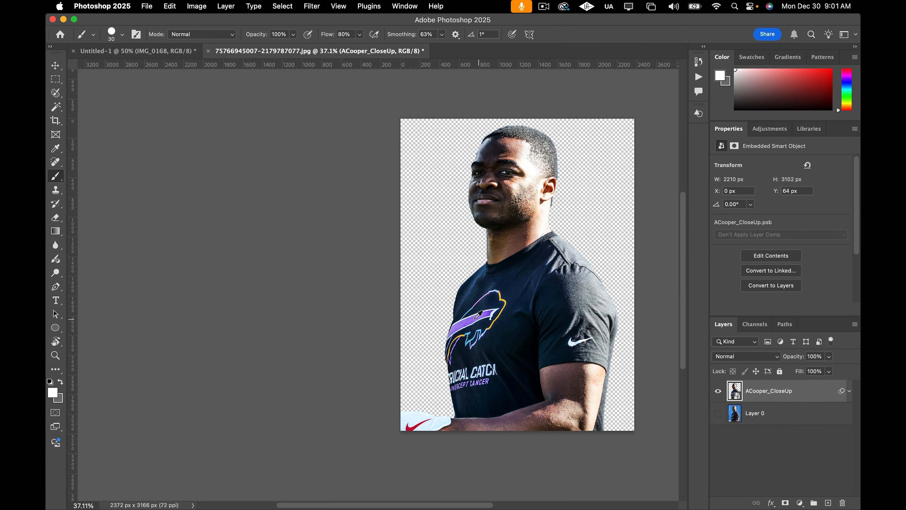
# Move the ACooper_CloseUp layer into the Untitled-1 poster document.
pyautogui.scroll(-4, 477, 318)
pyautogui.scroll(2, 476, 318)
pyautogui.hscroll(4, 477, 318)
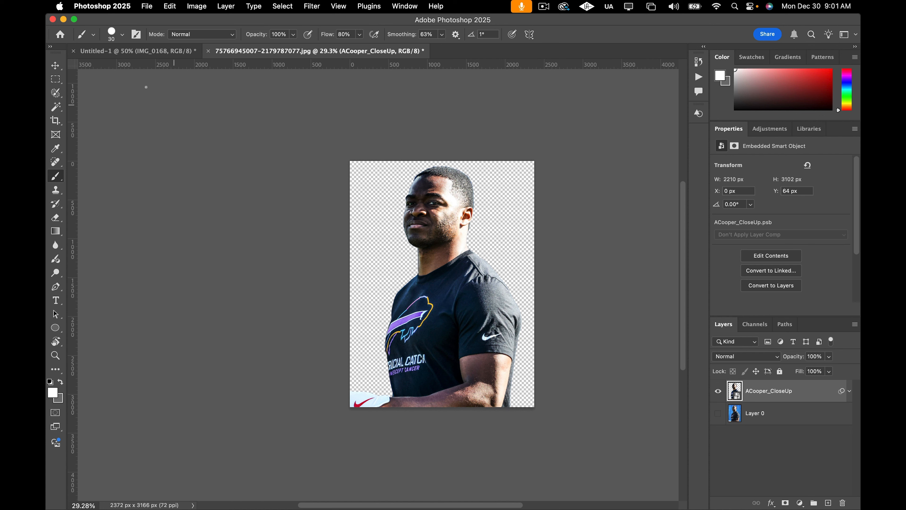
pyautogui.click(56, 67)
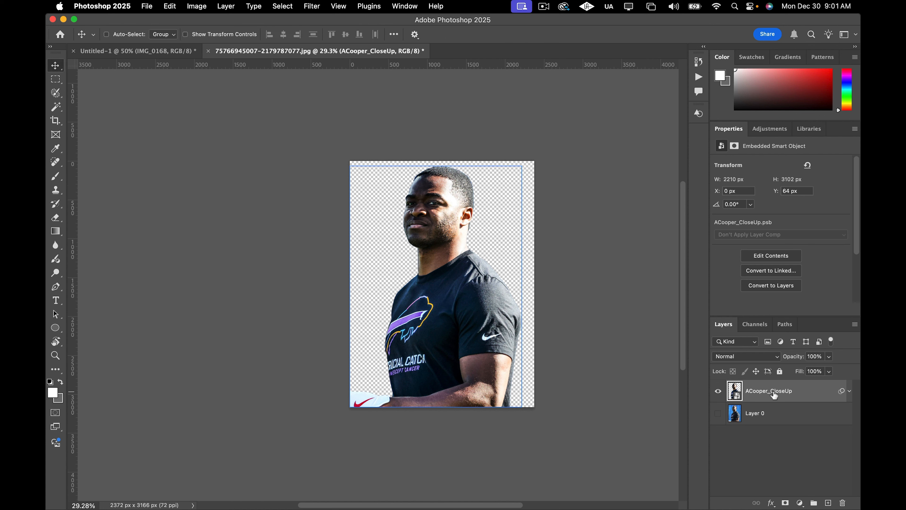
pyautogui.click(130, 51)
pyautogui.moveTo(134, 57); pyautogui.dragTo(360, 355)
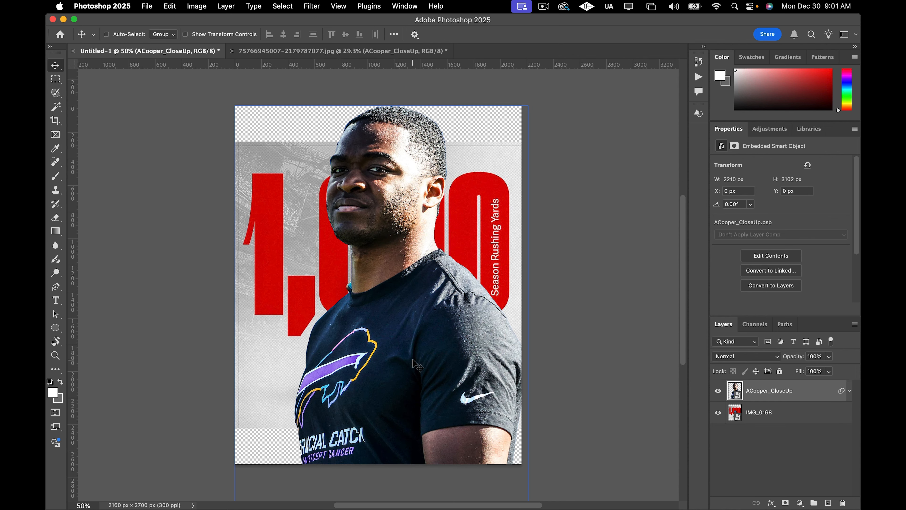
# Scale the close-up down to about 13% and position it over the 1,000 numbers.
pyautogui.moveTo(424, 363); pyautogui.dragTo(407, 306)
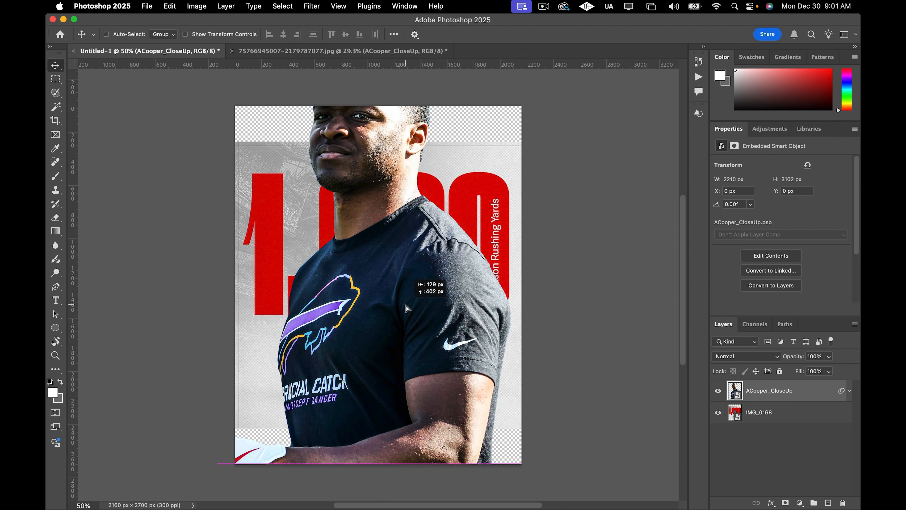
pyautogui.hotkey('ctrl', 't')
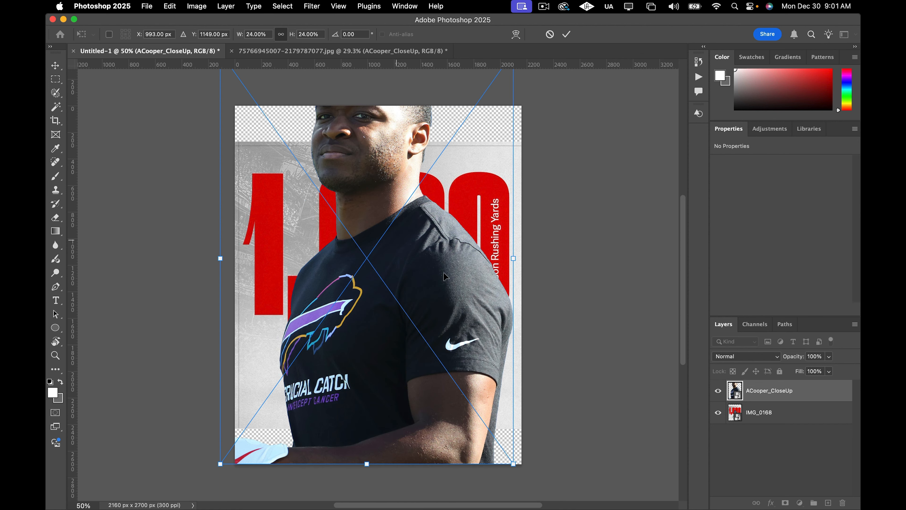
pyautogui.scroll(-3, 329, 186)
pyautogui.moveTo(319, 157); pyautogui.dragTo(416, 254)
pyautogui.scroll(-2, 431, 311)
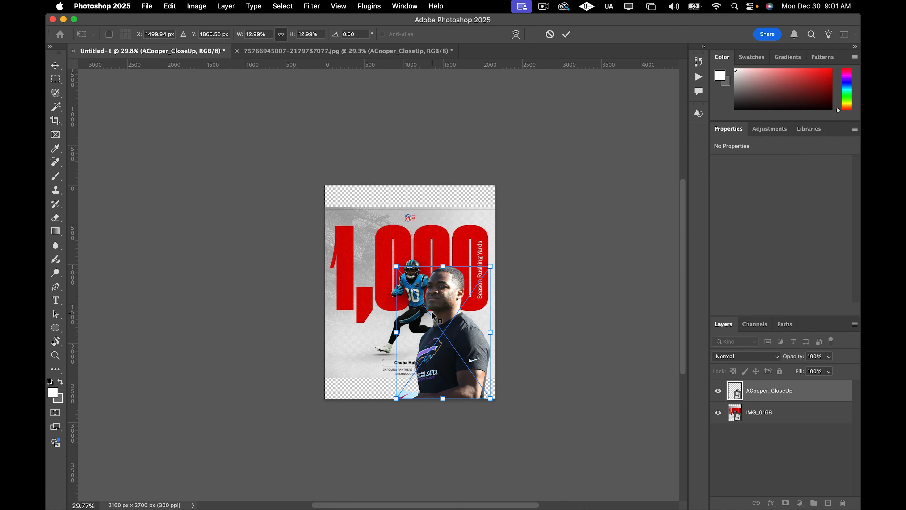
pyautogui.scroll(5, 431, 320)
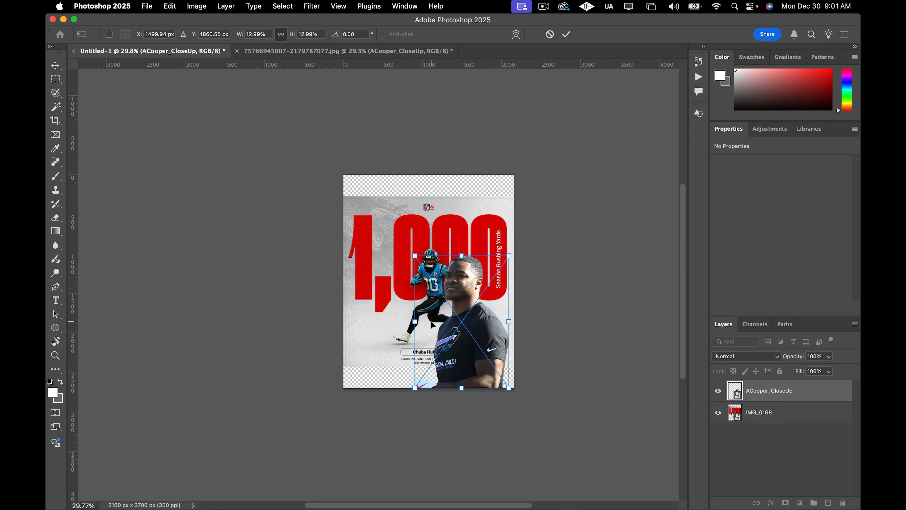
pyautogui.scroll(3, 432, 320)
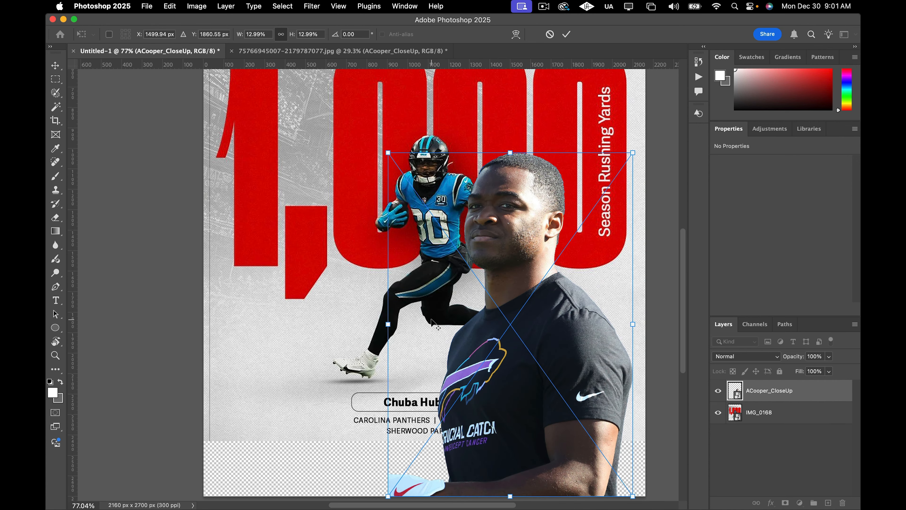
pyautogui.scroll(-2, 431, 320)
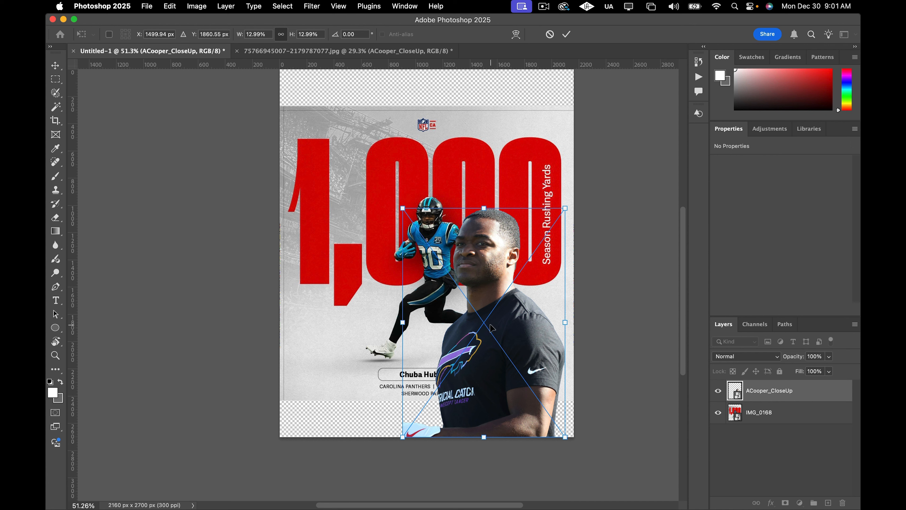
pyautogui.moveTo(492, 327); pyautogui.dragTo(396, 223)
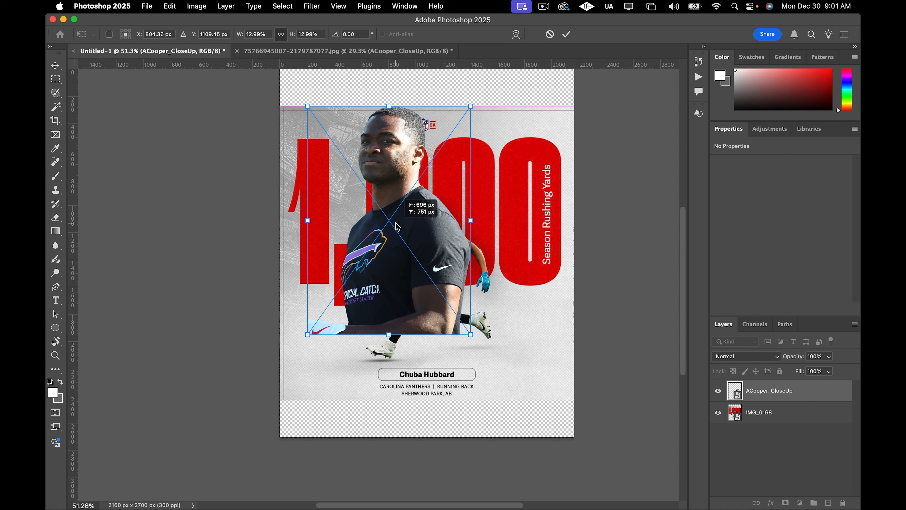
pyautogui.moveTo(397, 226); pyautogui.dragTo(398, 226)
pyautogui.press('Return')
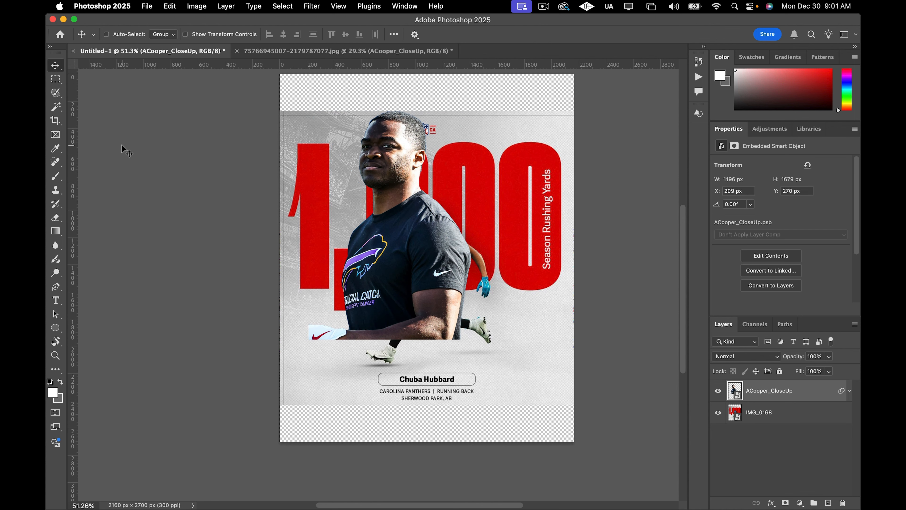
# Open the photo 2ITI44NXPJALXC53TFOY3UJWCA.jpg from the Desktop.
pyautogui.scroll(2, 148, 182)
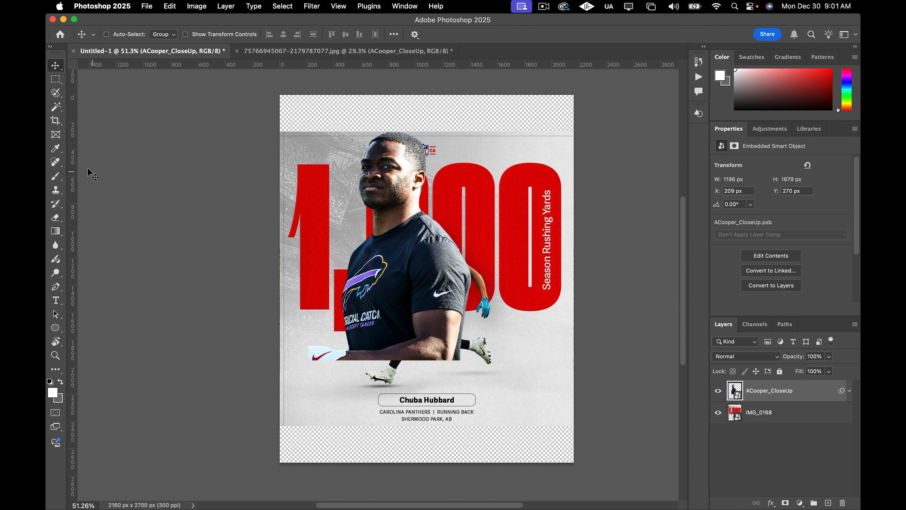
pyautogui.click(148, 7)
pyautogui.click(158, 31)
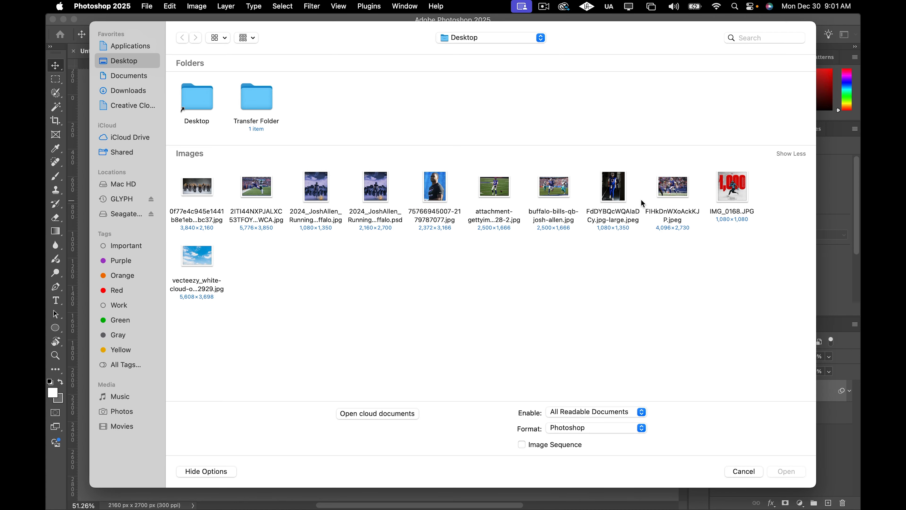
pyautogui.click(259, 193)
pyautogui.click(782, 472)
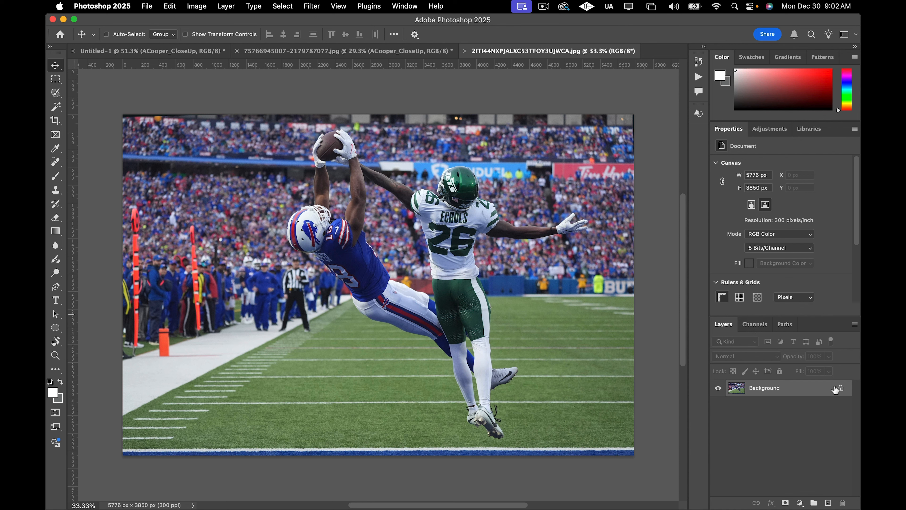
# Duplicate the background layer, unlock the original, and select the copy Layer 1.
pyautogui.press('super+j')
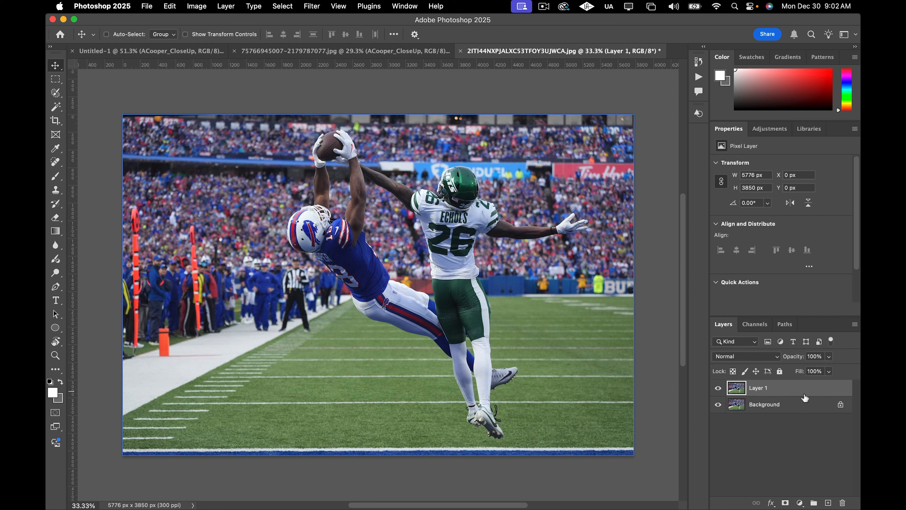
pyautogui.click(835, 407)
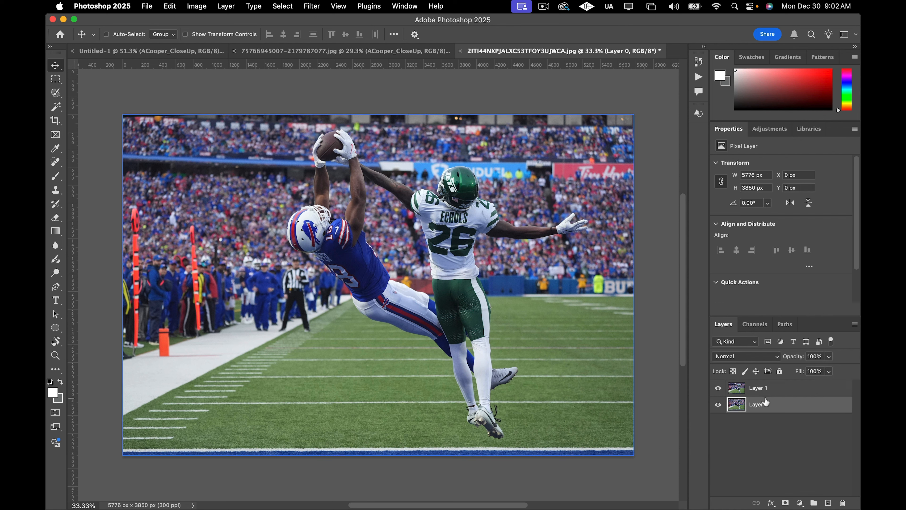
pyautogui.click(789, 388)
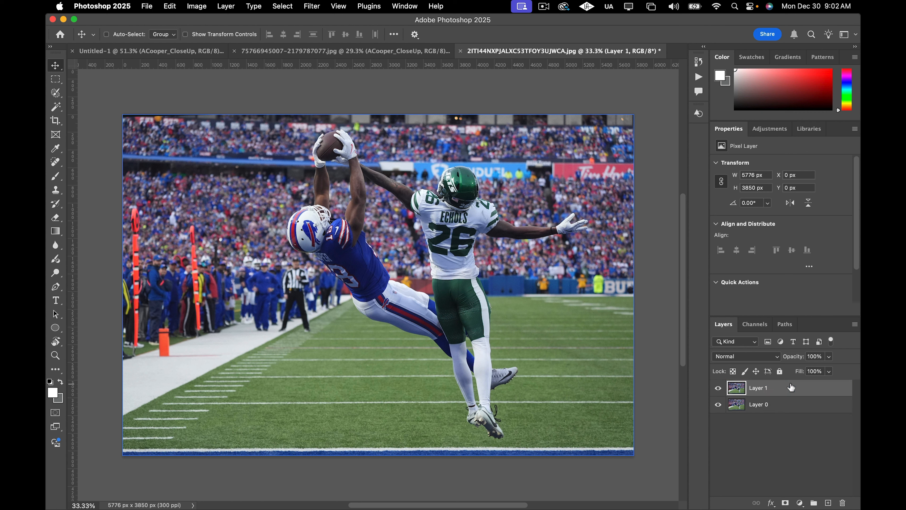
# Run Select Subject on Layer 1 and inspect the selection edges along the players' arms.
pyautogui.scroll(-2, 838, 234)
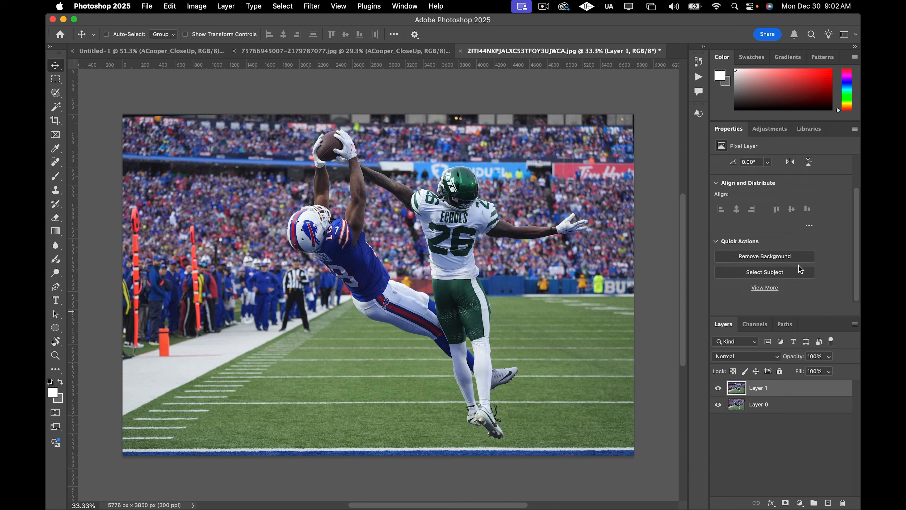
pyautogui.click(768, 272)
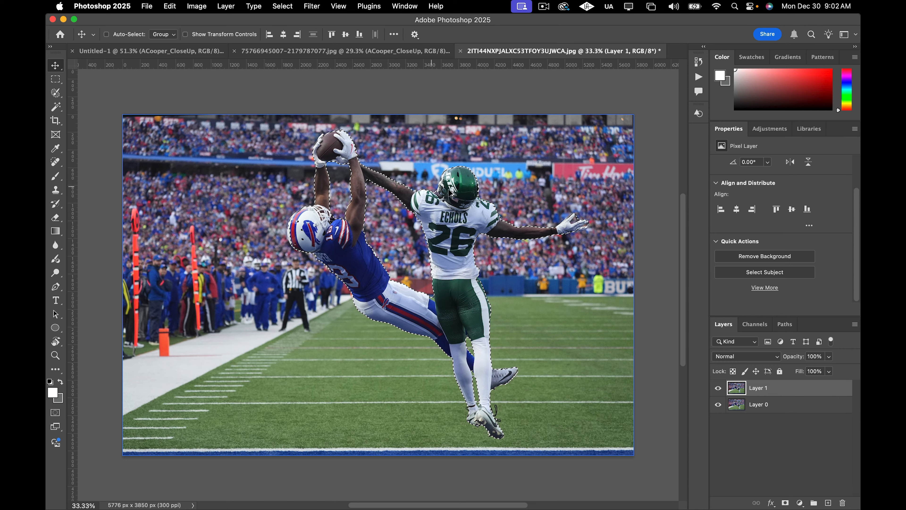
pyautogui.scroll(5, 661, 246)
pyautogui.hscroll(3, 619, 255)
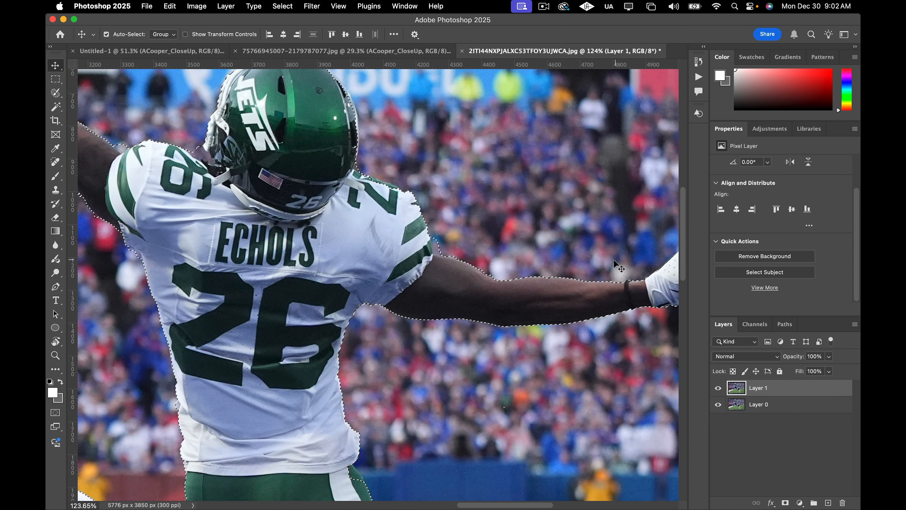
pyautogui.hscroll(3, 614, 260)
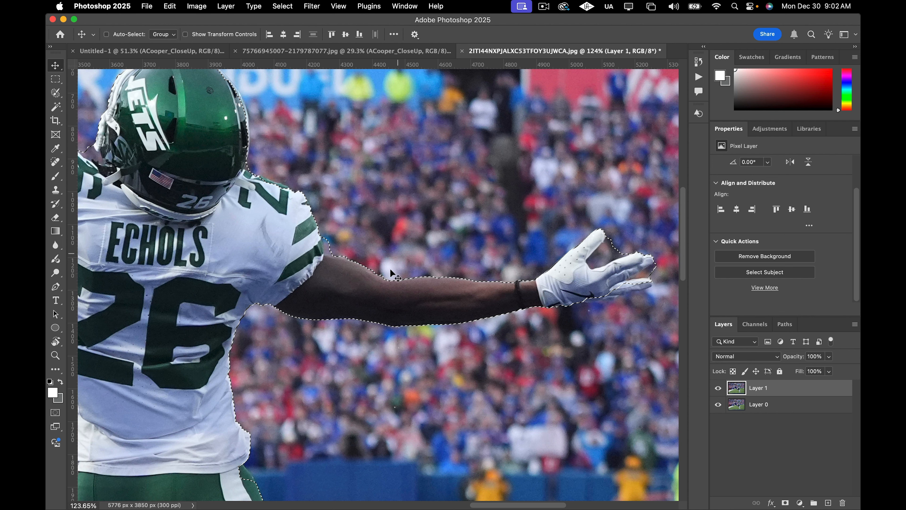
pyautogui.scroll(-2, 379, 286)
pyautogui.scroll(-4, 375, 291)
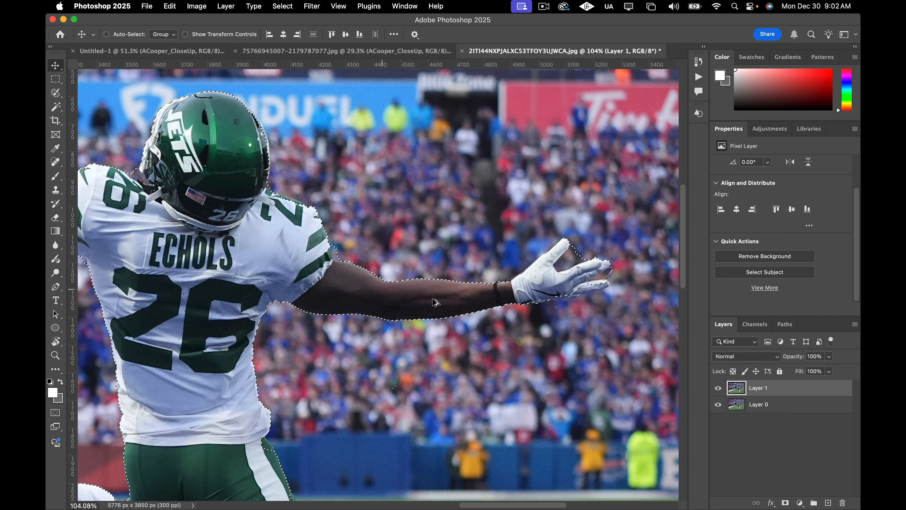
pyautogui.scroll(-3, 442, 298)
pyautogui.scroll(-3, 385, 309)
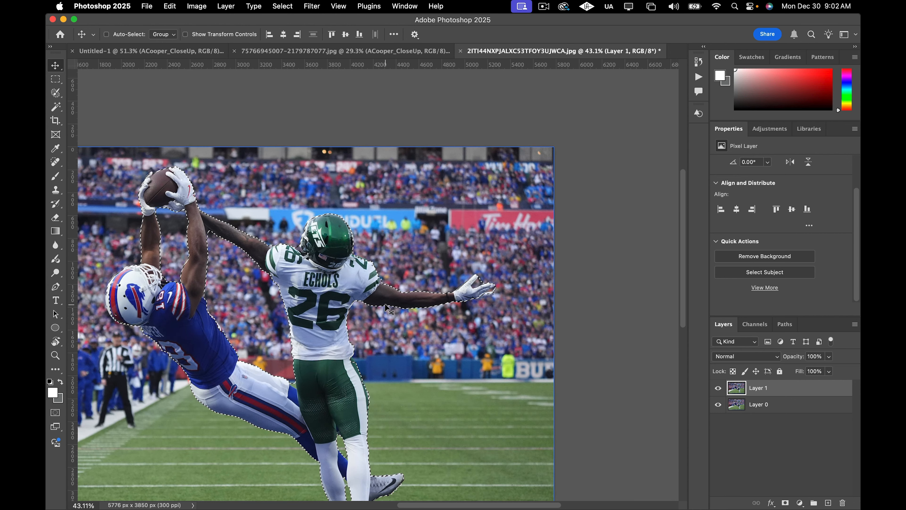
pyautogui.scroll(-3, 385, 309)
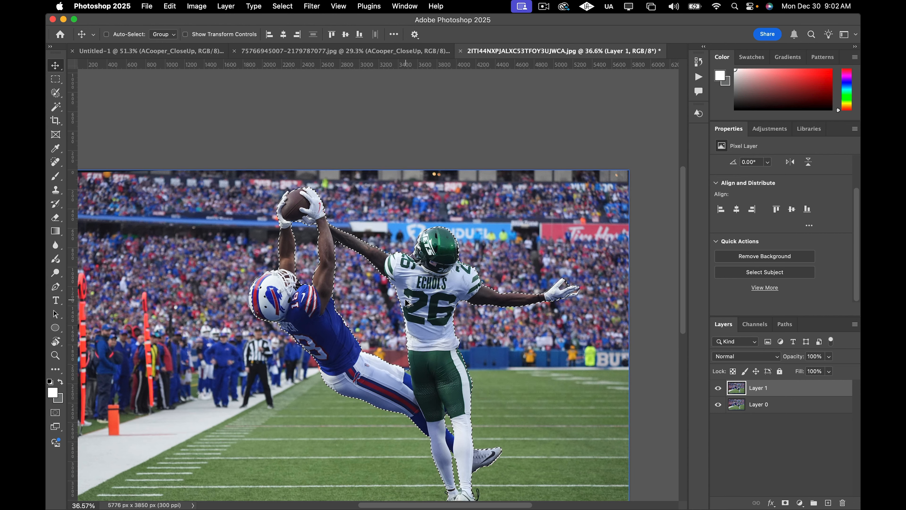
pyautogui.scroll(3, 406, 303)
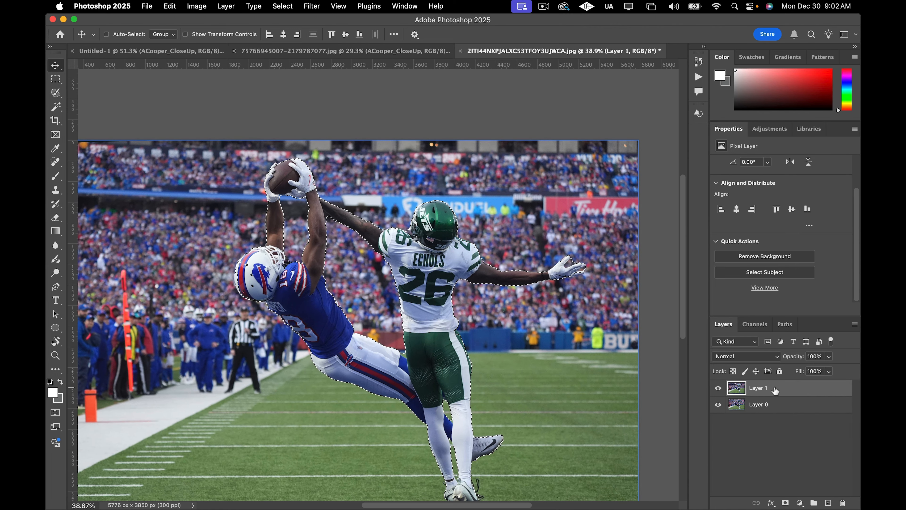
# Remove the background from Layer 1 and hide Layer 0.
pyautogui.click(767, 255)
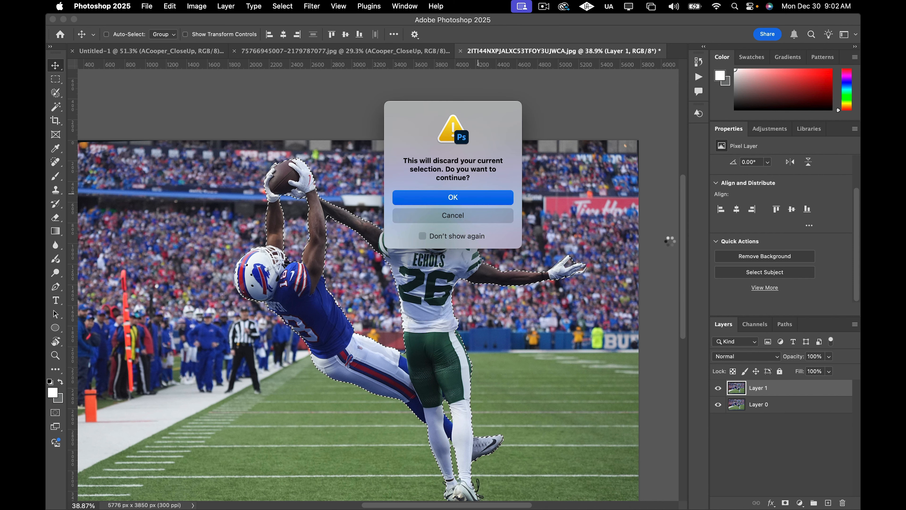
pyautogui.click(718, 404)
pyautogui.click(718, 405)
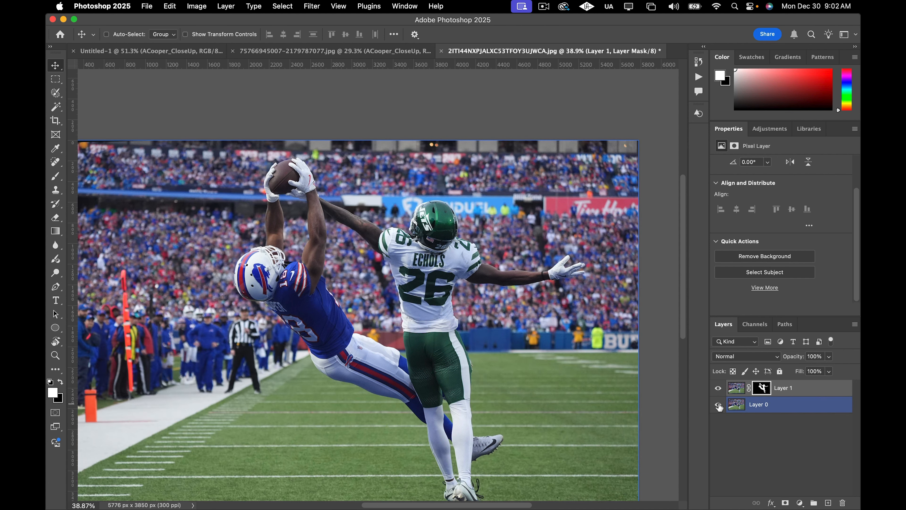
pyautogui.click(719, 404)
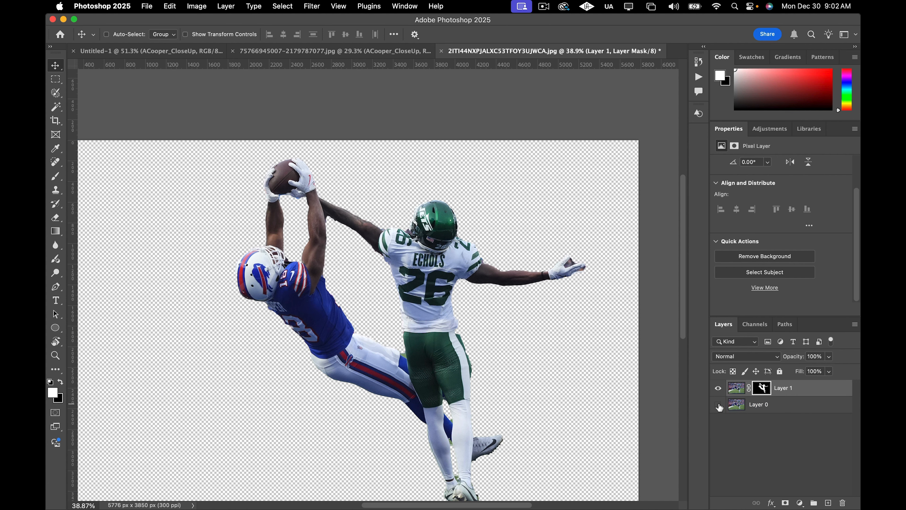
# Select Layer 1's mask, zoom in on the Jets defender's glove, and compare it with the original by toggling Layer 0.
pyautogui.click(762, 388)
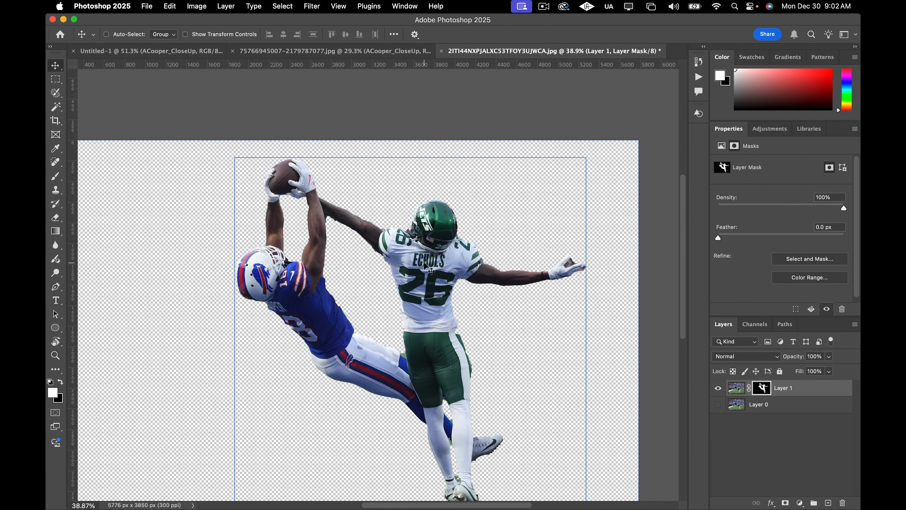
pyautogui.press('b')
pyautogui.scroll(1, 452, 270)
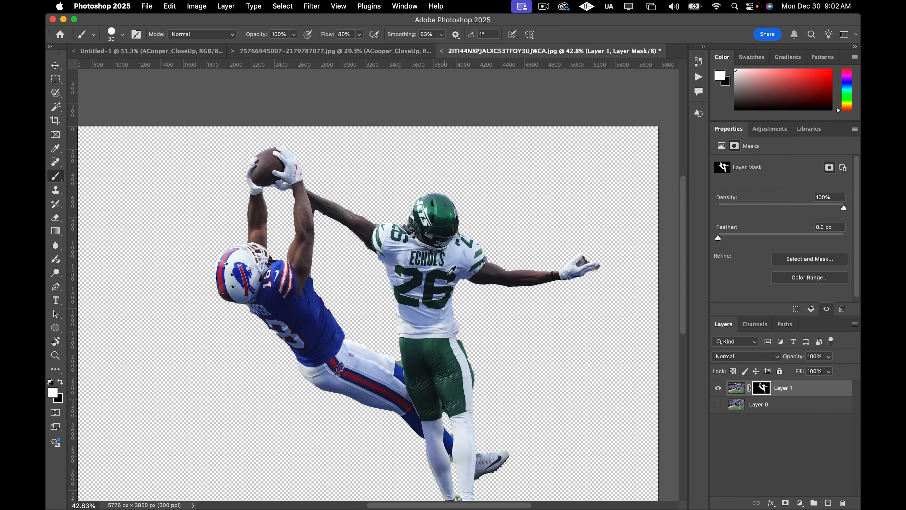
pyautogui.scroll(5, 604, 273)
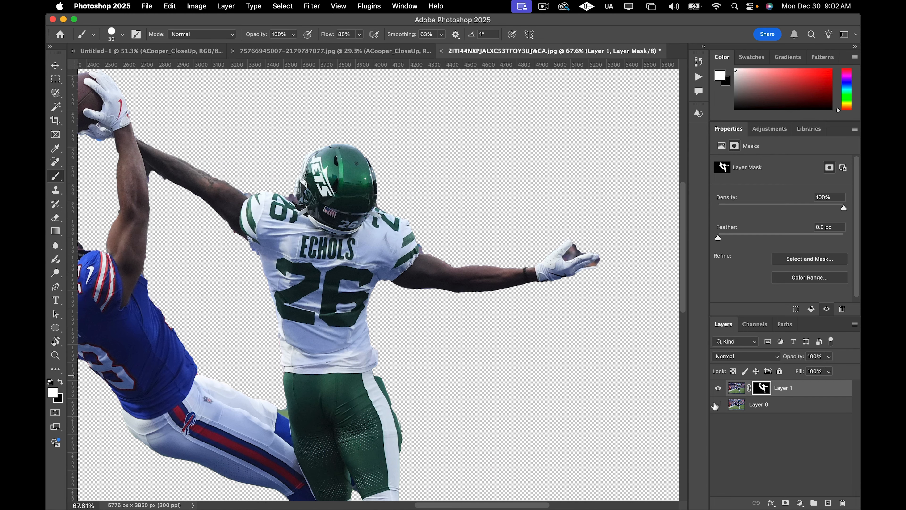
pyautogui.scroll(10, 573, 259)
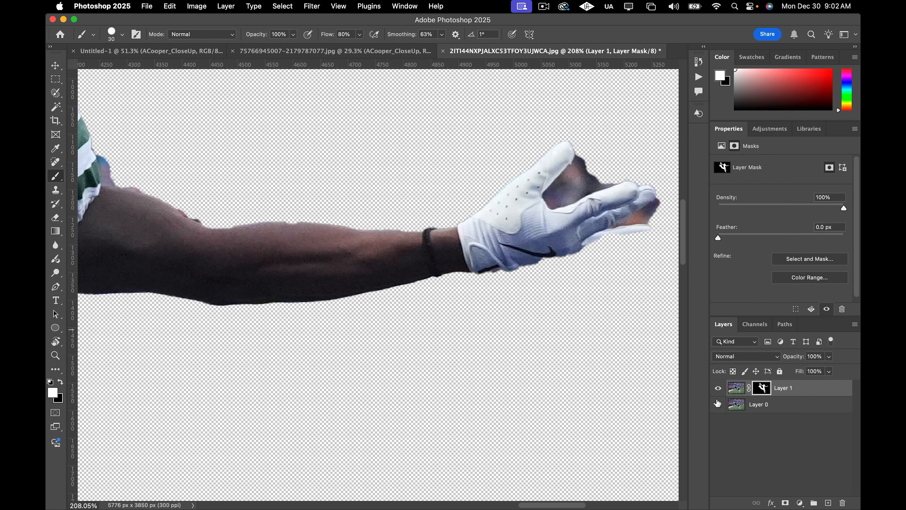
pyautogui.click(718, 404)
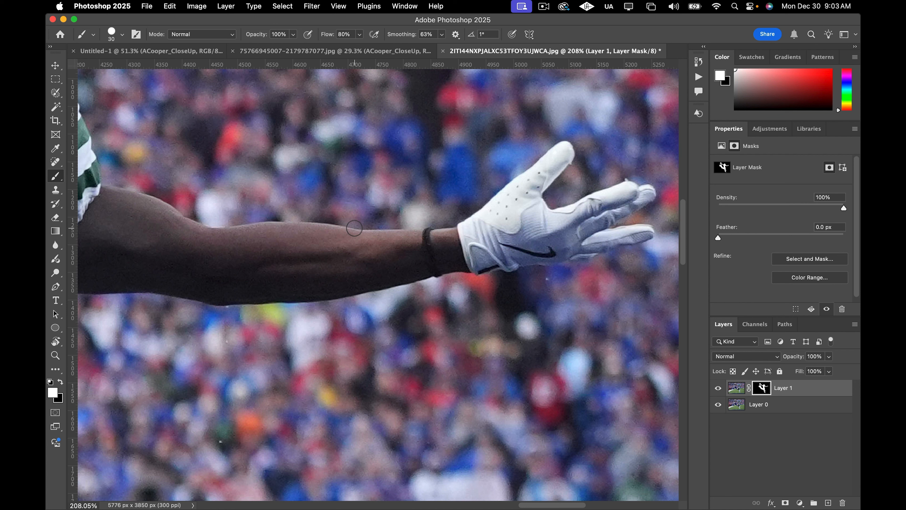
pyautogui.press('[')
pyautogui.click(718, 403)
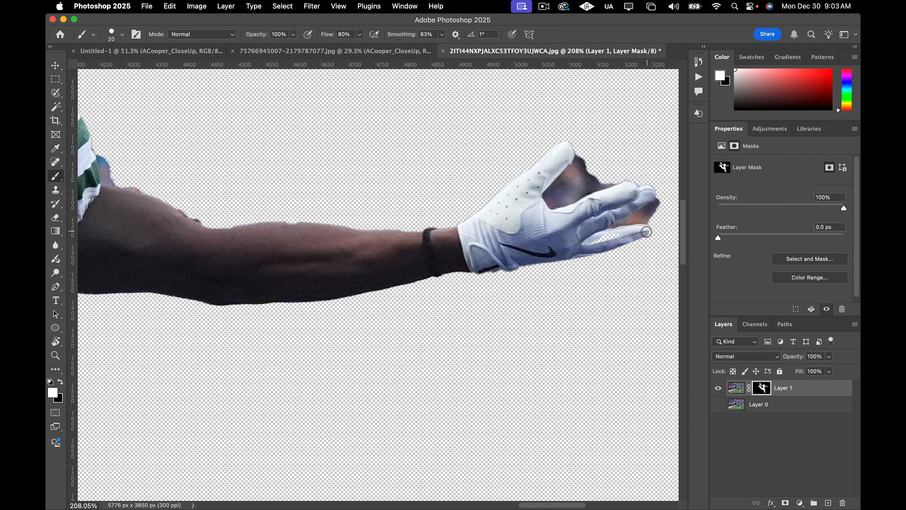
# Try brushing on the mask to remove the background between the glove's thumb and fingers.
pyautogui.moveTo(648, 232); pyautogui.dragTo(563, 245)
pyautogui.press('p')
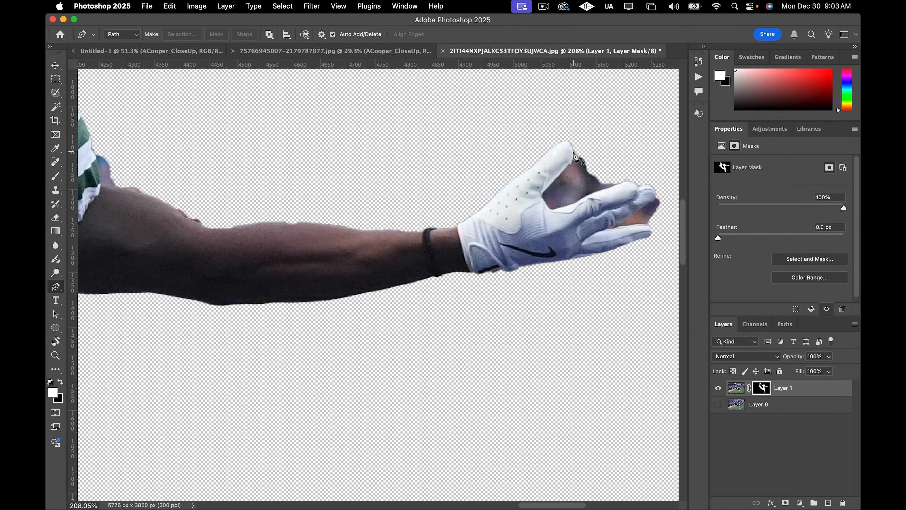
pyautogui.scroll(3, 576, 162)
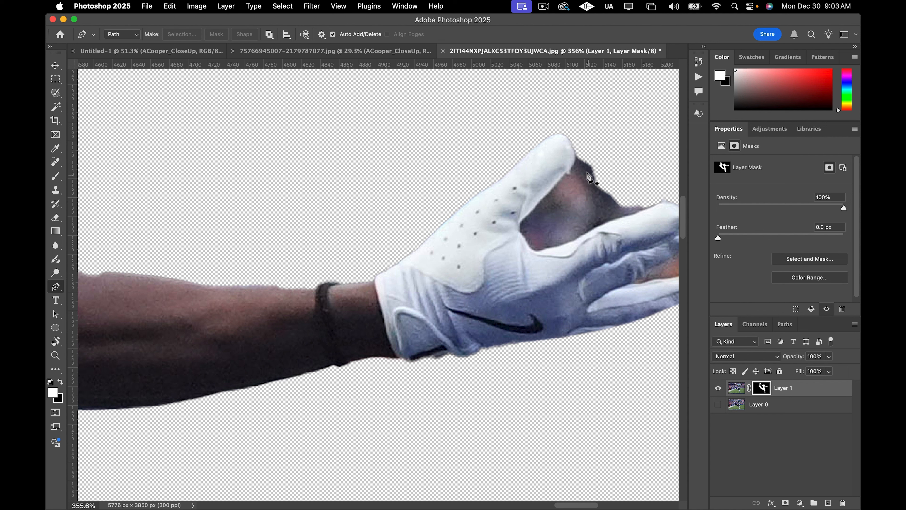
pyautogui.press('b')
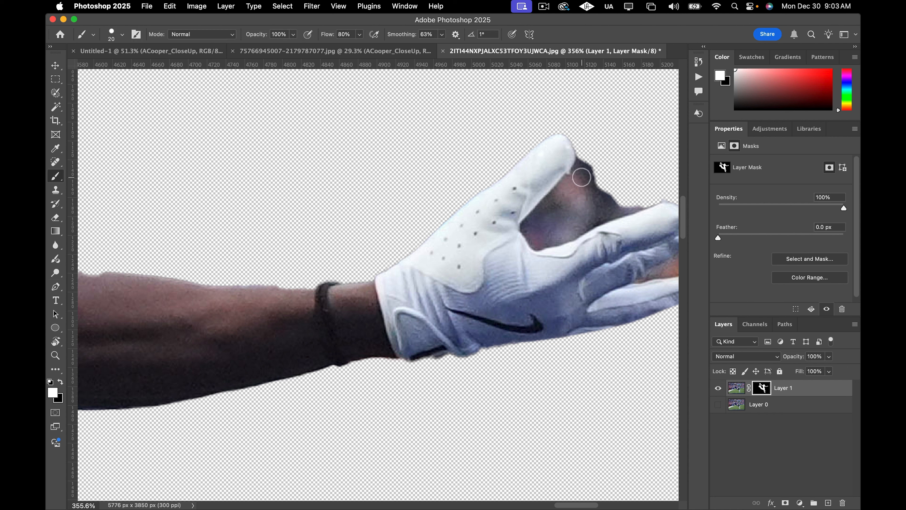
pyautogui.press('[')
pyautogui.press('[')
pyautogui.press('[')
pyautogui.press('x')
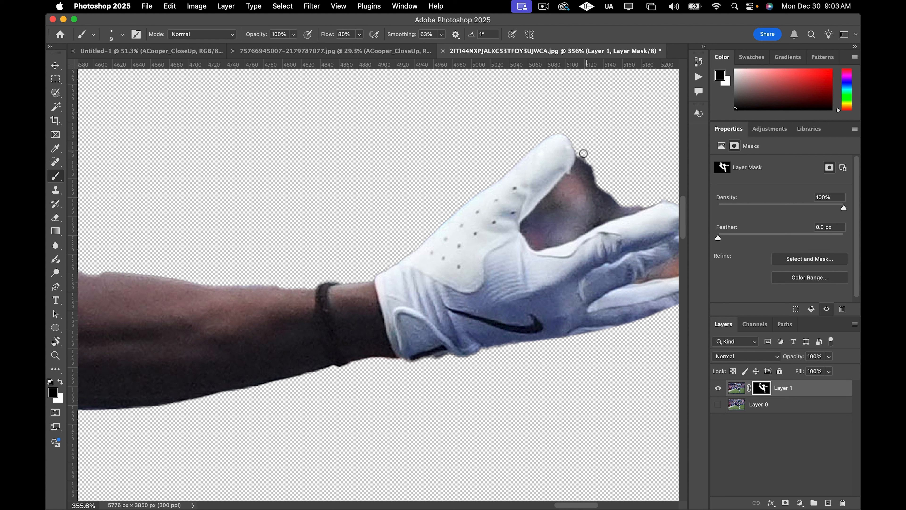
pyautogui.moveTo(578, 168); pyautogui.dragTo(565, 189)
pyautogui.moveTo(565, 183); pyautogui.dragTo(531, 221)
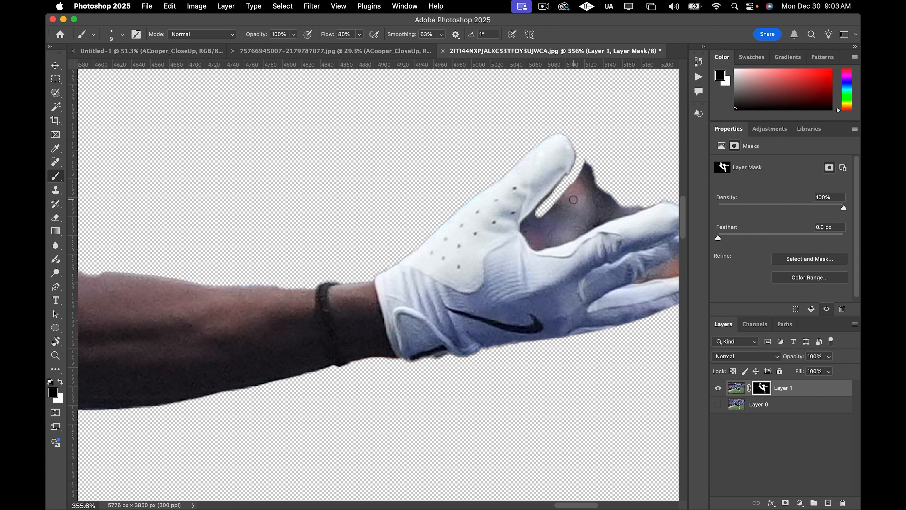
pyautogui.press('super+z')
pyautogui.press('super+z')
pyautogui.press('super+z')
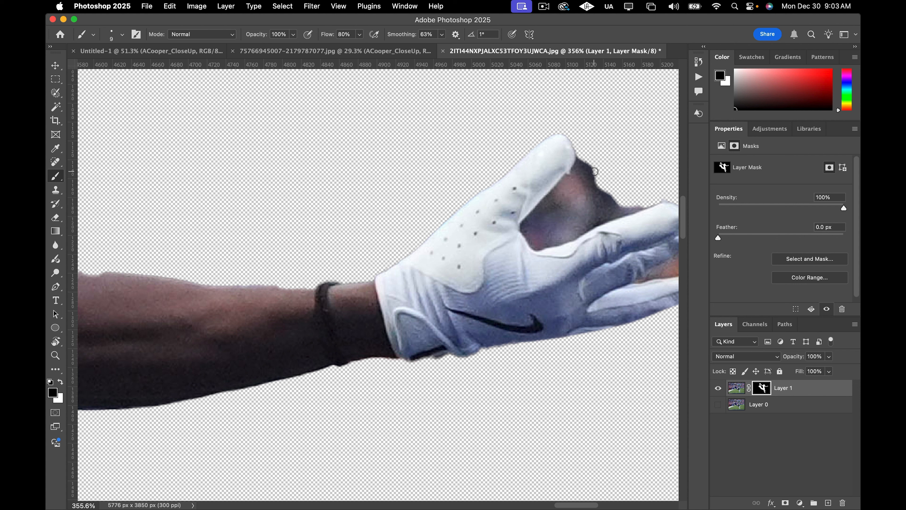
# Draw a pen path around the background gap between the glove's thumb and fingers and make it a selection with 0 px feather.
pyautogui.press('p')
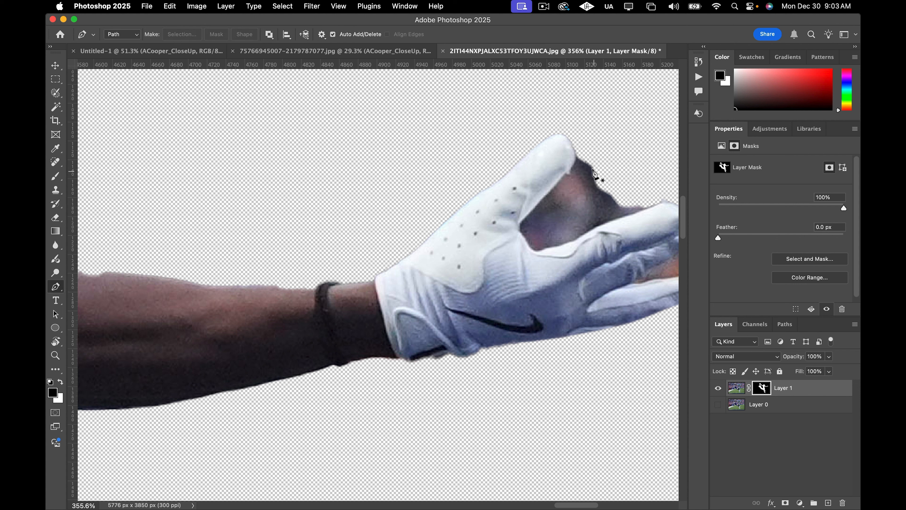
pyautogui.click(572, 141)
pyautogui.moveTo(571, 172); pyautogui.dragTo(567, 176)
pyautogui.click(570, 173)
pyautogui.moveTo(545, 249); pyautogui.dragTo(554, 247)
pyautogui.keyDown('alt'); pyautogui.click(544, 250); pyautogui.keyUp('alt')
pyautogui.click(597, 225)
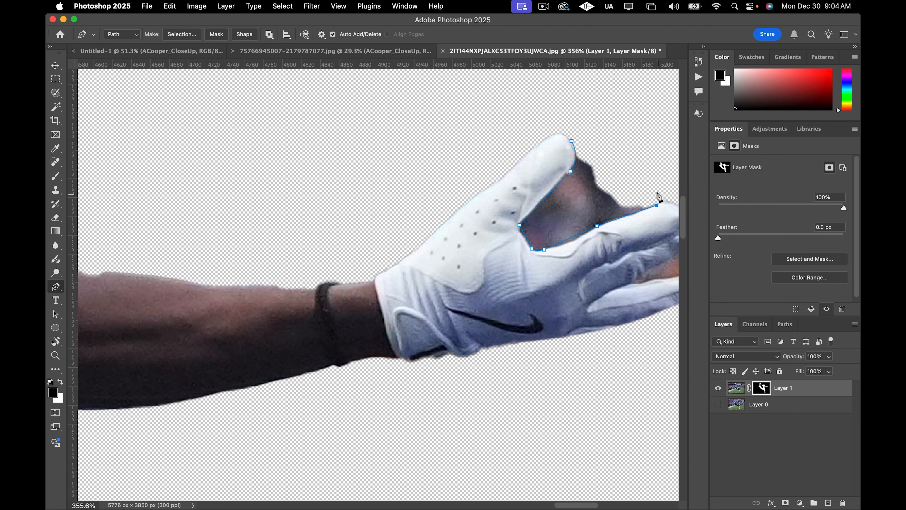
pyautogui.scroll(-3, 655, 200)
pyautogui.scroll(-1, 621, 193)
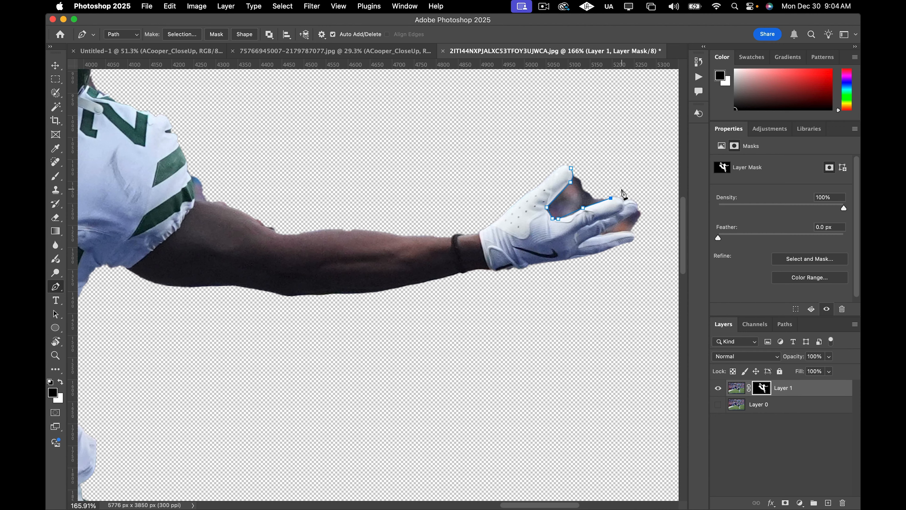
pyautogui.click(585, 164)
pyautogui.click(571, 167)
pyautogui.scroll(3, 598, 223)
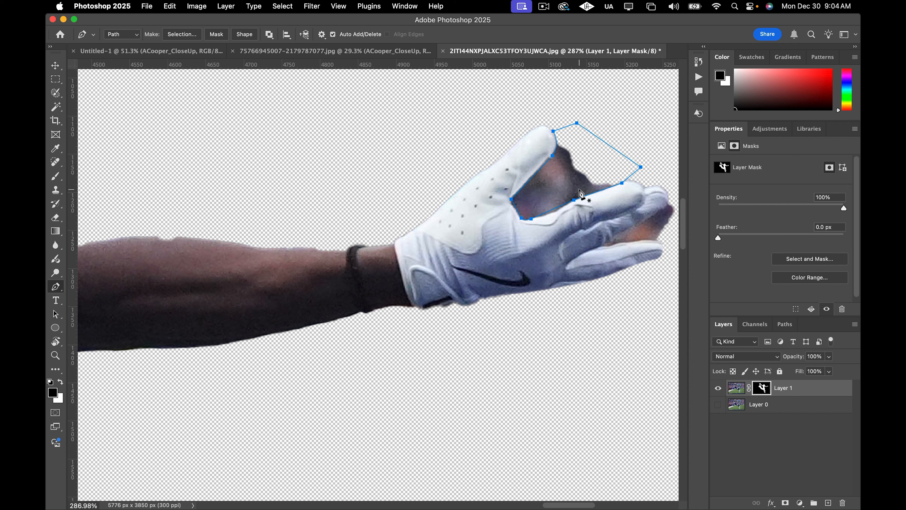
pyautogui.rightClick(571, 177)
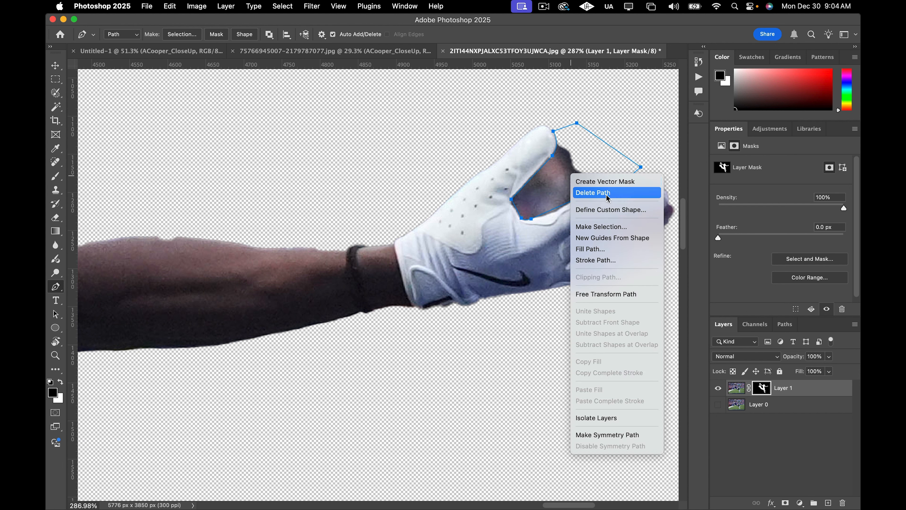
pyautogui.click(611, 230)
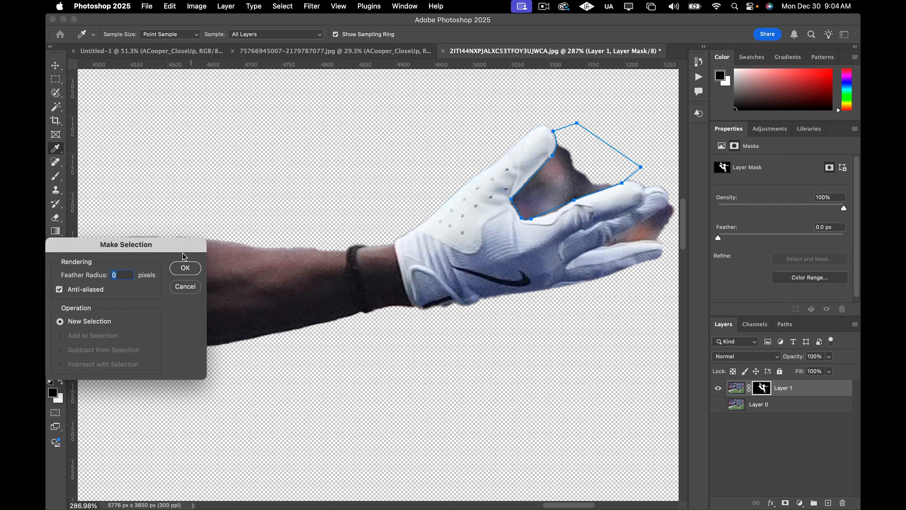
pyautogui.moveTo(183, 253); pyautogui.dragTo(341, 235)
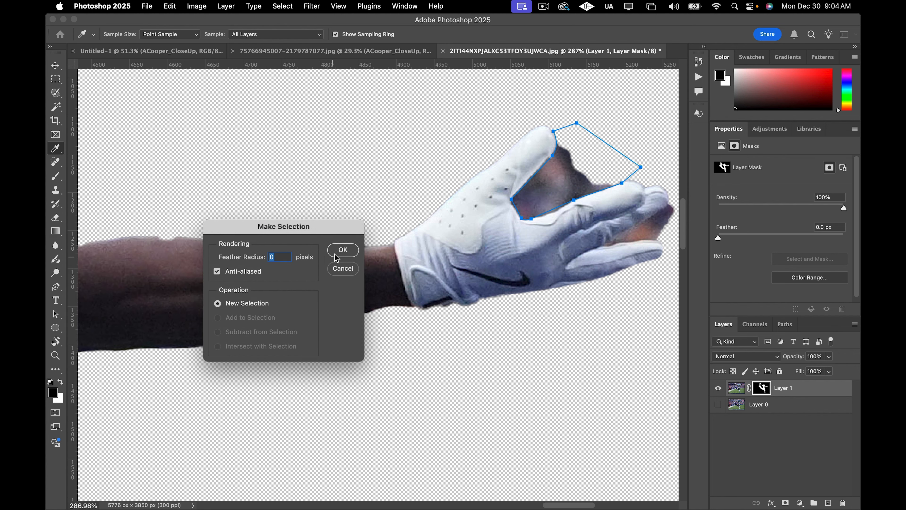
pyautogui.click(336, 253)
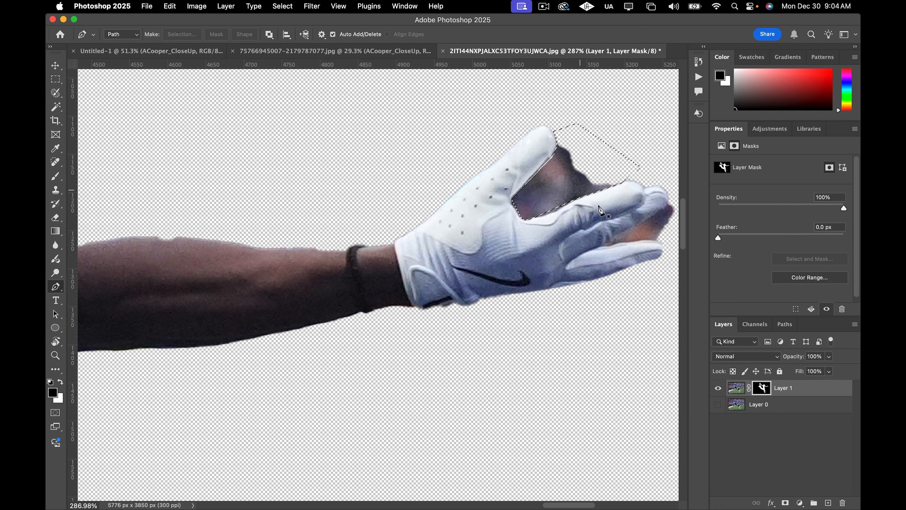
# Fill the selected gap on the mask with black using the Paint Bucket, then deselect.
pyautogui.hscroll(1, 582, 225)
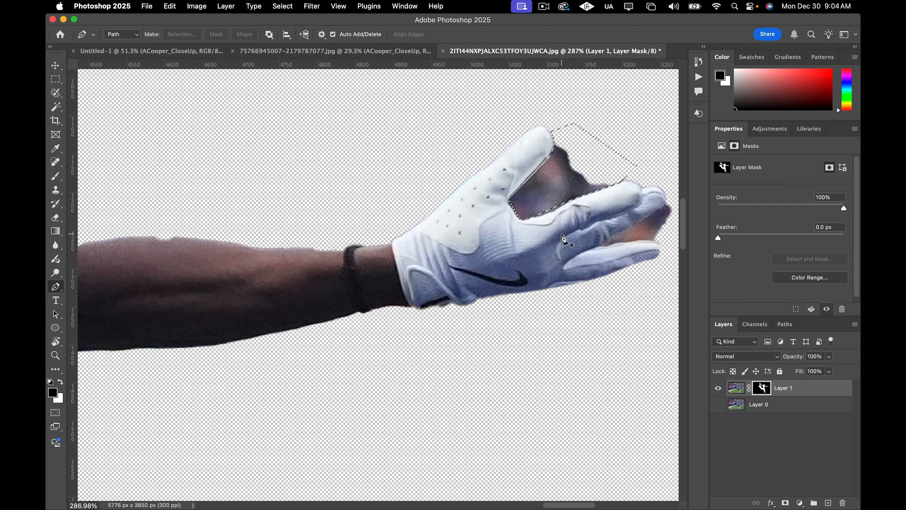
pyautogui.click(56, 232)
pyautogui.click(83, 240)
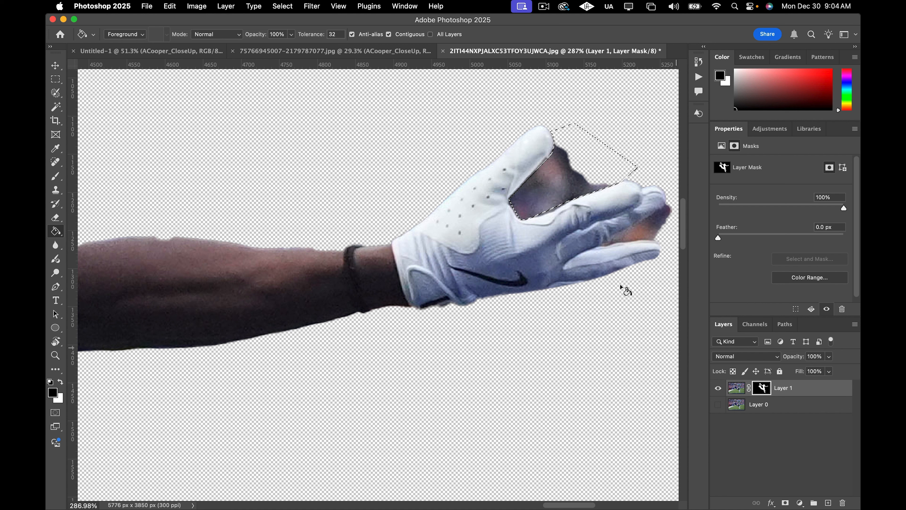
pyautogui.click(554, 187)
pyautogui.click(565, 178)
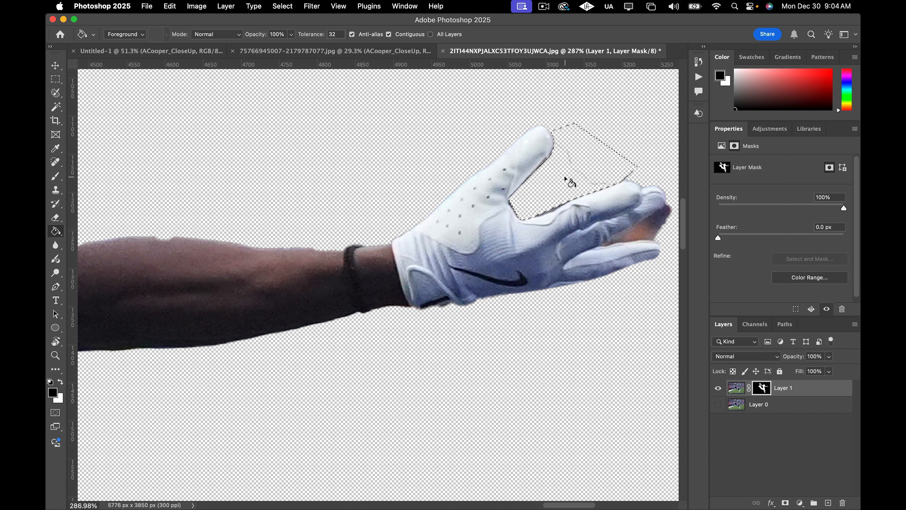
pyautogui.click(570, 161)
pyautogui.press('super+d')
# Brush black on the mask along the inner edge of the glove between thumb and index finger.
pyautogui.scroll(-5, 561, 217)
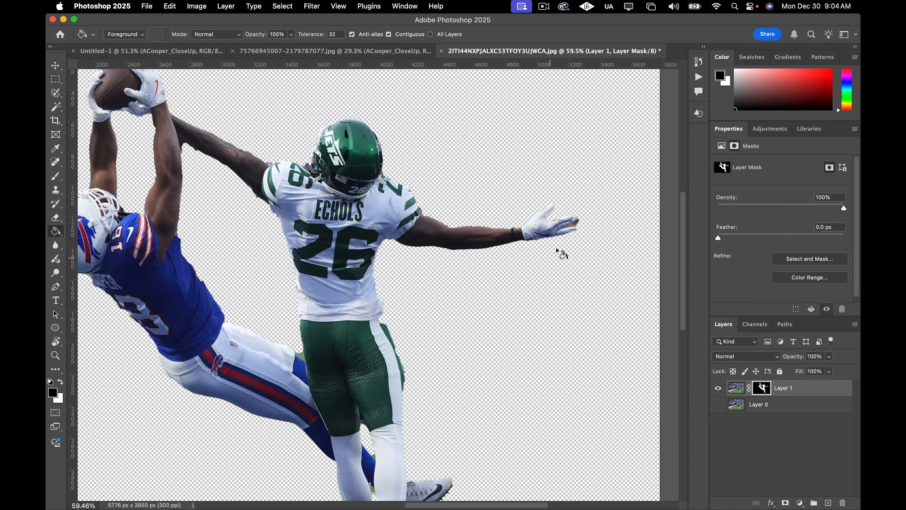
pyautogui.scroll(3, 561, 202)
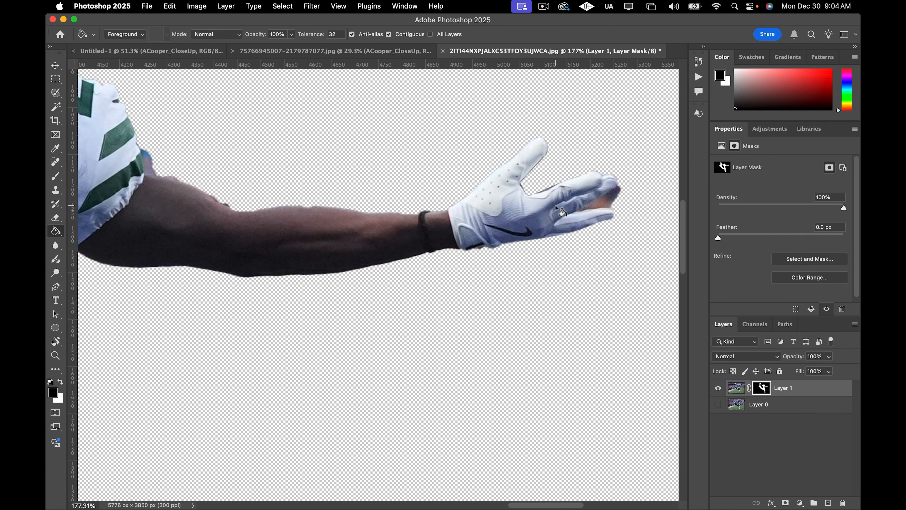
pyautogui.press('b')
pyautogui.scroll(6, 555, 184)
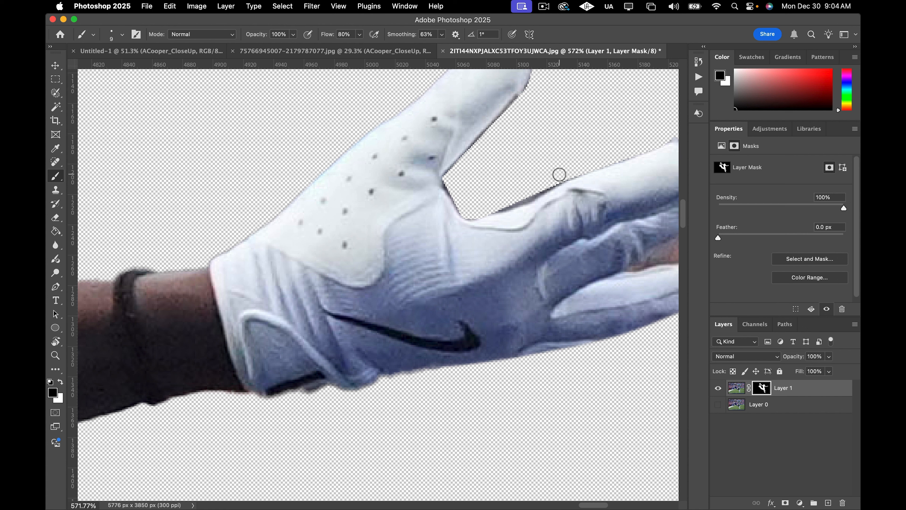
pyautogui.press('x')
pyautogui.press('x')
pyautogui.moveTo(535, 190); pyautogui.dragTo(468, 206)
pyautogui.scroll(-5, 556, 172)
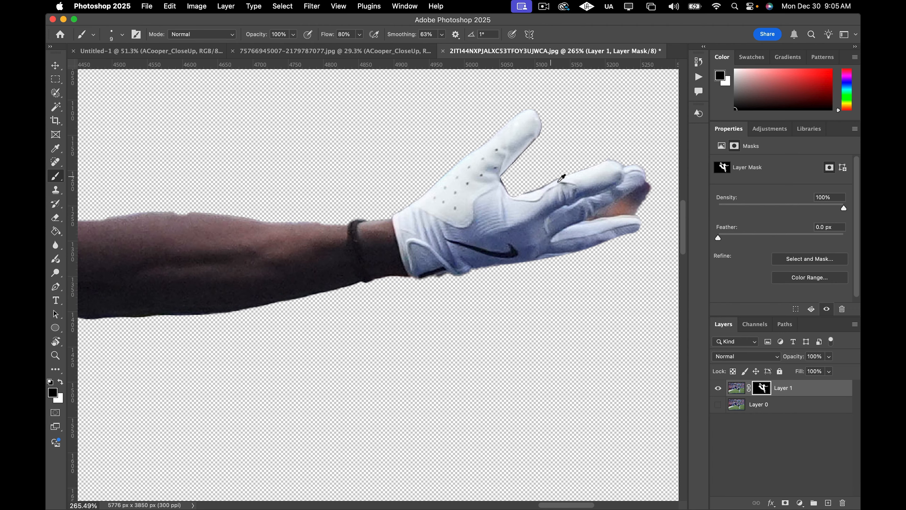
pyautogui.hscroll(3, 610, 228)
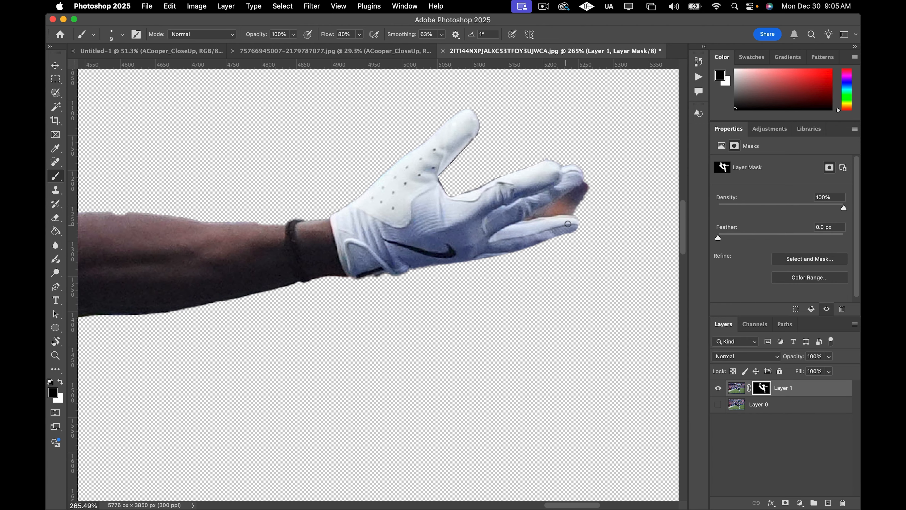
# Draw a pen path around the leftover background at the glove's fingertips and make it a selection with 0 px feather.
pyautogui.press('p')
pyautogui.scroll(5, 577, 224)
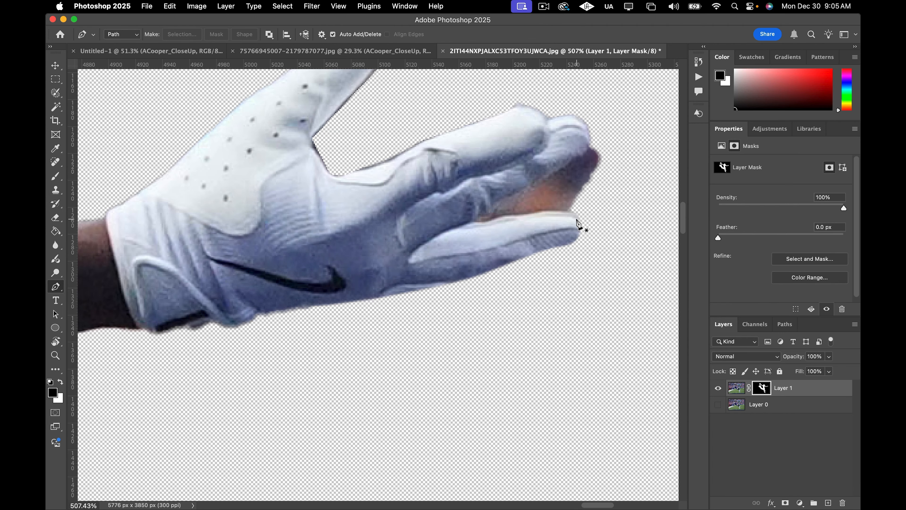
pyautogui.click(594, 115)
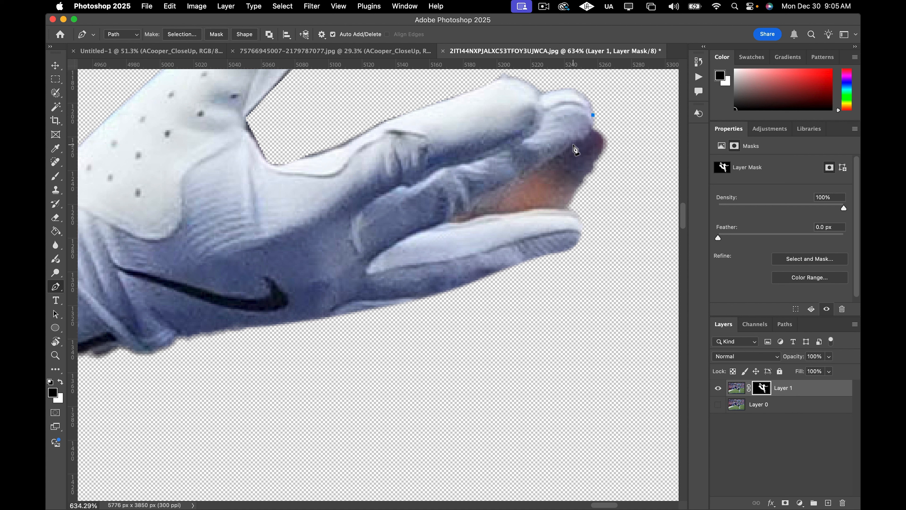
pyautogui.moveTo(548, 167); pyautogui.dragTo(544, 166)
pyautogui.click(468, 206)
pyautogui.click(536, 210)
pyautogui.click(579, 222)
pyautogui.moveTo(585, 237); pyautogui.dragTo(585, 242)
pyautogui.click(614, 221)
pyautogui.click(635, 151)
pyautogui.click(613, 125)
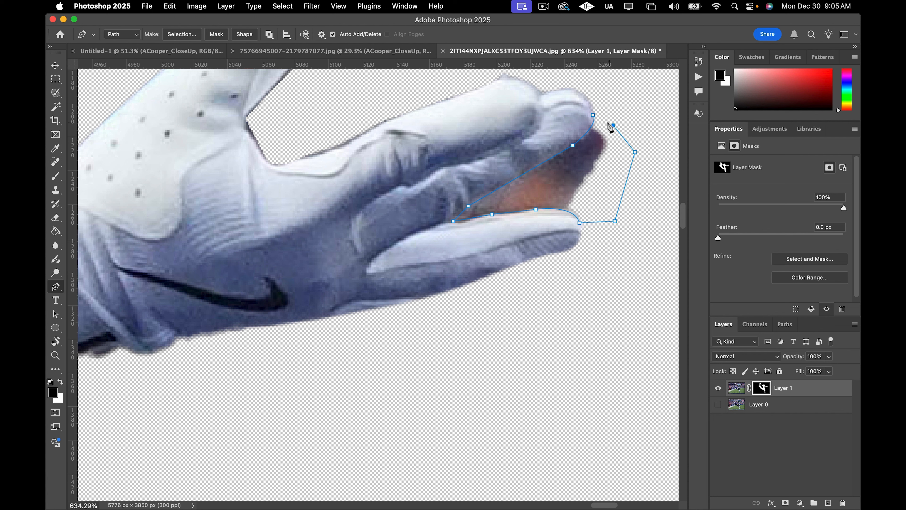
pyautogui.click(593, 116)
pyautogui.rightClick(571, 166)
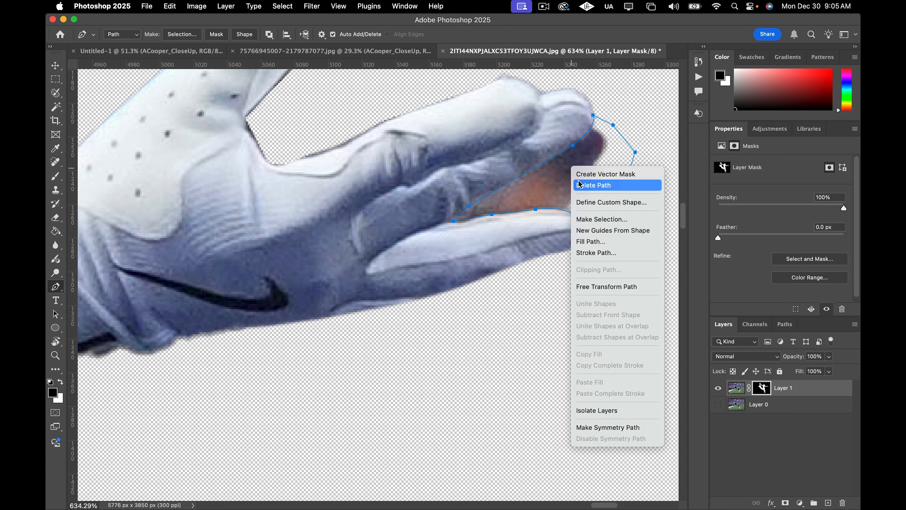
pyautogui.click(599, 219)
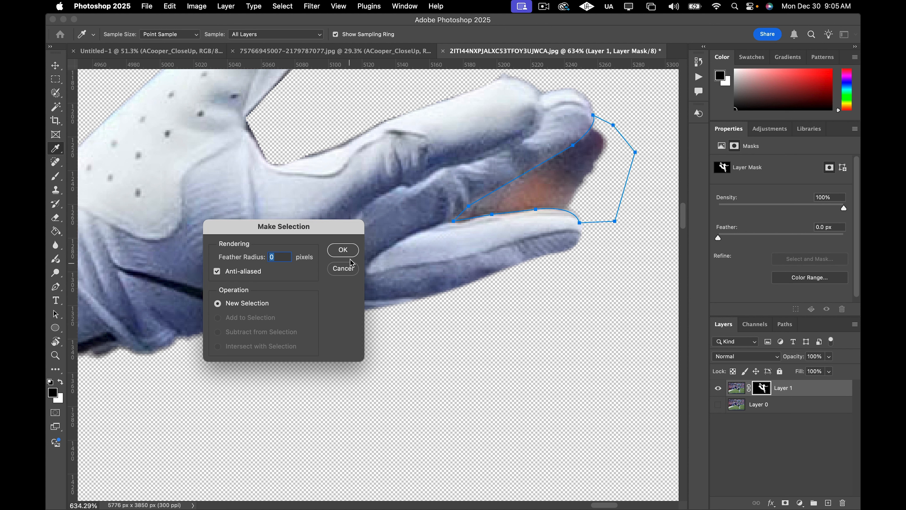
pyautogui.click(343, 250)
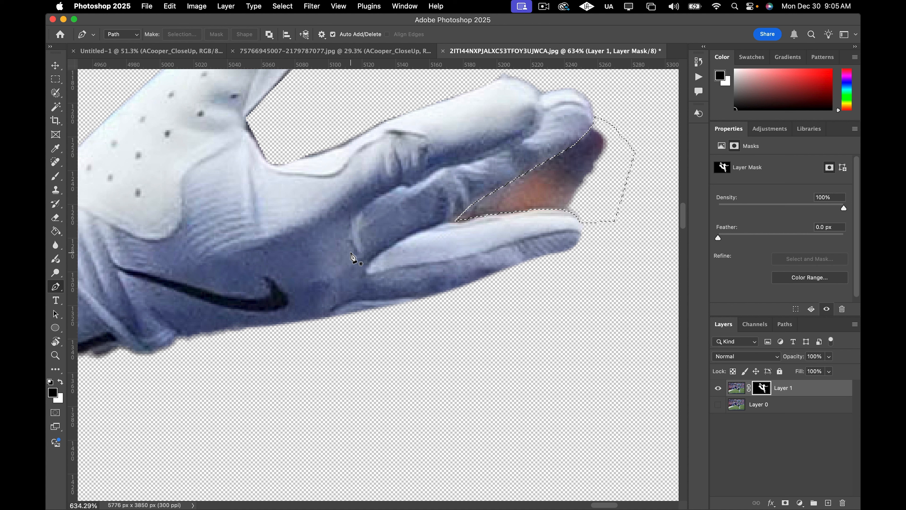
# Fill the selected fingertip background on the mask with black using the Paint Bucket, then deselect.
pyautogui.press('g')
pyautogui.rightClick(55, 231)
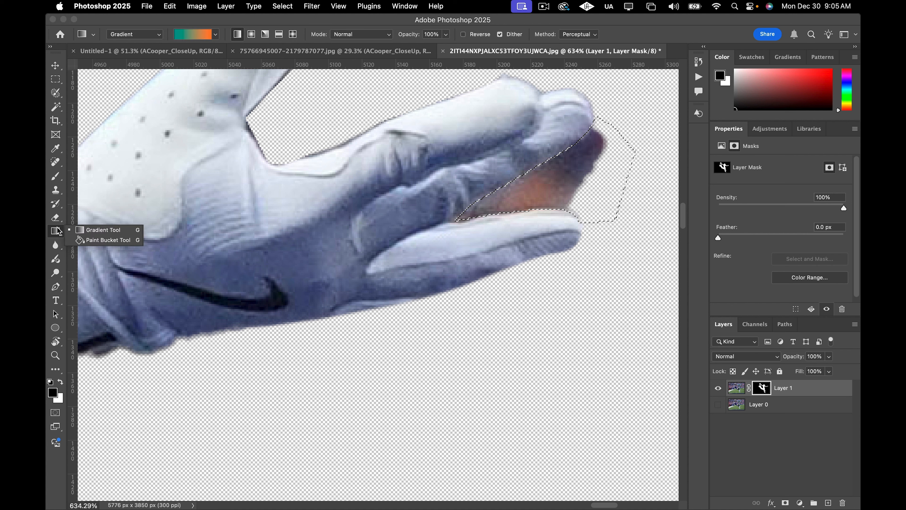
pyautogui.click(103, 240)
pyautogui.click(532, 195)
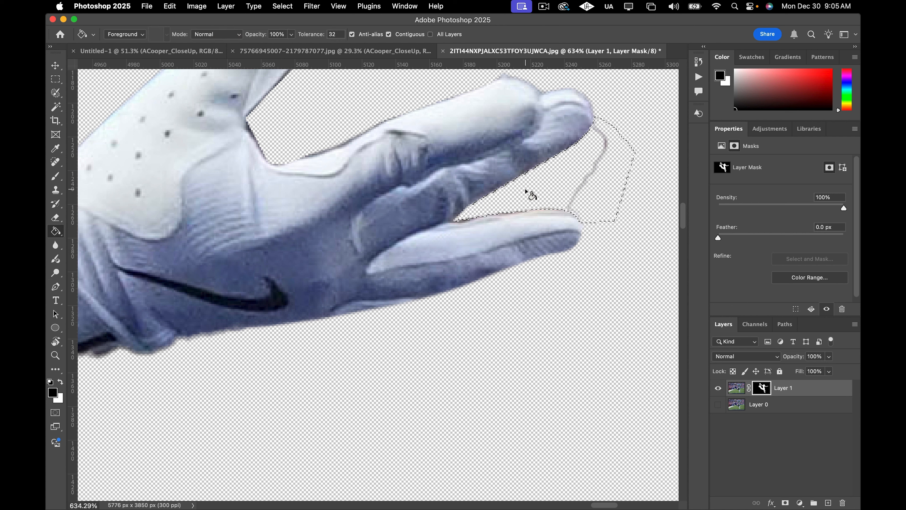
pyautogui.click(536, 190)
pyautogui.click(575, 188)
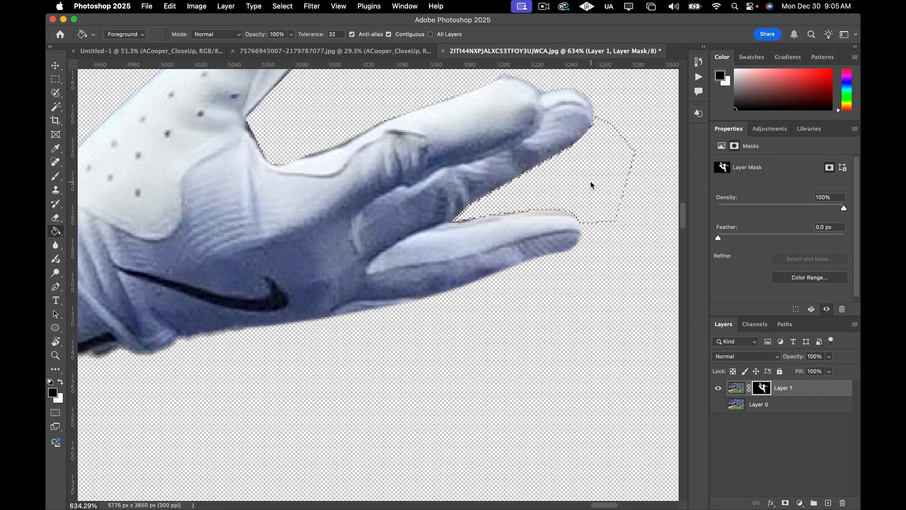
pyautogui.press('super+d')
# Toggle the background layer on and off to compare the cutout against the original photo.
pyautogui.scroll(-10, 590, 179)
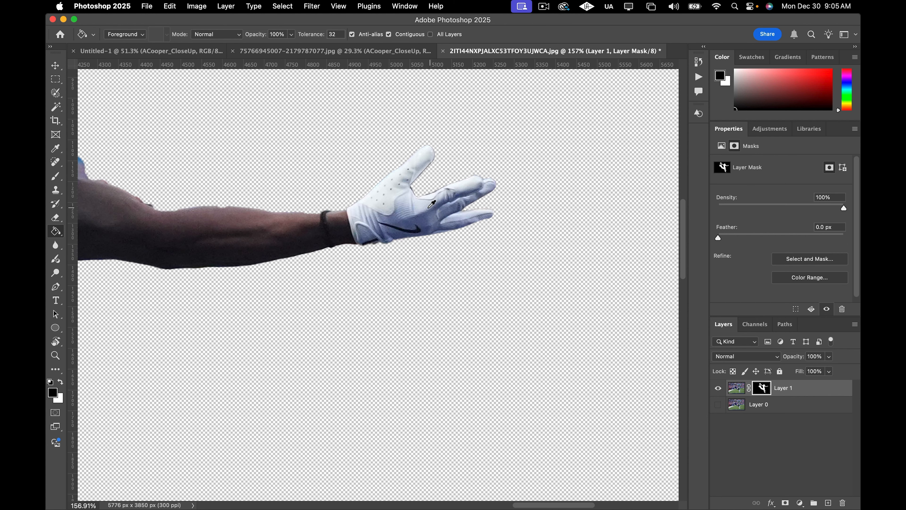
pyautogui.scroll(-5, 366, 215)
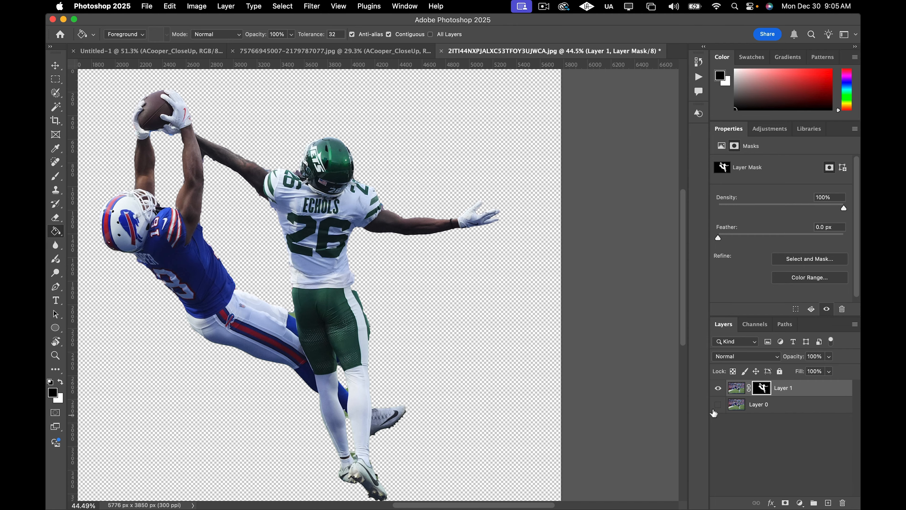
pyautogui.click(718, 405)
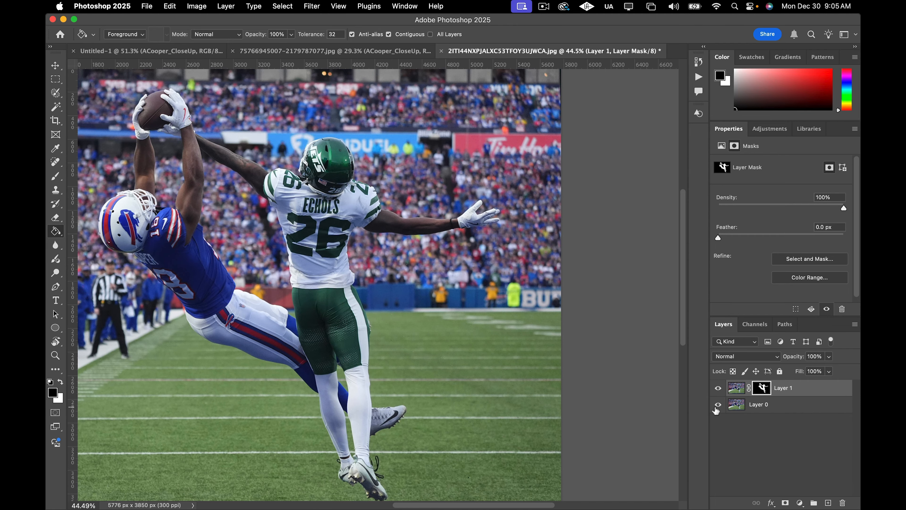
pyautogui.scroll(5, 401, 364)
pyautogui.scroll(-5, 448, 376)
pyautogui.scroll(2, 448, 376)
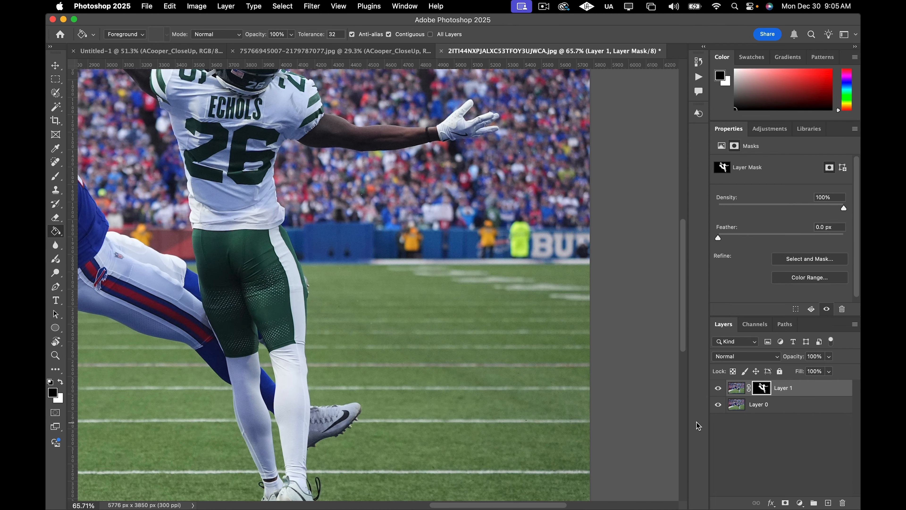
pyautogui.click(718, 406)
pyautogui.click(718, 405)
pyautogui.click(718, 405)
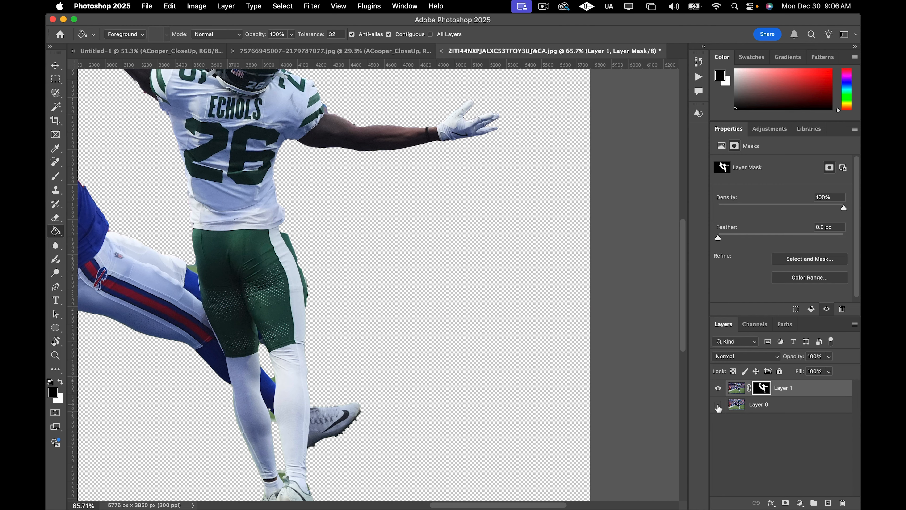
pyautogui.click(718, 406)
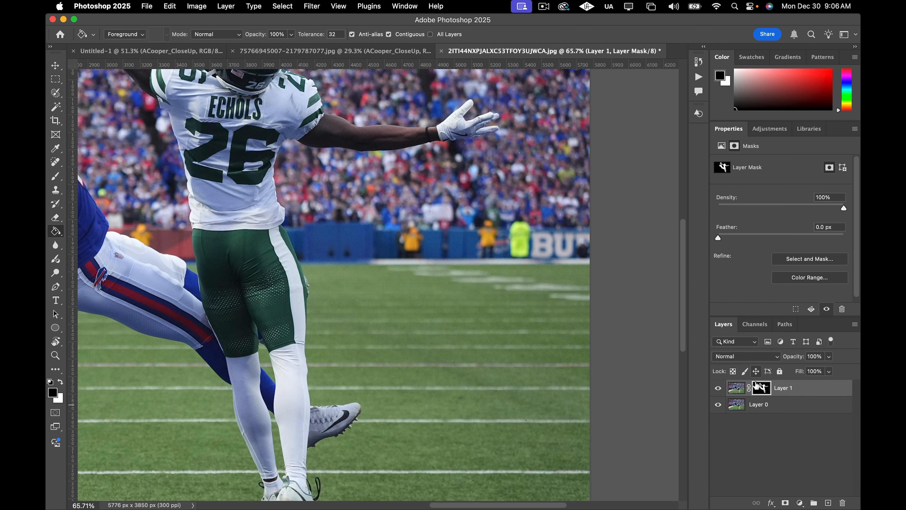
# Switch to a 20 px white brush and paint the mask to restore the pants' edge at the hip.
pyautogui.press('b')
pyautogui.scroll(6, 260, 232)
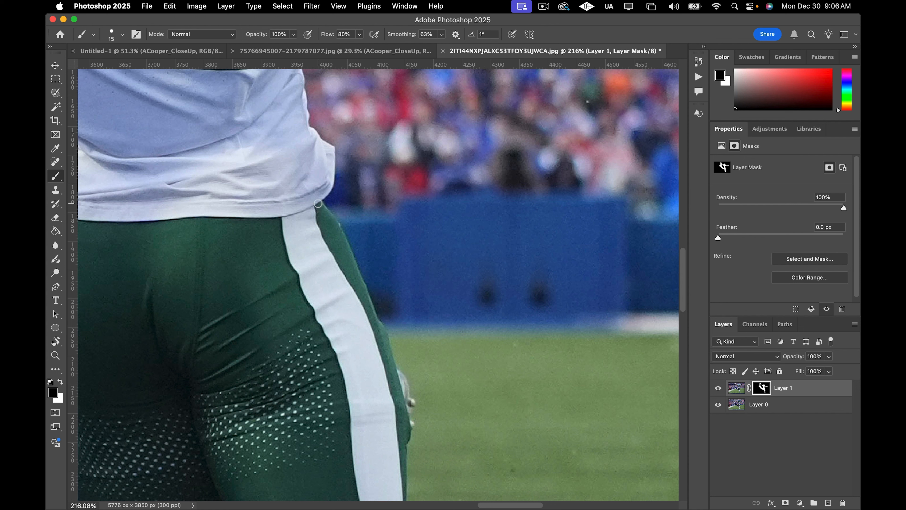
pyautogui.press(']')
pyautogui.press('x')
pyautogui.click(718, 405)
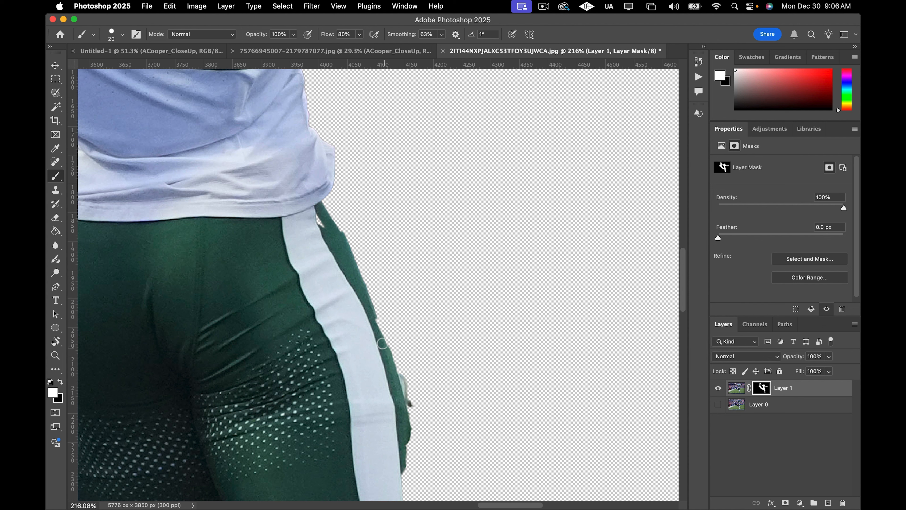
pyautogui.moveTo(380, 334); pyautogui.dragTo(321, 224)
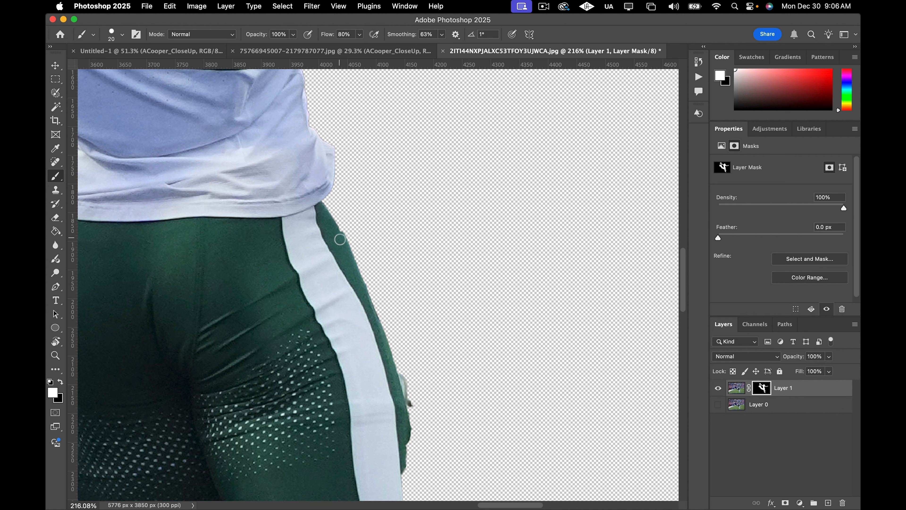
pyautogui.moveTo(341, 239); pyautogui.dragTo(377, 339)
pyautogui.click(718, 405)
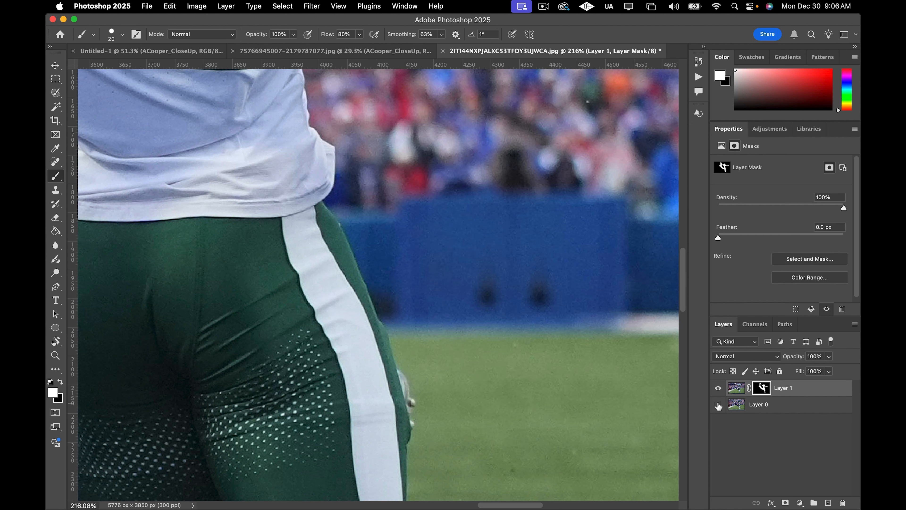
# Brush white along the pants' outer edge further down the thigh to restore it.
pyautogui.click(718, 406)
pyautogui.click(718, 405)
pyautogui.click(719, 405)
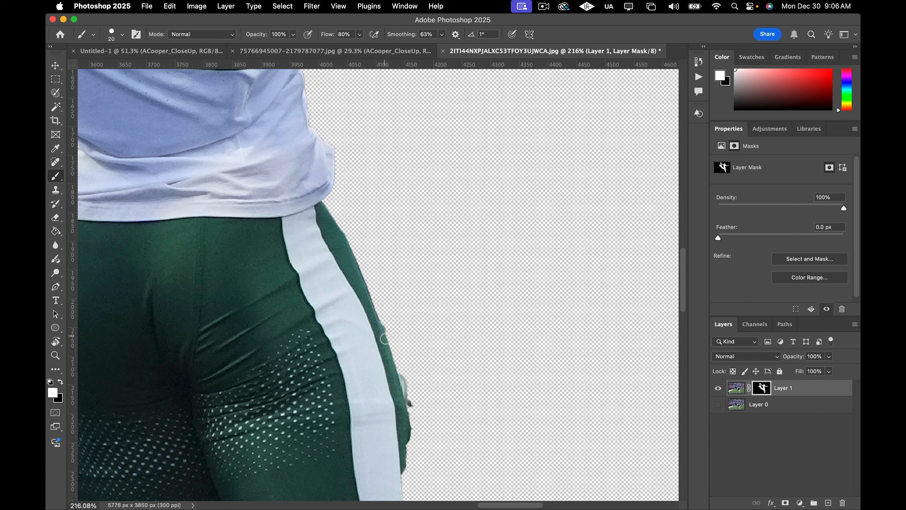
pyautogui.moveTo(387, 345); pyautogui.dragTo(403, 408)
pyautogui.click(718, 405)
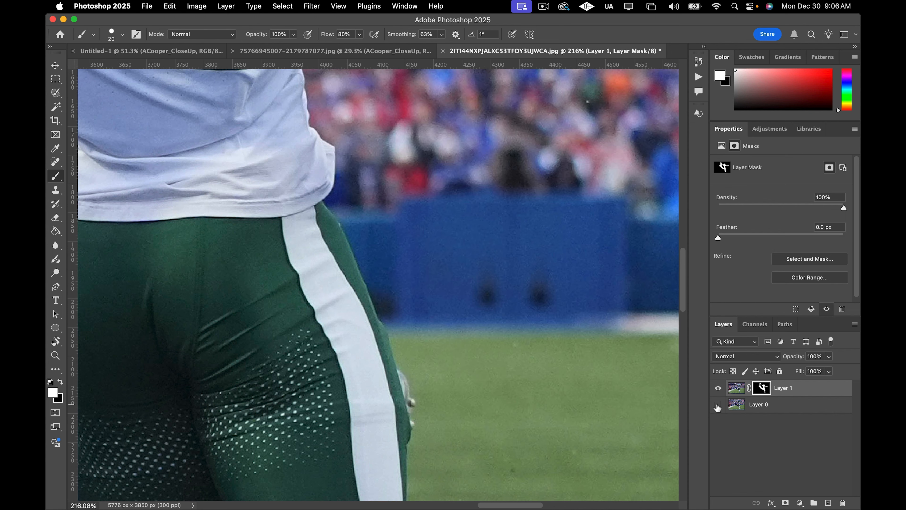
pyautogui.click(717, 406)
# Brush white along the pants' outer edge above the knee to restore the trimmed fabric.
pyautogui.scroll(-1, 436, 353)
pyautogui.scroll(-6, 438, 353)
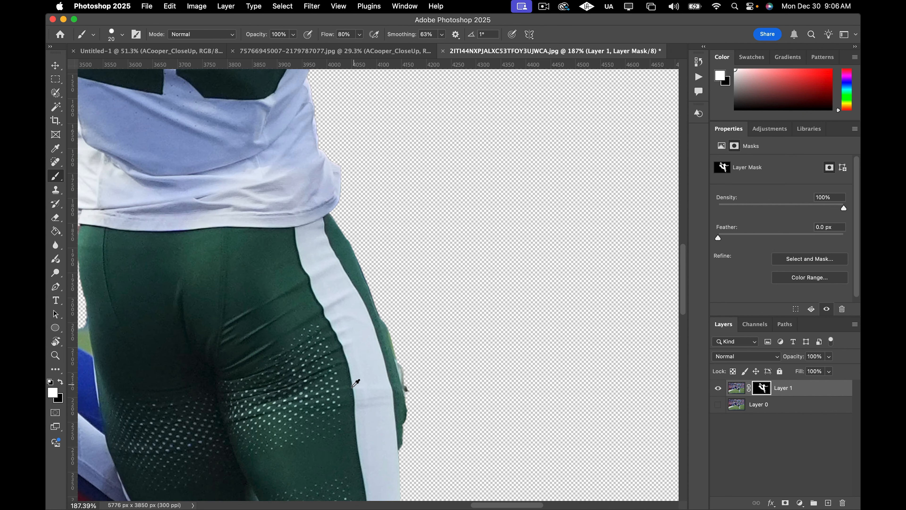
pyautogui.hscroll(-1, 378, 280)
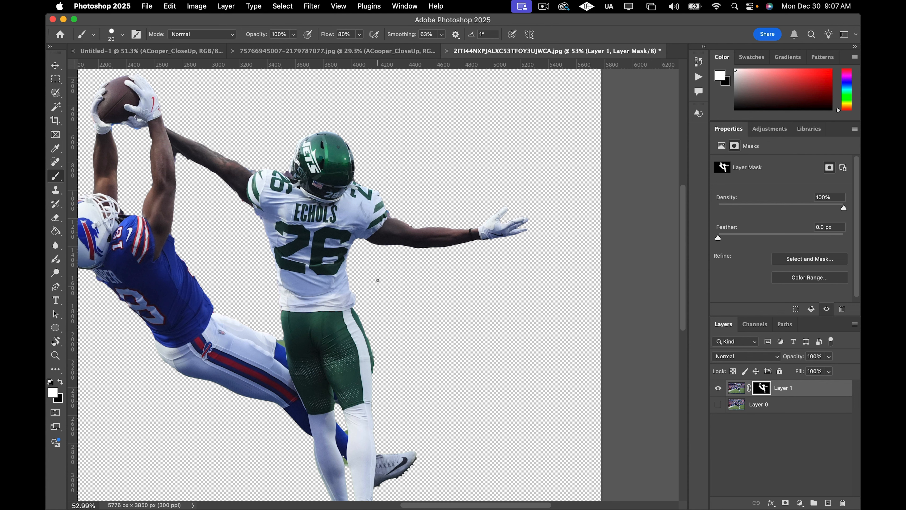
pyautogui.scroll(5, 378, 335)
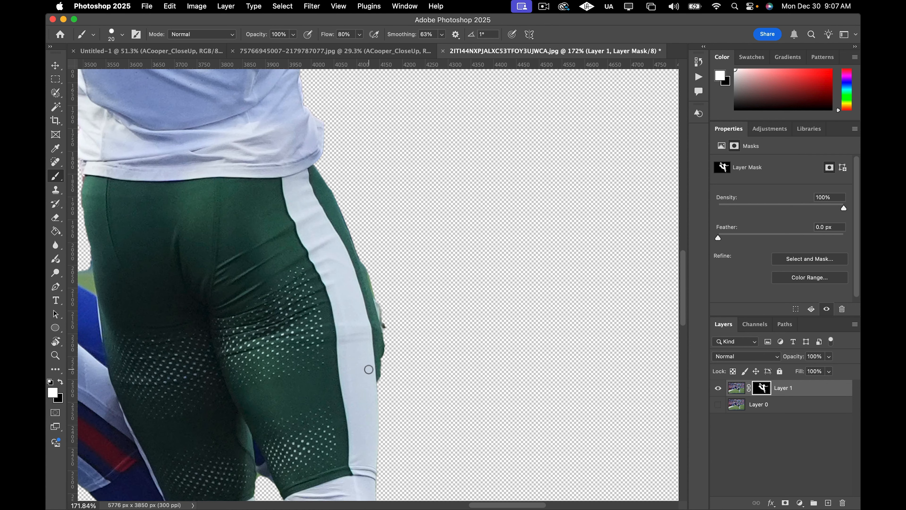
pyautogui.scroll(2, 368, 341)
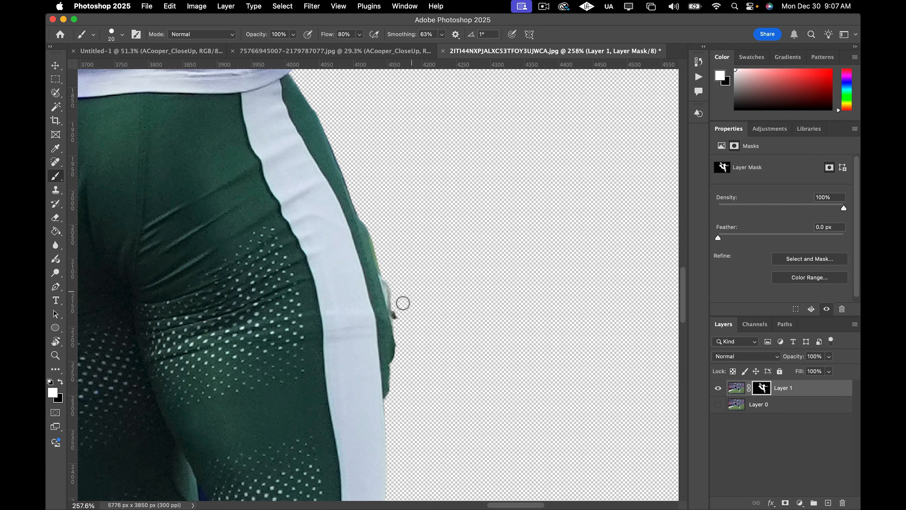
pyautogui.scroll(-5, 377, 315)
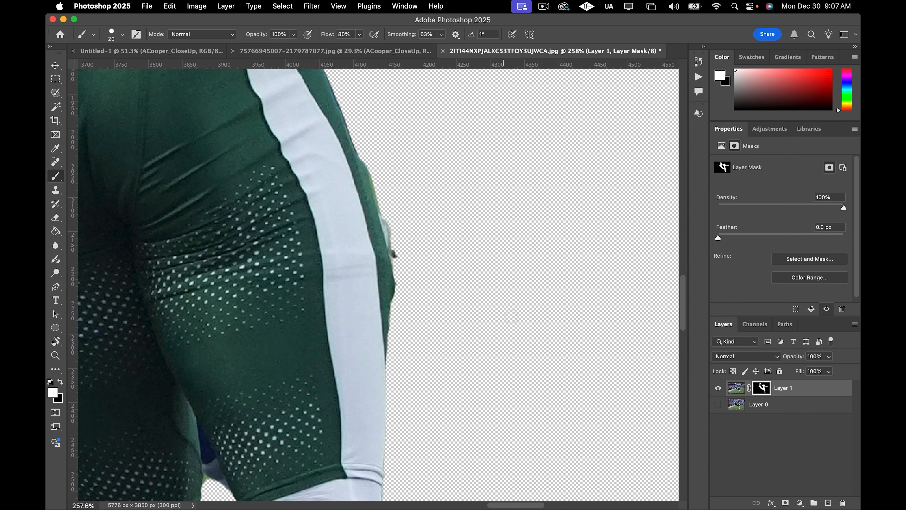
pyautogui.scroll(-6, 503, 316)
pyautogui.click(717, 405)
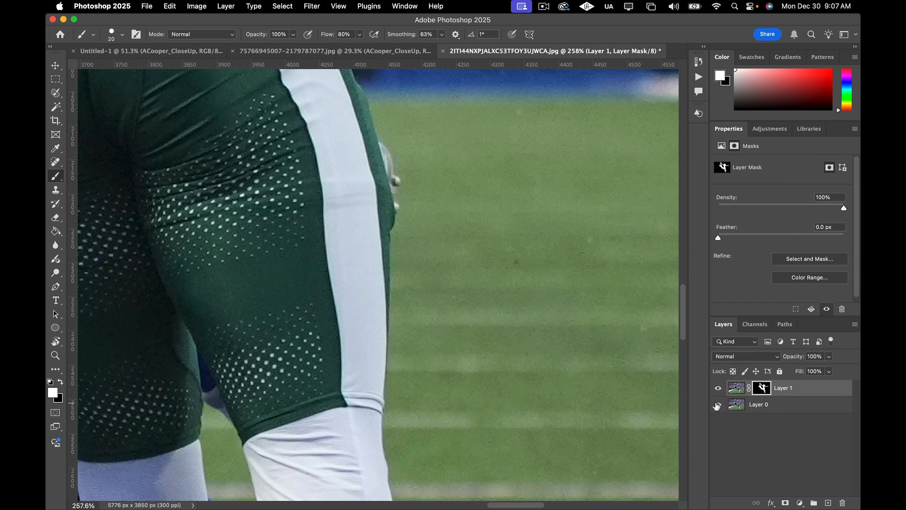
pyautogui.click(717, 406)
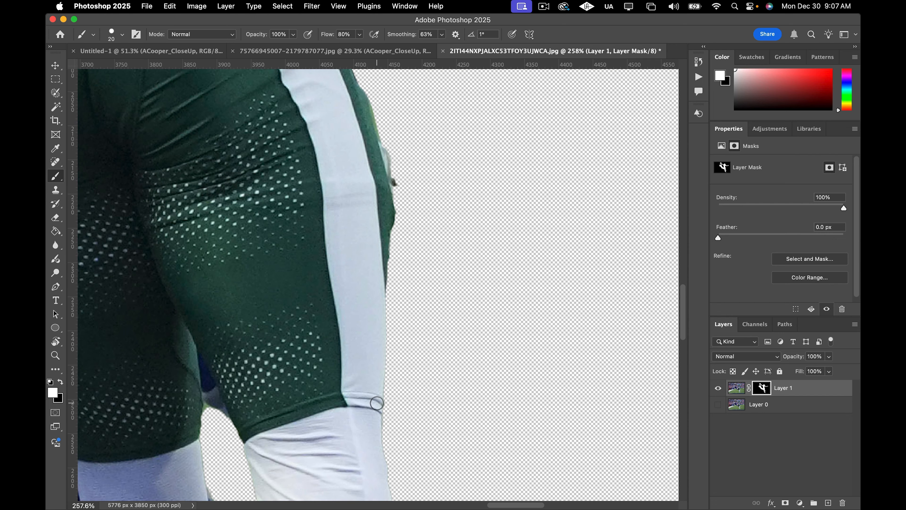
pyautogui.moveTo(380, 373); pyautogui.dragTo(383, 246)
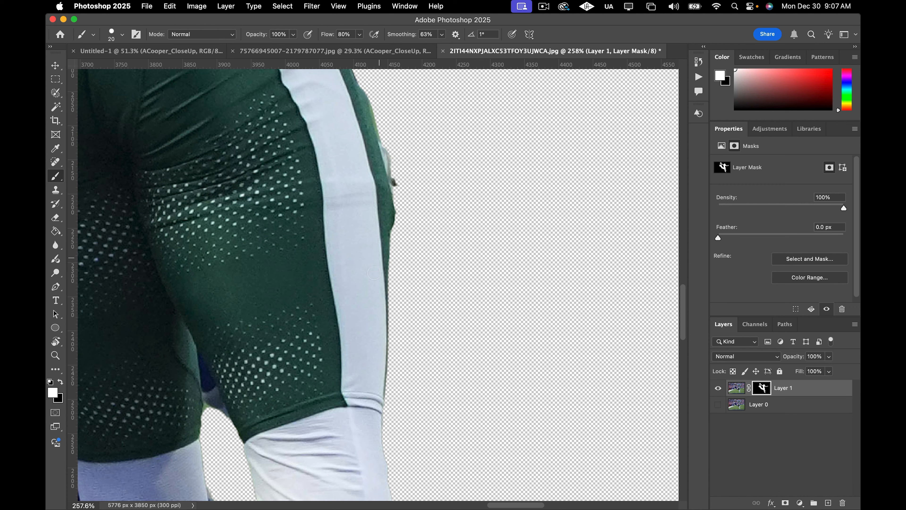
# Brush black on the mask along the back of the cleat's heel to remove the green background.
pyautogui.scroll(-5, 310, 369)
pyautogui.scroll(-5, 227, 327)
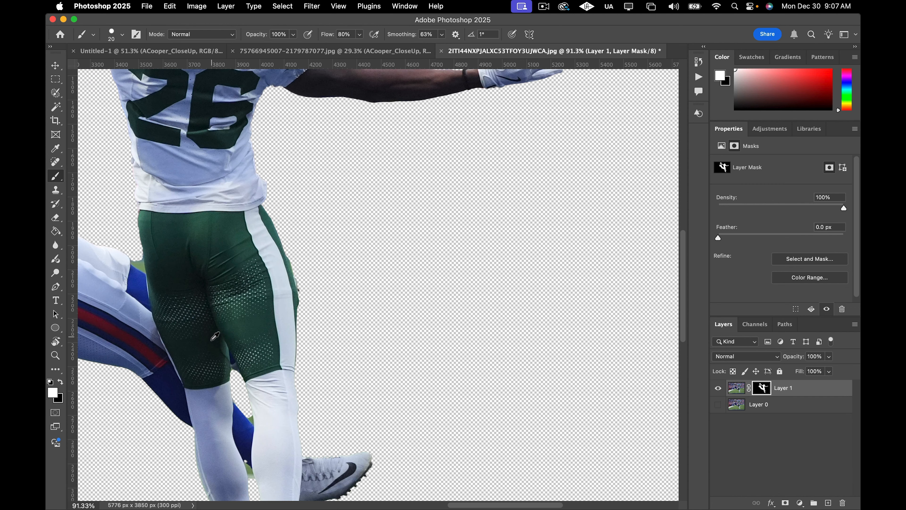
pyautogui.scroll(-10, 215, 337)
pyautogui.scroll(-6, 222, 357)
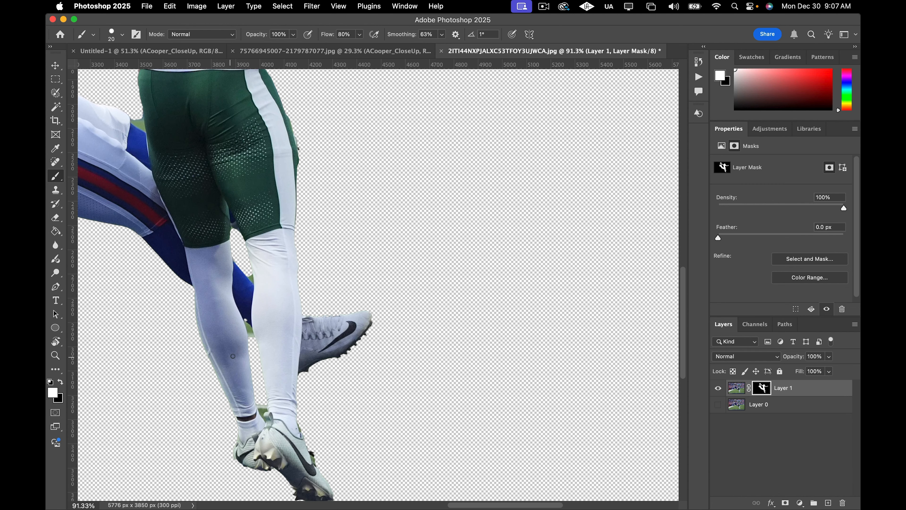
pyautogui.scroll(5, 221, 366)
pyautogui.scroll(5, 221, 368)
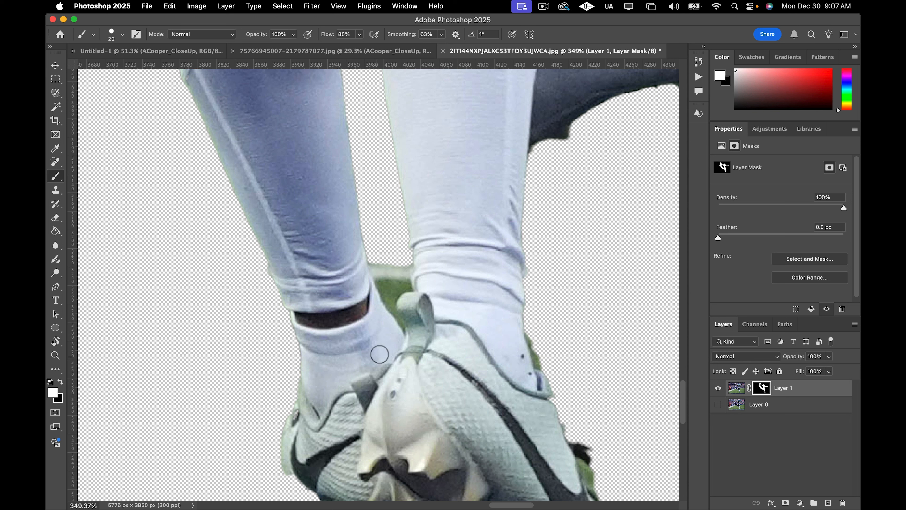
pyautogui.click(547, 363)
pyautogui.press('x')
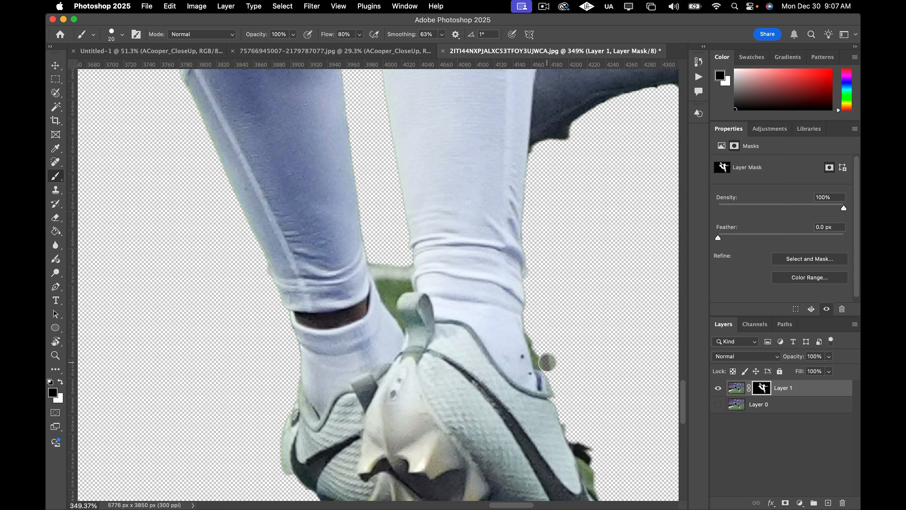
pyautogui.click(546, 364)
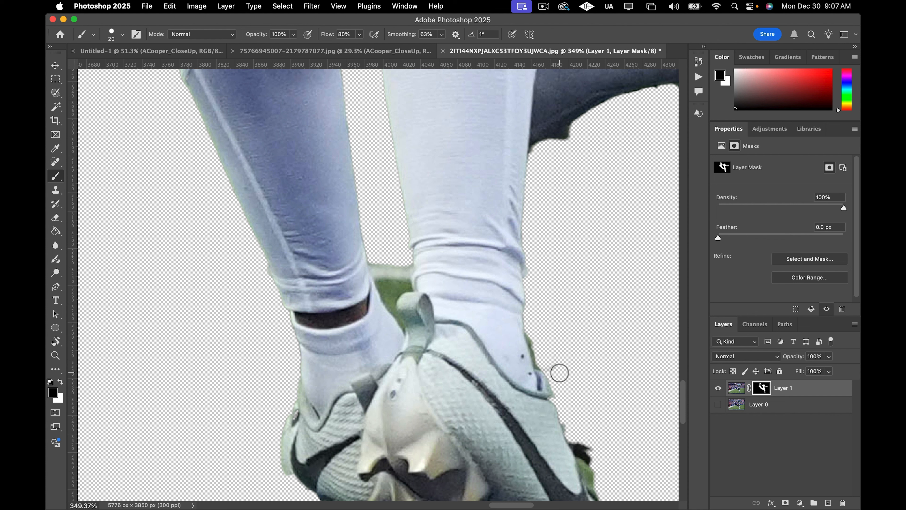
pyautogui.press('x')
pyautogui.press('x')
pyautogui.press('x')
pyautogui.press('x')
pyautogui.press('x')
pyautogui.press('x')
pyautogui.press('x')
pyautogui.press('x')
pyautogui.moveTo(554, 360)
pyautogui.mouseDown()
pyautogui.moveTo(558, 372)
pyautogui.moveTo(540, 357)
pyautogui.moveTo(536, 326)
pyautogui.mouseUp()
pyautogui.scroll(-3, 584, 387)
pyautogui.scroll(-2, 588, 391)
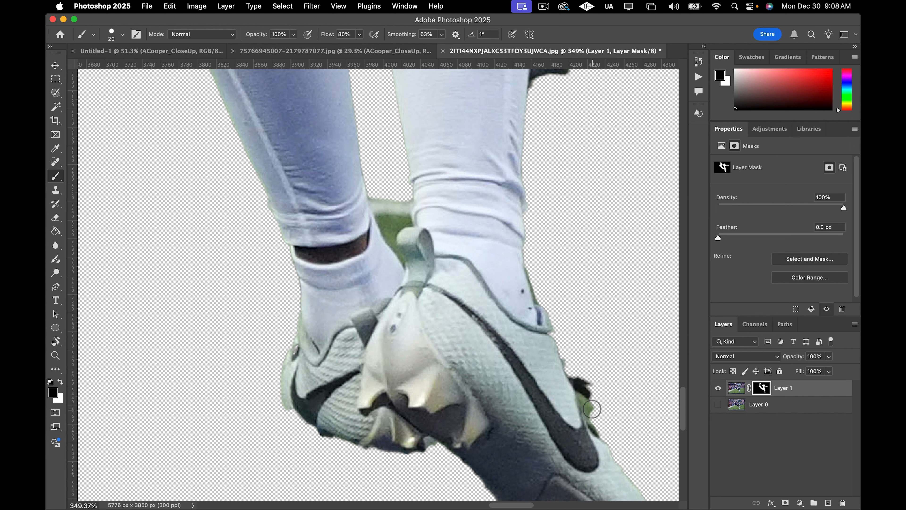
# Brush black along the cleat's outer edge below the heel to remove the leftover green fringe.
pyautogui.moveTo(592, 409); pyautogui.dragTo(574, 356)
pyautogui.press('super+z')
pyautogui.scroll(-3, 613, 391)
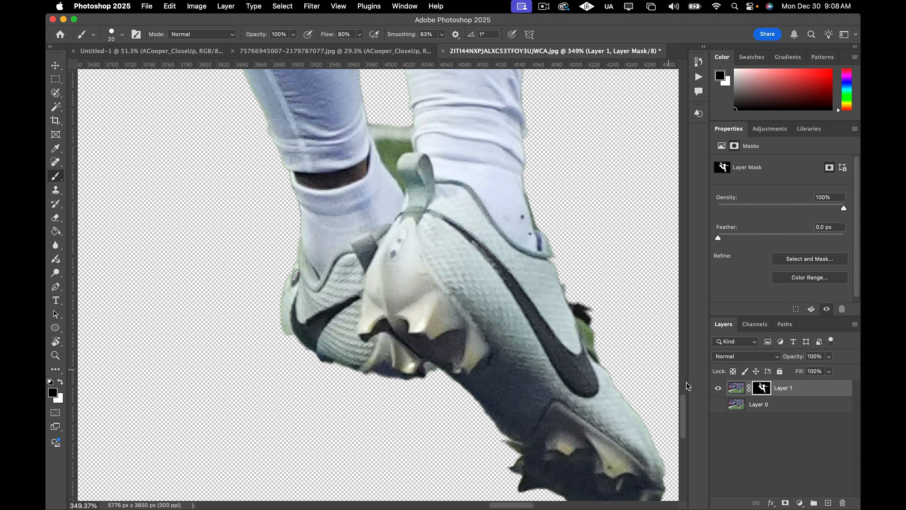
pyautogui.click(717, 405)
pyautogui.click(717, 405)
pyautogui.moveTo(587, 323); pyautogui.dragTo(571, 281)
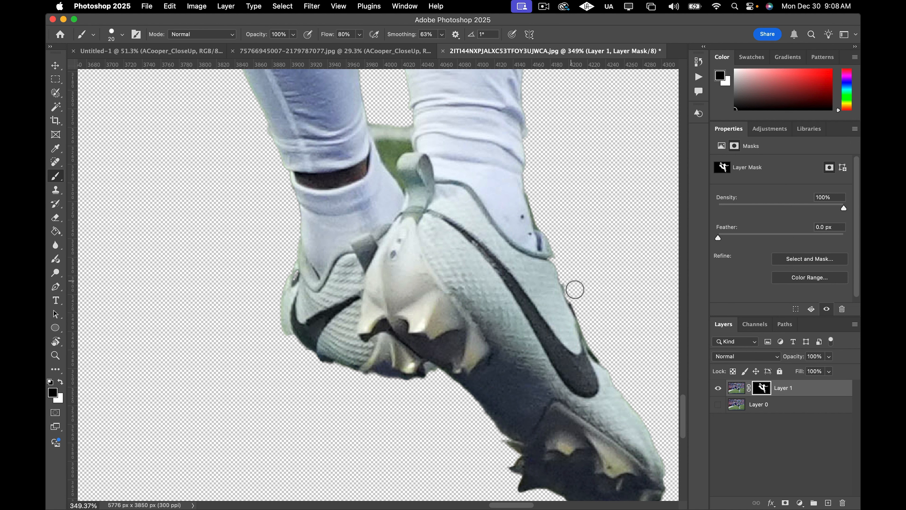
# Brush black with a smaller brush along the cleat's upper edge near the ankle to remove the leftover fringe.
pyautogui.scroll(2, 583, 303)
pyautogui.scroll(2, 588, 321)
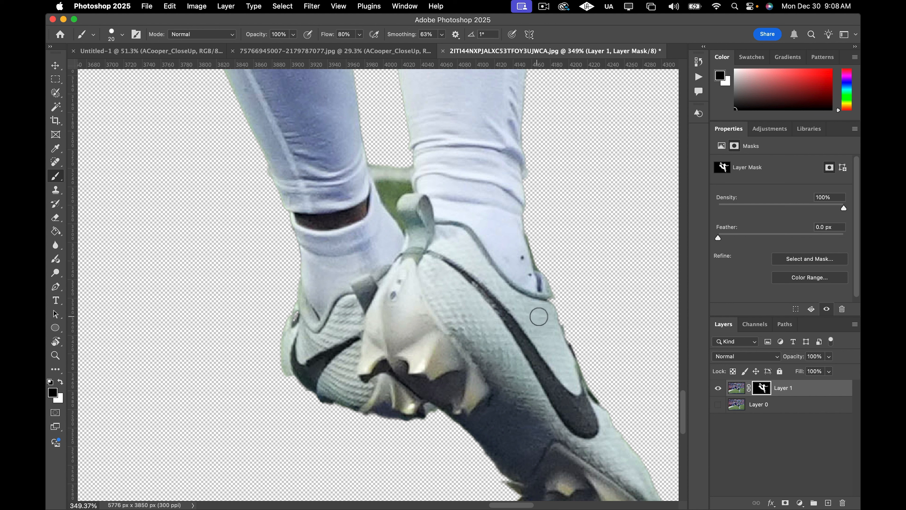
pyautogui.press('x')
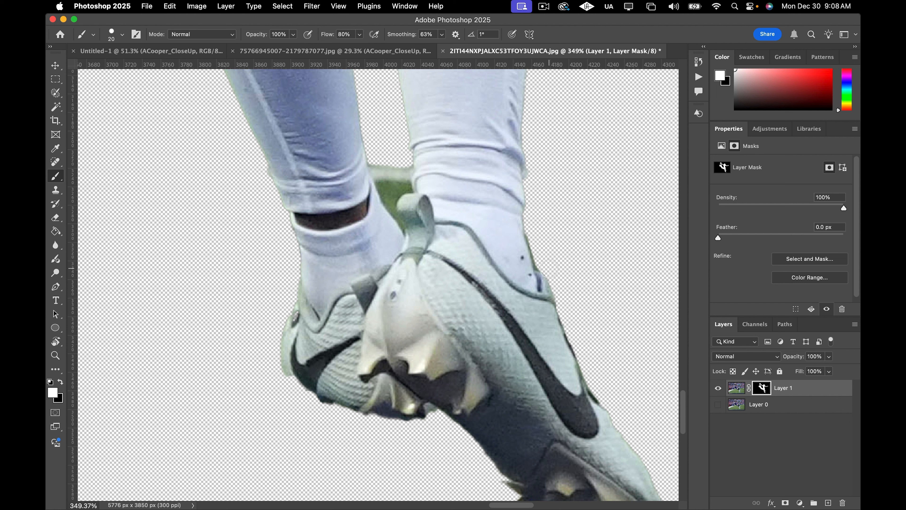
pyautogui.press('x')
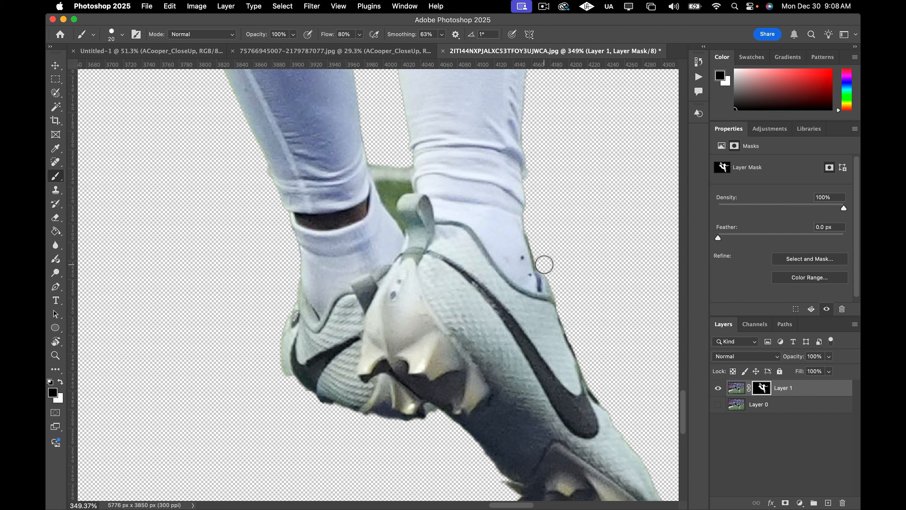
pyautogui.press('[')
pyautogui.scroll(5, 536, 257)
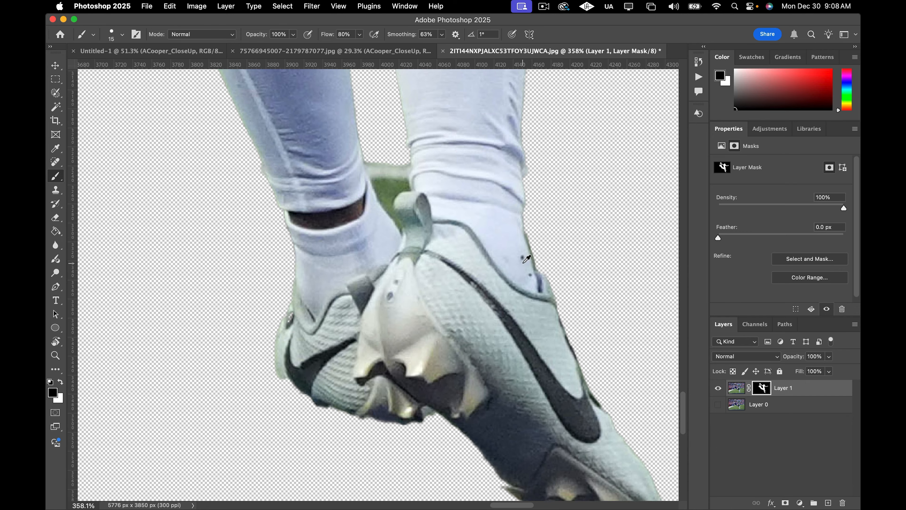
pyautogui.scroll(1, 541, 252)
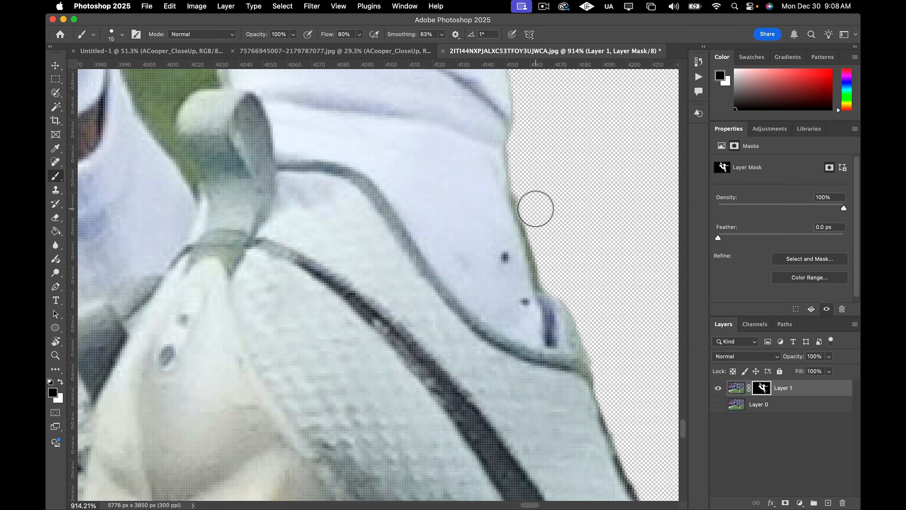
pyautogui.moveTo(548, 260)
pyautogui.mouseDown()
pyautogui.moveTo(552, 276)
pyautogui.moveTo(533, 193)
pyautogui.moveTo(532, 211)
pyautogui.mouseUp()
pyautogui.scroll(-10, 532, 210)
pyautogui.scroll(-1, 571, 320)
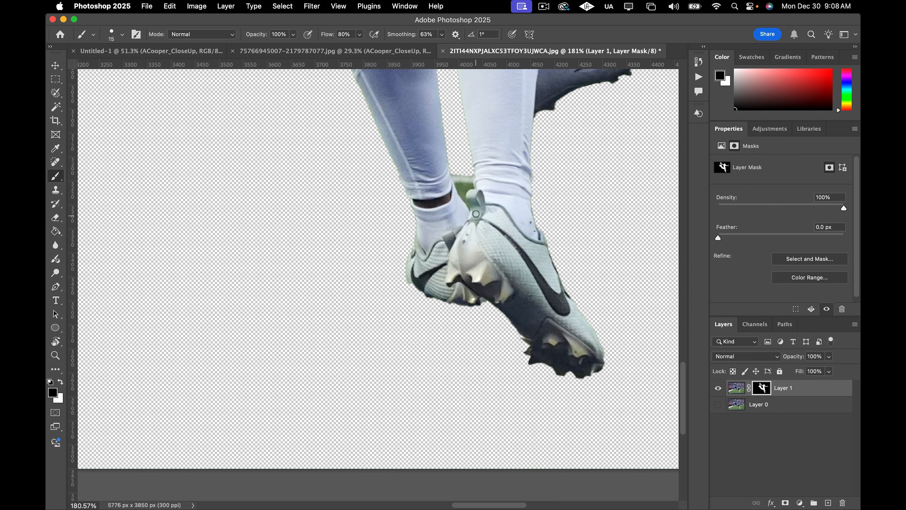
# Trace a Pen path around the green gap between the ankle and the heel tab and turn it into a selection with 0 feather.
pyautogui.scroll(8, 476, 213)
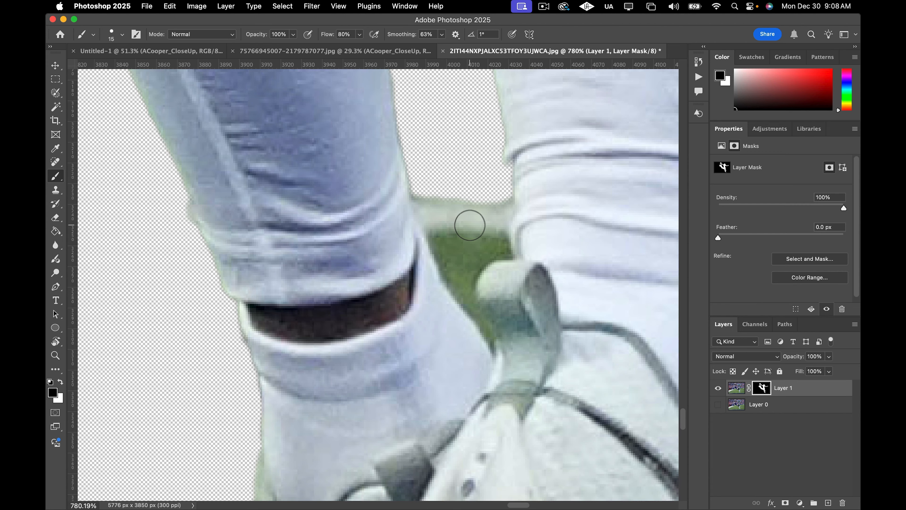
pyautogui.press('p')
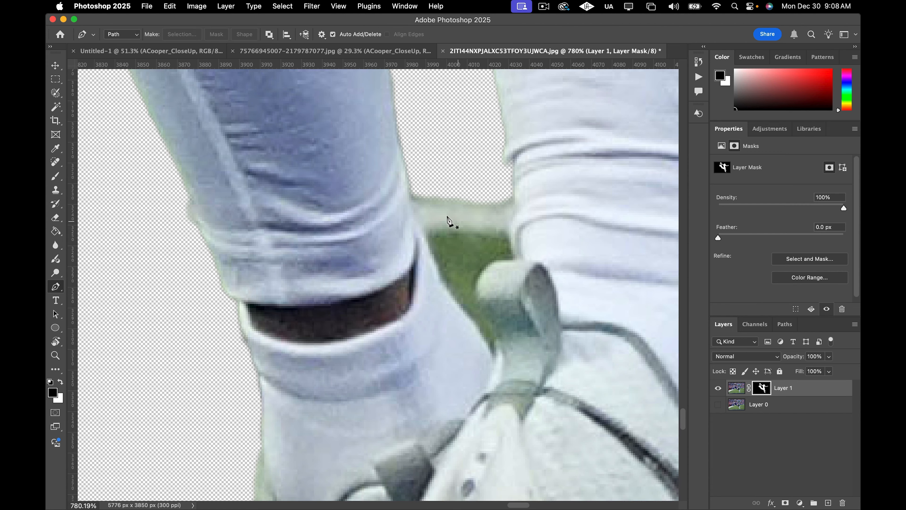
pyautogui.click(410, 188)
pyautogui.click(436, 279)
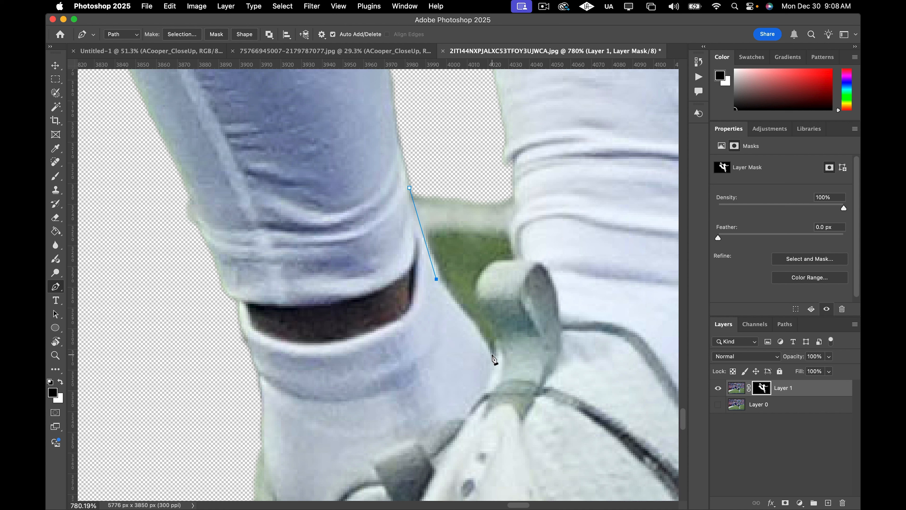
pyautogui.moveTo(492, 353); pyautogui.dragTo(500, 376)
pyautogui.moveTo(495, 261); pyautogui.dragTo(511, 253)
pyautogui.scroll(4, 553, 330)
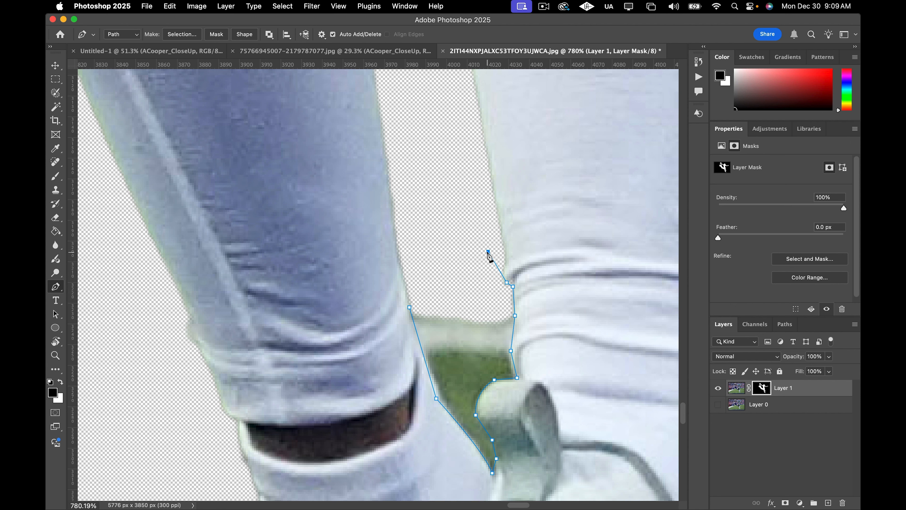
pyautogui.click(449, 253)
pyautogui.click(426, 278)
pyautogui.click(410, 308)
pyautogui.scroll(-3, 459, 328)
pyautogui.rightClick(462, 349)
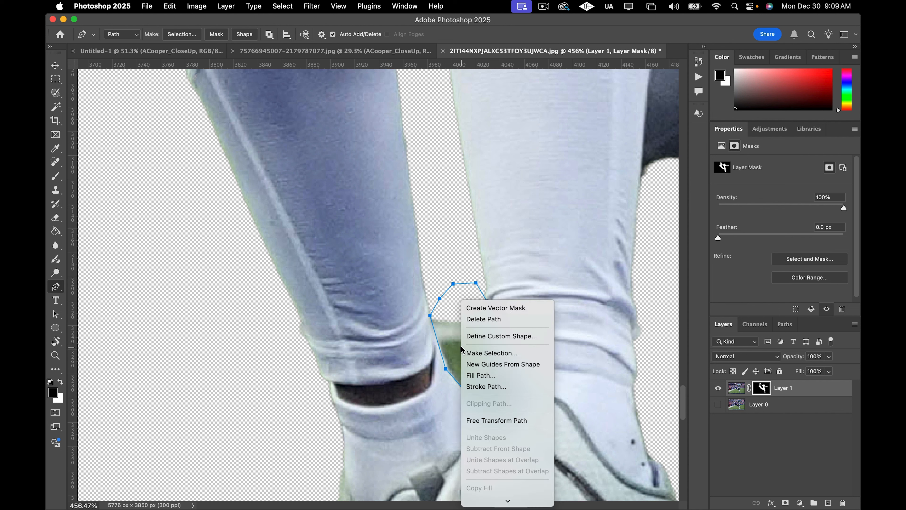
pyautogui.click(489, 353)
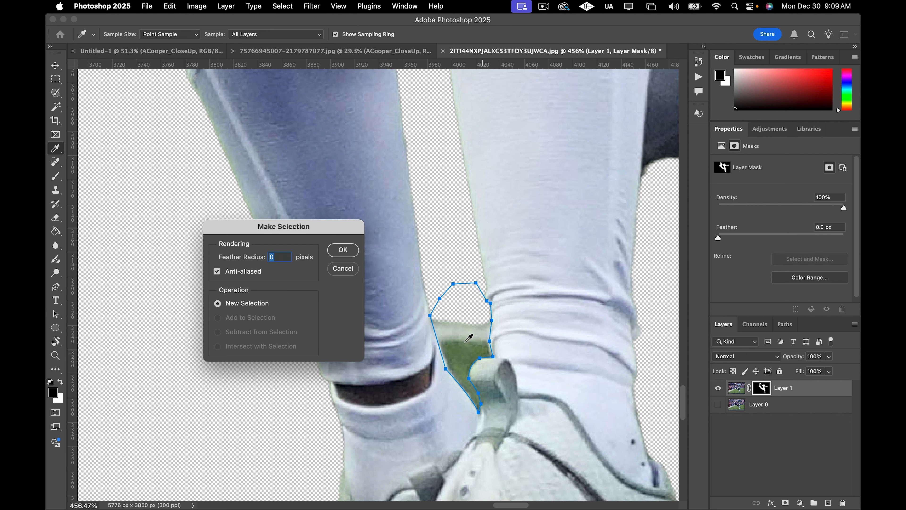
pyautogui.click(352, 255)
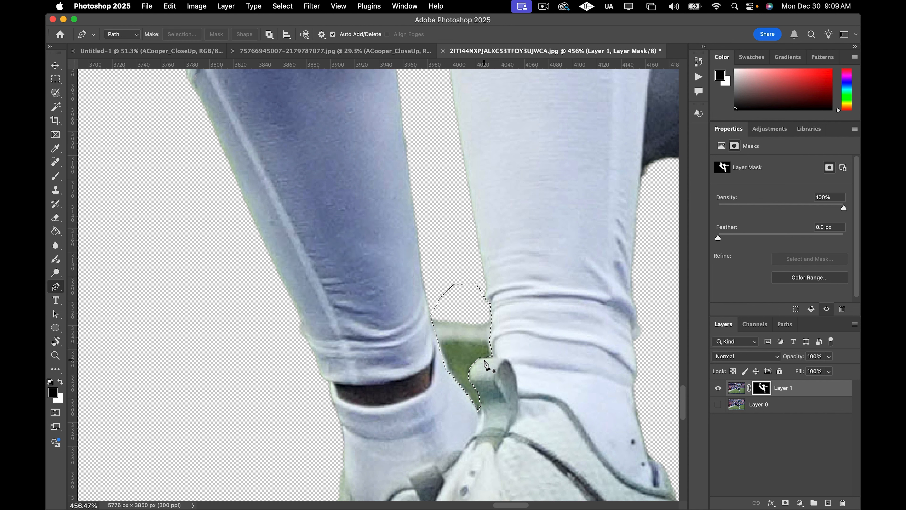
pyautogui.press('g')
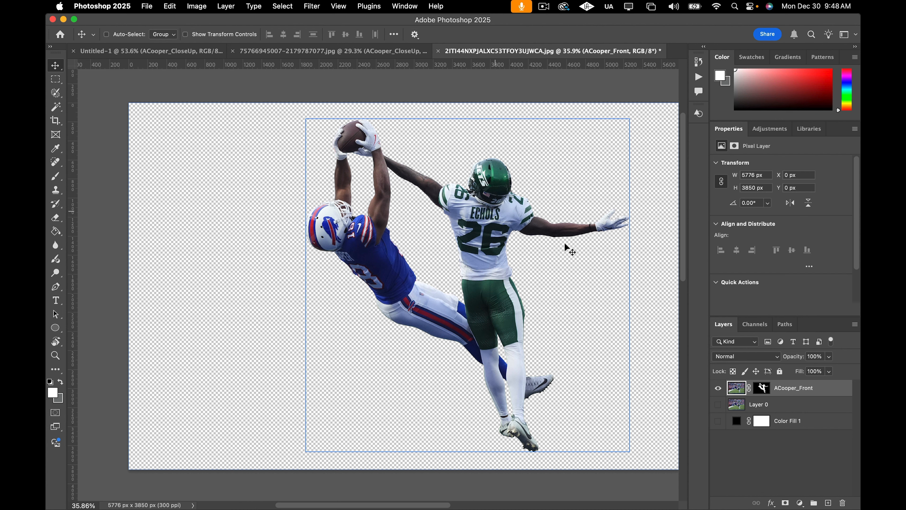
# Convert the ACooper_Front layer to a smart object.
pyautogui.hscroll(3, 478, 282)
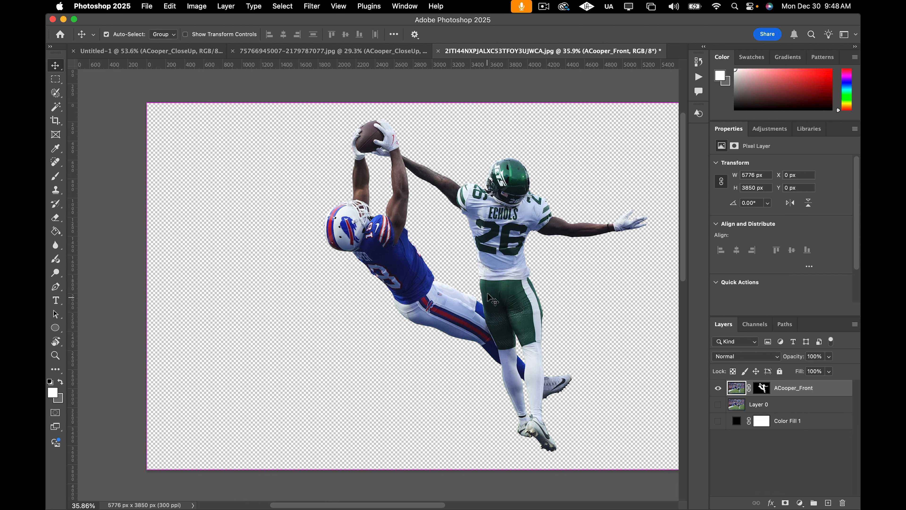
pyautogui.scroll(3, 463, 298)
pyautogui.scroll(-5, 463, 298)
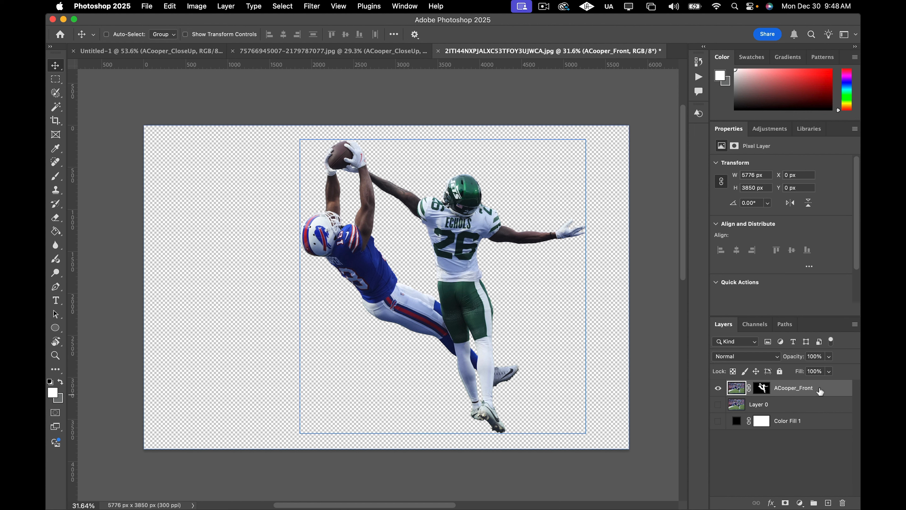
pyautogui.rightClick(832, 391)
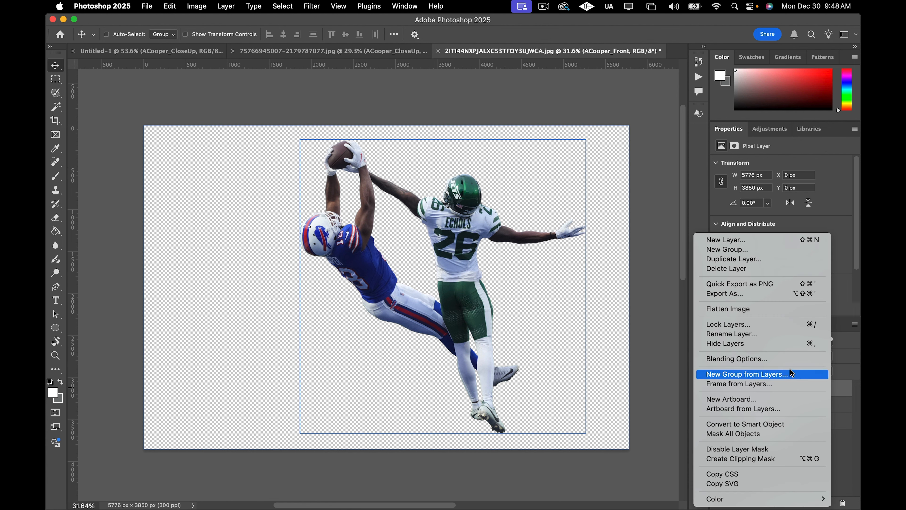
pyautogui.click(772, 425)
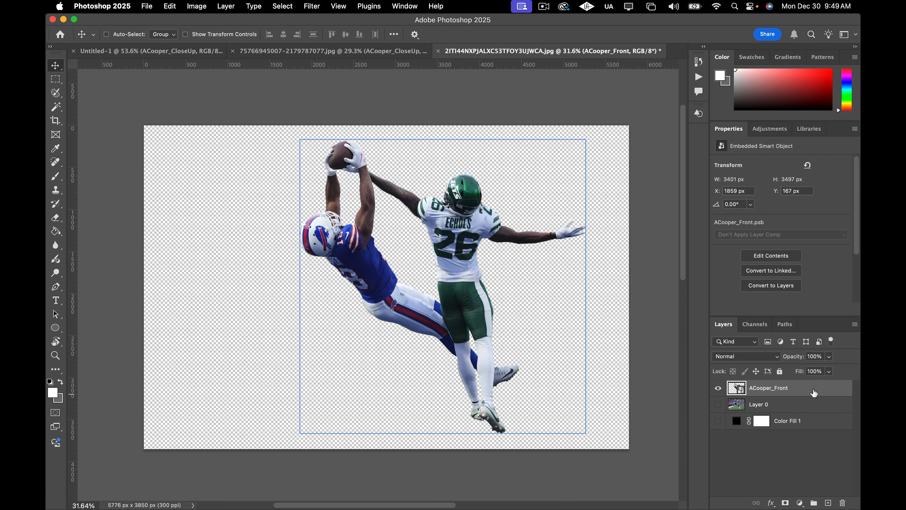
# Apply Camera Raw Filter light settings: Contrast +52, Shadows +100, Blacks -51 and Exposure +0.30.
pyautogui.press('super+shift+a')
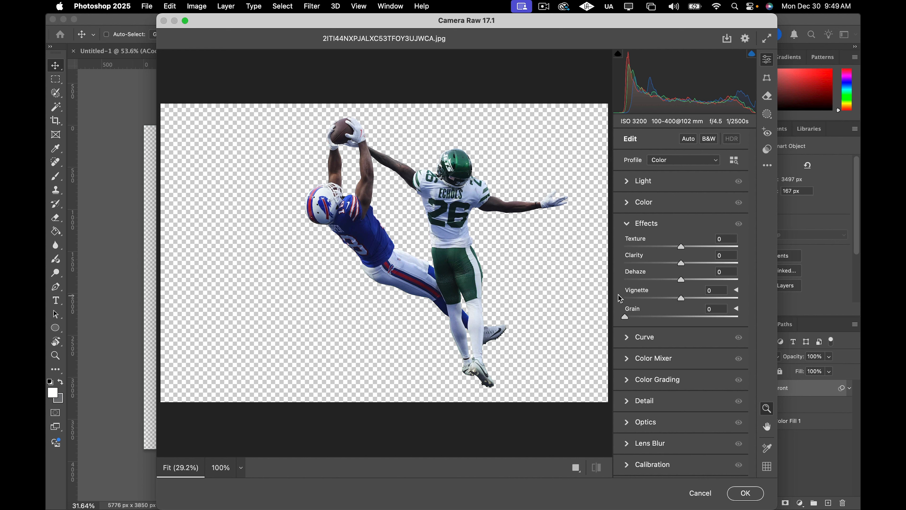
pyautogui.click(629, 184)
pyautogui.moveTo(681, 255); pyautogui.dragTo(724, 252)
pyautogui.moveTo(682, 224); pyautogui.dragTo(712, 225)
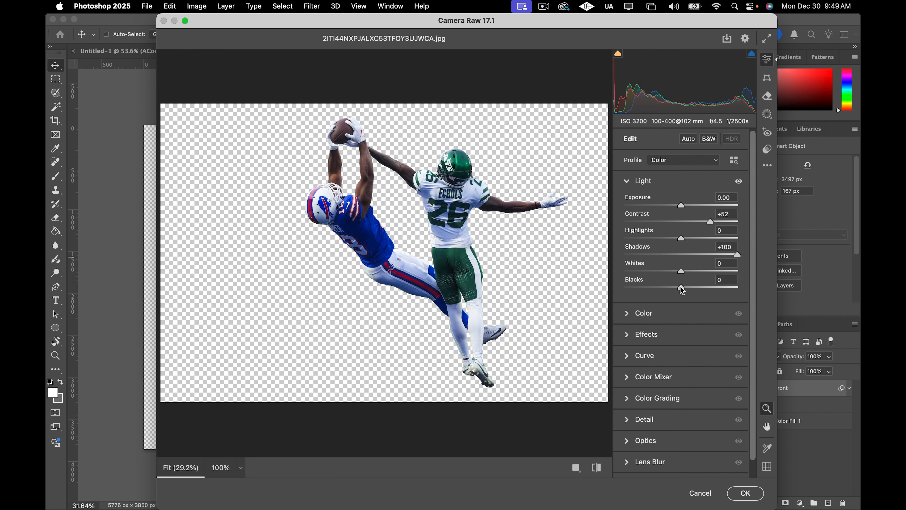
pyautogui.moveTo(681, 289); pyautogui.dragTo(652, 292)
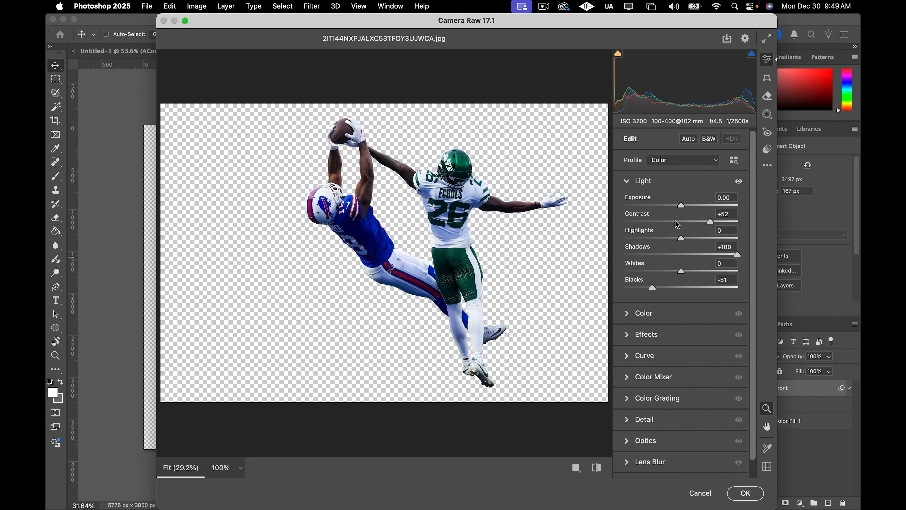
pyautogui.moveTo(682, 208); pyautogui.dragTo(686, 207)
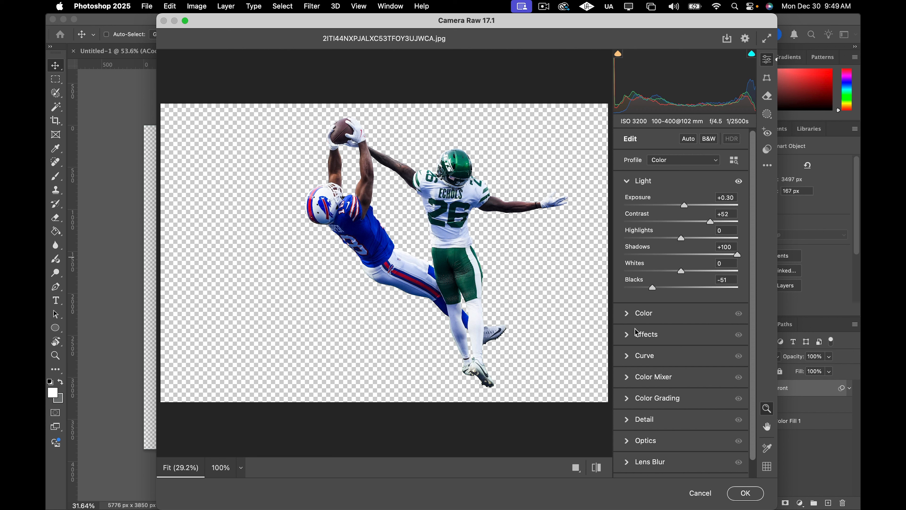
# Set Clarity to +87, apply the Camera Raw filter, and toggle the smart filter off and on to compare.
pyautogui.click(627, 335)
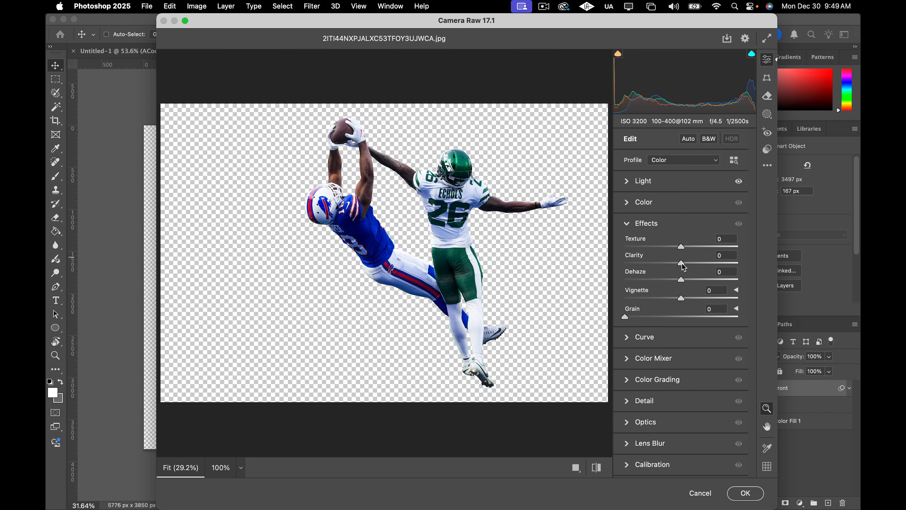
pyautogui.moveTo(682, 264); pyautogui.dragTo(725, 266)
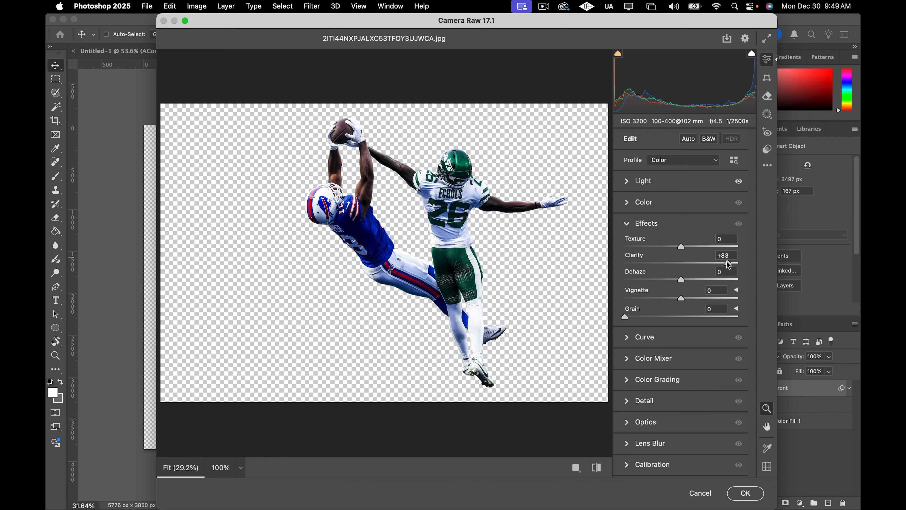
pyautogui.click(755, 494)
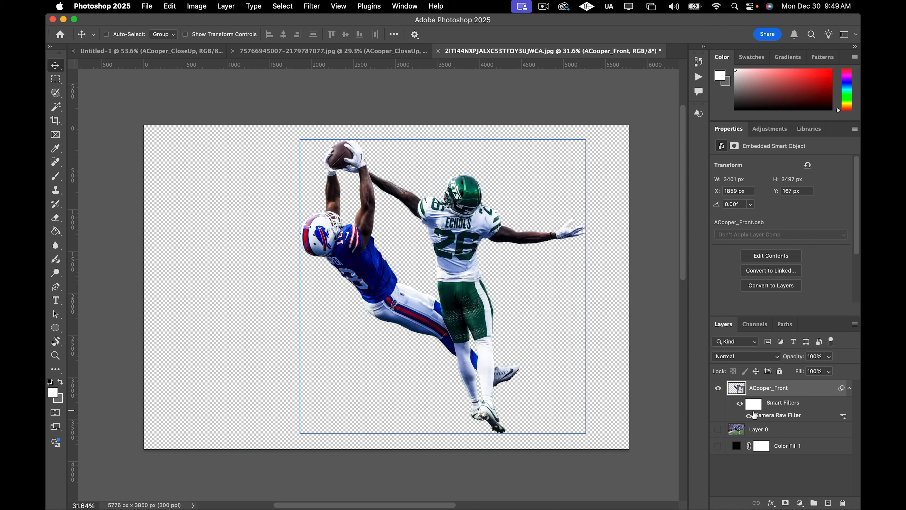
pyautogui.click(739, 406)
pyautogui.click(739, 406)
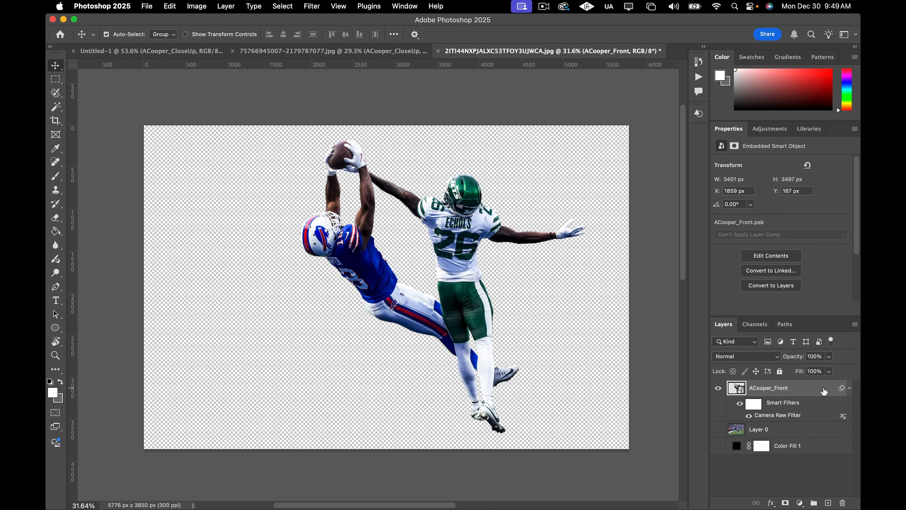
# Paste the enhanced ACooper_Front layer into the Untitled-1 poster document.
pyautogui.click(152, 50)
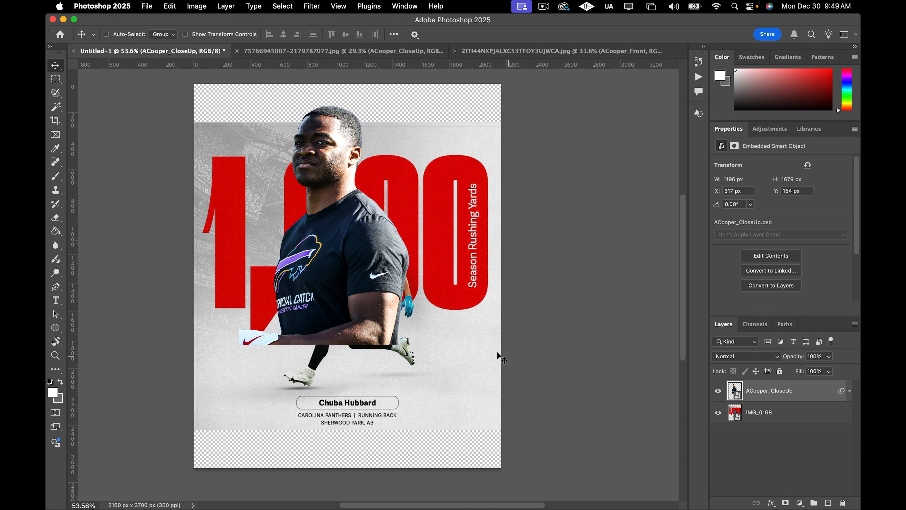
pyautogui.press('super+v')
# Free-transform the ACooper_Front layer, scaling it down to about 39% and moving it over the center of the poster.
pyautogui.click(407, 310)
pyautogui.press('super+t')
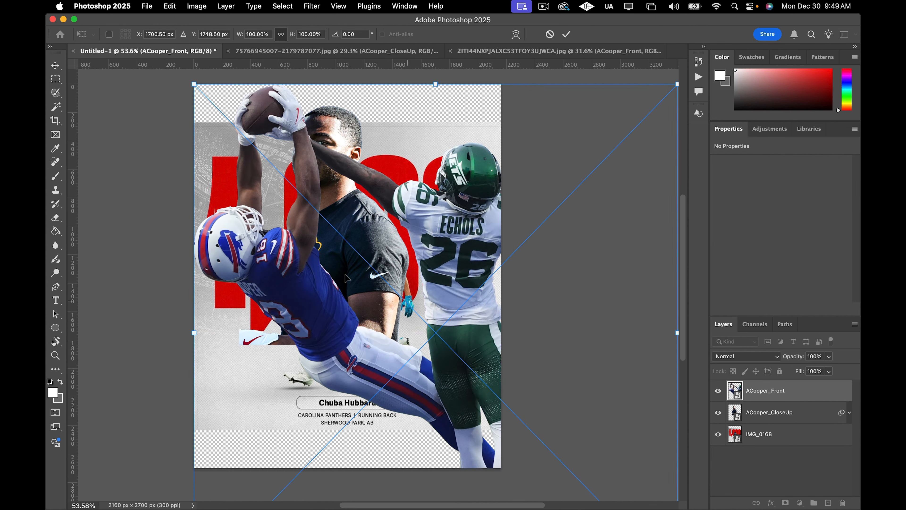
pyautogui.scroll(-3, 285, 266)
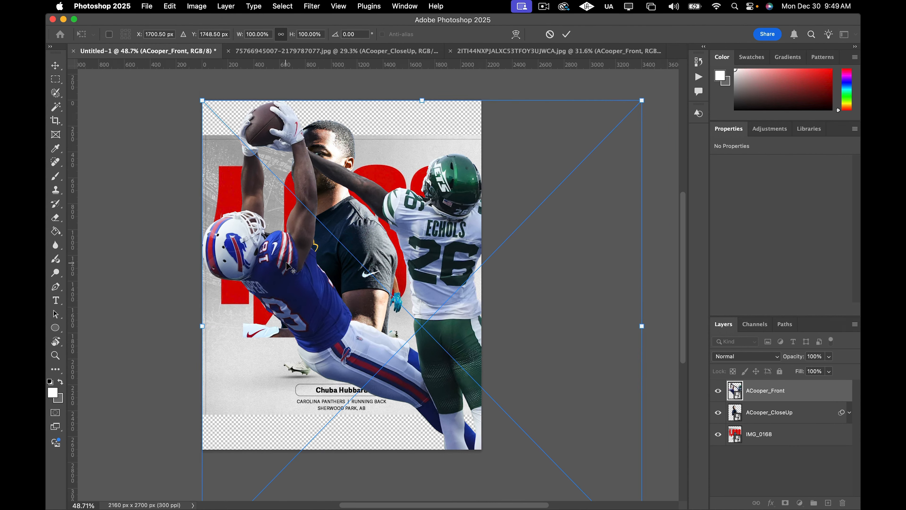
pyautogui.scroll(-3, 293, 269)
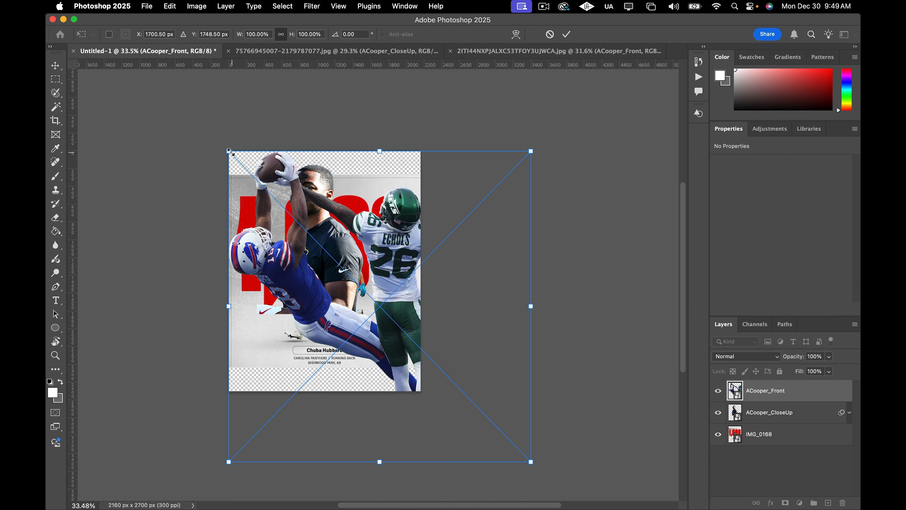
pyautogui.moveTo(230, 153); pyautogui.dragTo(394, 320)
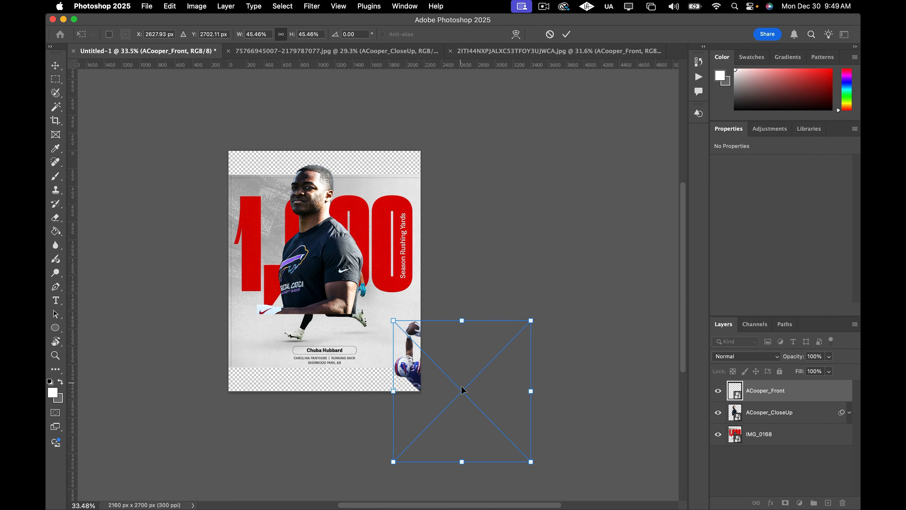
pyautogui.moveTo(462, 390); pyautogui.dragTo(330, 304)
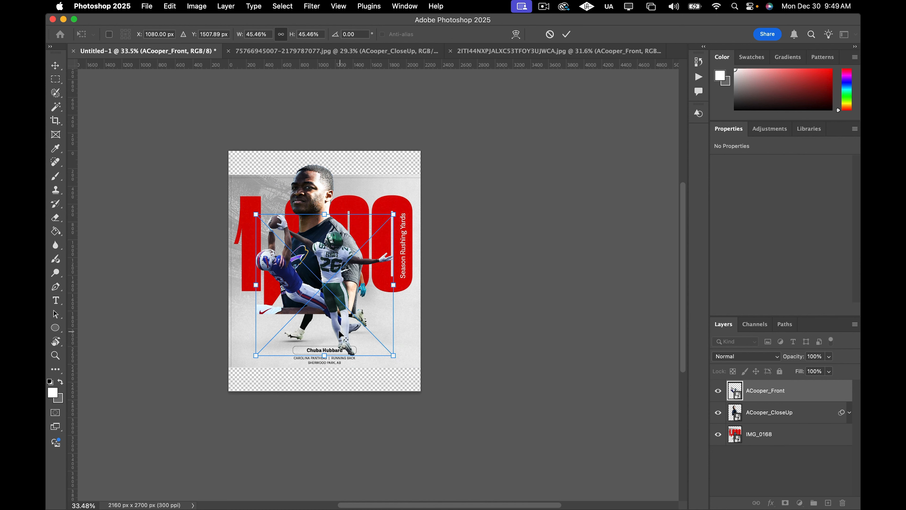
pyautogui.scroll(3, 338, 326)
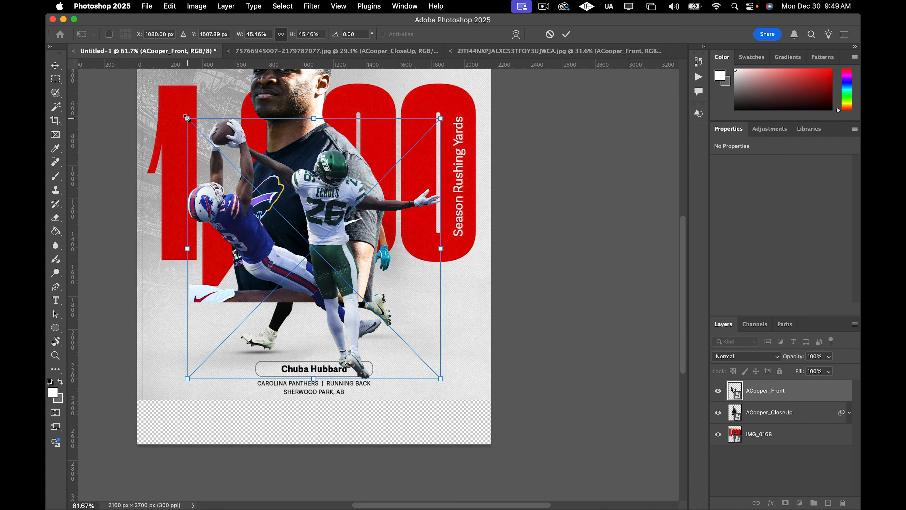
pyautogui.moveTo(187, 118); pyautogui.dragTo(199, 129)
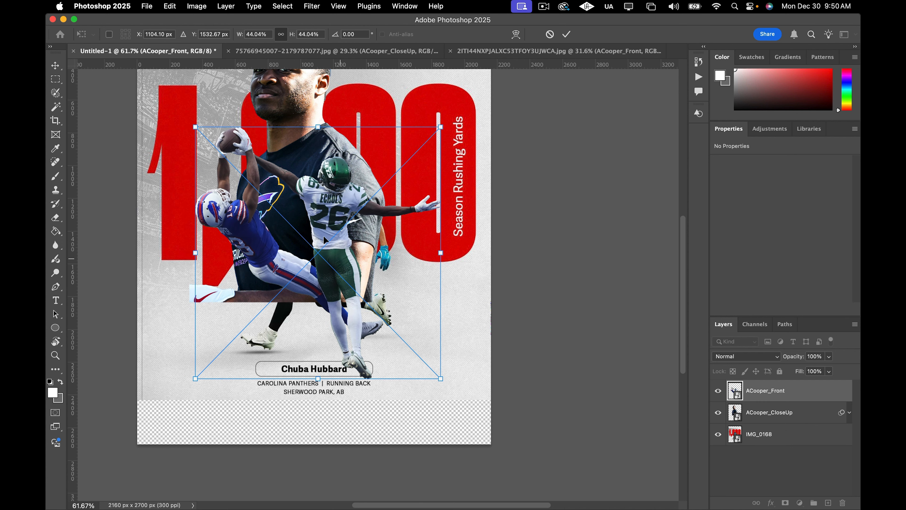
pyautogui.moveTo(265, 242); pyautogui.dragTo(266, 243)
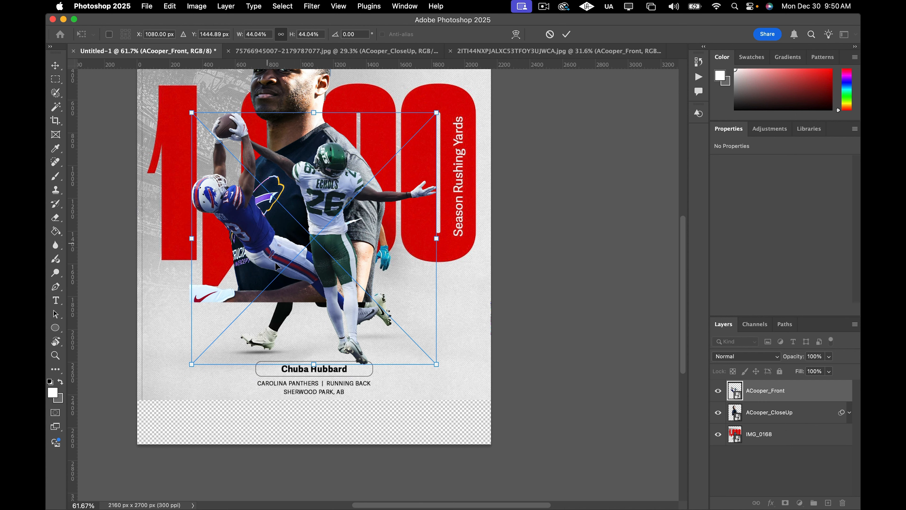
pyautogui.scroll(2, 302, 288)
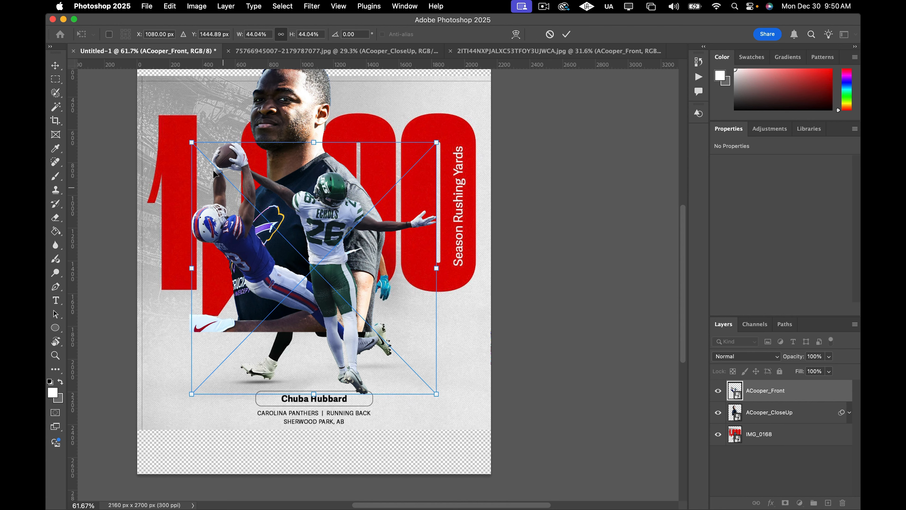
pyautogui.moveTo(191, 142); pyautogui.dragTo(220, 163)
pyautogui.scroll(2, 335, 269)
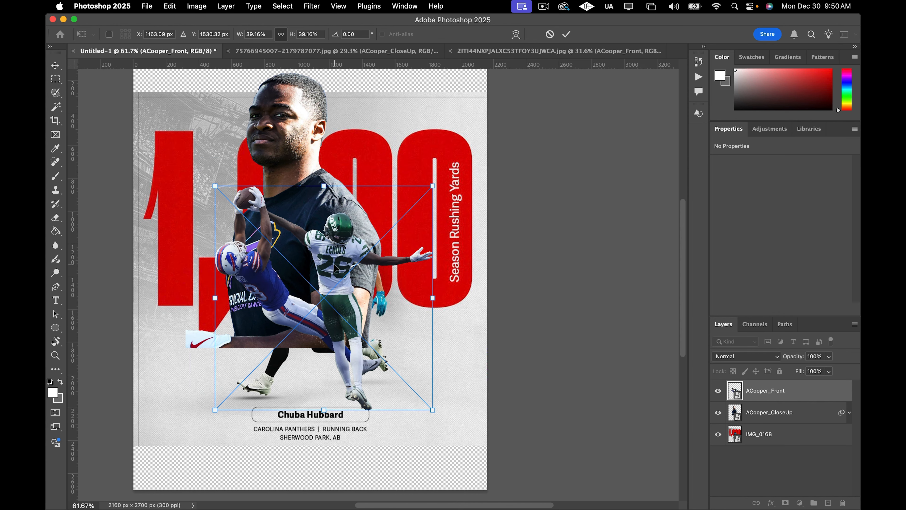
pyautogui.hscroll(-2, 335, 265)
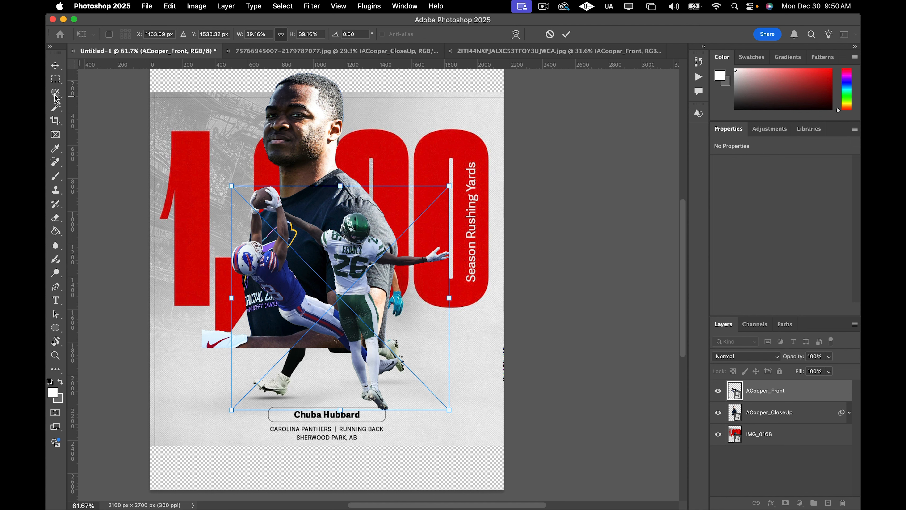
pyautogui.click(59, 68)
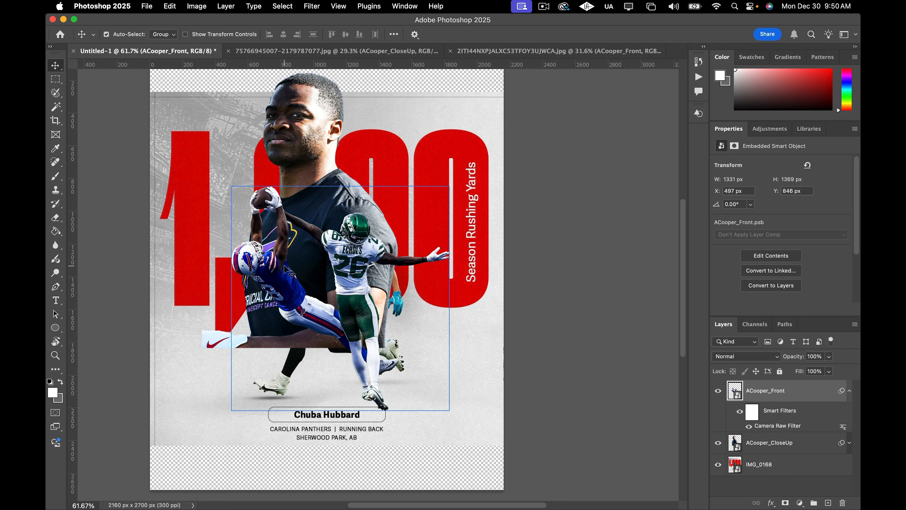
# Select the ACooper_CloseUp layer and align it to the horizontal center of the canvas, with alignment set to Canvas.
pyautogui.hscroll(-5, 291, 274)
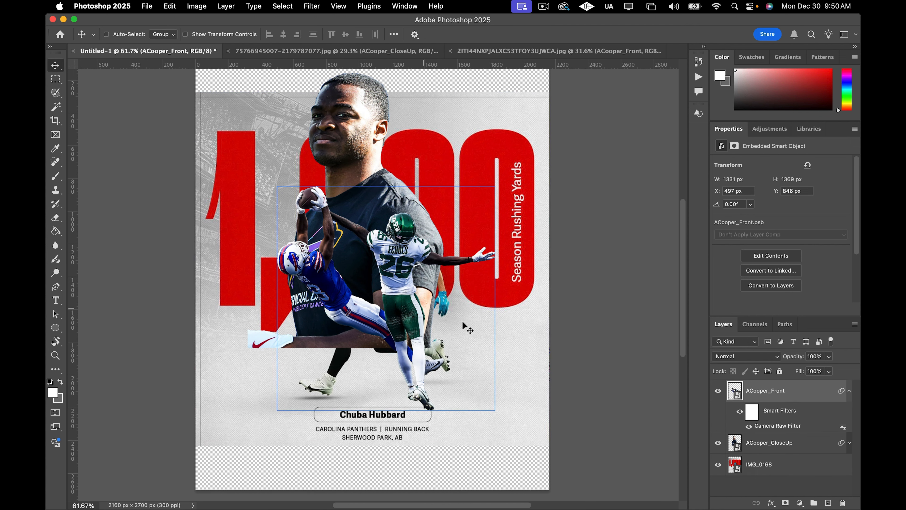
pyautogui.click(779, 444)
pyautogui.moveTo(364, 158); pyautogui.dragTo(378, 159)
pyautogui.scroll(3, 378, 159)
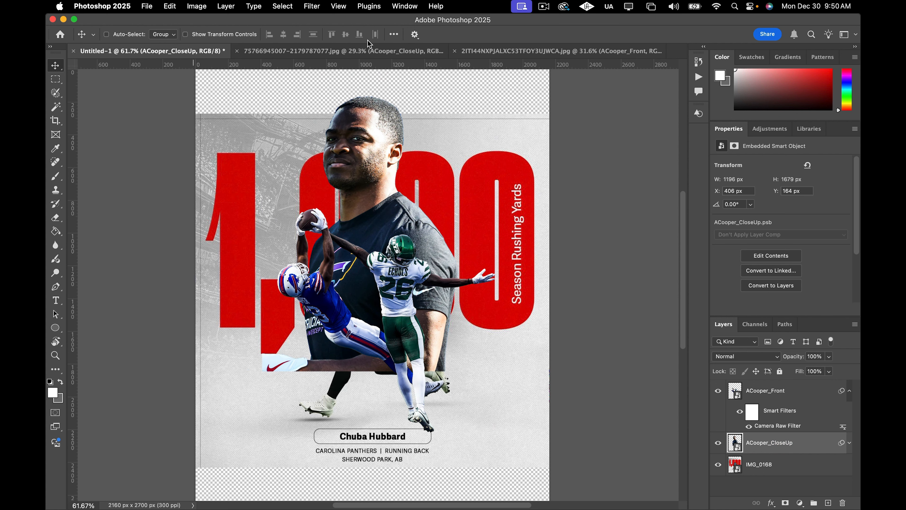
pyautogui.click(394, 34)
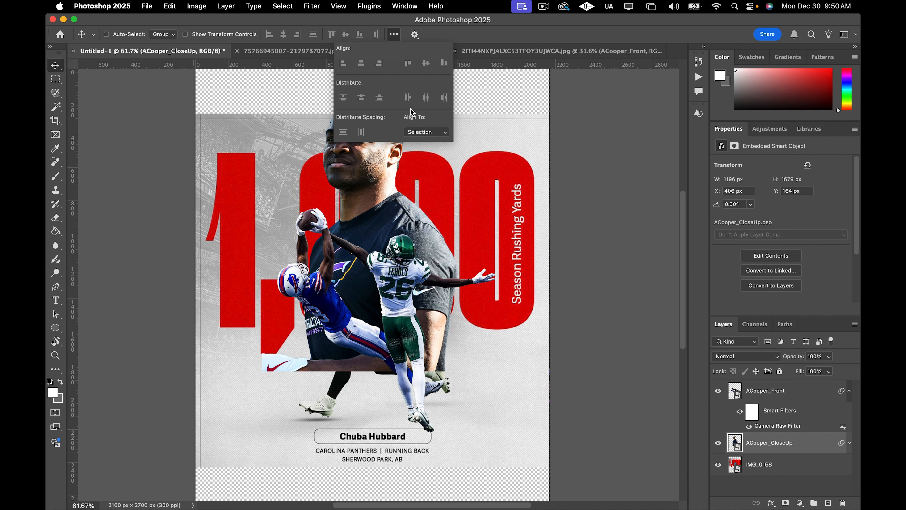
pyautogui.click(428, 130)
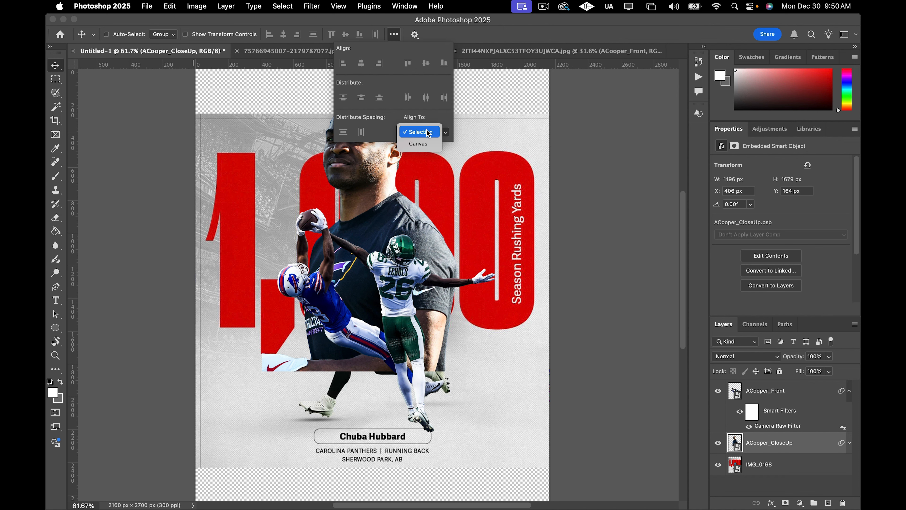
pyautogui.click(424, 143)
pyautogui.click(361, 63)
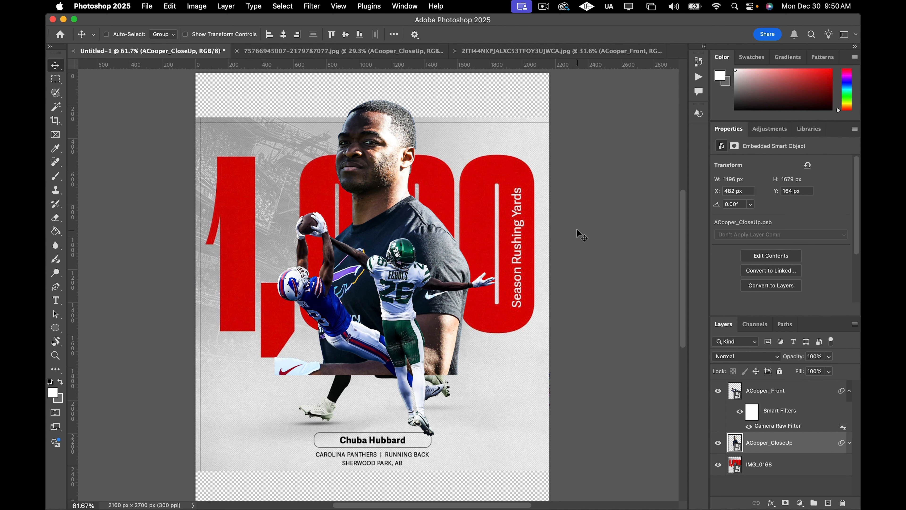
# Align the ACooper_Front layer to the horizontal center of the canvas as well.
pyautogui.scroll(1, 566, 257)
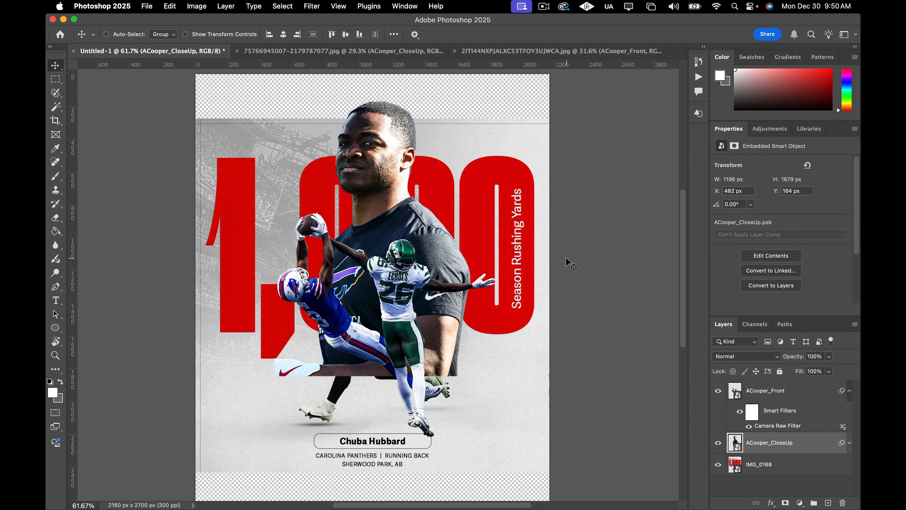
pyautogui.click(792, 393)
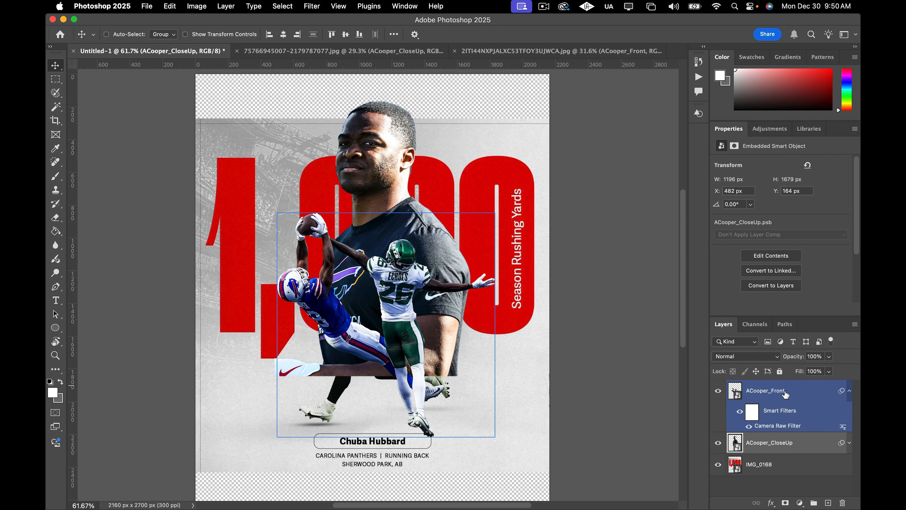
pyautogui.click(285, 35)
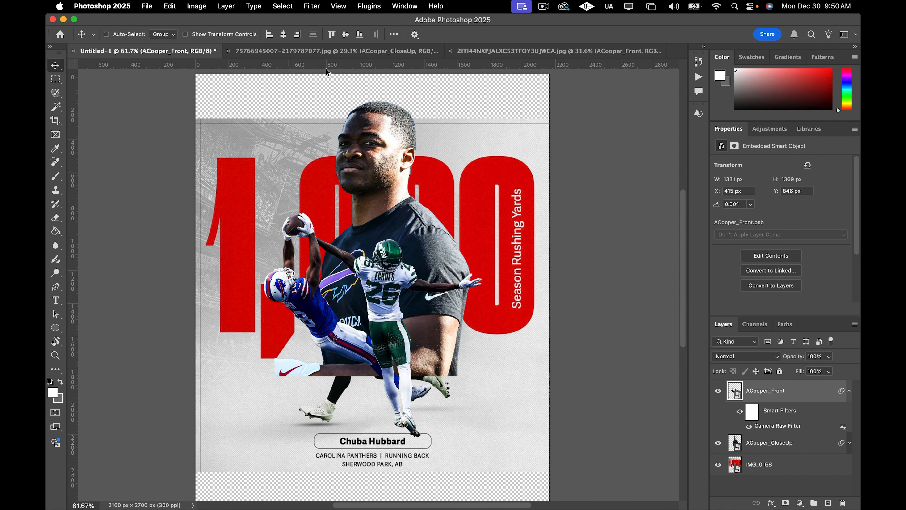
pyautogui.hscroll(-2, 336, 195)
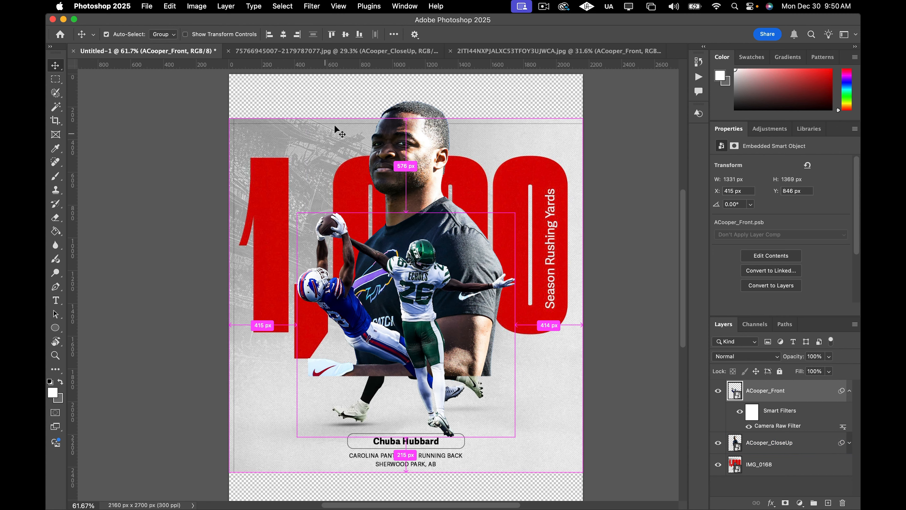
pyautogui.hscroll(-2, 357, 150)
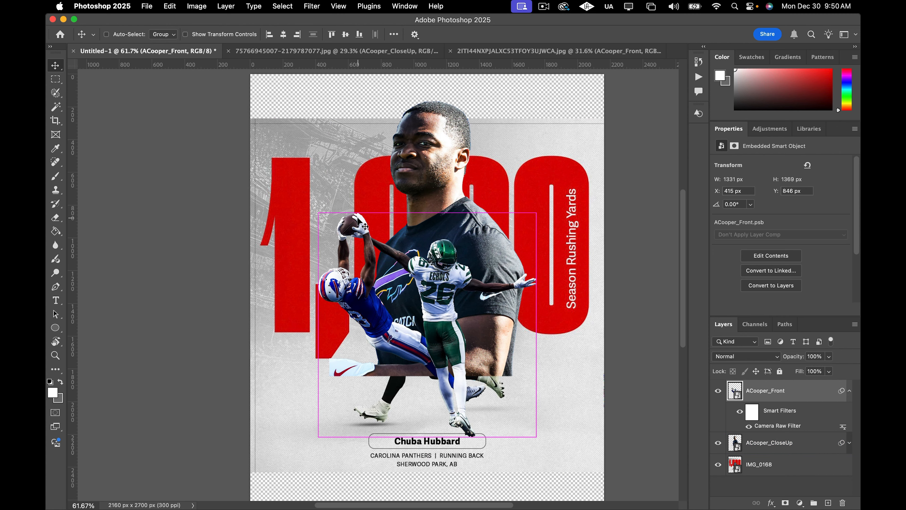
# Add a Solid Color fill layer above the IMG_0168 layer, set to light gray f4f4f4.
pyautogui.keyDown('super'); pyautogui.click(418, 260); pyautogui.keyUp('super')
pyautogui.keyDown('super'); pyautogui.click(603, 293); pyautogui.keyUp('super')
pyautogui.scroll(-5, 589, 300)
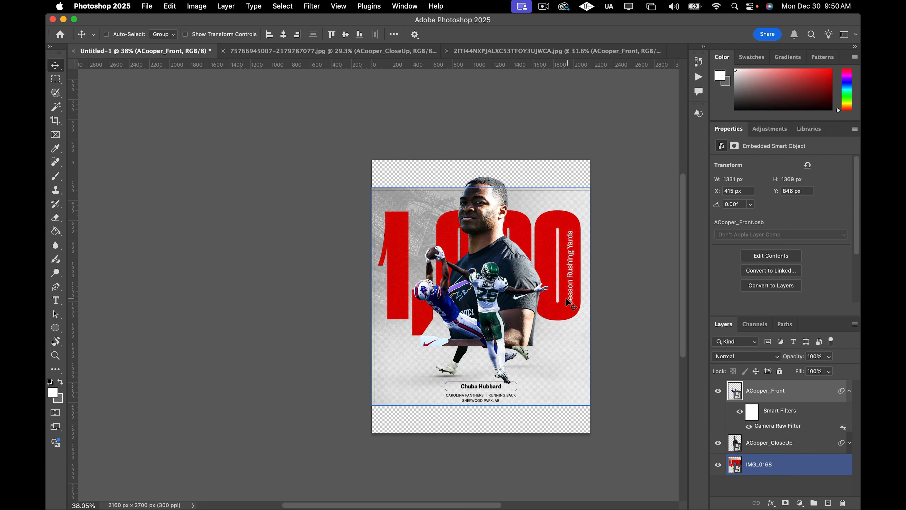
pyautogui.hscroll(1, 571, 315)
pyautogui.click(773, 464)
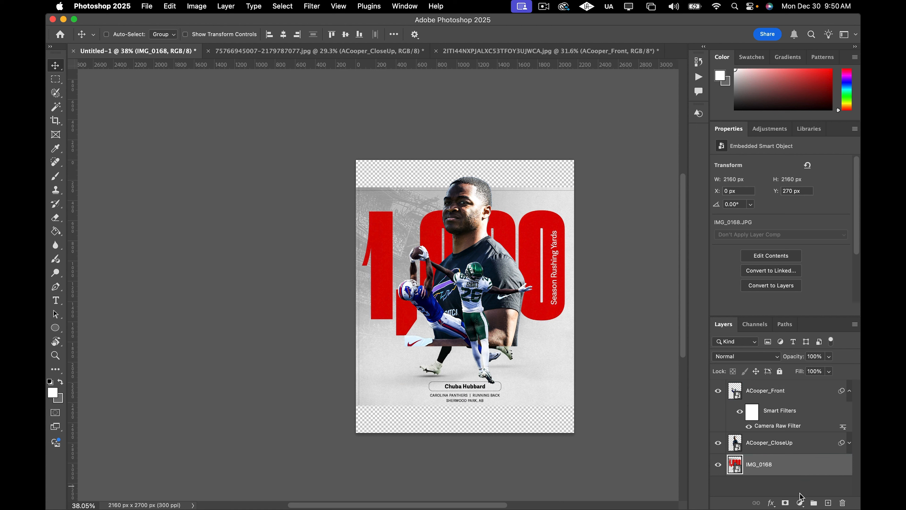
pyautogui.click(799, 503)
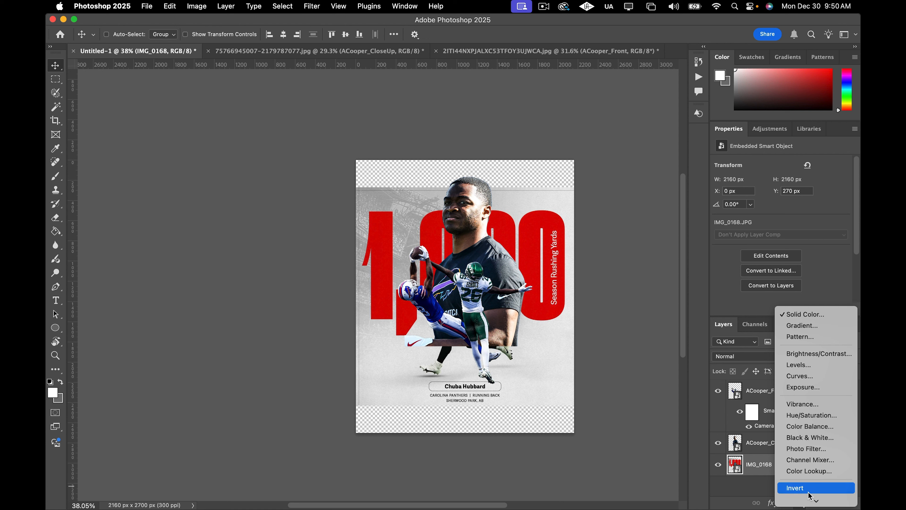
pyautogui.click(795, 488)
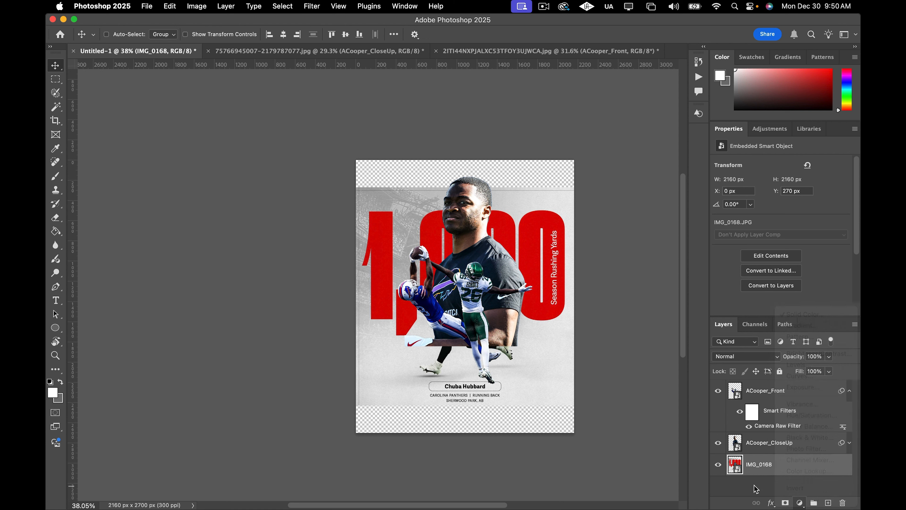
pyautogui.click(800, 504)
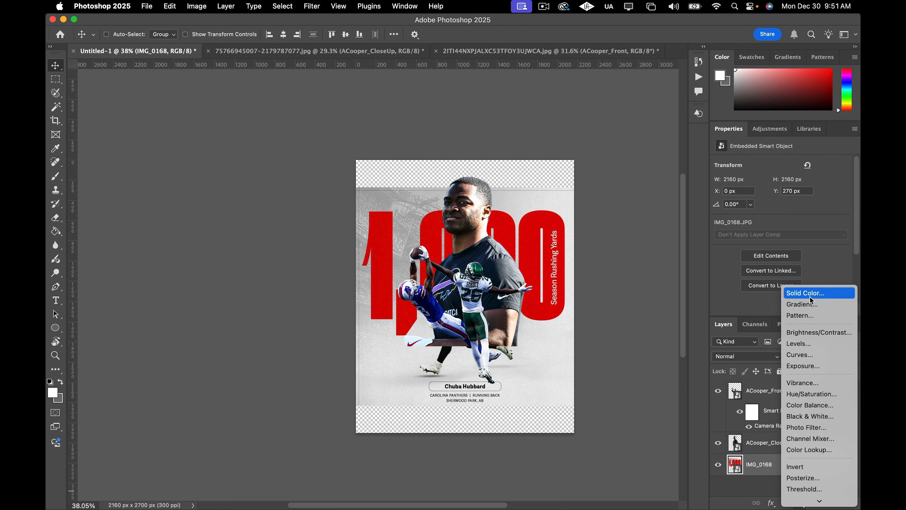
pyautogui.click(810, 297)
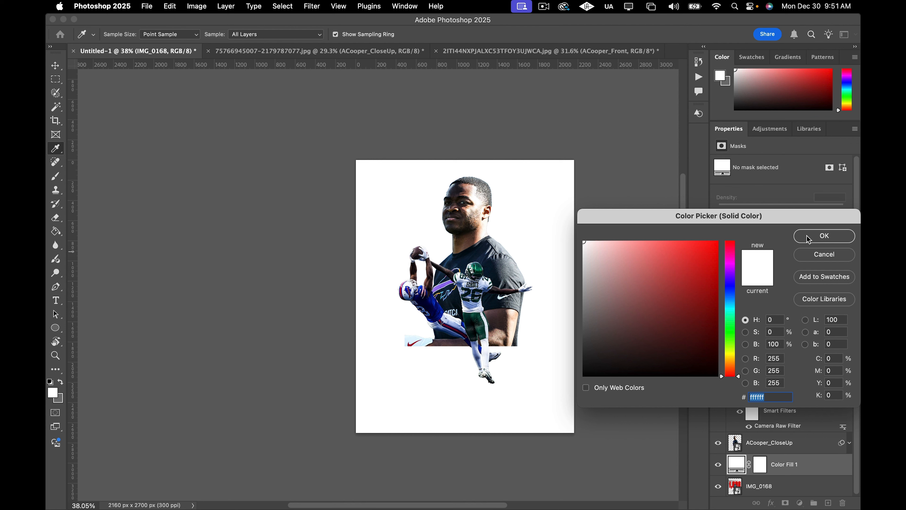
pyautogui.moveTo(588, 249); pyautogui.dragTo(577, 246)
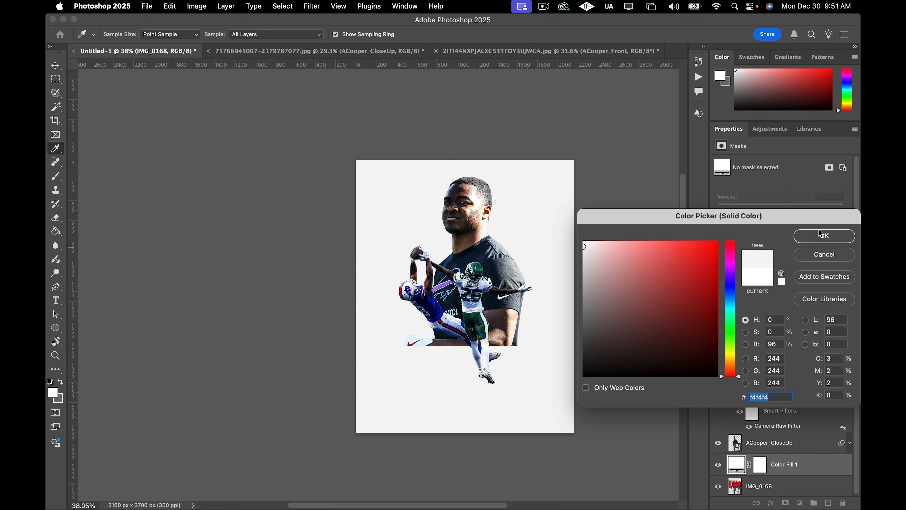
pyautogui.click(810, 236)
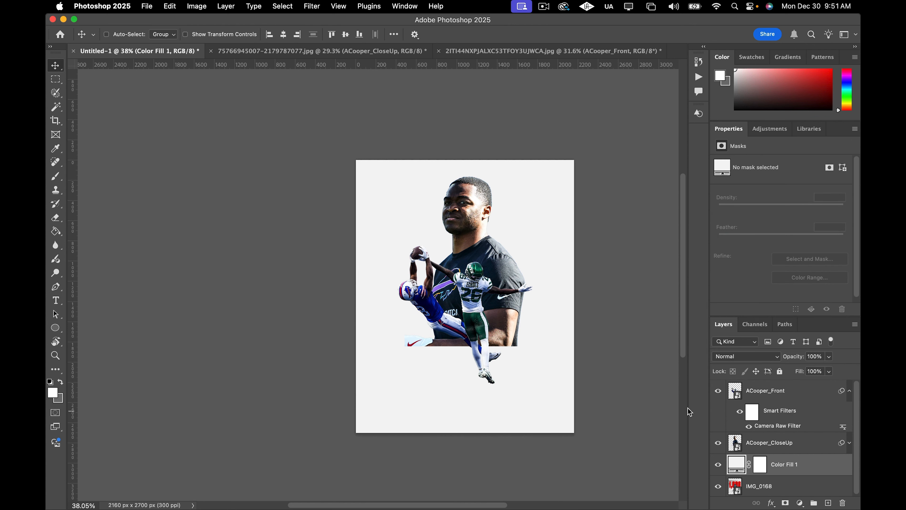
# Toggle the visibility of the ACooper_Front and ACooper_CloseUp layers to check the new gray background.
pyautogui.click(723, 419)
pyautogui.click(718, 391)
pyautogui.click(718, 443)
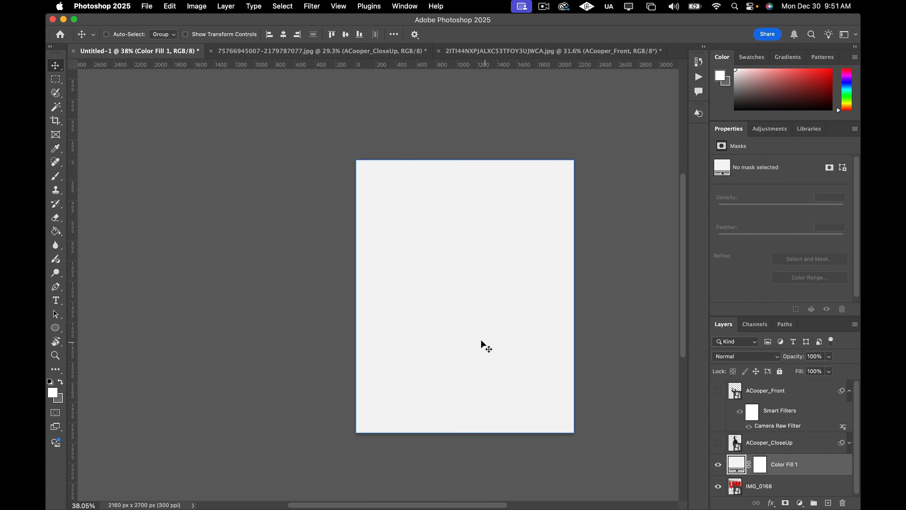
pyautogui.press('super')
pyautogui.click(718, 391)
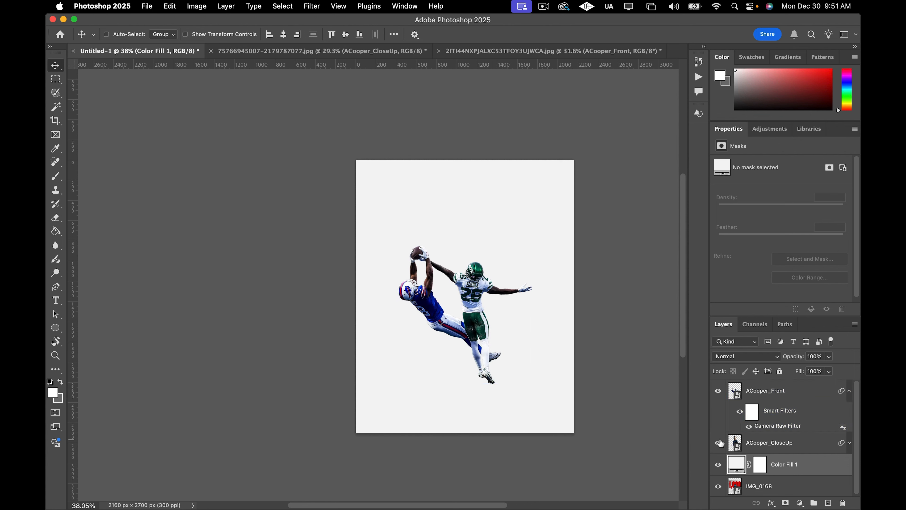
pyautogui.click(718, 442)
pyautogui.click(718, 396)
pyautogui.click(718, 396)
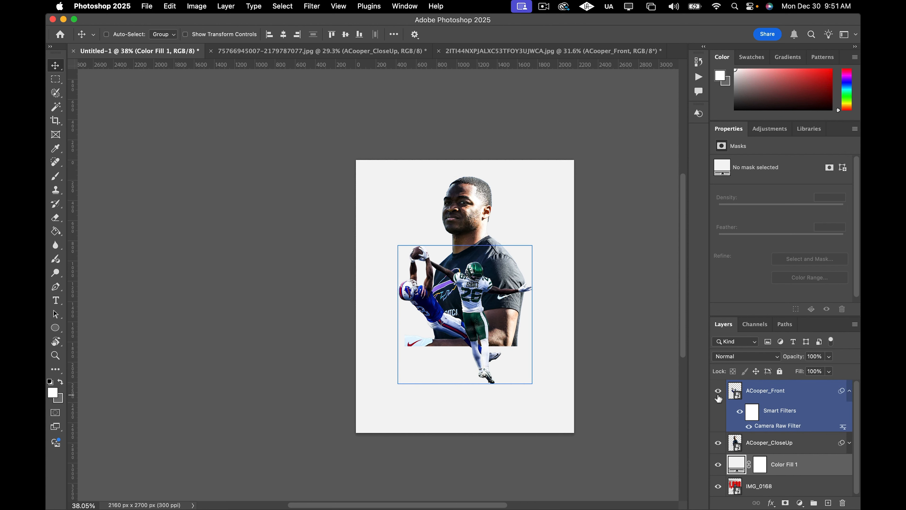
pyautogui.click(719, 392)
pyautogui.click(719, 393)
# Hide the ACooper_Front and ACooper_CloseUp layers.
pyautogui.click(453, 348)
pyautogui.scroll(5, 451, 348)
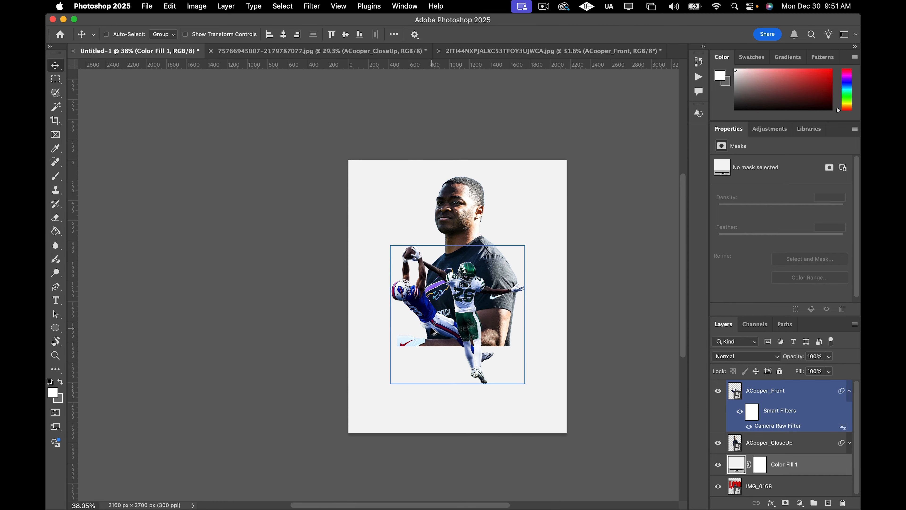
pyautogui.scroll(-3, 449, 332)
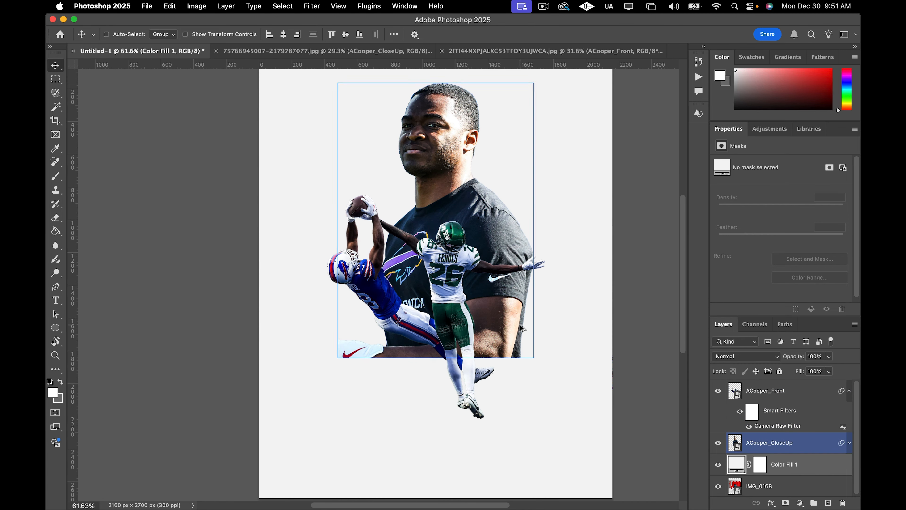
pyautogui.click(721, 396)
pyautogui.click(719, 392)
pyautogui.click(718, 443)
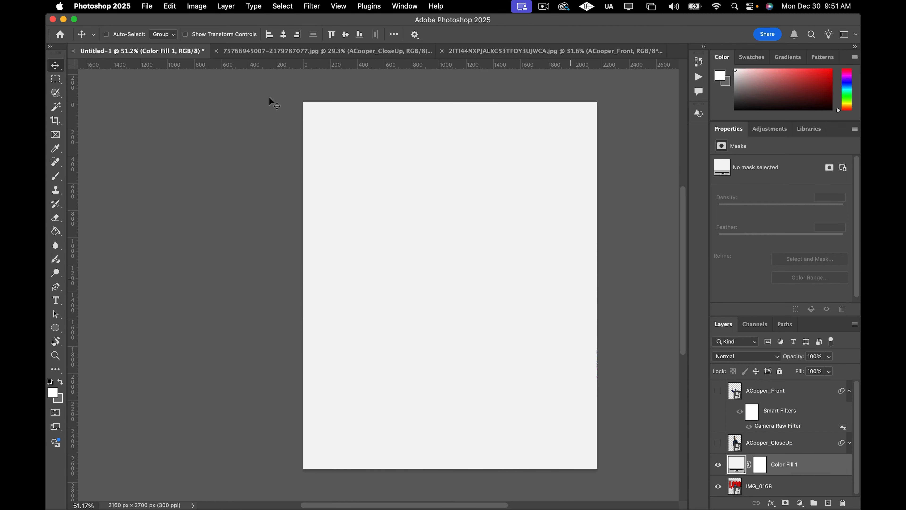
# Place the grunge texture image 3251bd261b1e2769a351a227969e8728.jpg as an embedded layer above Color Fill 1.
pyautogui.click(146, 8)
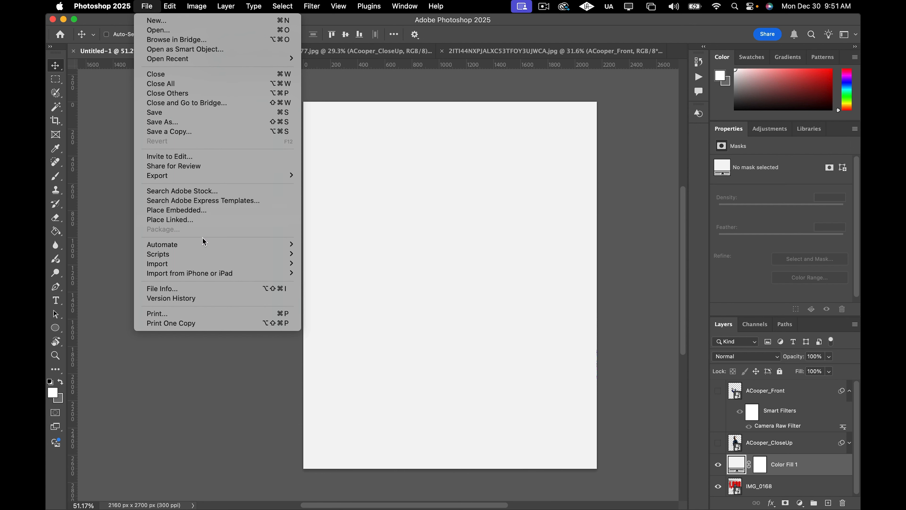
pyautogui.click(199, 214)
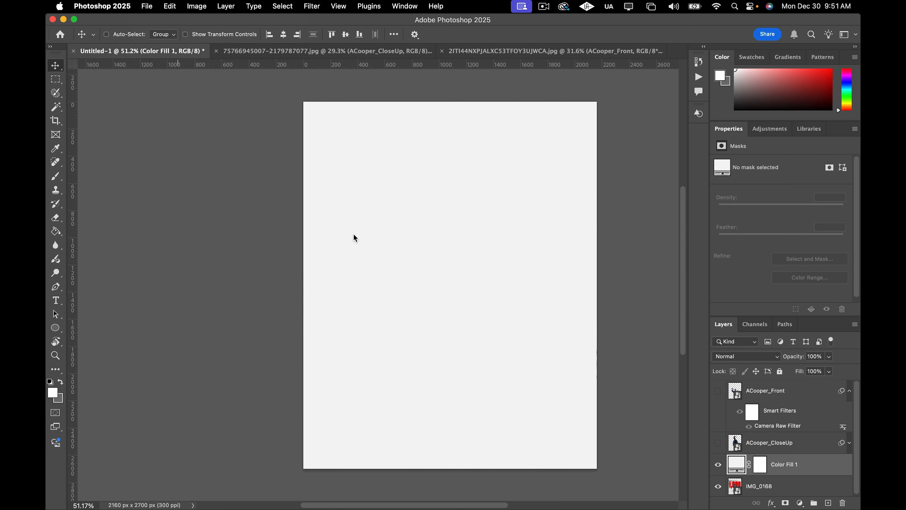
pyautogui.click(439, 200)
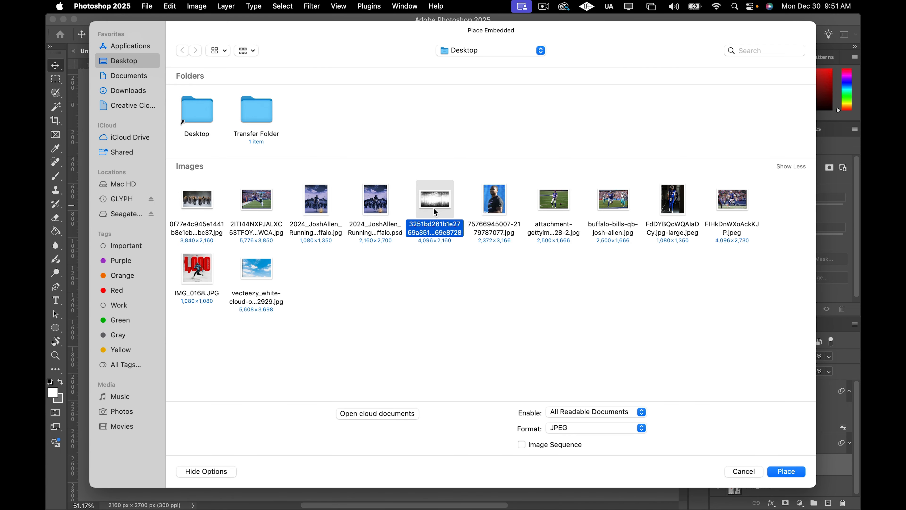
pyautogui.click(772, 475)
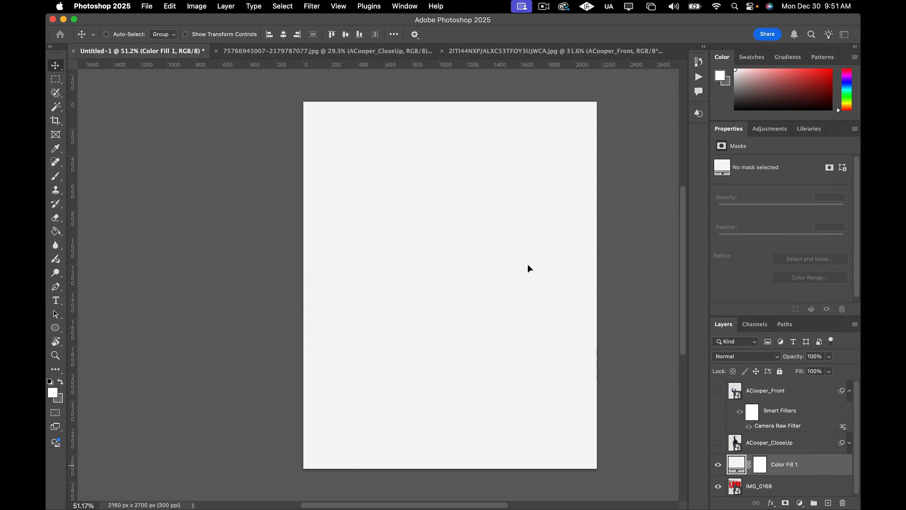
# Rotate the texture -90° and stretch it to fill the whole 2160 x 2700 px canvas, then commit the transform.
pyautogui.moveTo(593, 197); pyautogui.dragTo(426, 166)
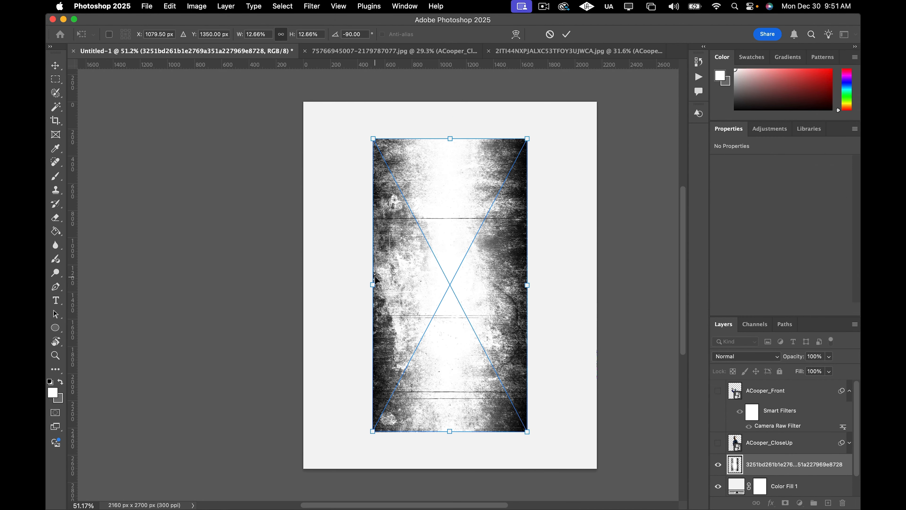
pyautogui.moveTo(373, 285); pyautogui.dragTo(303, 285)
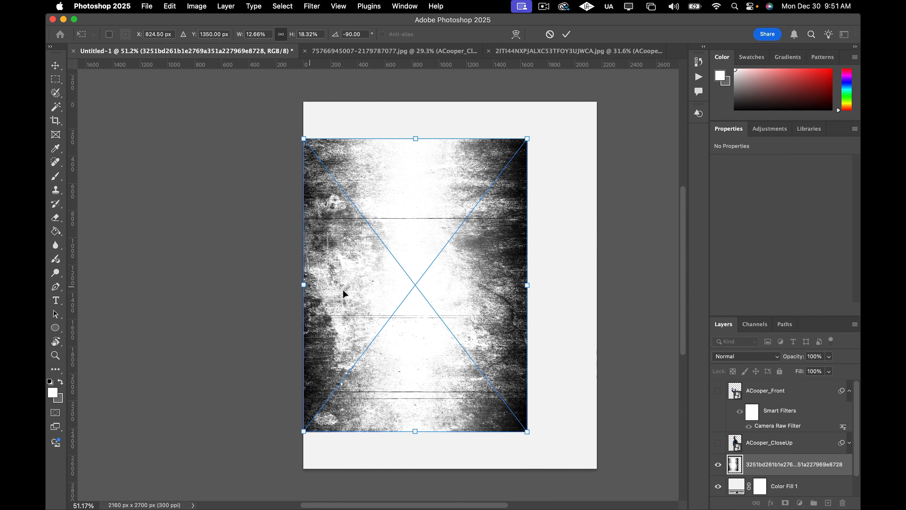
pyautogui.moveTo(527, 285); pyautogui.dragTo(596, 285)
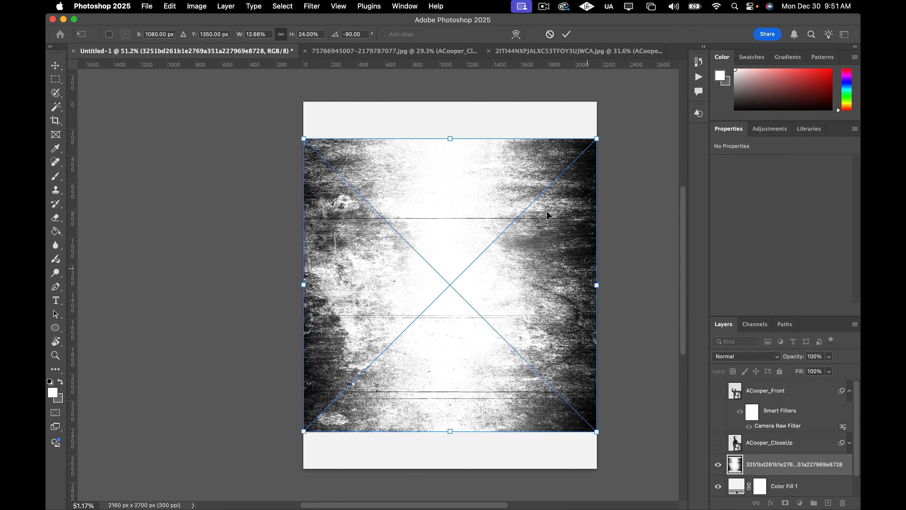
pyautogui.moveTo(449, 133); pyautogui.dragTo(450, 102)
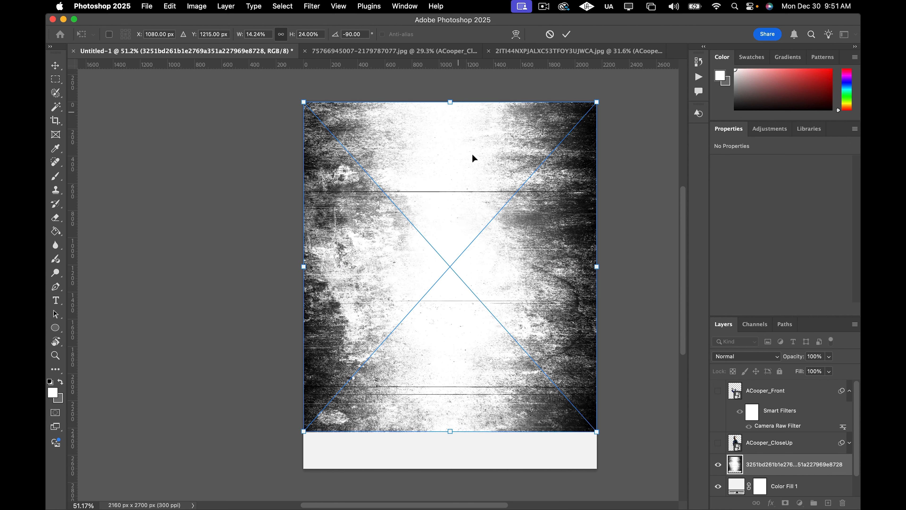
pyautogui.moveTo(450, 431); pyautogui.dragTo(449, 468)
pyautogui.click(56, 66)
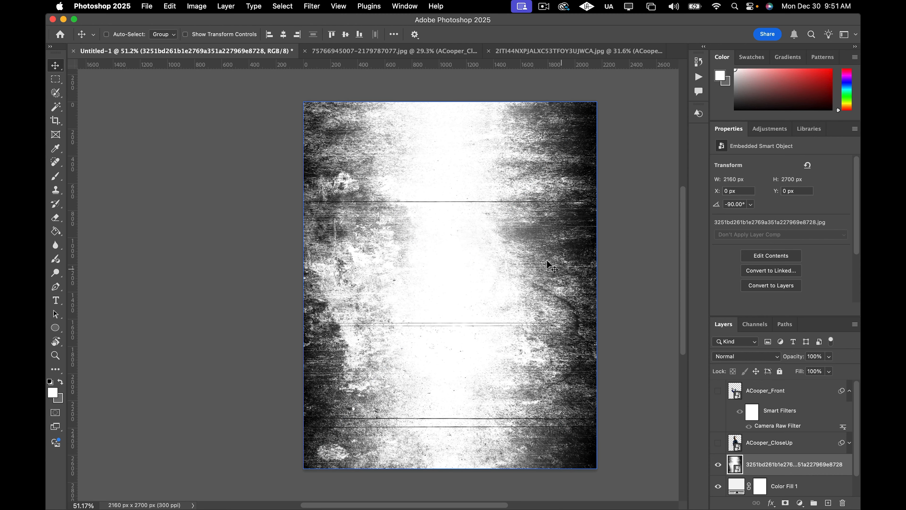
# Open the blend mode options for the texture layer.
pyautogui.click(733, 356)
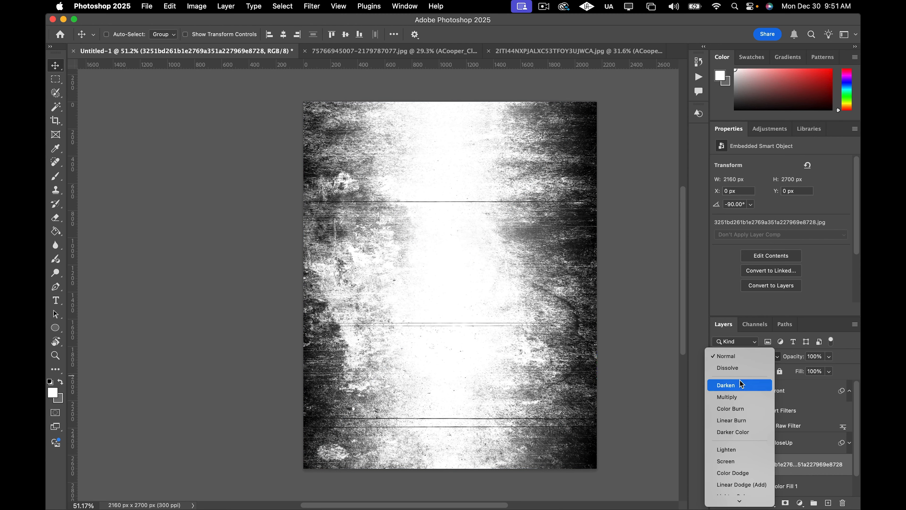
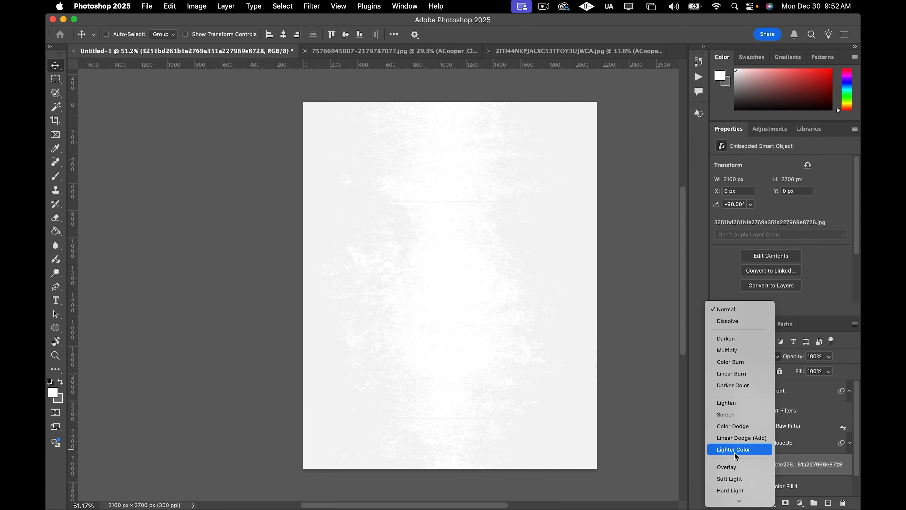
# Set the texture layer's blend mode to Vivid Light and lower its opacity to 18%.
pyautogui.scroll(-2, 731, 470)
pyautogui.scroll(-4, 731, 471)
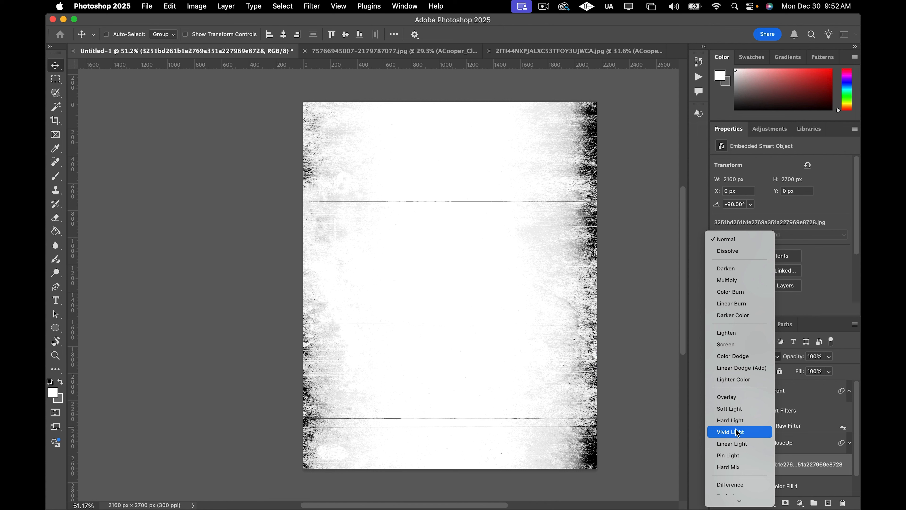
pyautogui.click(737, 433)
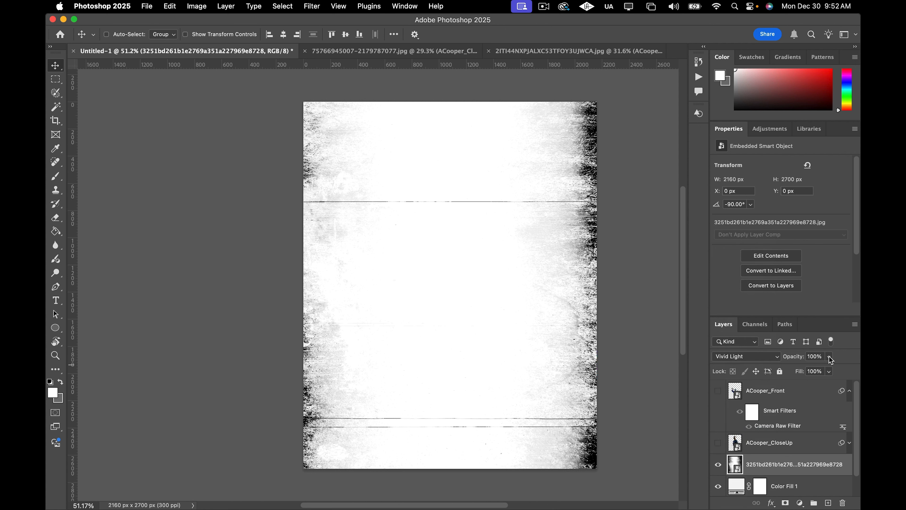
pyautogui.moveTo(831, 360); pyautogui.dragTo(817, 372)
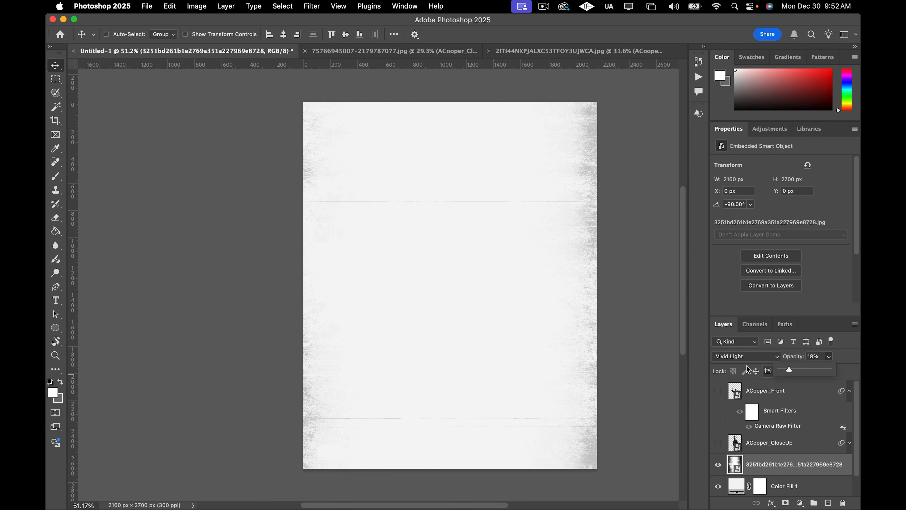
# Show the ACooper_CloseUp layer and select it, keeping ACooper_Front hidden.
pyautogui.click(850, 391)
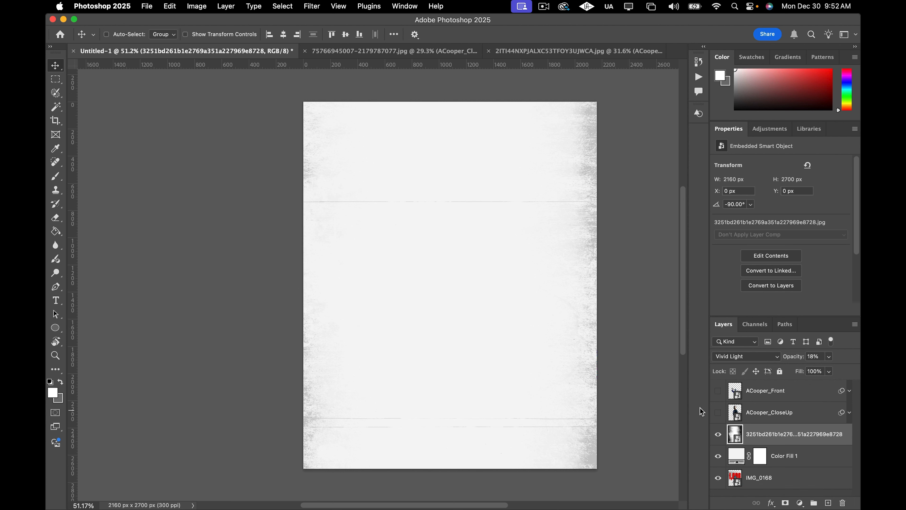
pyautogui.click(718, 412)
pyautogui.click(718, 391)
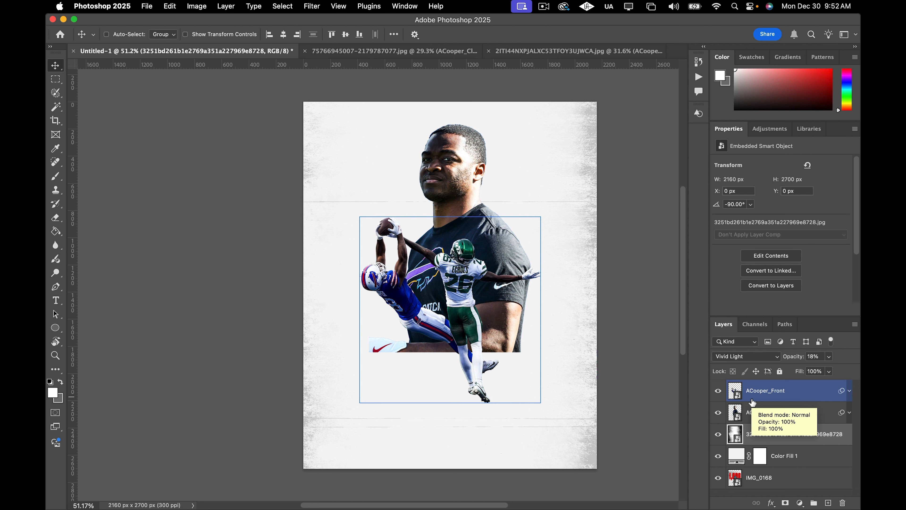
pyautogui.click(718, 391)
pyautogui.click(807, 411)
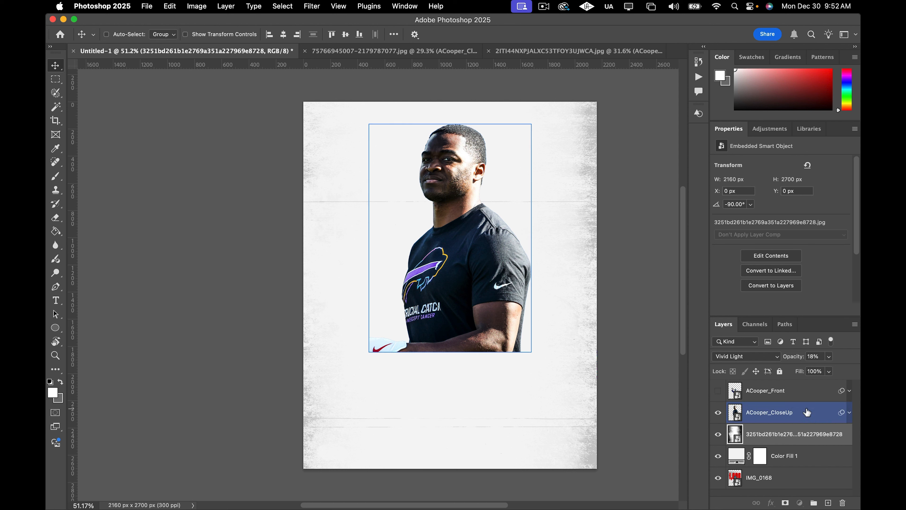
# Edit the ACooper_CloseUp layer's Camera Raw Filter and set Saturation to -100 to make it black and white.
pyautogui.click(849, 412)
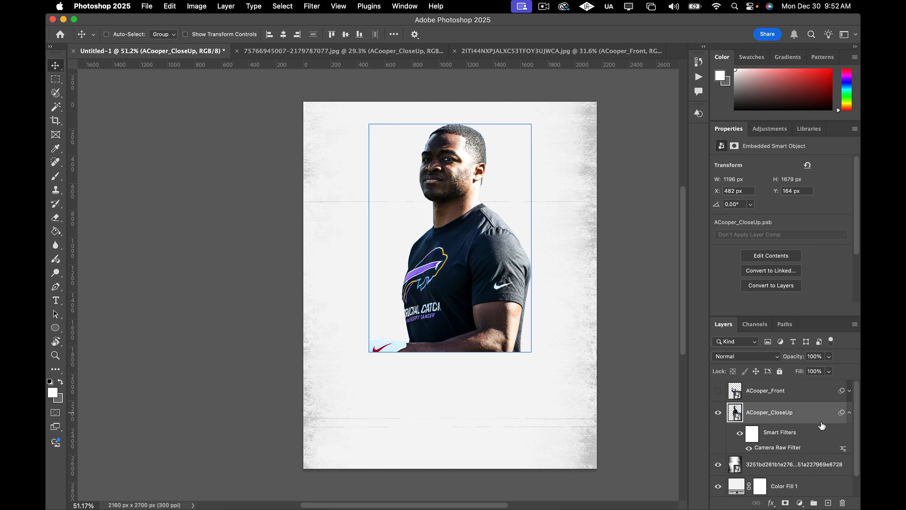
pyautogui.click(850, 413)
pyautogui.click(850, 413)
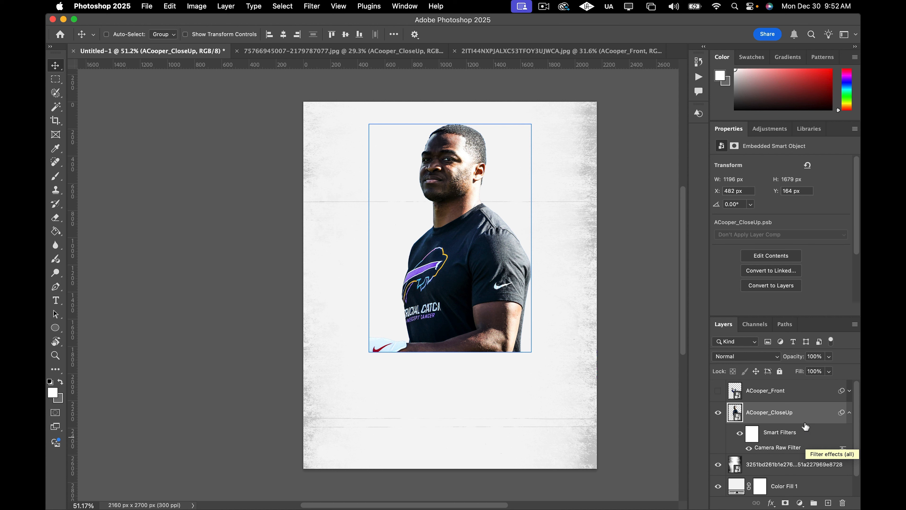
pyautogui.click(851, 413)
pyautogui.click(850, 413)
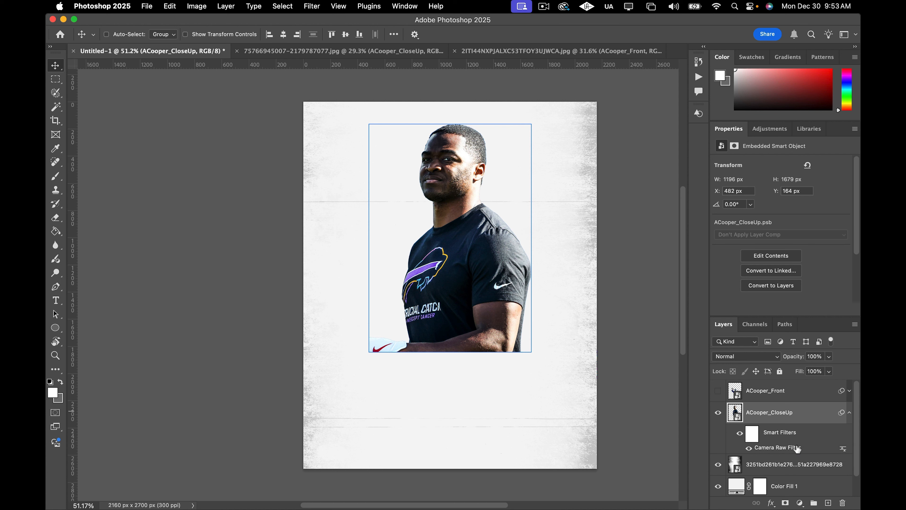
pyautogui.click(843, 449)
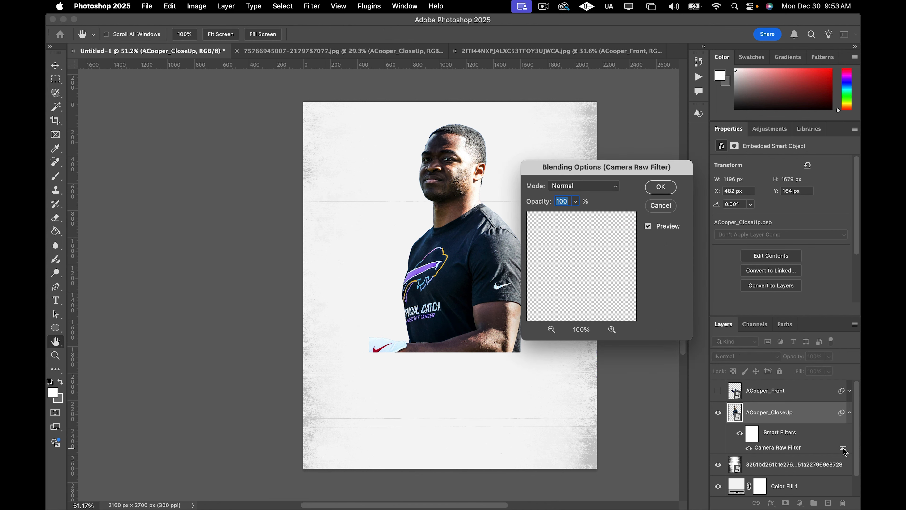
pyautogui.click(660, 205)
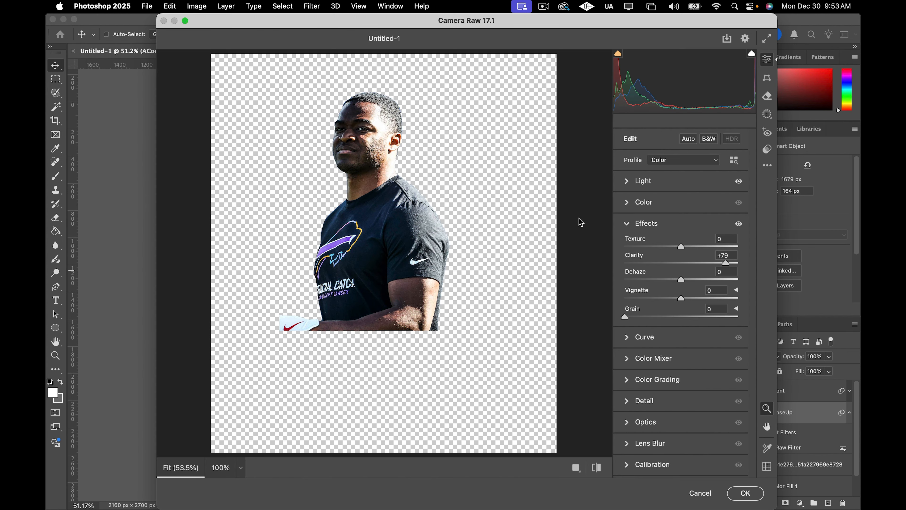
pyautogui.click(626, 225)
pyautogui.click(627, 206)
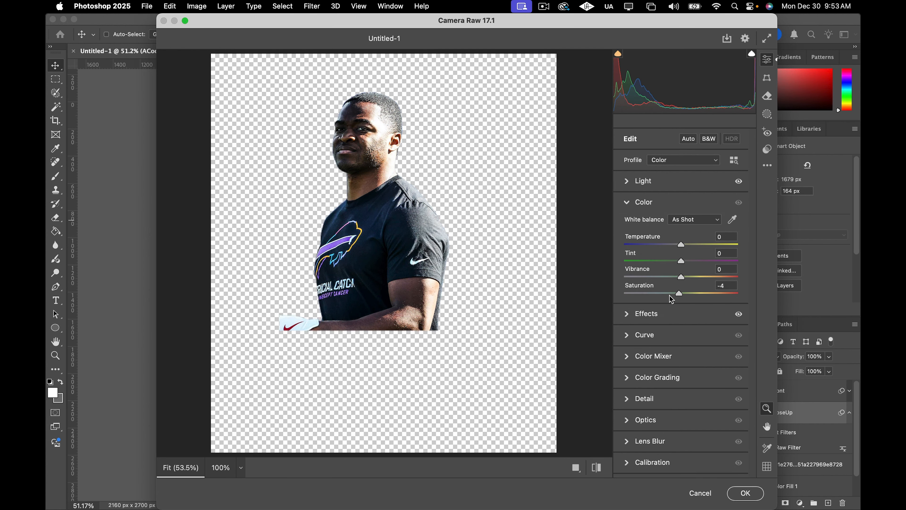
pyautogui.moveTo(681, 294); pyautogui.dragTo(603, 306)
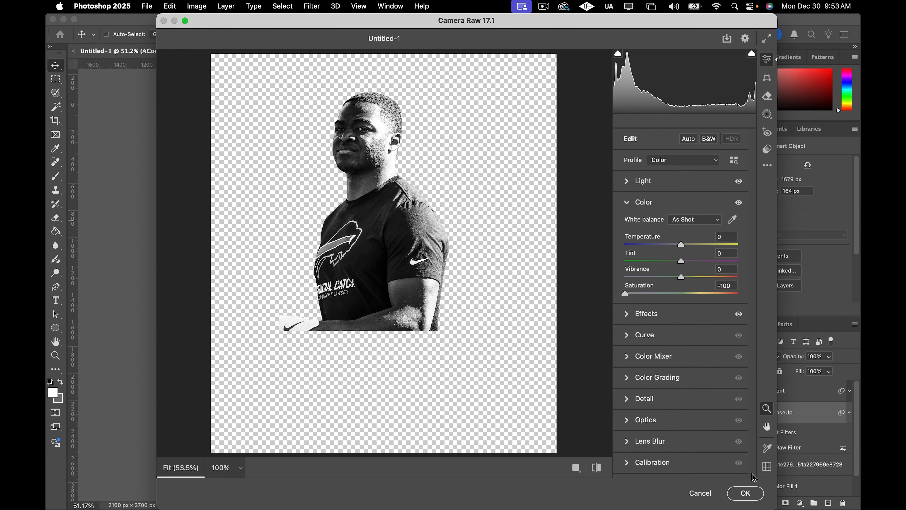
pyautogui.click(746, 492)
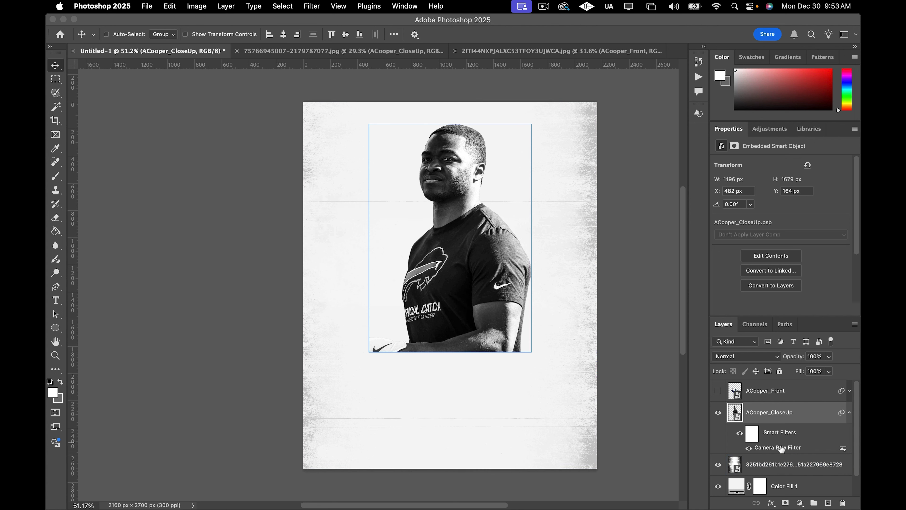
# Set the ACooper_CloseUp layer's blend mode to Pin Light.
pyautogui.click(766, 357)
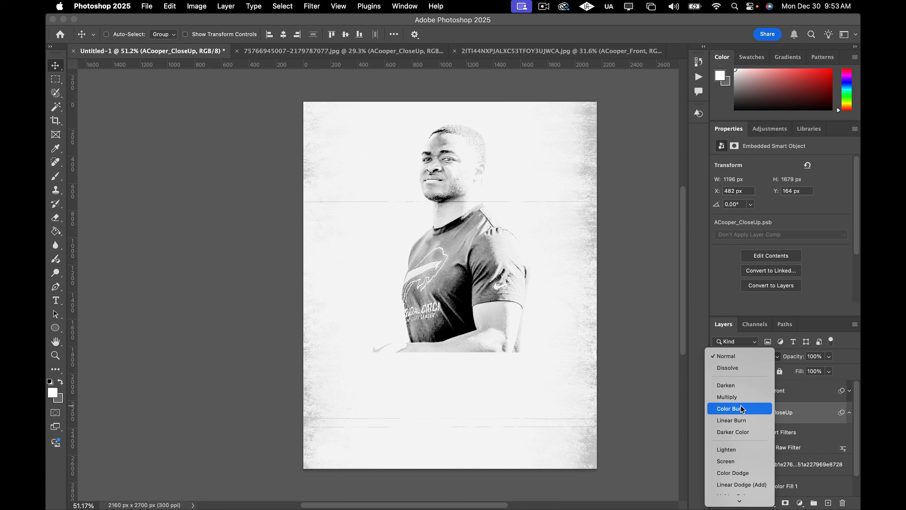
pyautogui.click(766, 357)
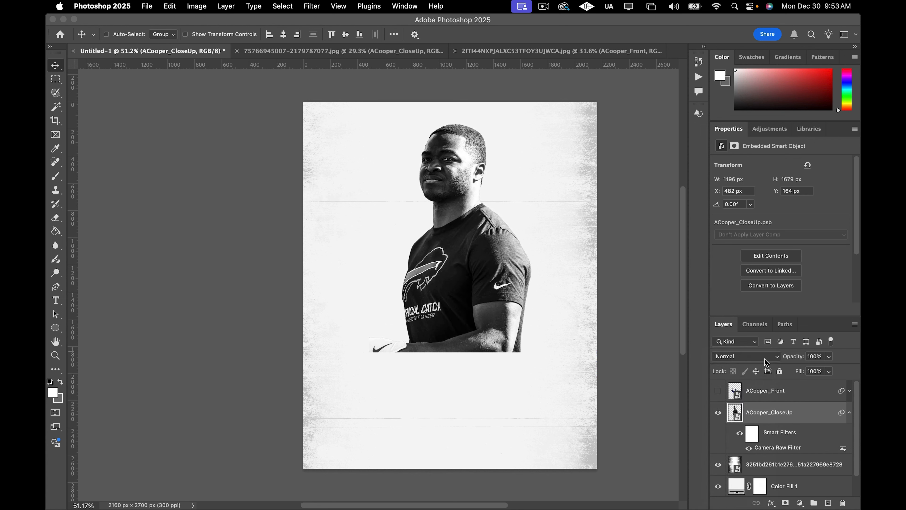
pyautogui.click(734, 357)
pyautogui.click(777, 357)
pyautogui.click(776, 357)
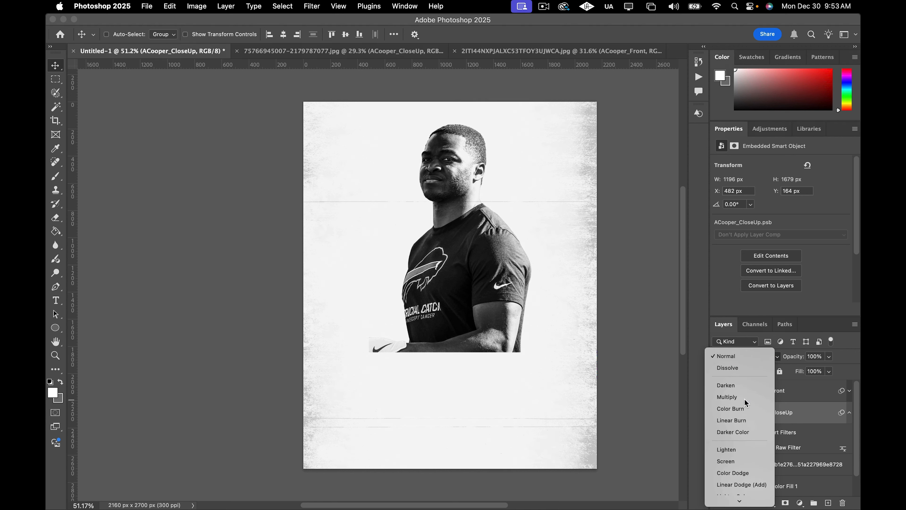
pyautogui.click(745, 400)
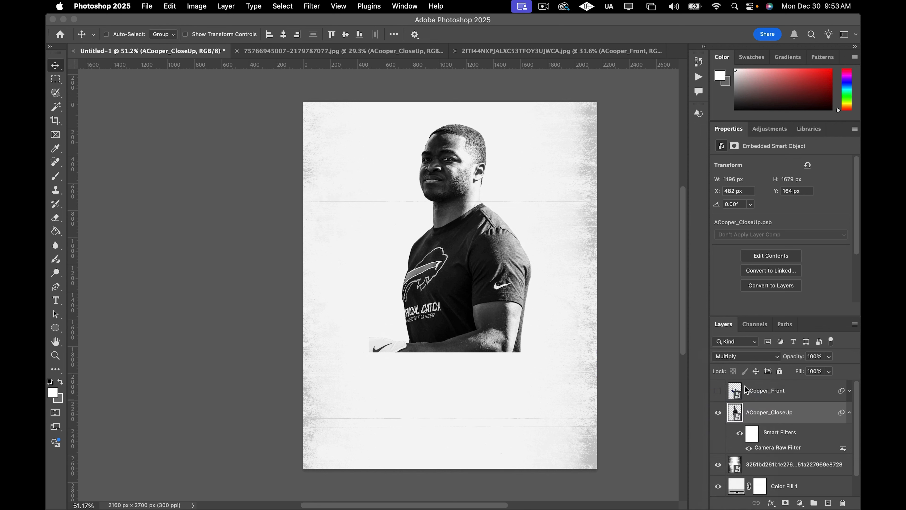
pyautogui.click(749, 357)
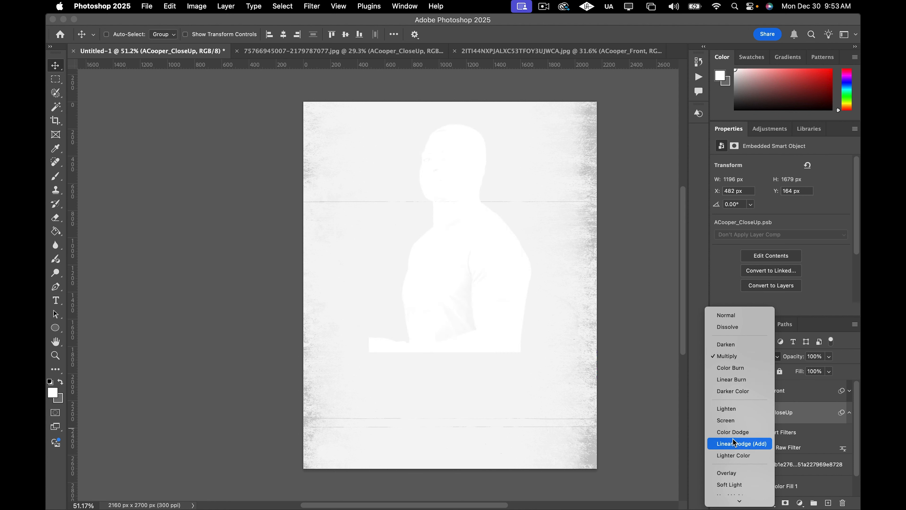
pyautogui.scroll(-3, 731, 453)
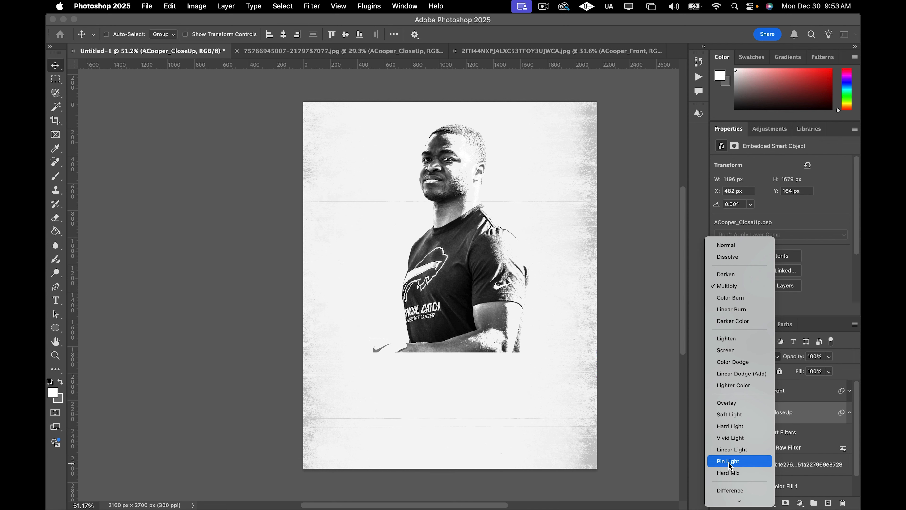
pyautogui.click(729, 464)
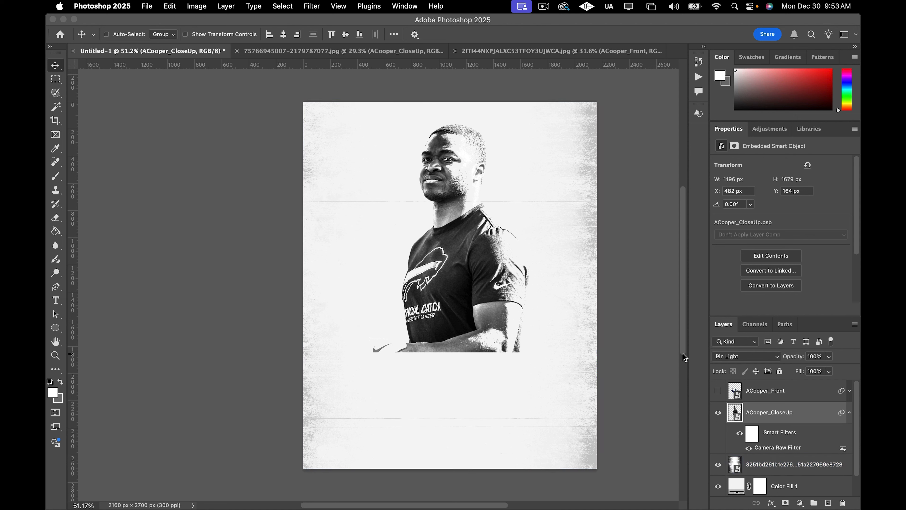
# Add a layer mask to the ACooper_CloseUp layer.
pyautogui.click(850, 412)
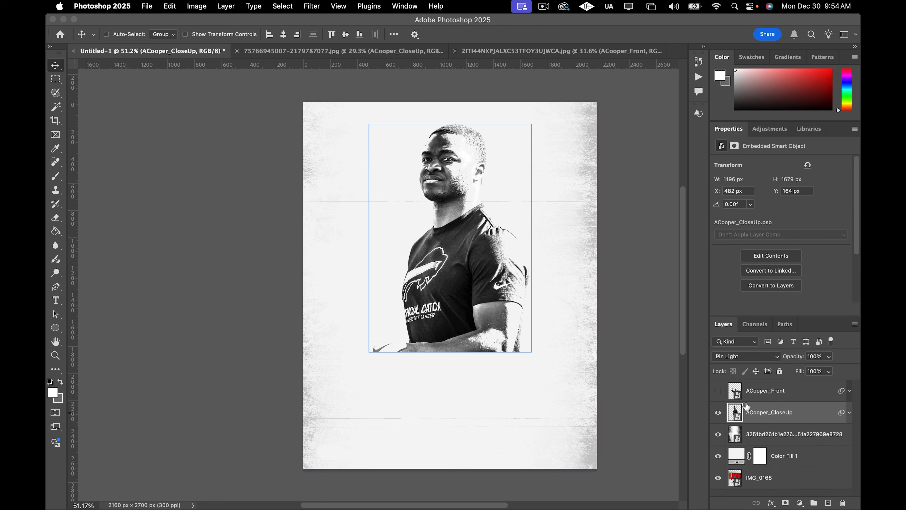
pyautogui.click(779, 443)
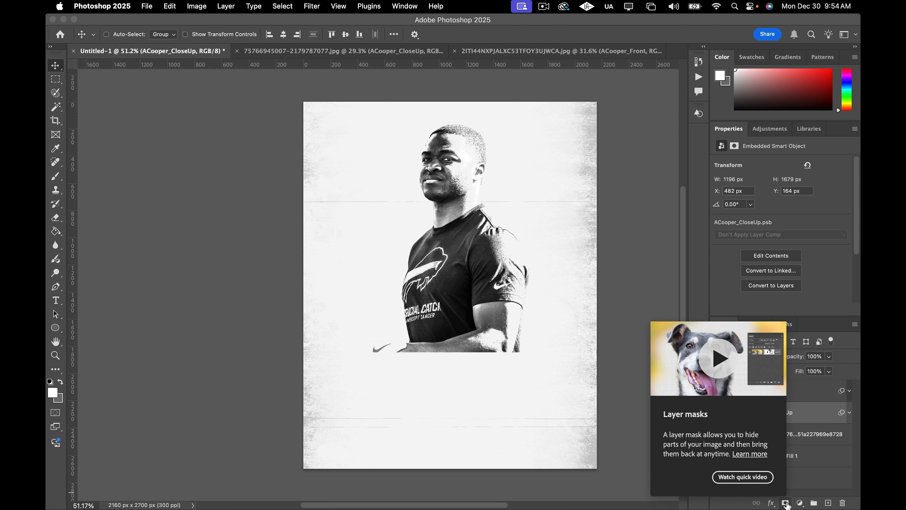
pyautogui.click(787, 504)
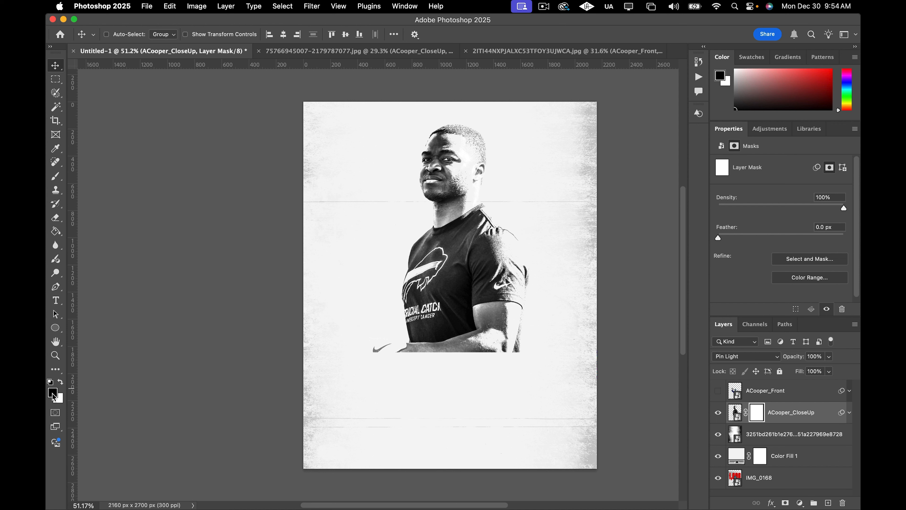
# Fade out the lower part of the close-up by drawing a black-to-white Basics gradient upward on its mask.
pyautogui.click(55, 232)
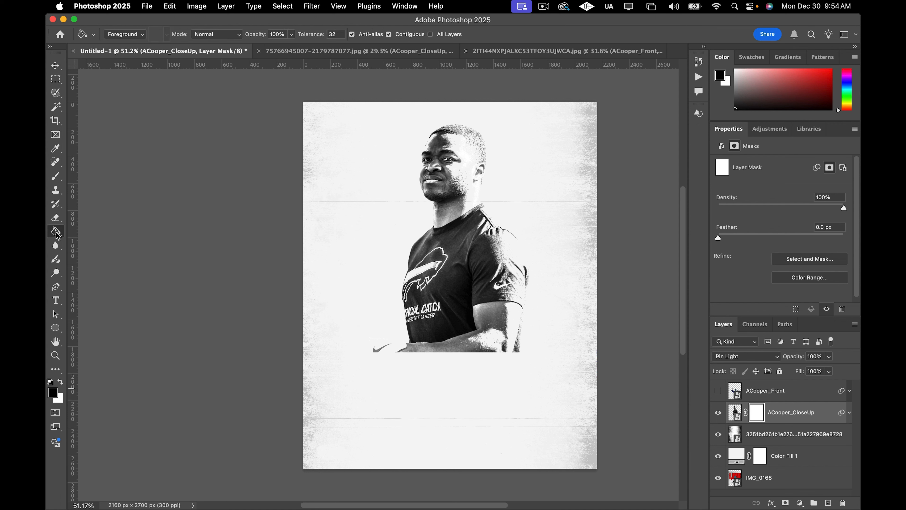
pyautogui.rightClick(55, 231)
pyautogui.click(89, 231)
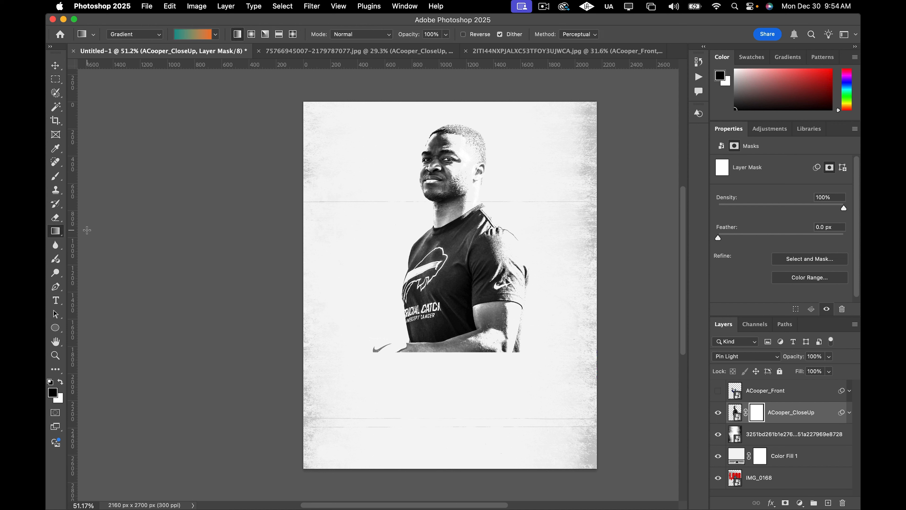
pyautogui.click(185, 34)
pyautogui.click(138, 54)
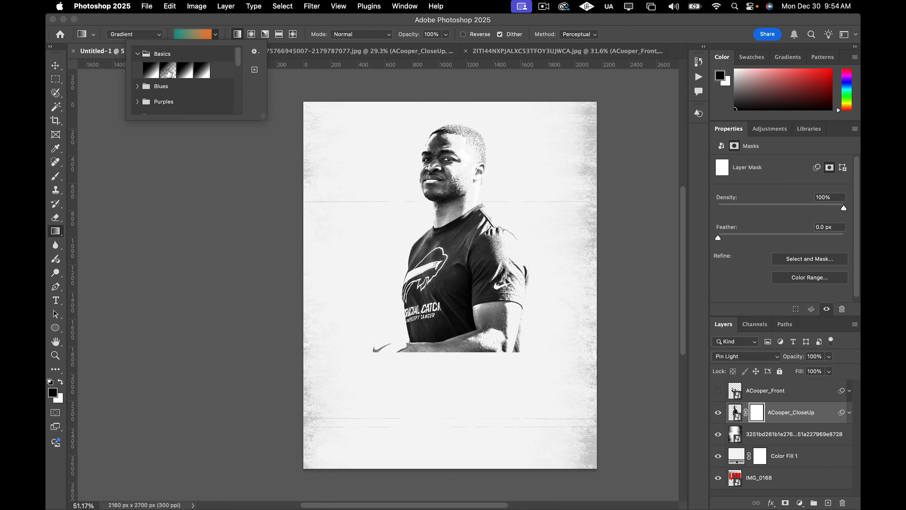
pyautogui.click(168, 73)
pyautogui.click(165, 38)
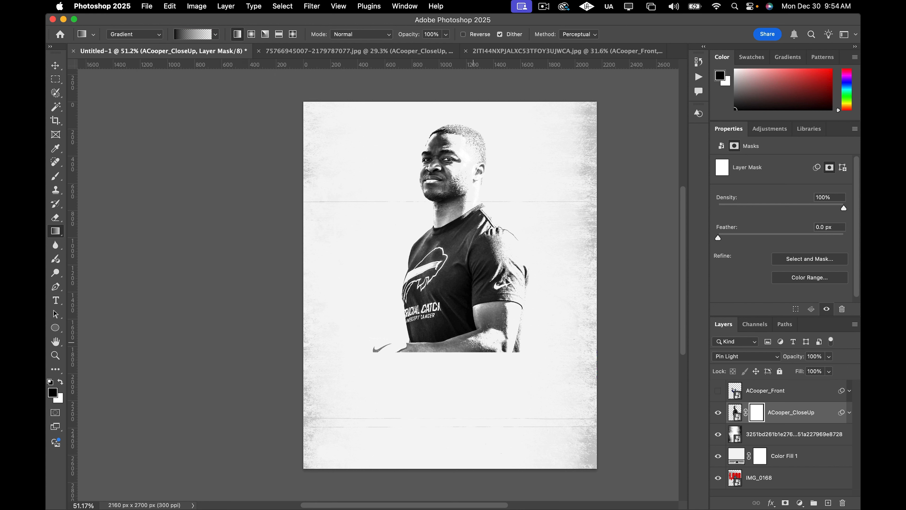
pyautogui.moveTo(457, 354); pyautogui.dragTo(460, 270)
pyautogui.moveTo(468, 368); pyautogui.dragTo(471, 286)
pyautogui.moveTo(438, 373); pyautogui.dragTo(452, 277)
pyautogui.moveTo(482, 389); pyautogui.dragTo(467, 284)
pyautogui.moveTo(442, 387); pyautogui.dragTo(454, 226)
pyautogui.moveTo(419, 389); pyautogui.dragTo(448, 180)
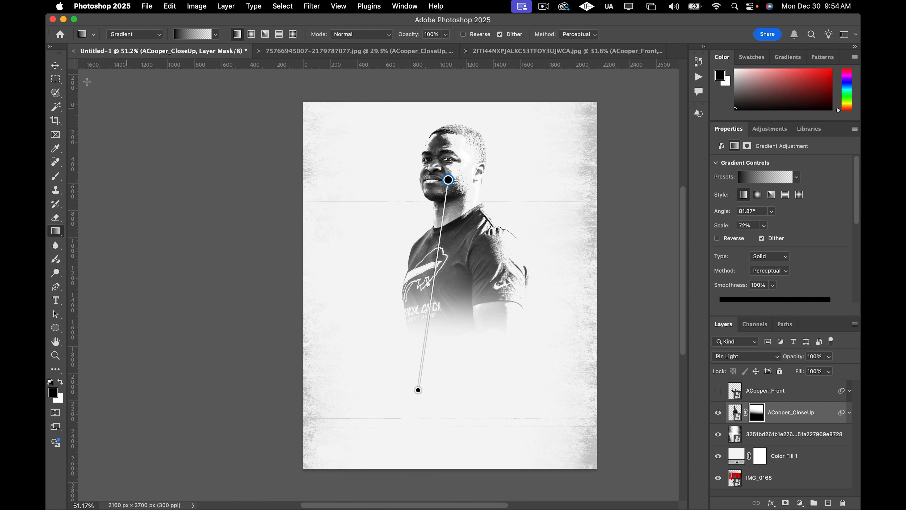
# Lower the ACooper_CloseUp layer's opacity to 76%.
pyautogui.click(55, 66)
pyautogui.click(773, 461)
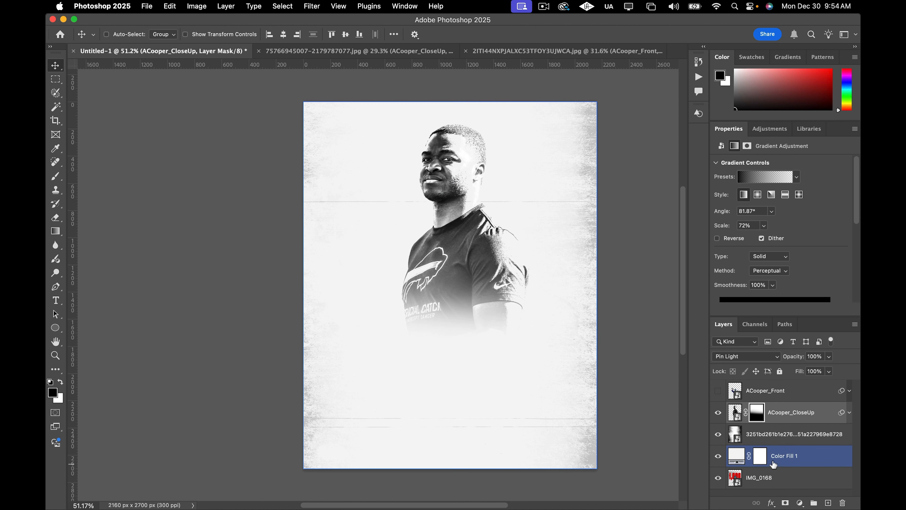
pyautogui.hscroll(1, 546, 309)
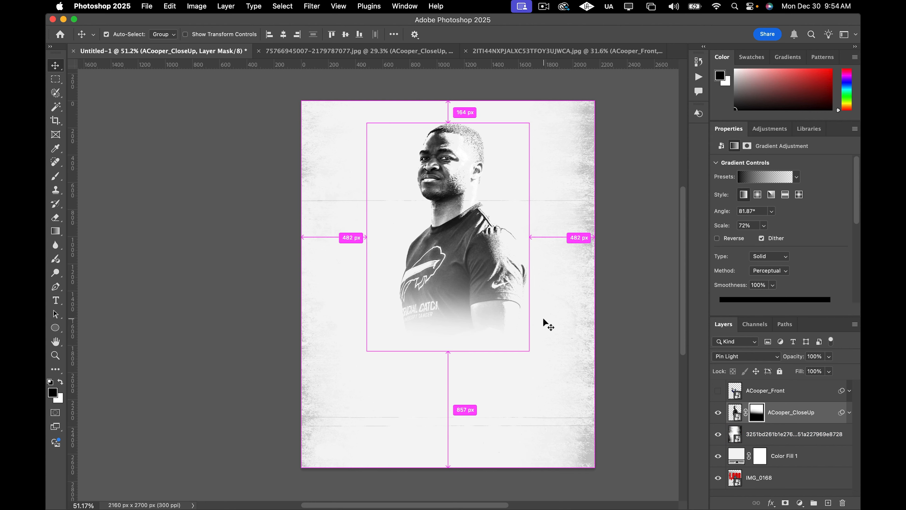
pyautogui.scroll(3, 586, 330)
pyautogui.hscroll(1, 569, 337)
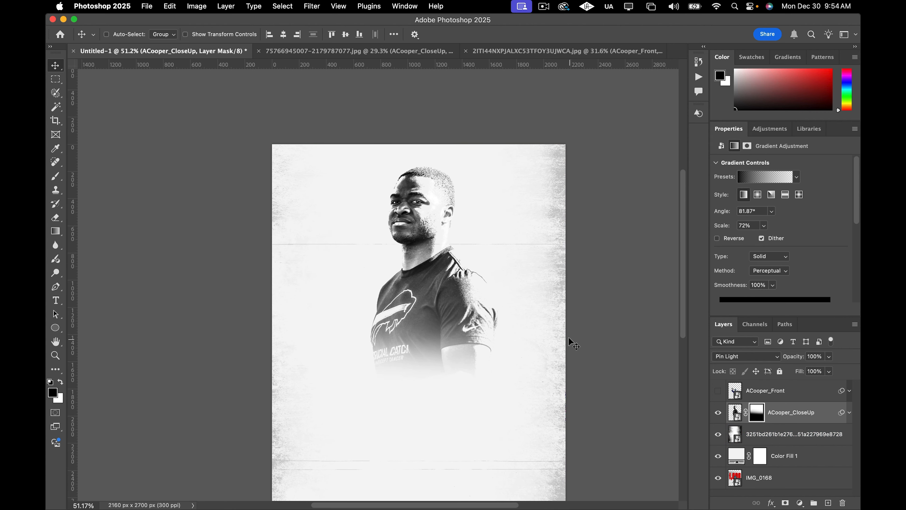
pyautogui.scroll(-3, 568, 336)
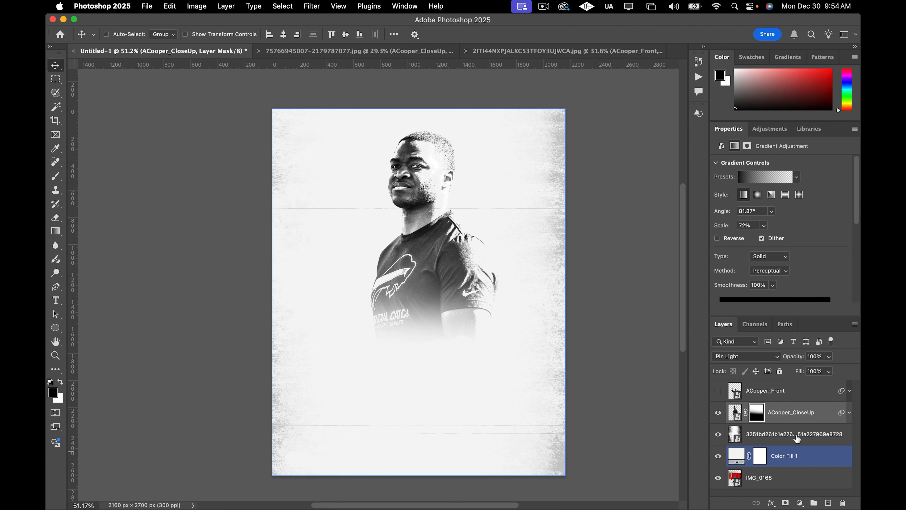
pyautogui.click(831, 356)
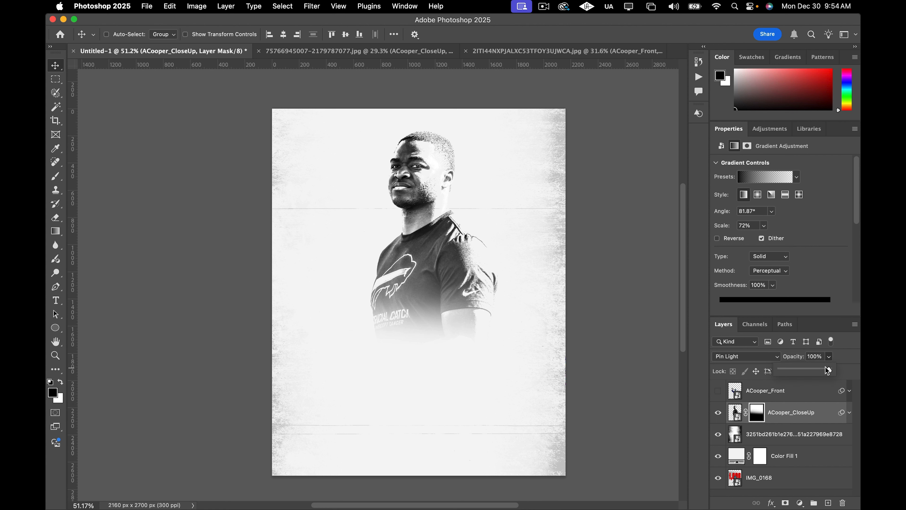
pyautogui.moveTo(827, 370); pyautogui.dragTo(823, 372)
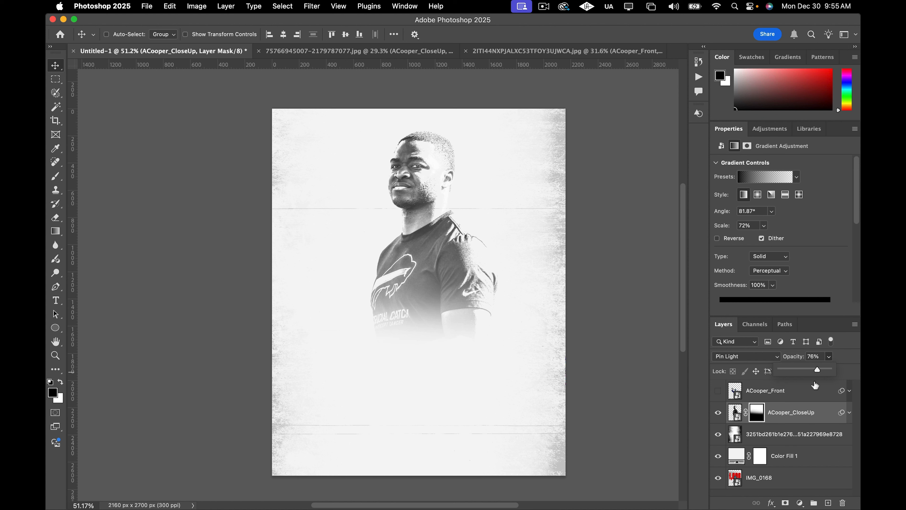
# Enlarge the ACooper_CloseUp layer to about 1563 x 2193 px and reposition it slightly left, centred on the upper canvas.
pyautogui.click(853, 355)
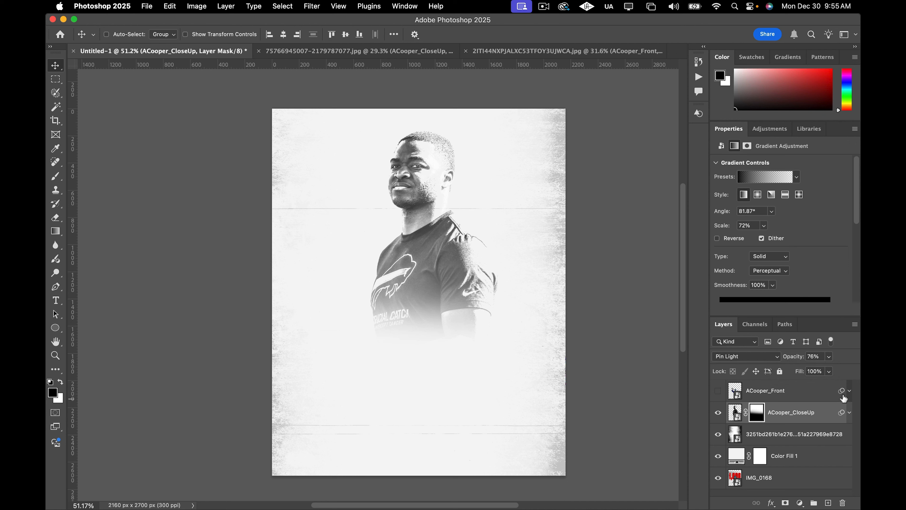
pyautogui.click(735, 412)
pyautogui.press('super+t')
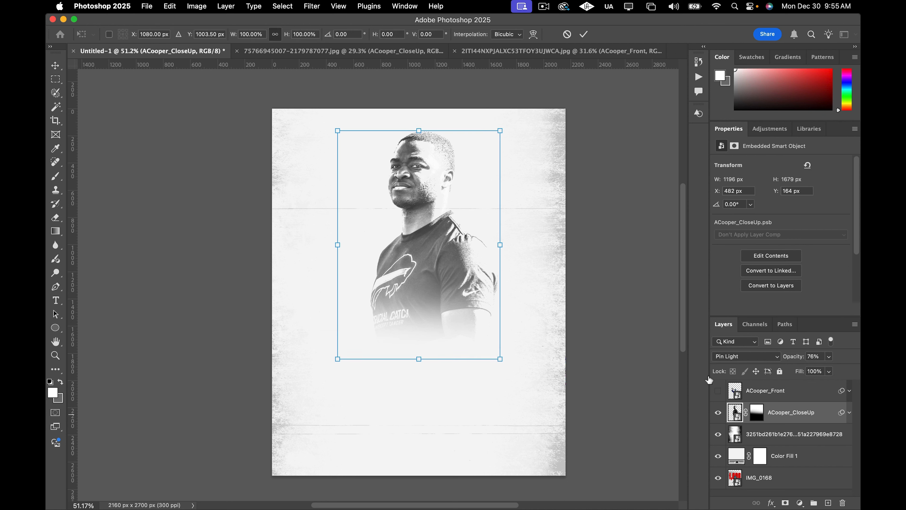
pyautogui.moveTo(338, 358); pyautogui.dragTo(288, 429)
pyautogui.moveTo(433, 274); pyautogui.dragTo(411, 285)
pyautogui.press('Return')
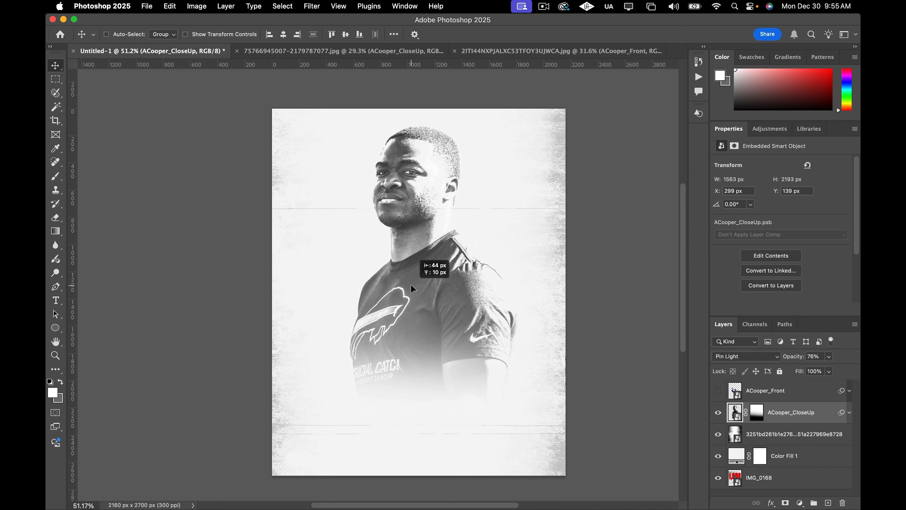
# Redraw the black-to-white fade gradient on the close-up's mask, running upward from below the chest to the head.
pyautogui.click(756, 412)
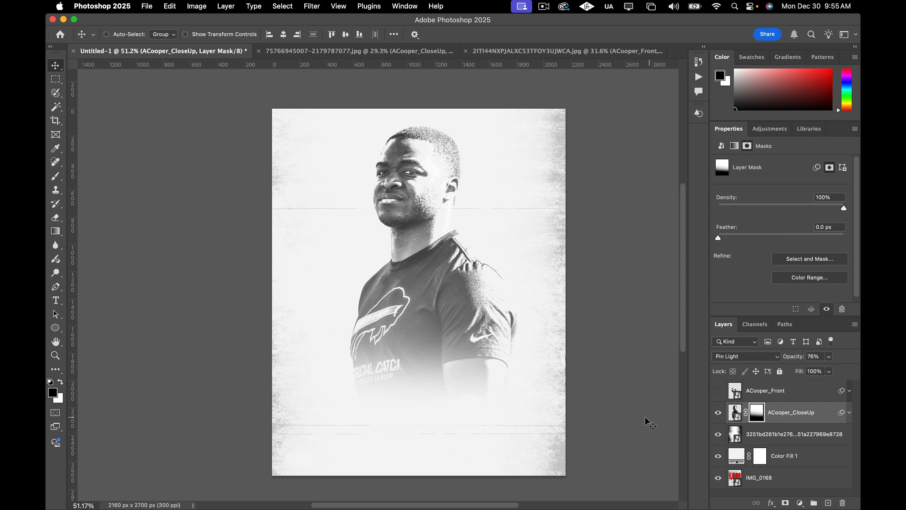
pyautogui.press('g')
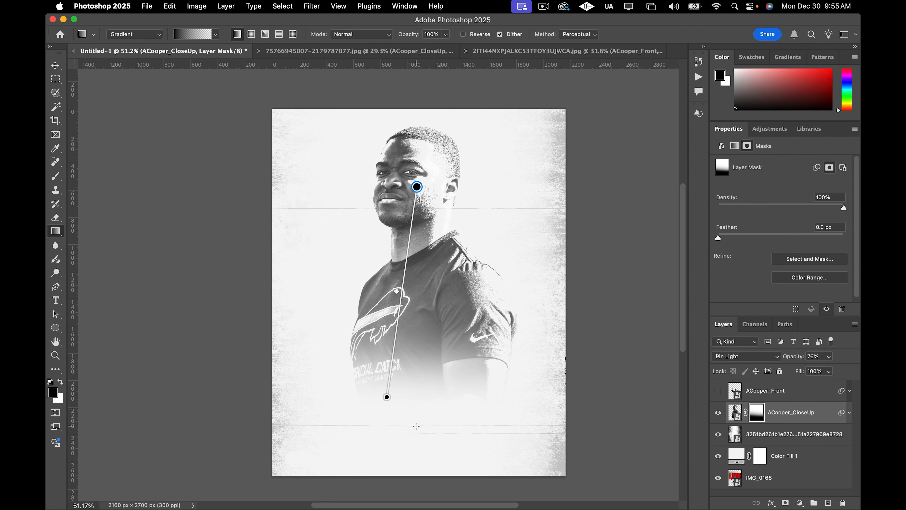
pyautogui.moveTo(417, 426); pyautogui.dragTo(420, 257)
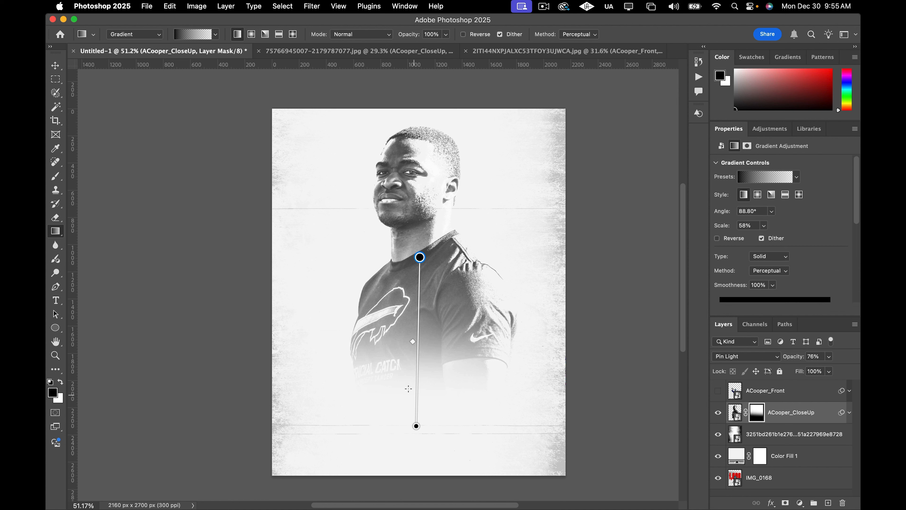
pyautogui.moveTo(402, 393); pyautogui.dragTo(408, 245)
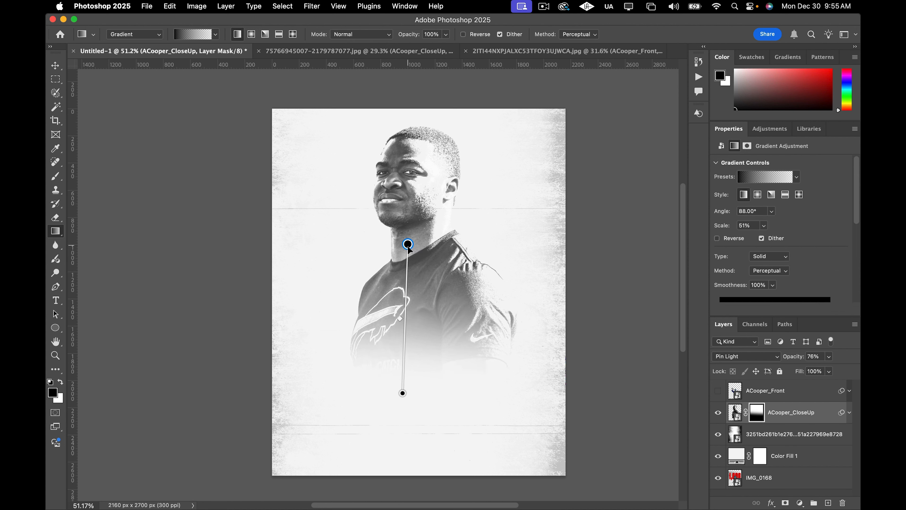
pyautogui.moveTo(390, 365); pyautogui.dragTo(396, 154)
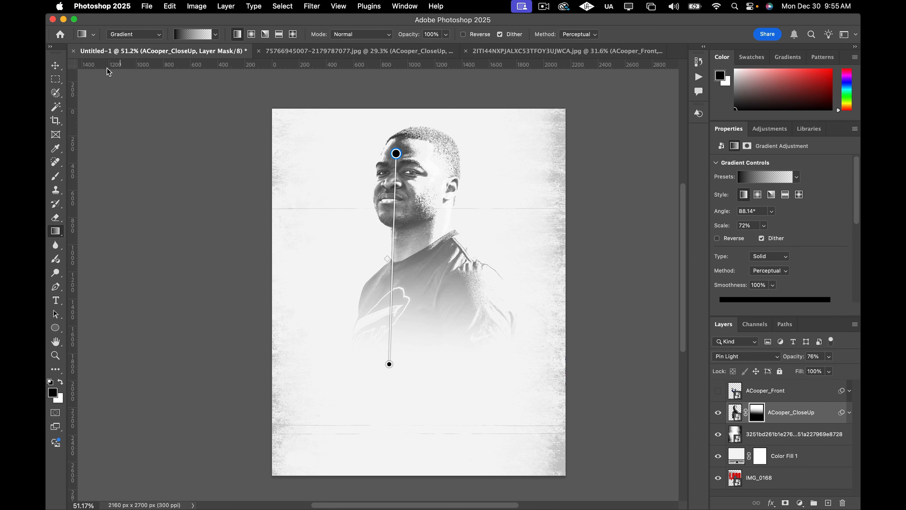
# Switch back to the Move tool and make the ACooper_Front layer visible.
pyautogui.click(55, 66)
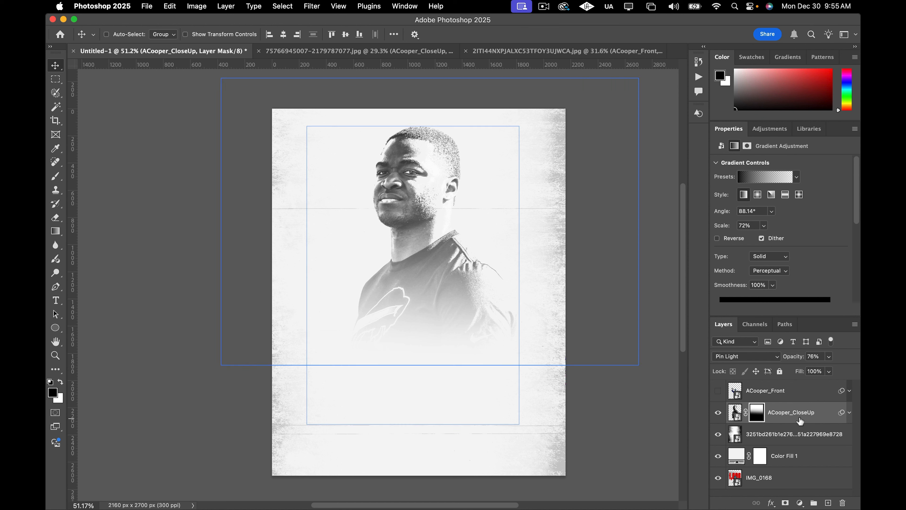
pyautogui.click(786, 395)
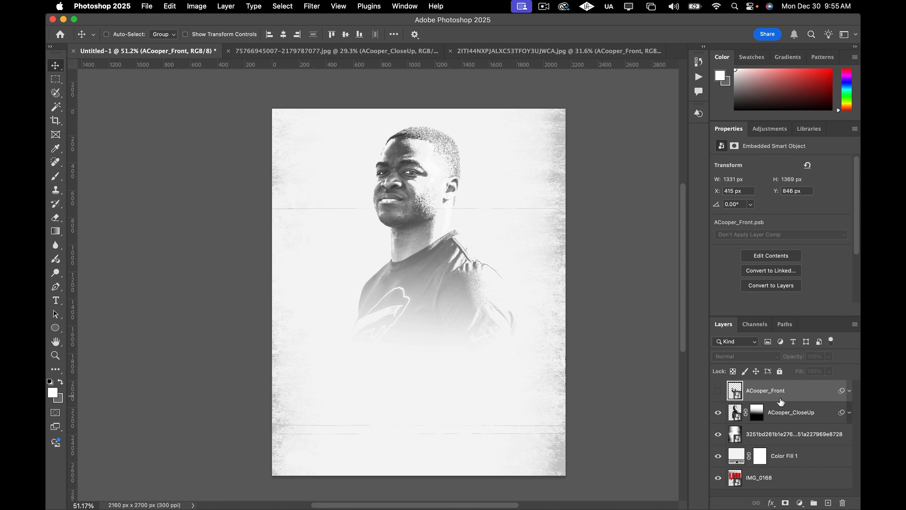
pyautogui.click(719, 391)
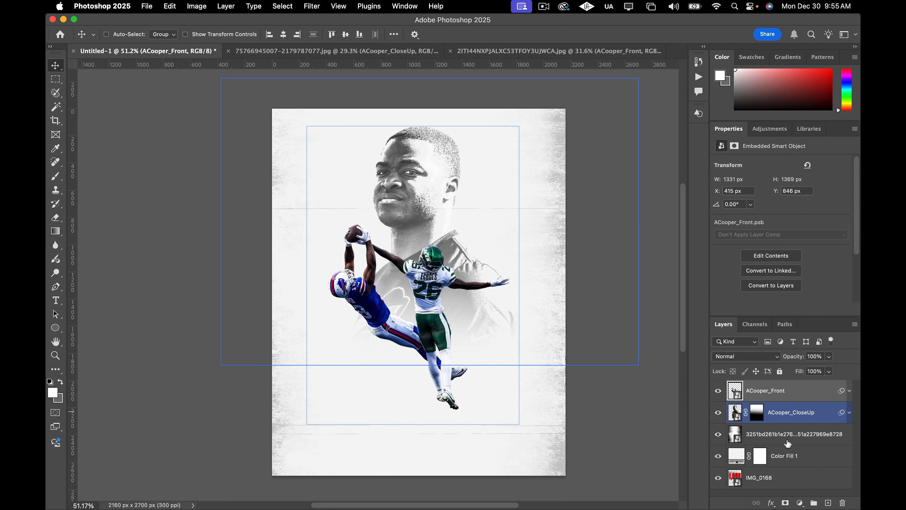
# Add a Gradient Map adjustment layer using the black-to-white Basics preset.
pyautogui.click(800, 503)
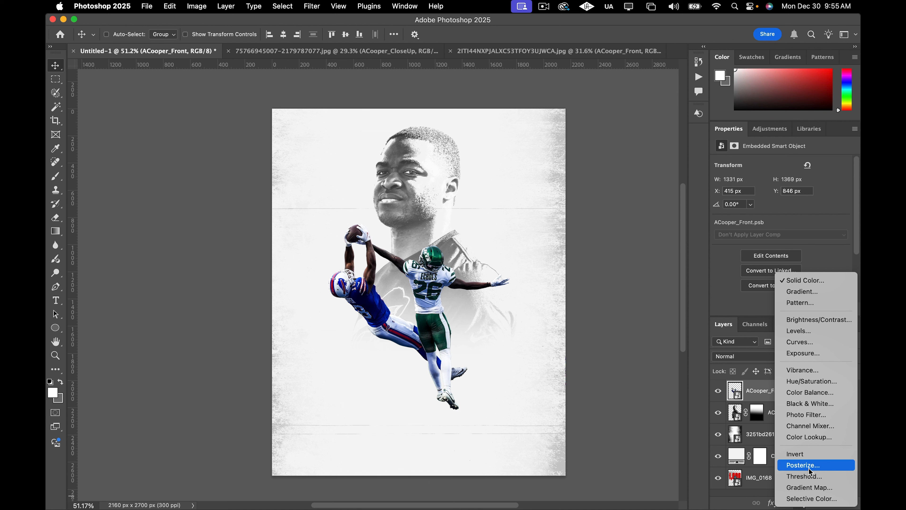
pyautogui.click(817, 488)
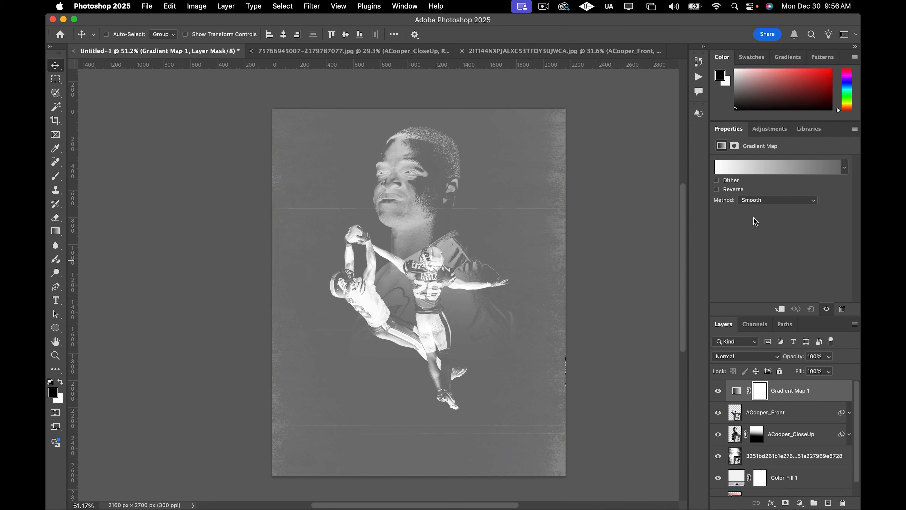
pyautogui.click(769, 171)
pyautogui.click(543, 182)
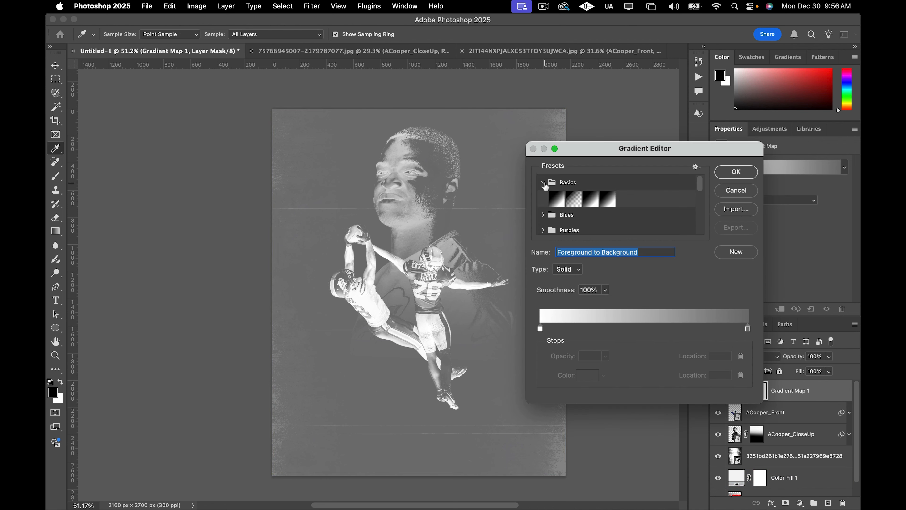
pyautogui.click(555, 199)
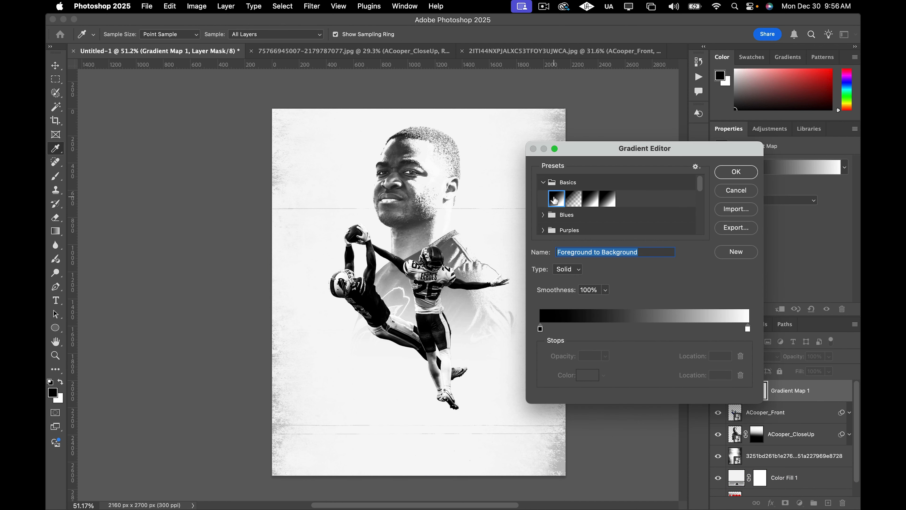
pyautogui.click(733, 175)
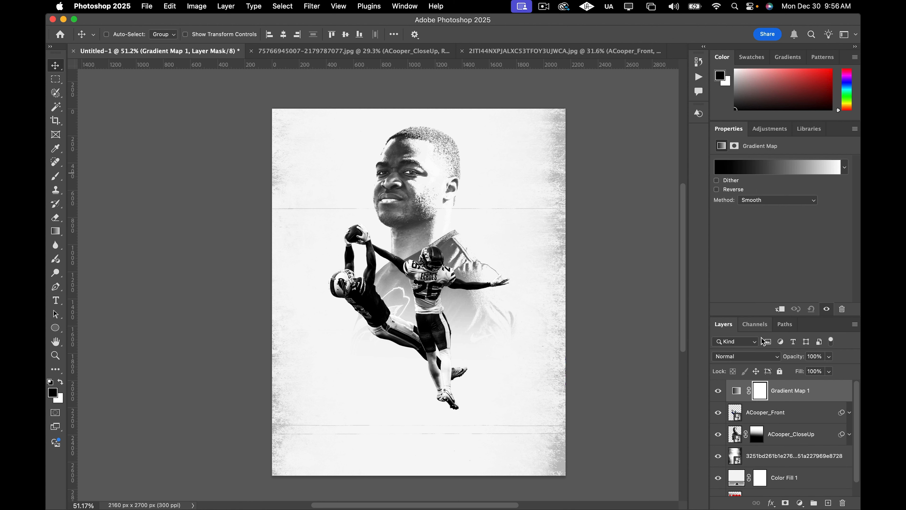
# Set the Gradient Map's blend mode to Darker Color and its opacity to 30%.
pyautogui.click(755, 357)
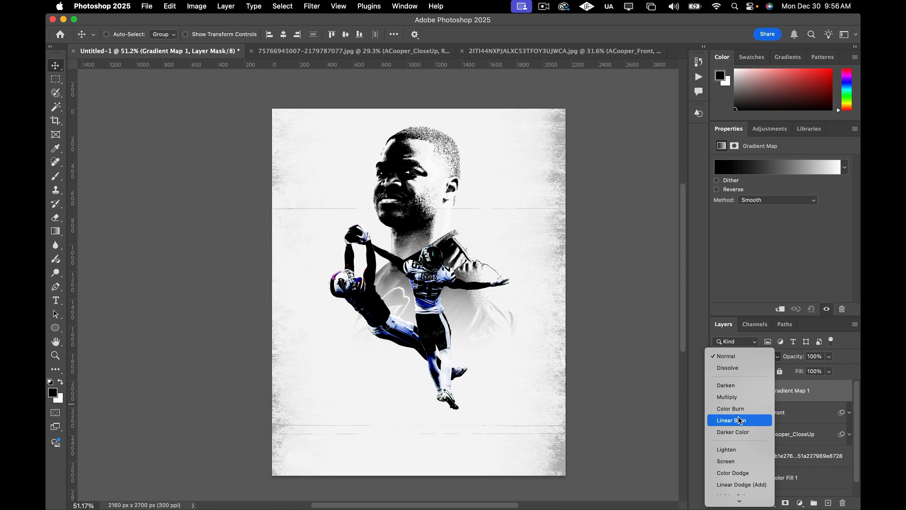
pyautogui.scroll(-5, 741, 422)
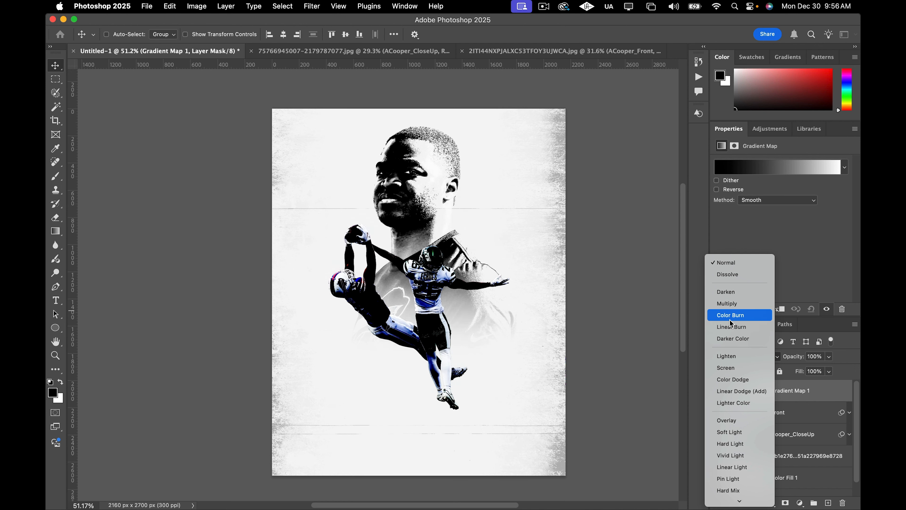
pyautogui.click(731, 340)
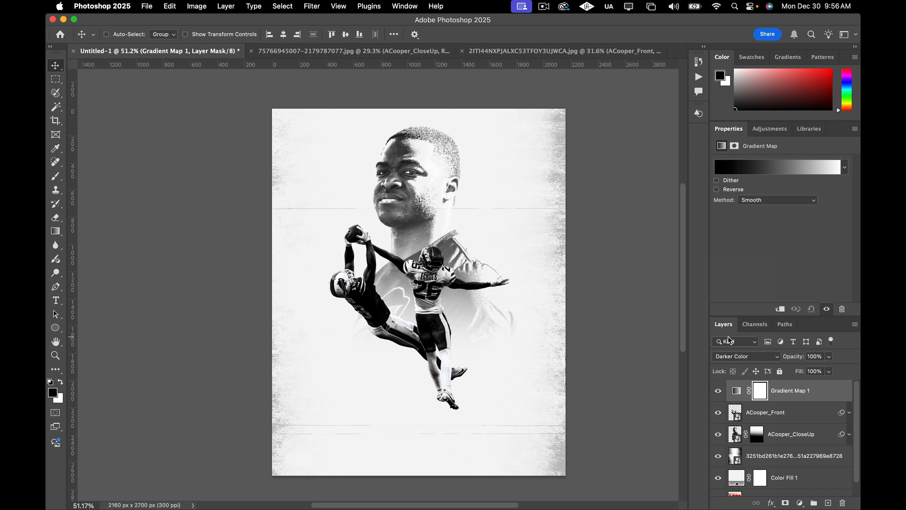
pyautogui.click(829, 356)
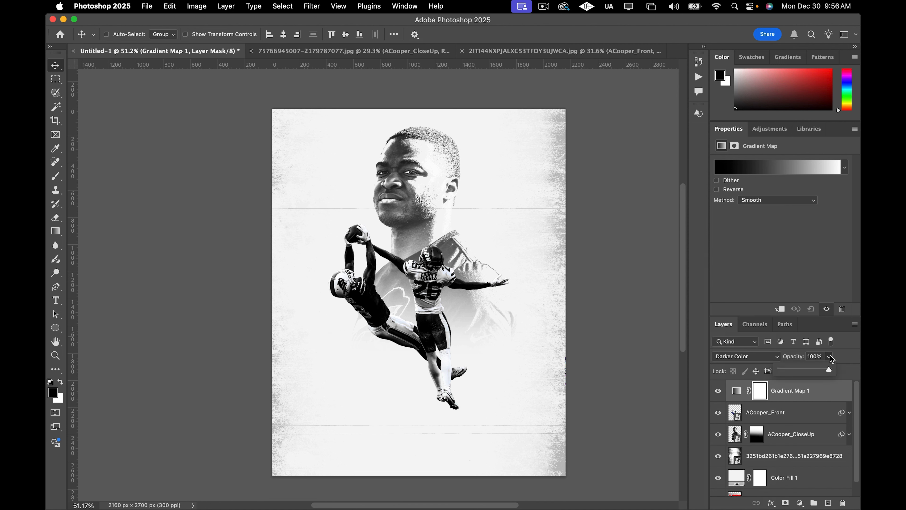
pyautogui.moveTo(826, 369); pyautogui.dragTo(798, 374)
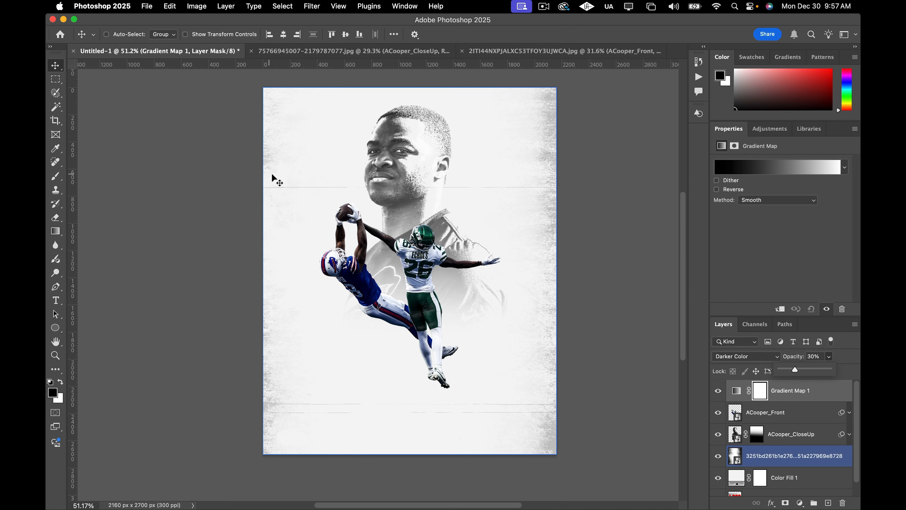
# Group the textured background image and Color Fill 1 layers together and name the group BG.
pyautogui.click(858, 361)
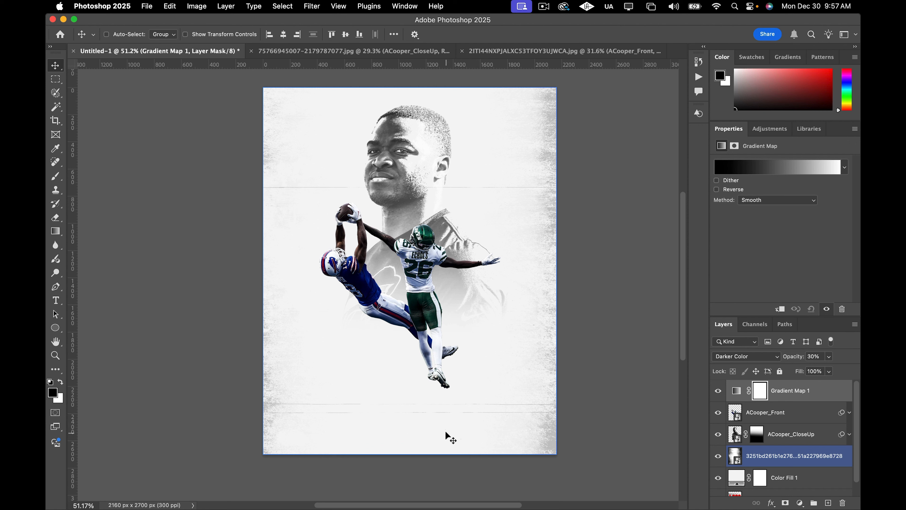
pyautogui.click(741, 474)
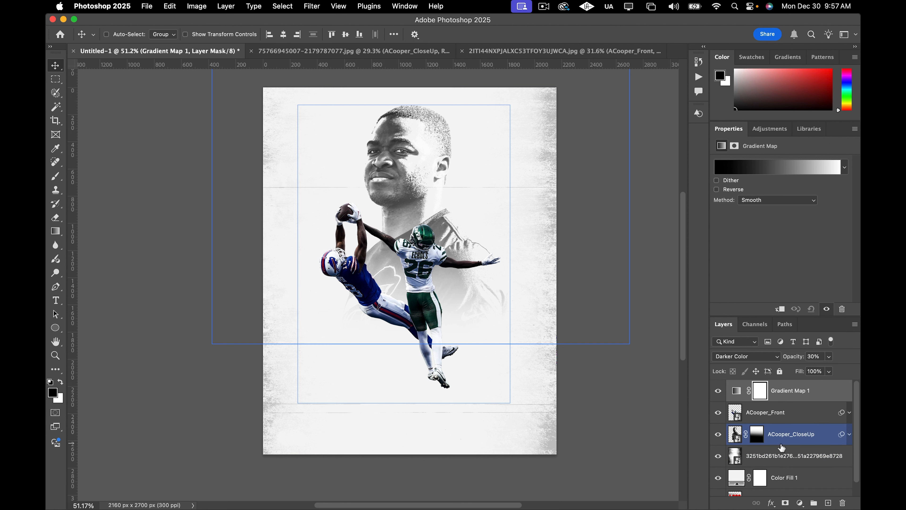
pyautogui.scroll(-1, 785, 447)
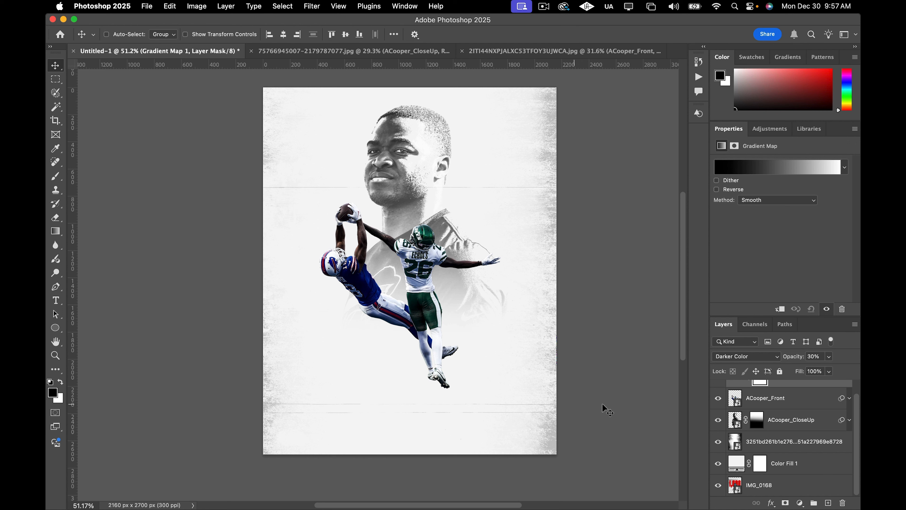
pyautogui.click(781, 443)
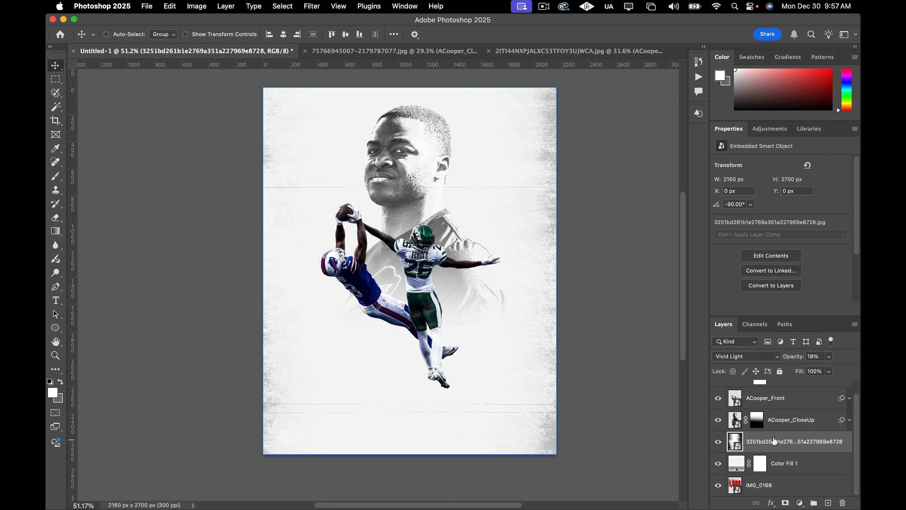
pyautogui.click(809, 460)
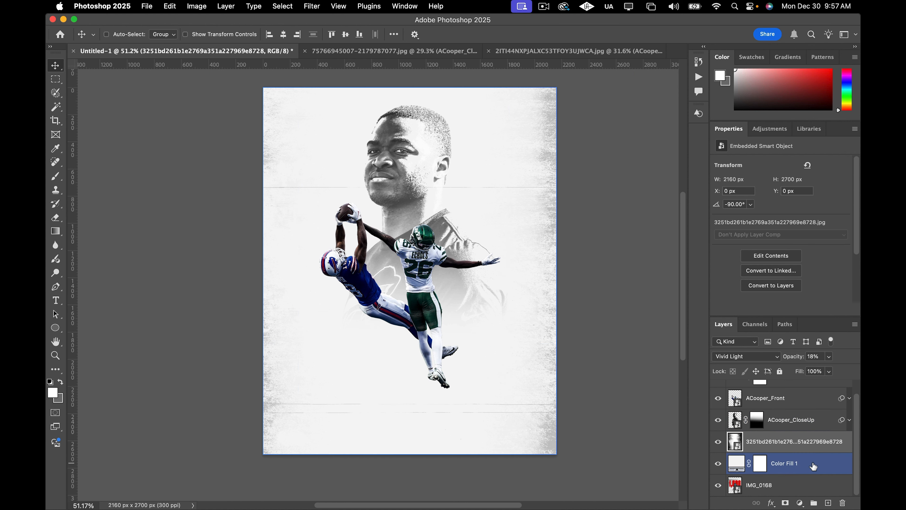
pyautogui.keyDown('shift'); pyautogui.click(815, 468); pyautogui.keyUp('shift')
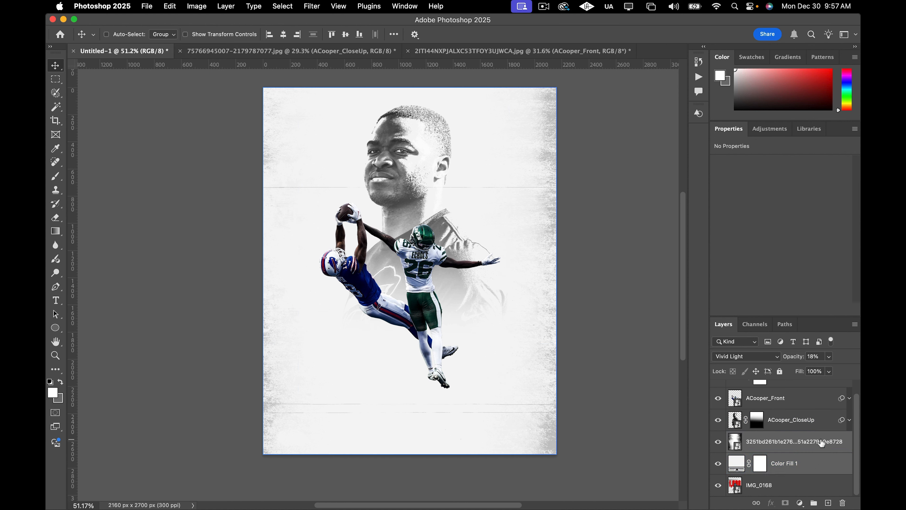
pyautogui.click(818, 475)
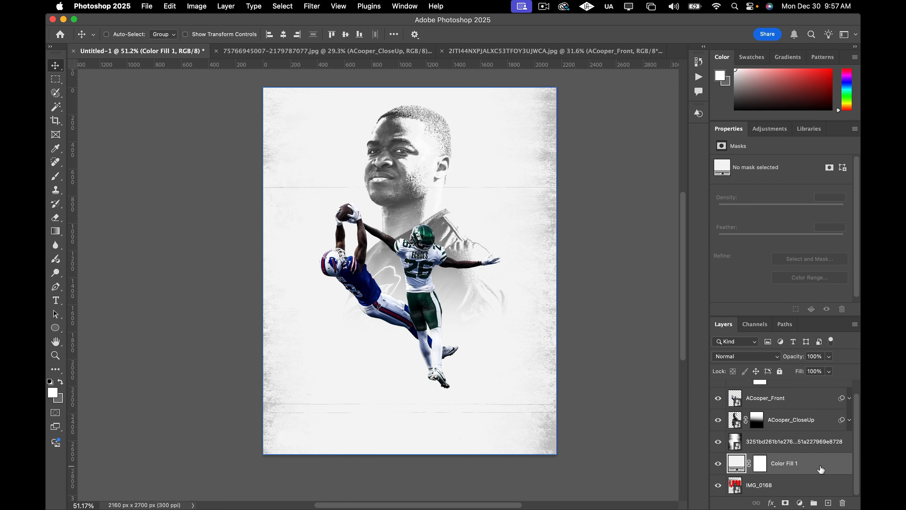
pyautogui.keyDown('shift'); pyautogui.click(828, 446); pyautogui.keyUp('shift')
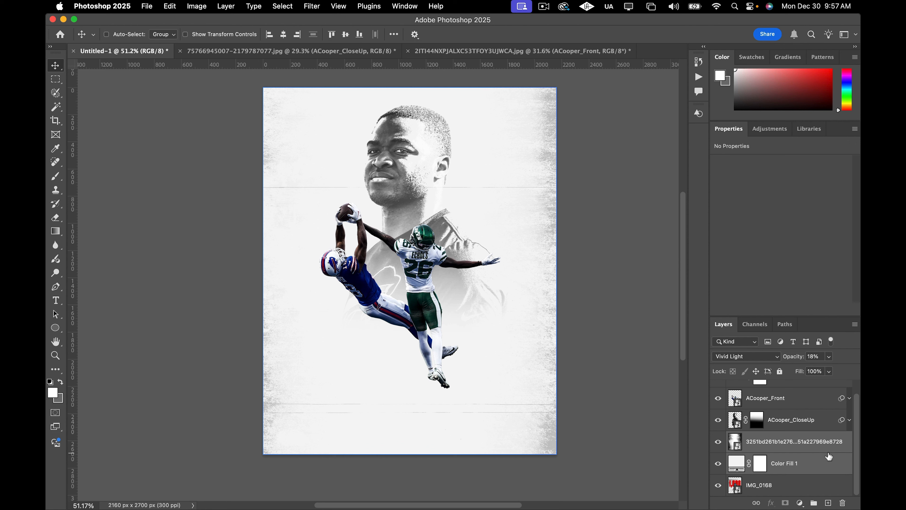
pyautogui.press('super+g')
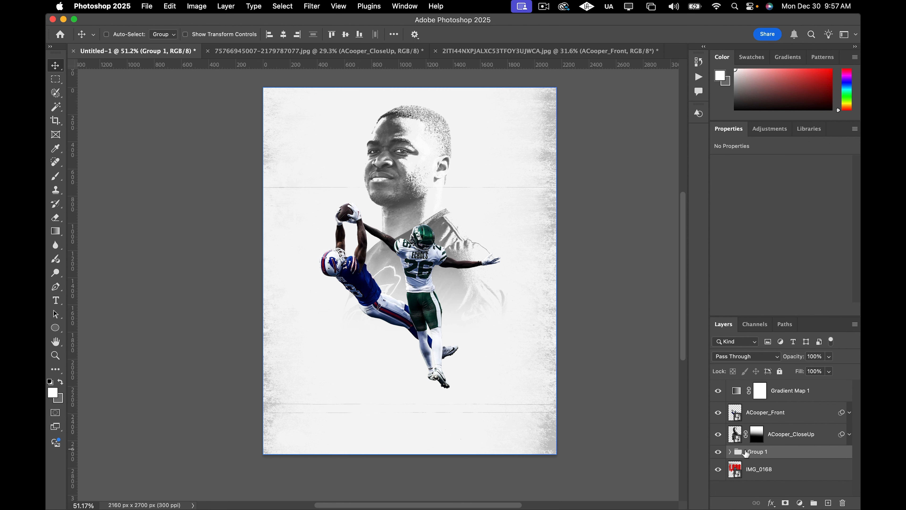
pyautogui.doubleClick(759, 451)
pyautogui.write('BG')
pyautogui.press('Return')
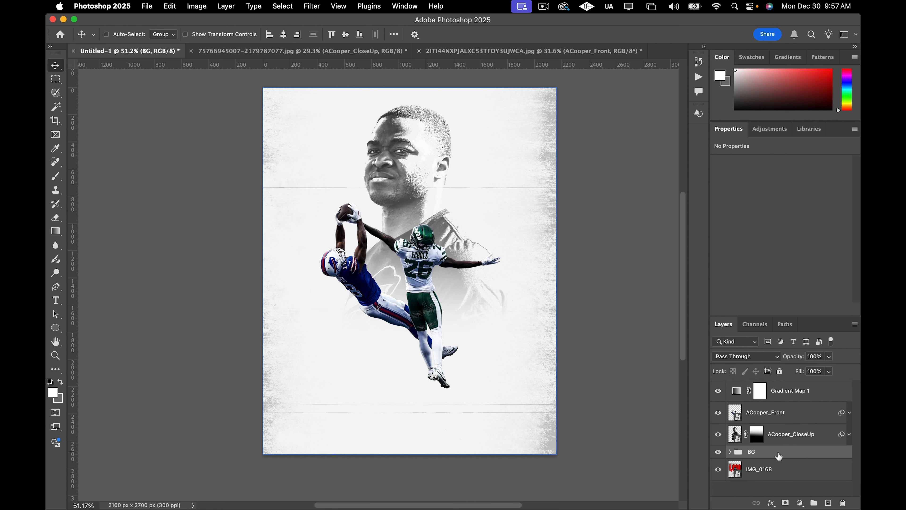
pyautogui.click(719, 452)
pyautogui.click(719, 452)
pyautogui.click(799, 435)
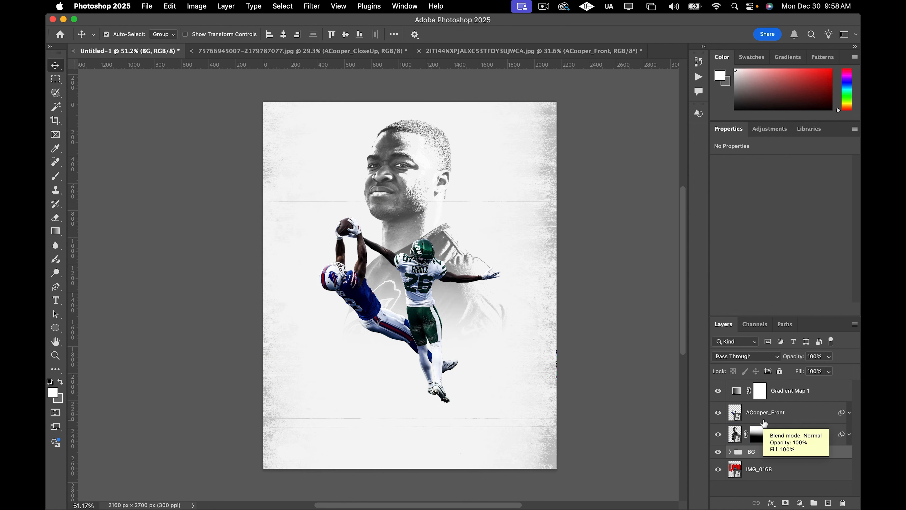
pyautogui.hscroll(1, 606, 328)
pyautogui.hscroll(-1, 614, 340)
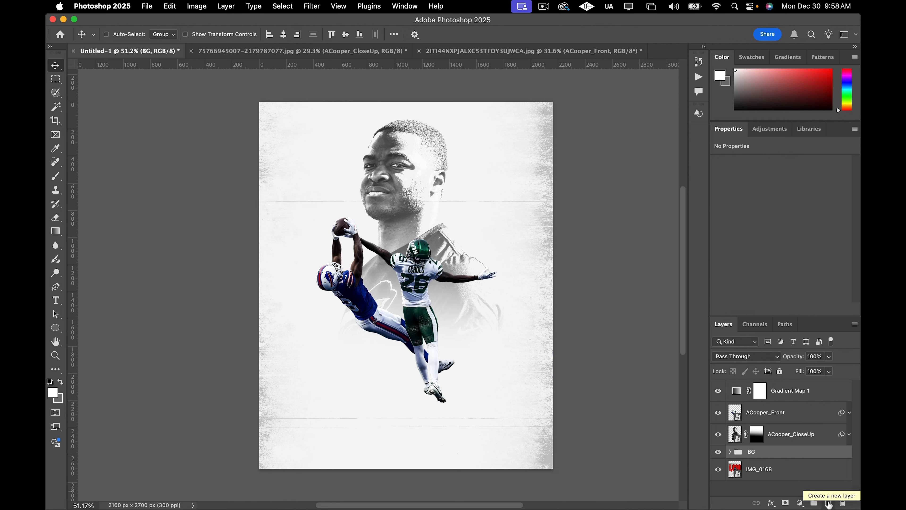
# Add a new layer and set up a soft, flattened Brush at 300 px, 0% hardness and 13% flow.
pyautogui.click(828, 503)
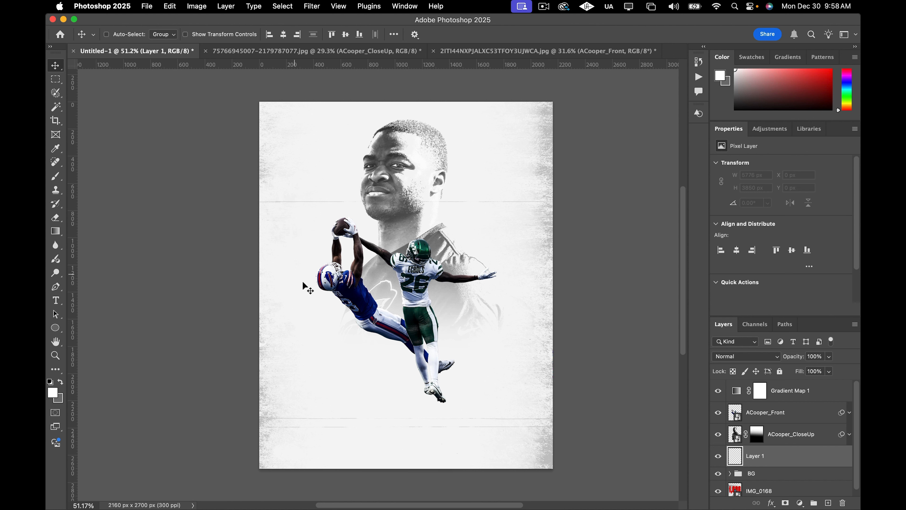
pyautogui.click(55, 175)
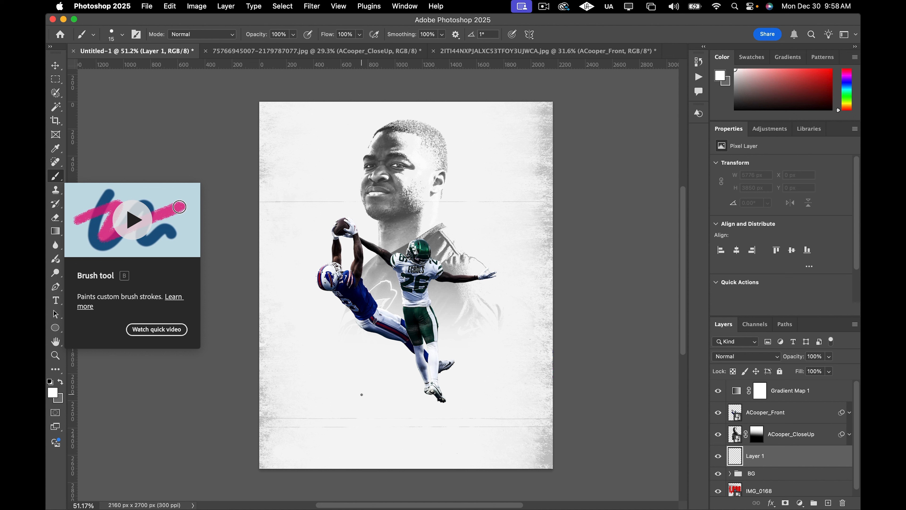
pyautogui.press(']')
pyautogui.press(']')
pyautogui.press(']')
pyautogui.press(']')
pyautogui.press(']')
pyautogui.press(']')
pyautogui.press(']')
pyautogui.press(']')
pyautogui.press(']')
pyautogui.press(']')
pyautogui.press(']')
pyautogui.press(']')
pyautogui.rightClick(350, 377)
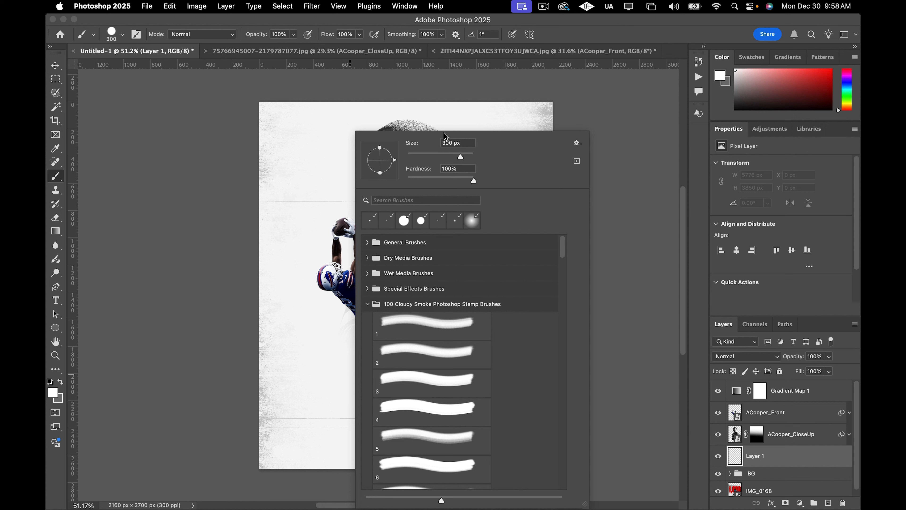
pyautogui.moveTo(381, 172); pyautogui.dragTo(381, 161)
pyautogui.moveTo(474, 183); pyautogui.dragTo(389, 182)
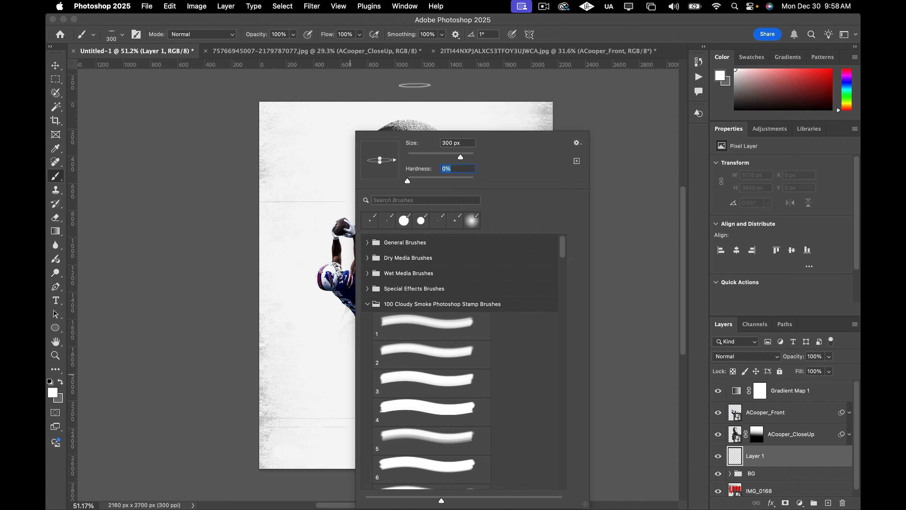
pyautogui.click(360, 35)
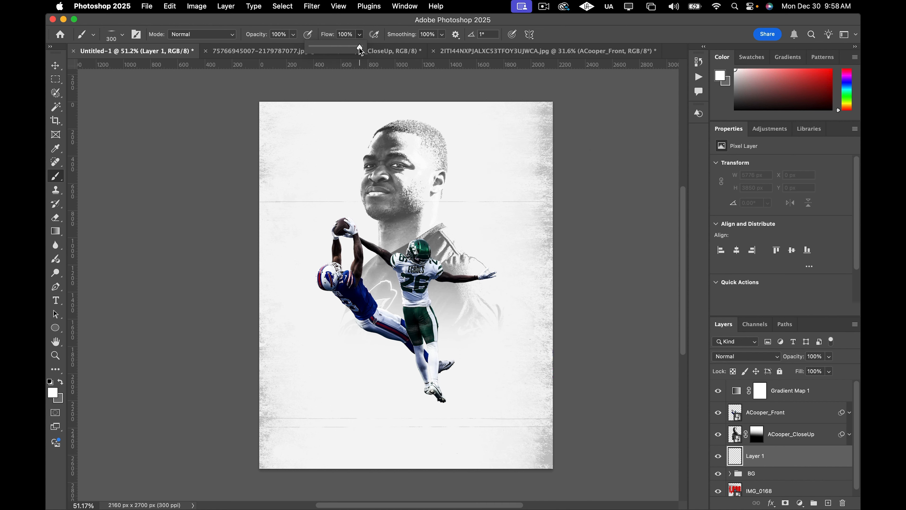
pyautogui.moveTo(360, 49); pyautogui.dragTo(321, 53)
# Set the foreground color to black and dab a soft shadow on the ground beneath the players' feet.
pyautogui.scroll(3, 428, 420)
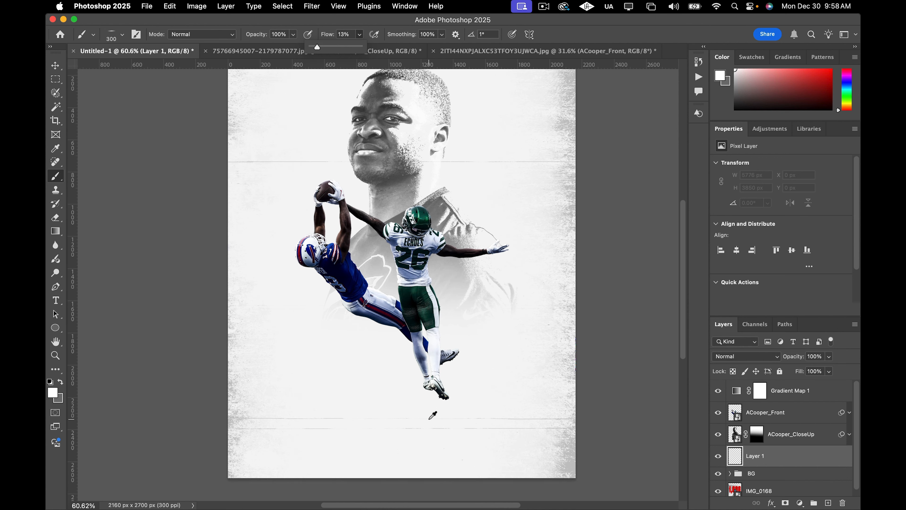
pyautogui.scroll(1, 433, 415)
pyautogui.scroll(1, 437, 417)
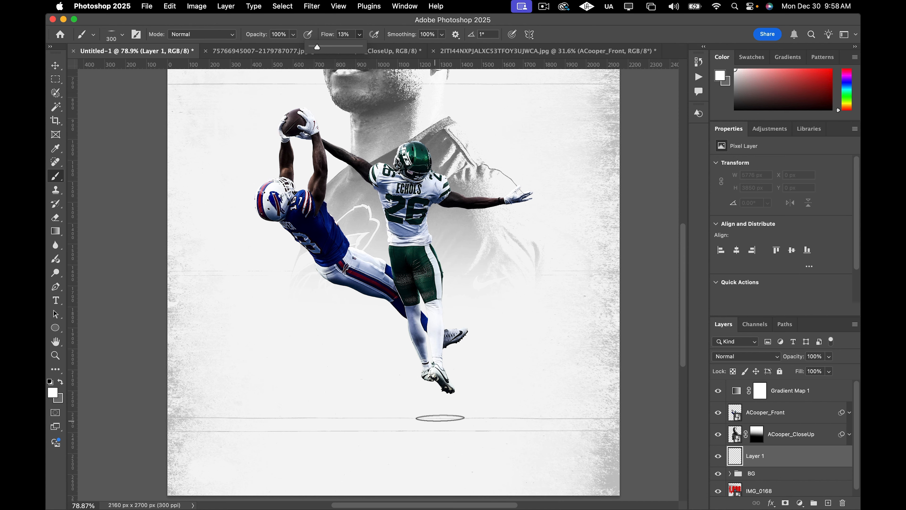
pyautogui.scroll(1, 442, 418)
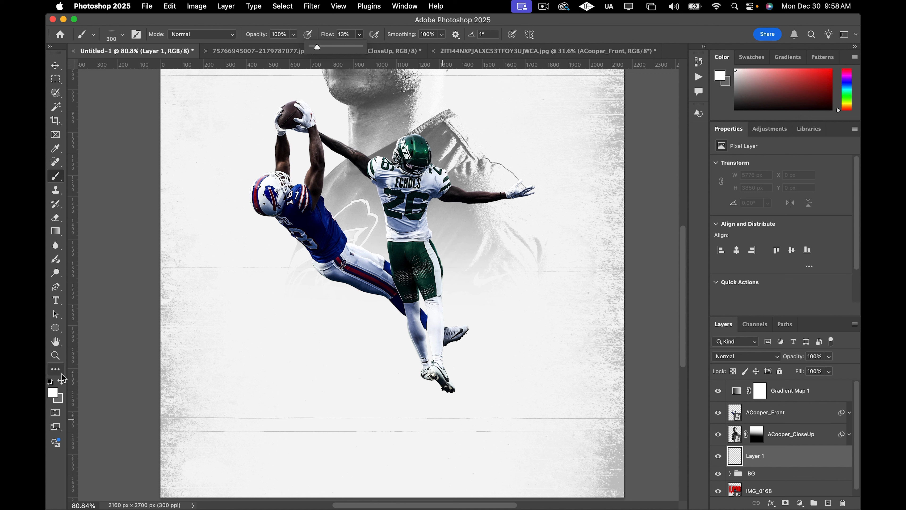
pyautogui.click(60, 382)
pyautogui.click(55, 395)
pyautogui.moveTo(598, 361); pyautogui.dragTo(542, 413)
pyautogui.click(817, 236)
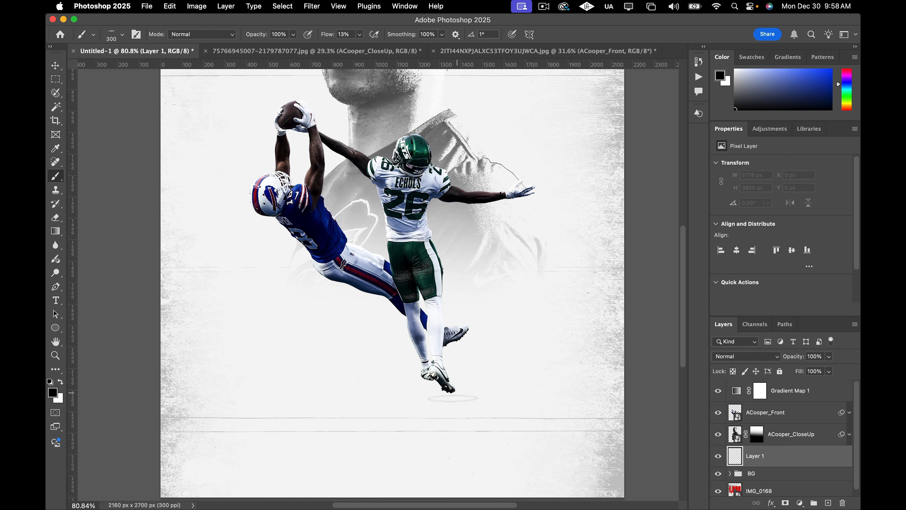
pyautogui.click(443, 411)
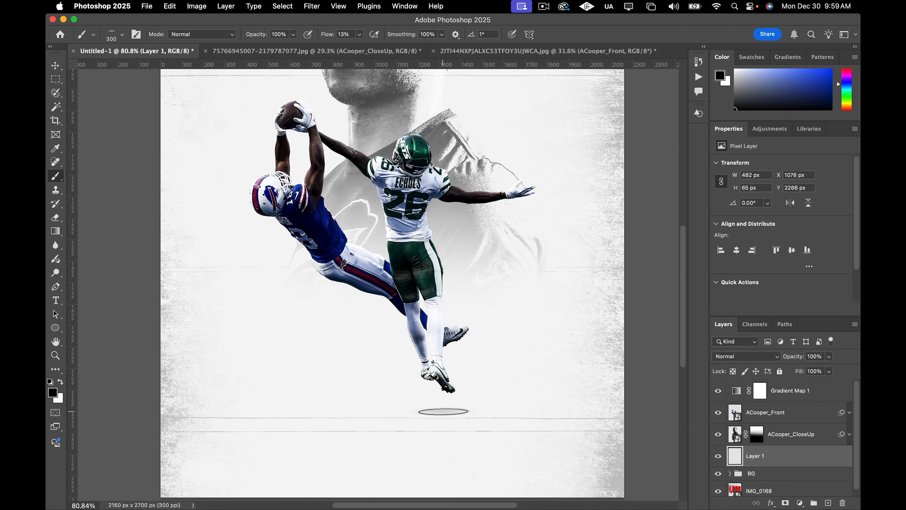
pyautogui.click(444, 411)
pyautogui.click(443, 411)
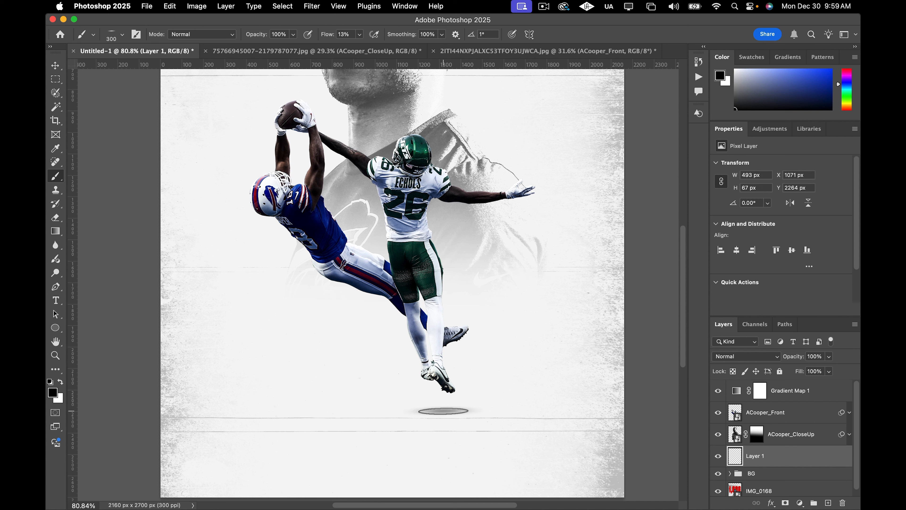
pyautogui.click(443, 411)
pyautogui.click(443, 411)
pyautogui.click(443, 411)
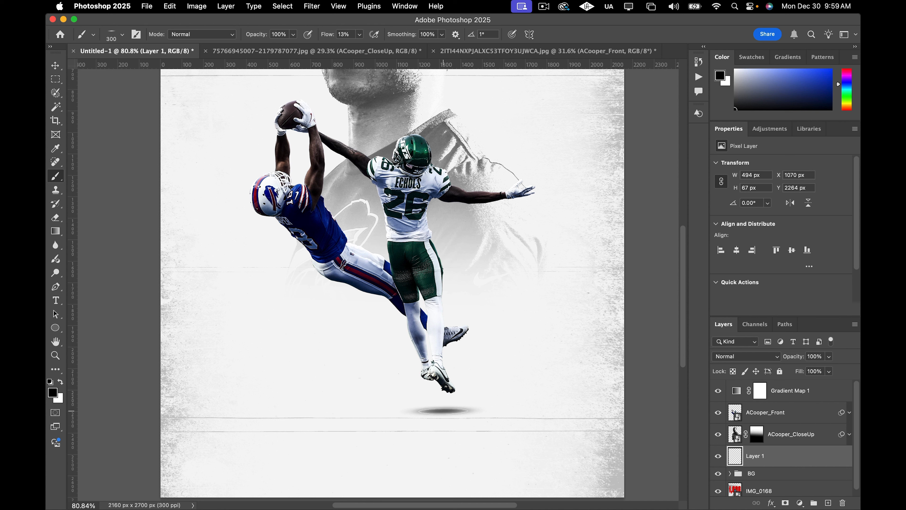
# Enlarge the brush to 500 px and extend the shadow horizontally beneath the players.
pyautogui.press(']')
pyautogui.click(443, 411)
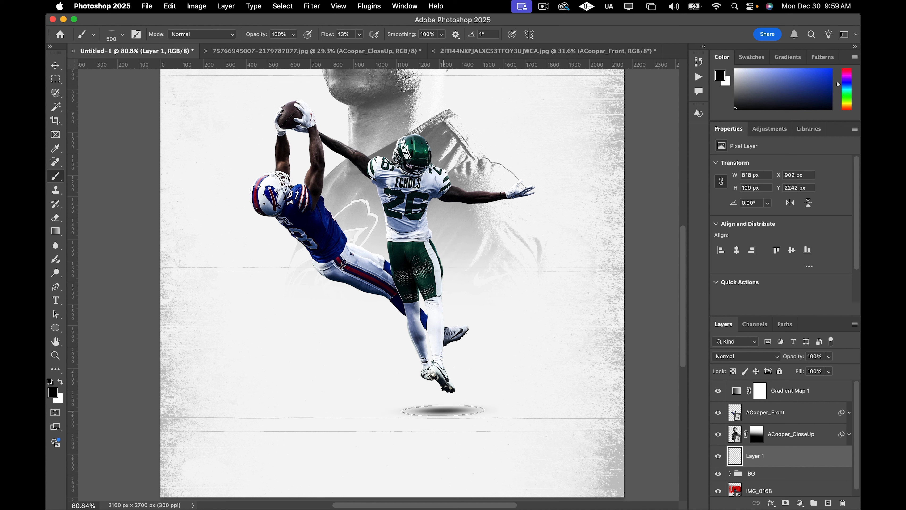
pyautogui.click(443, 411)
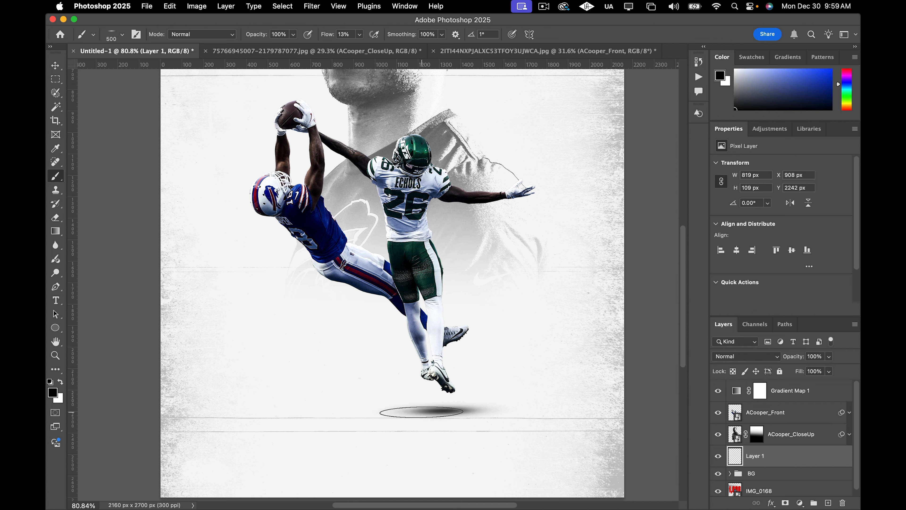
pyautogui.moveTo(412, 411); pyautogui.dragTo(365, 411)
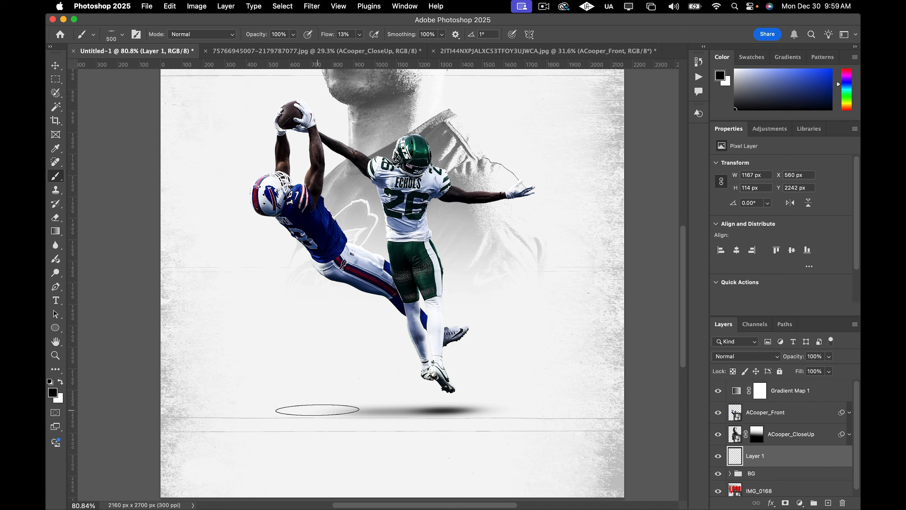
pyautogui.click(318, 409)
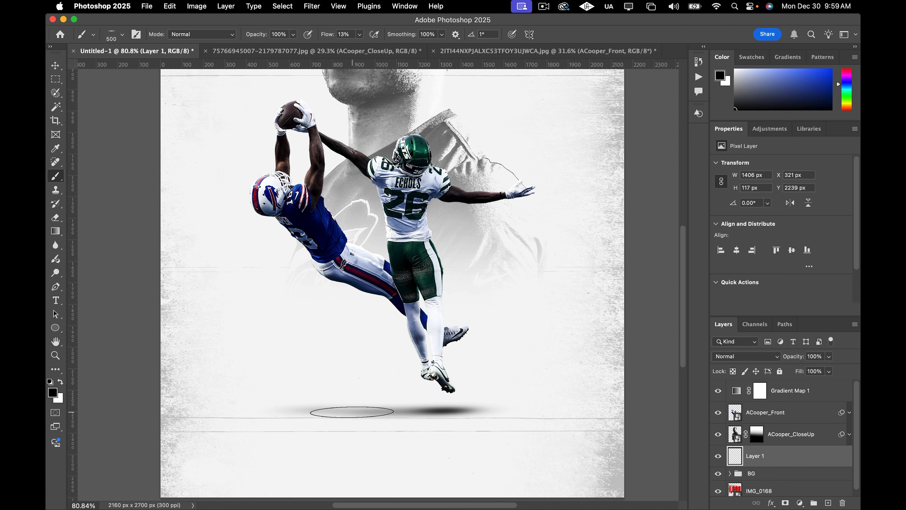
pyautogui.click(308, 411)
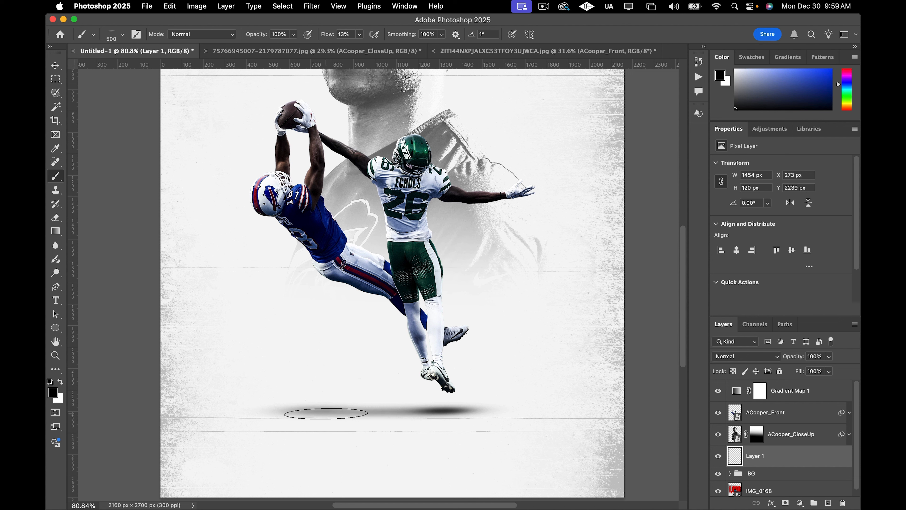
pyautogui.moveTo(345, 411); pyautogui.dragTo(443, 411)
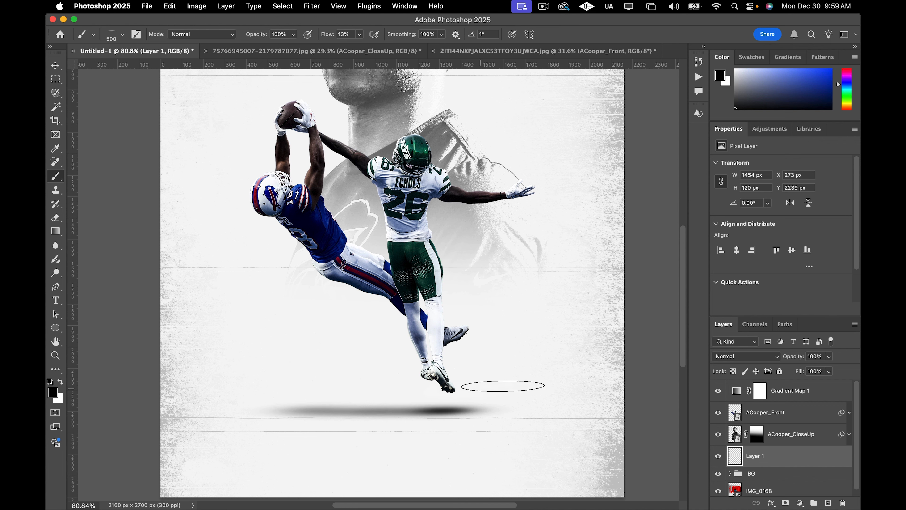
# Rename the new shadow layer to Shadow.
pyautogui.scroll(-4, 486, 423)
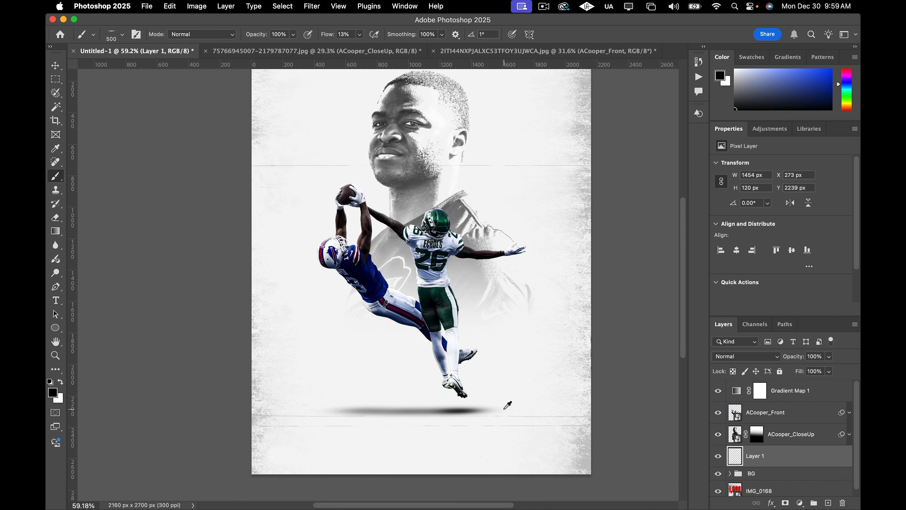
pyautogui.hscroll(3, 505, 410)
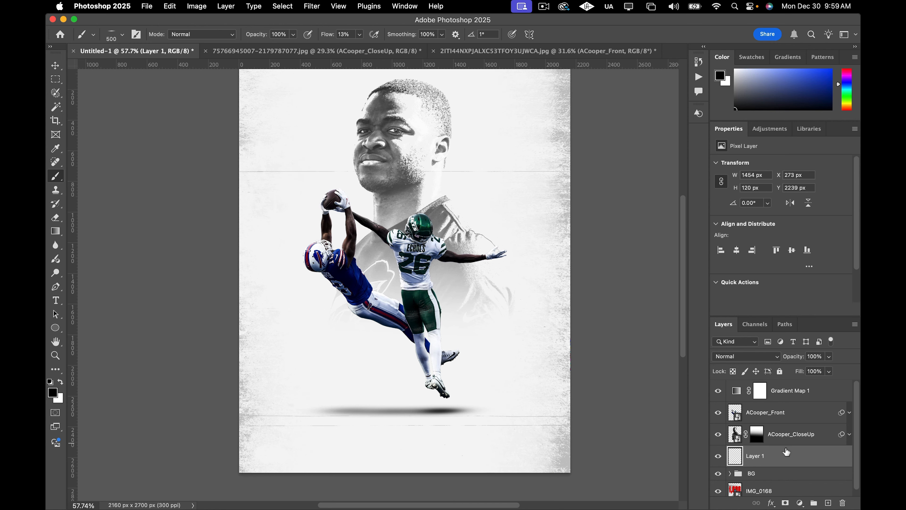
pyautogui.doubleClick(756, 457)
pyautogui.write('Shadow')
pyautogui.press('Return')
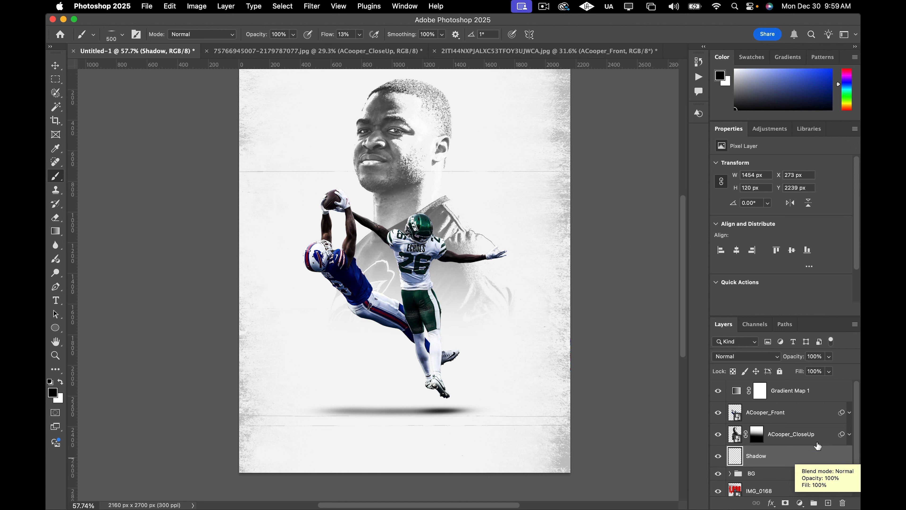
# Select the ACooper_Front, ACooper_CloseUp and Shadow layers and link them together.
pyautogui.keyDown('shift'); pyautogui.click(817, 414); pyautogui.keyUp('shift')
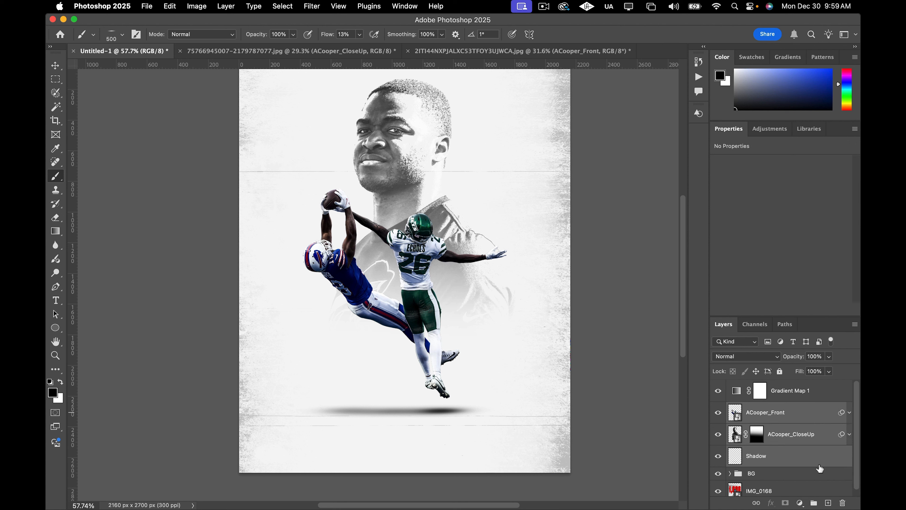
pyautogui.rightClick(824, 423)
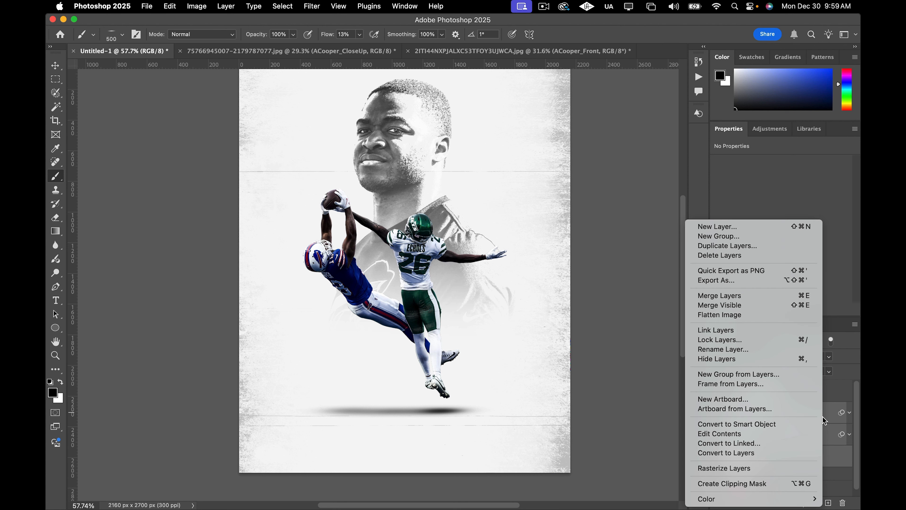
pyautogui.click(713, 330)
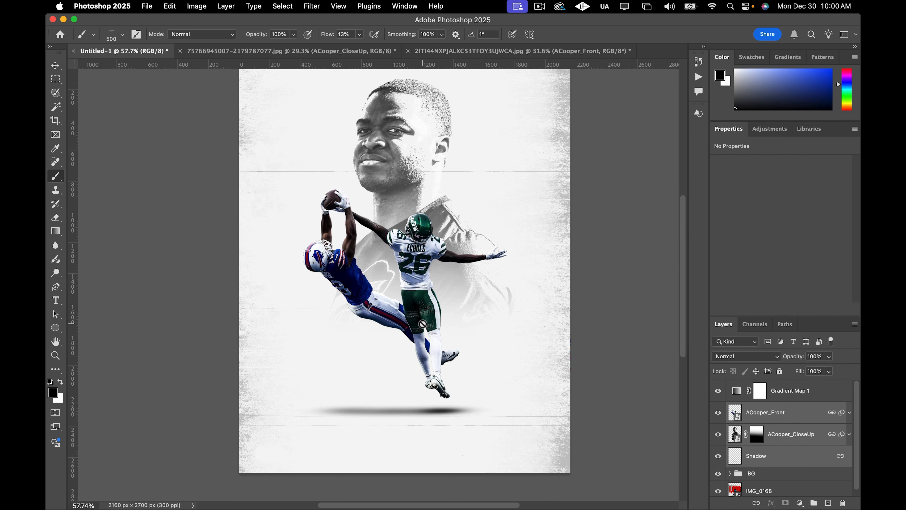
# Switch to the Move tool and unlink the ACooper_CloseUp layer from the other linked layers.
pyautogui.press('v')
pyautogui.moveTo(437, 307)
pyautogui.mouseDown()
pyautogui.moveTo(439, 294)
pyautogui.moveTo(427, 316)
pyautogui.moveTo(414, 303)
pyautogui.moveTo(425, 305)
pyautogui.mouseUp()
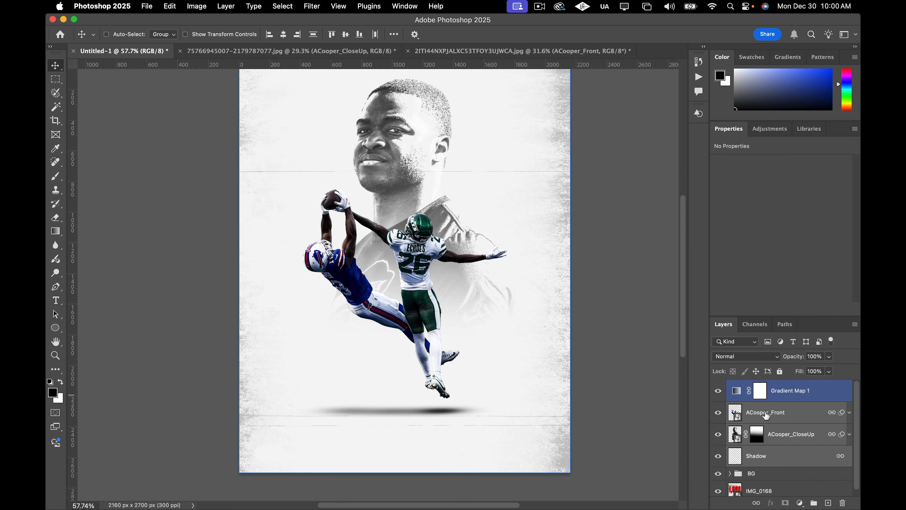
pyautogui.click(798, 437)
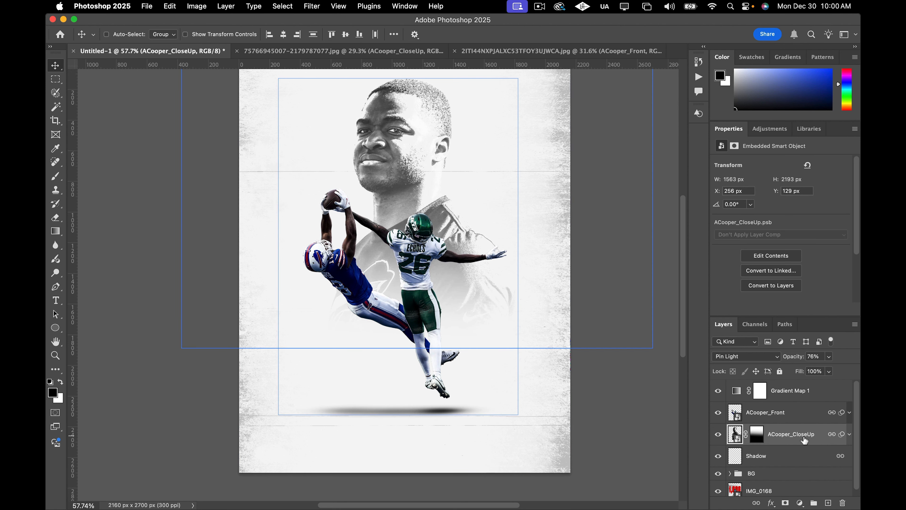
pyautogui.rightClick(822, 437)
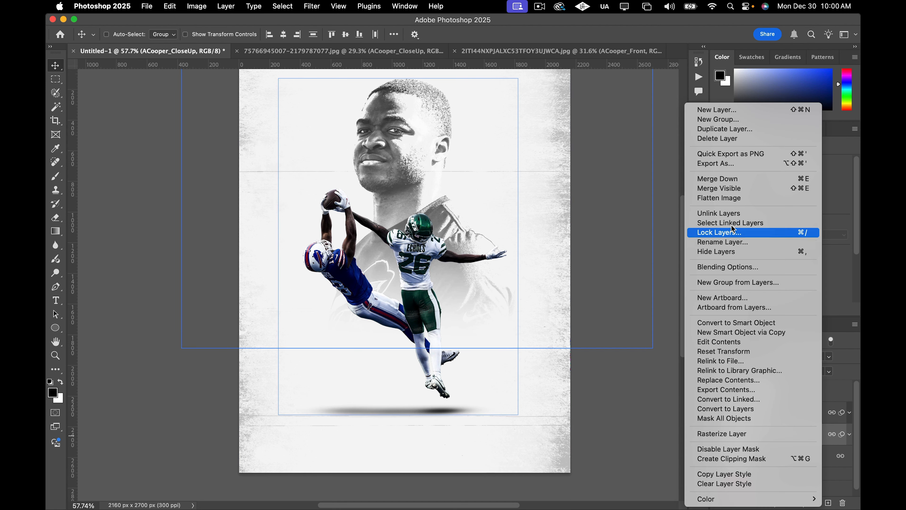
pyautogui.click(730, 215)
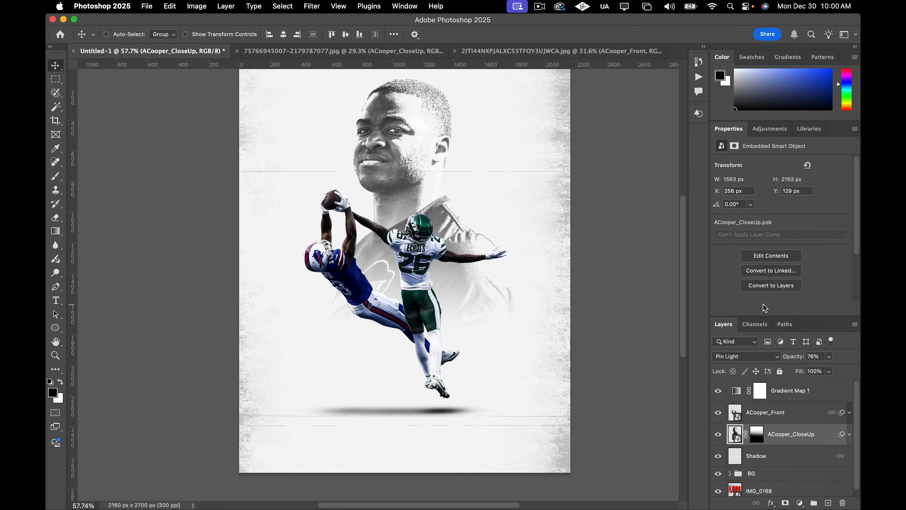
# Move the ACooper_CloseUp layer below the Shadow layer in the layer stack.
pyautogui.click(803, 456)
pyautogui.click(796, 439)
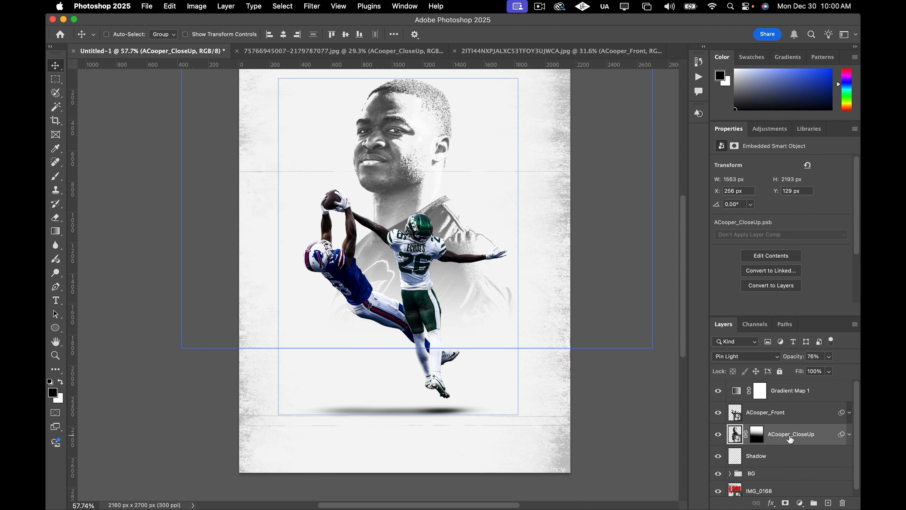
pyautogui.moveTo(789, 439); pyautogui.dragTo(786, 462)
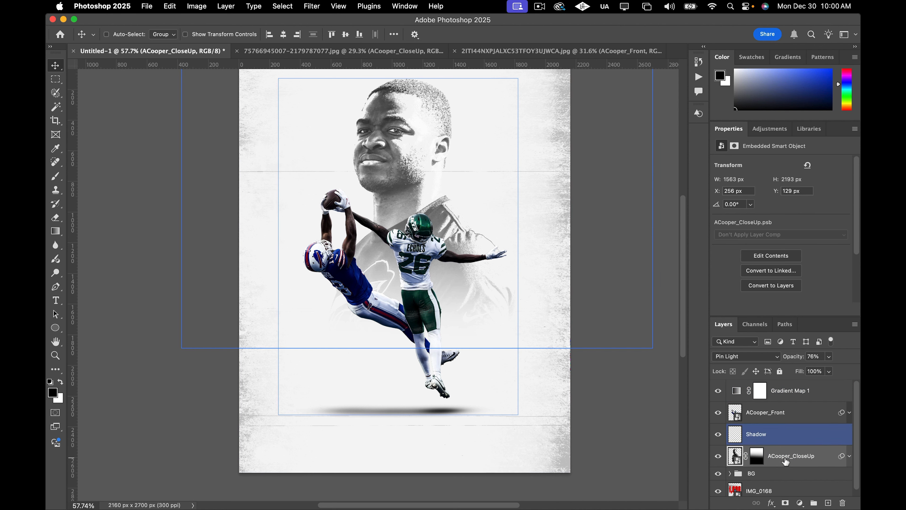
# Move the linked player cutout and shadow slightly right and down on the canvas.
pyautogui.click(796, 438)
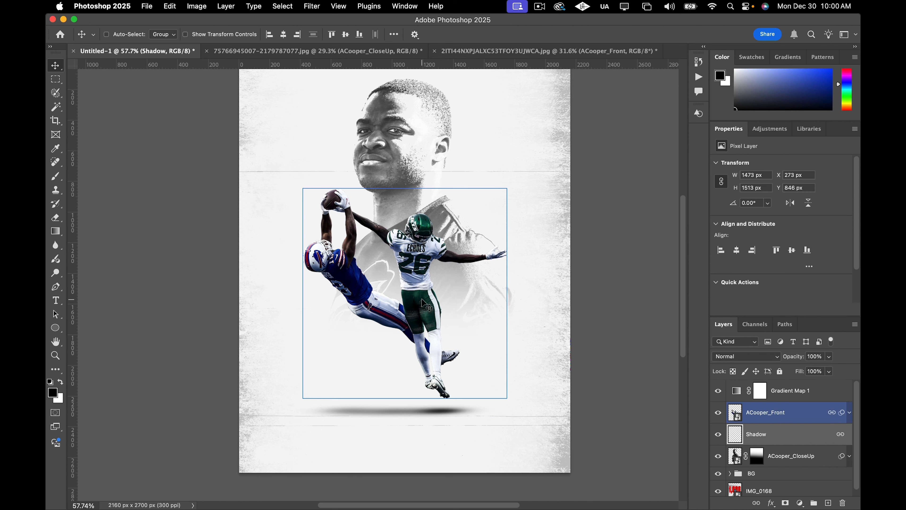
pyautogui.moveTo(423, 304); pyautogui.dragTo(442, 310)
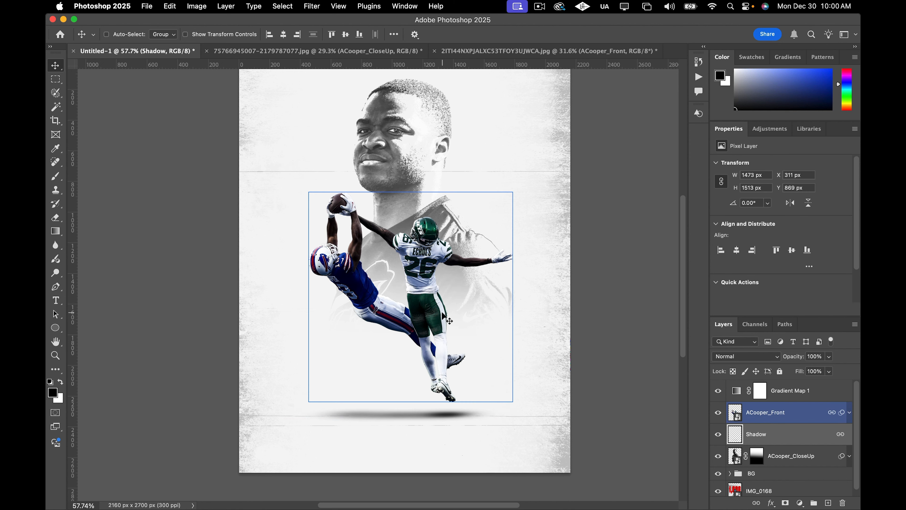
pyautogui.scroll(2, 442, 309)
pyautogui.scroll(-5, 443, 315)
pyautogui.scroll(5, 488, 301)
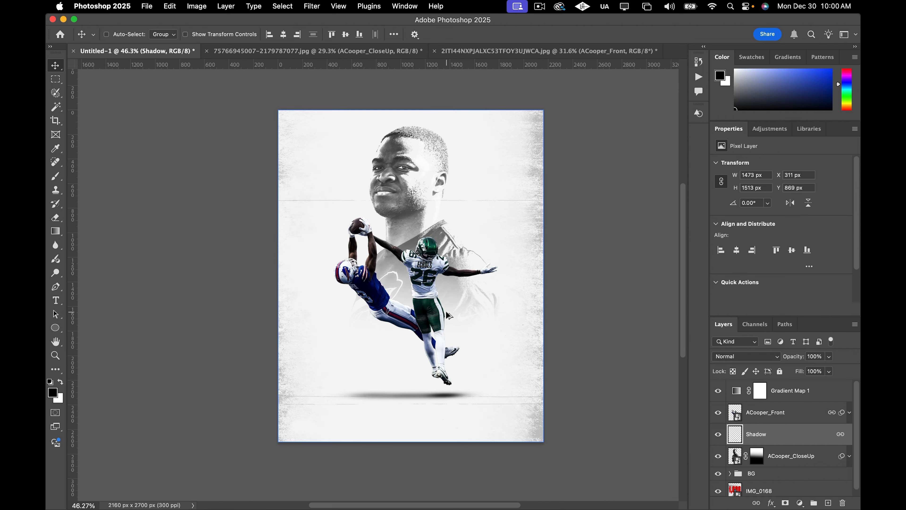
pyautogui.scroll(1, 487, 301)
# Unlink the Shadow layer from the linked ACooper_Front layer.
pyautogui.click(461, 51)
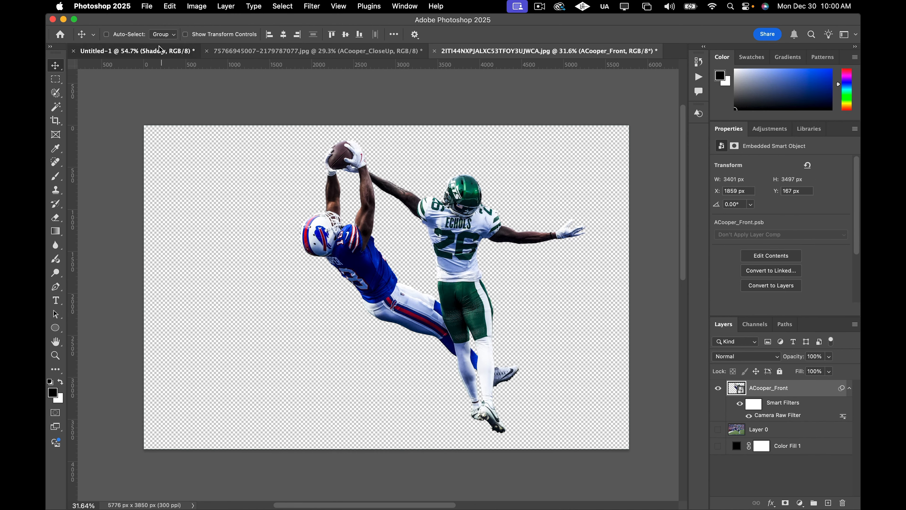
pyautogui.click(135, 51)
pyautogui.rightClick(756, 433)
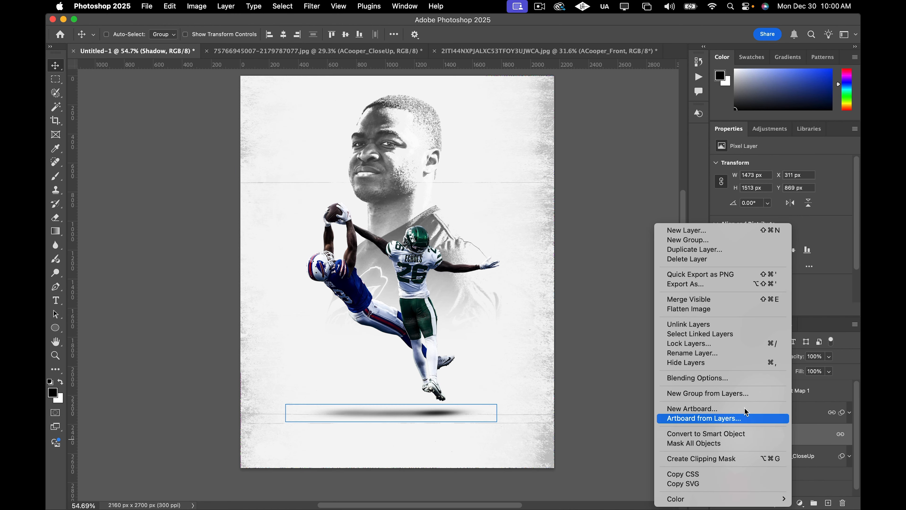
pyautogui.click(700, 324)
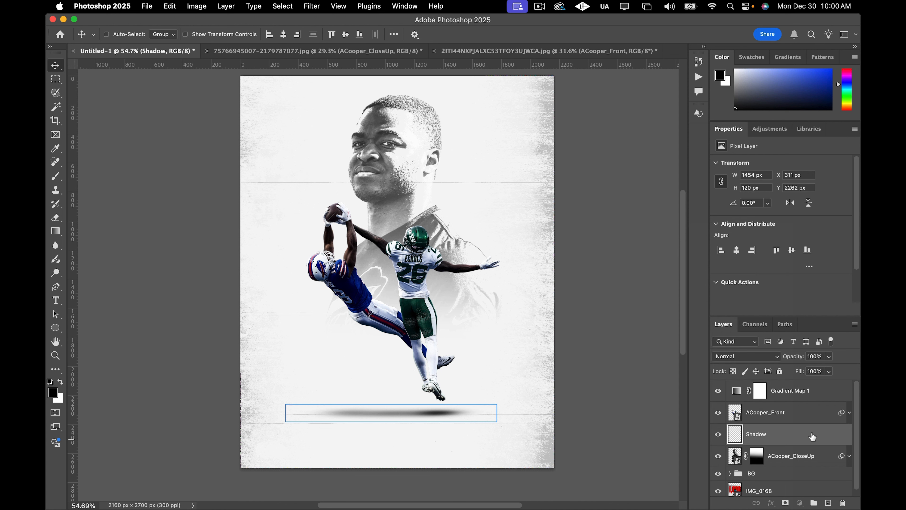
# Nudge the Shadow layer down about 60 px beneath the player cutout.
pyautogui.hotkey('shift', 'Down')
pyautogui.hotkey('shift', 'Down')
pyautogui.hotkey('shift', 'Down')
pyautogui.hotkey('shift', 'Down')
pyautogui.hotkey('shift', 'Down')
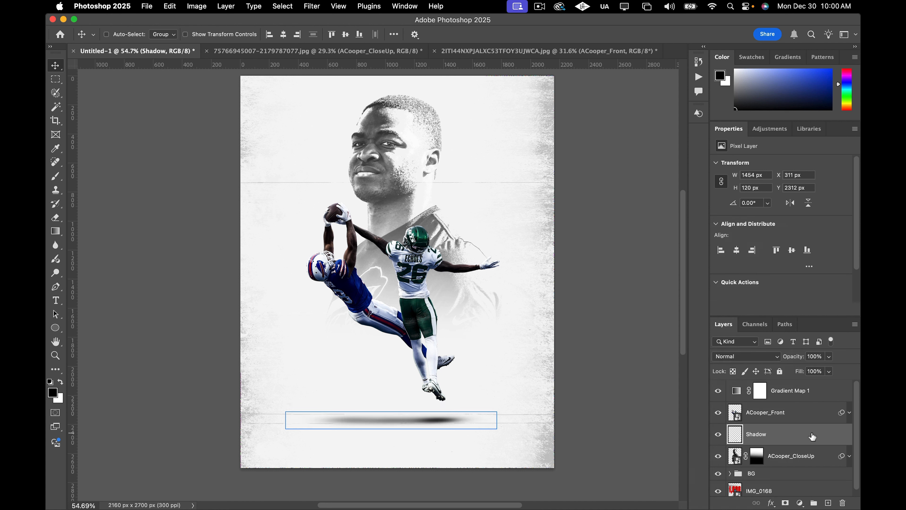
pyautogui.hotkey('shift', 'Down')
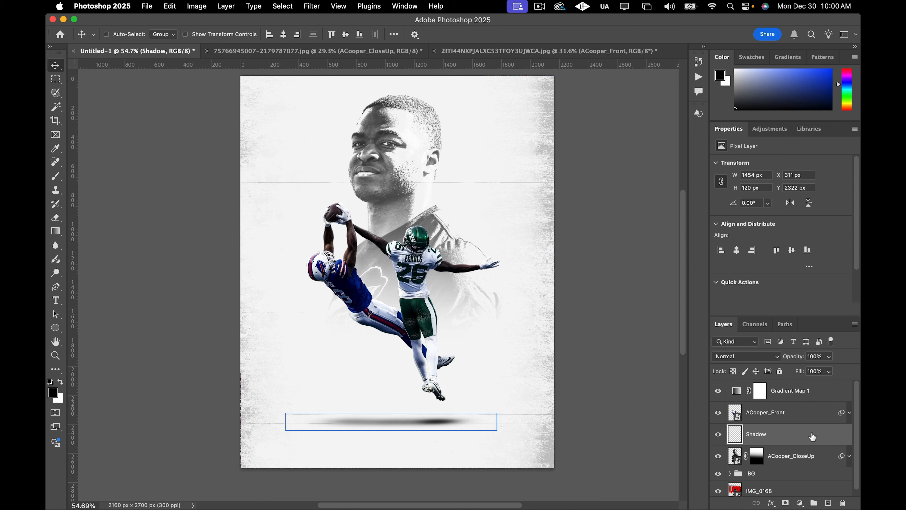
pyautogui.hotkey('shift', 'Up')
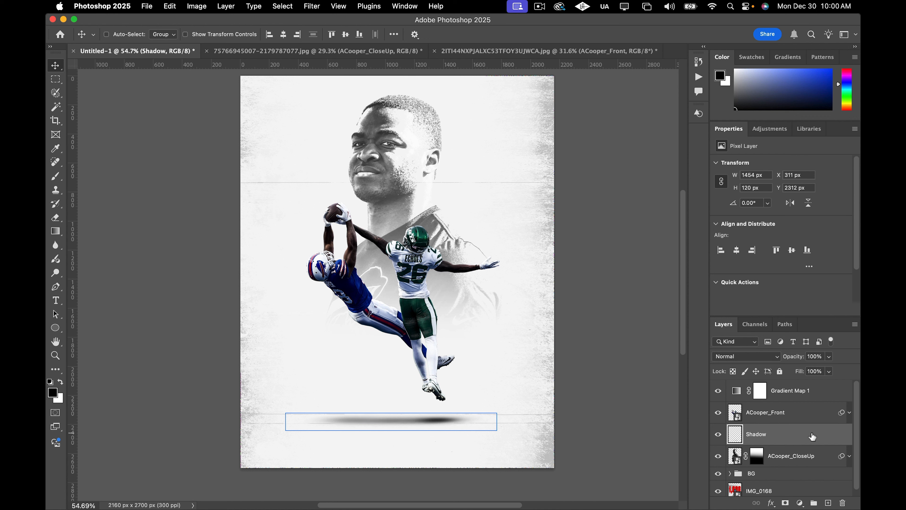
pyautogui.hotkey('shift', 'Down')
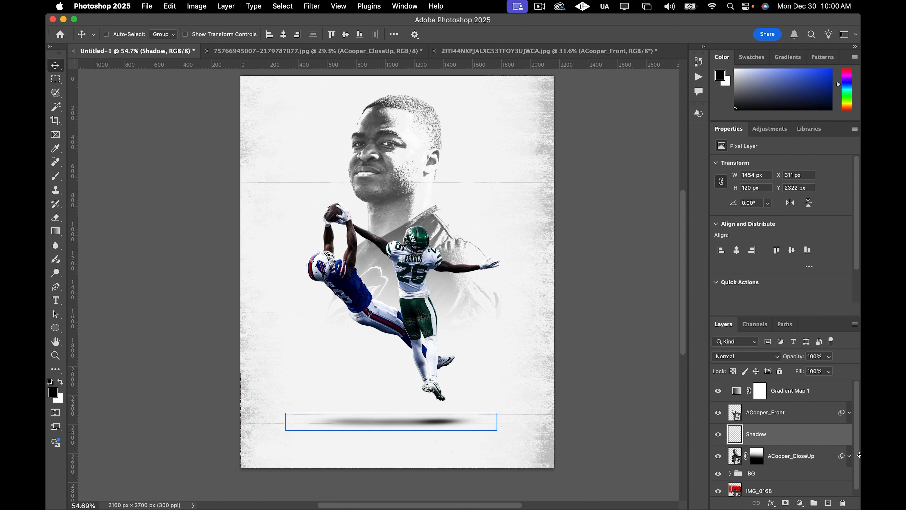
# Add a layer mask to the Shadow layer and fill it with a horizontal gradient across the shadow.
pyautogui.click(787, 503)
pyautogui.press('g')
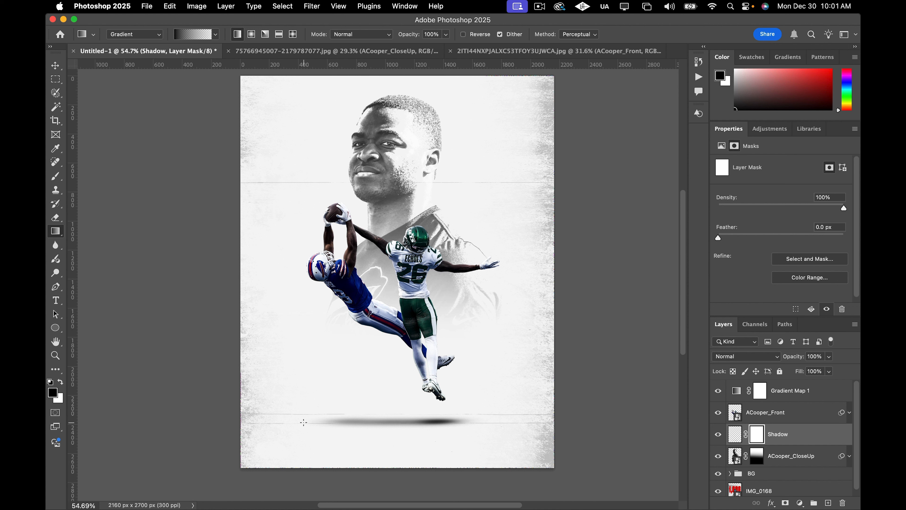
pyautogui.moveTo(301, 421); pyautogui.dragTo(511, 421)
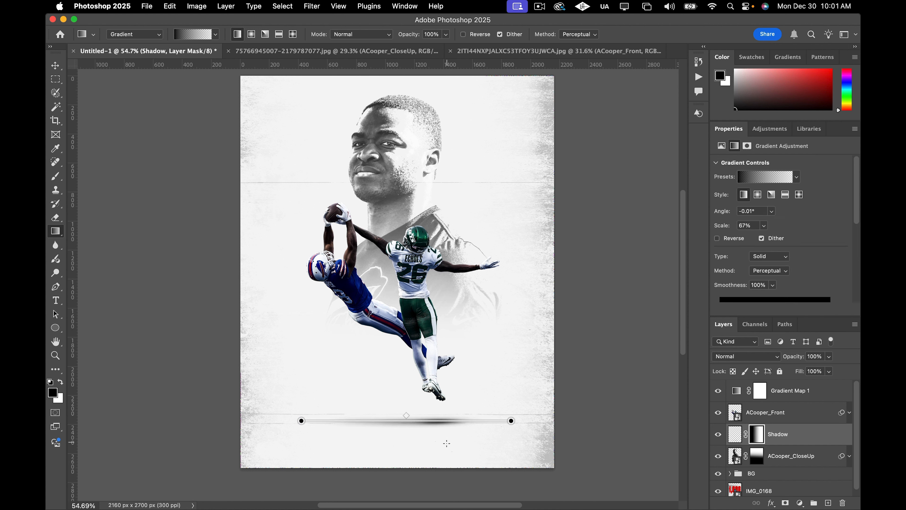
pyautogui.click(56, 66)
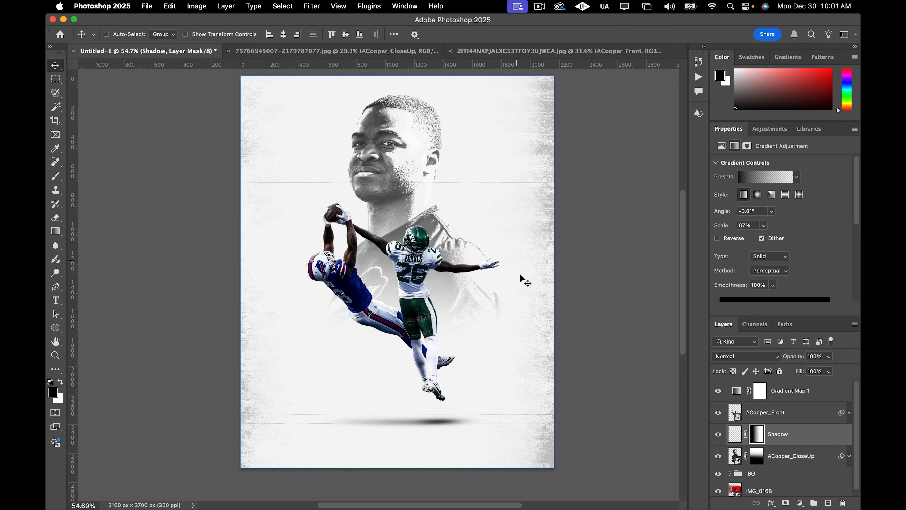
# Select the Shadow layer and lower its opacity to 78%.
pyautogui.click(750, 398)
pyautogui.click(749, 410)
pyautogui.click(790, 432)
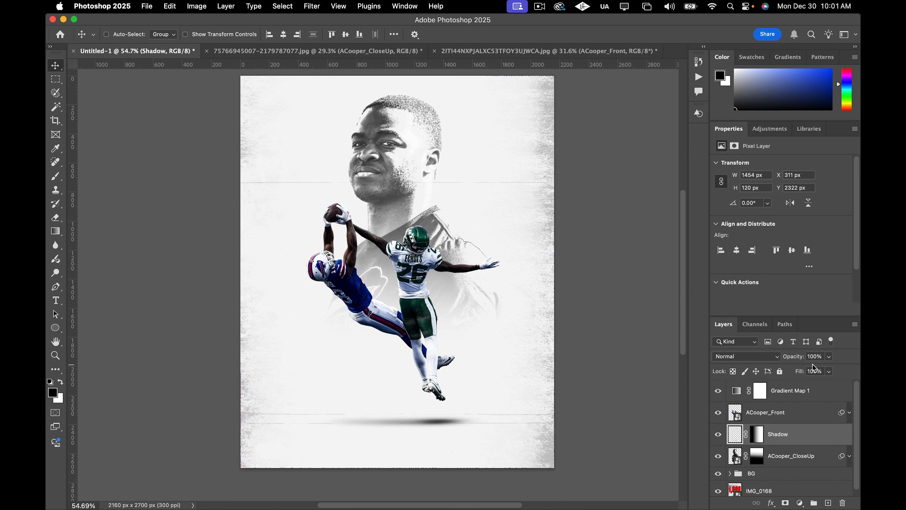
pyautogui.click(829, 357)
pyautogui.moveTo(829, 370); pyautogui.dragTo(820, 372)
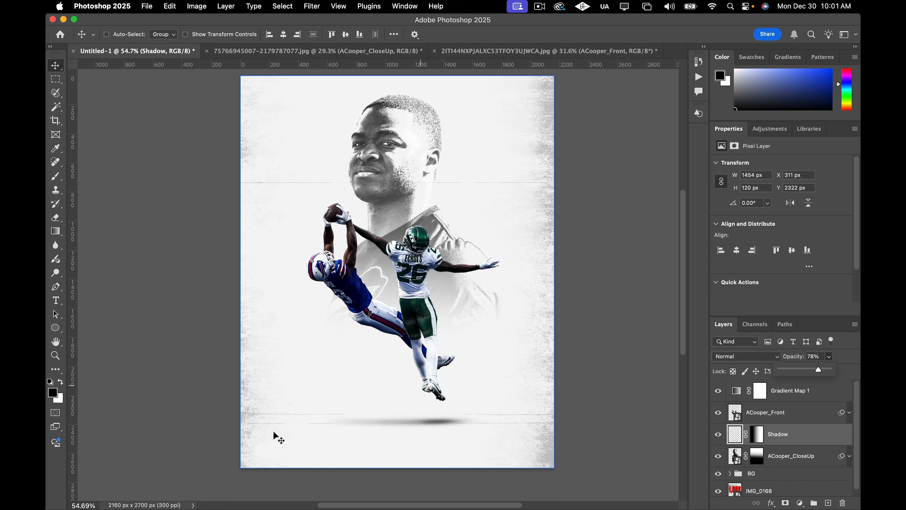
# Select the ACooper_Front and Shadow layers and link them together again.
pyautogui.scroll(-2, 317, 368)
pyautogui.scroll(2, 322, 360)
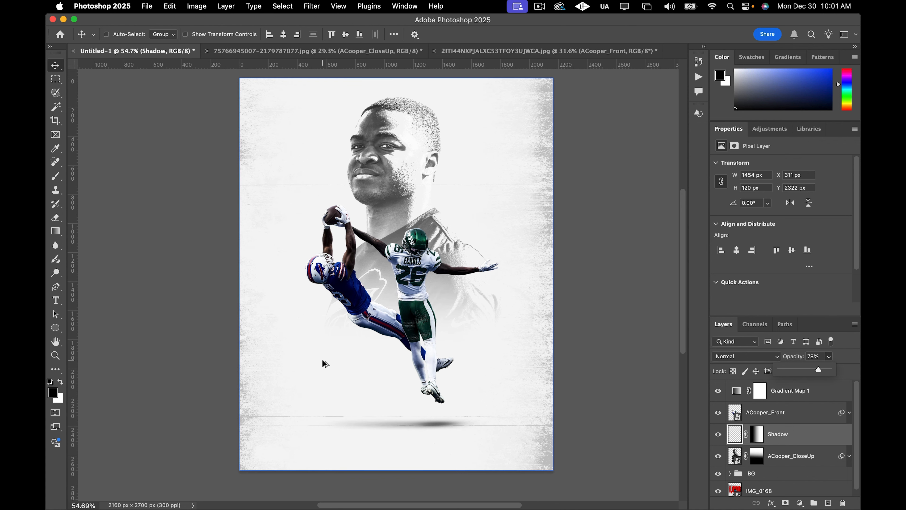
pyautogui.click(56, 65)
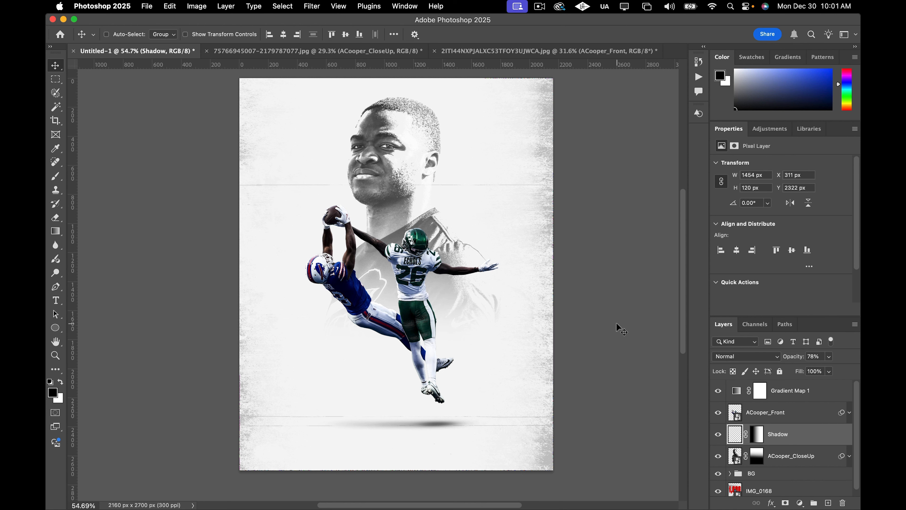
pyautogui.scroll(2, 617, 323)
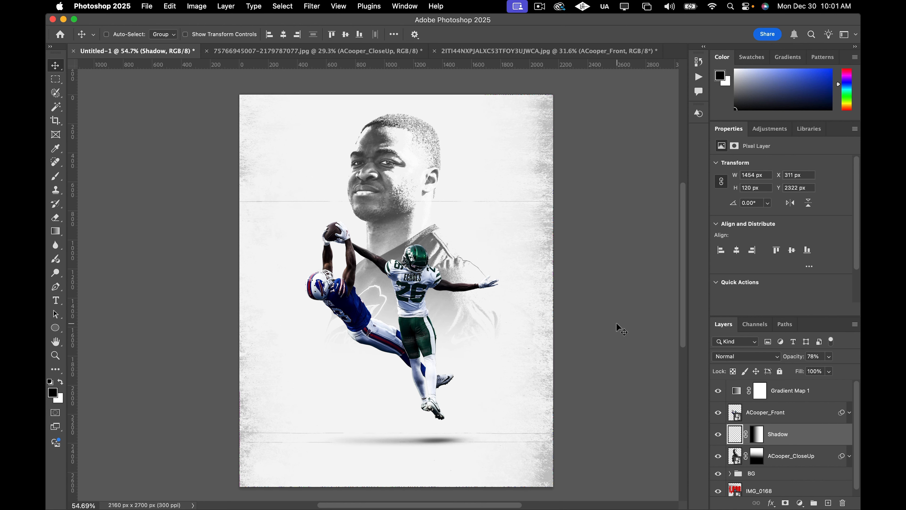
pyautogui.press('t')
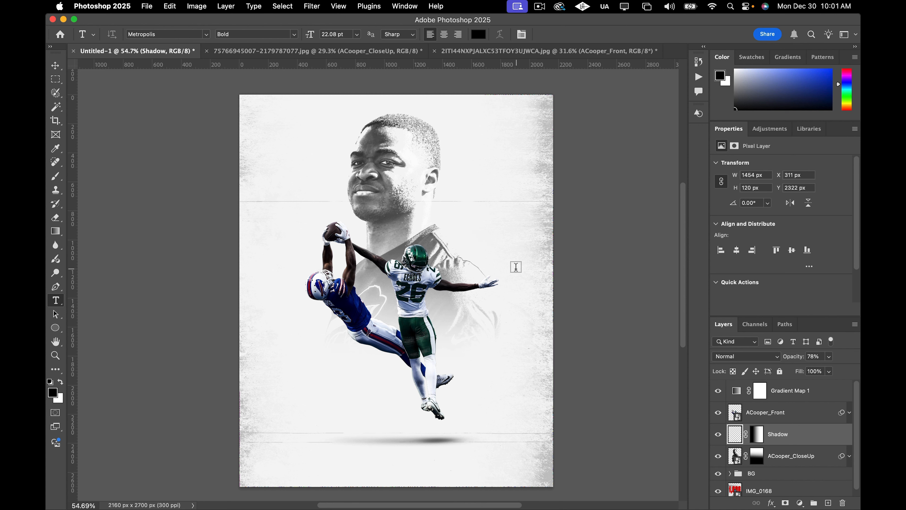
pyautogui.scroll(-1, 471, 249)
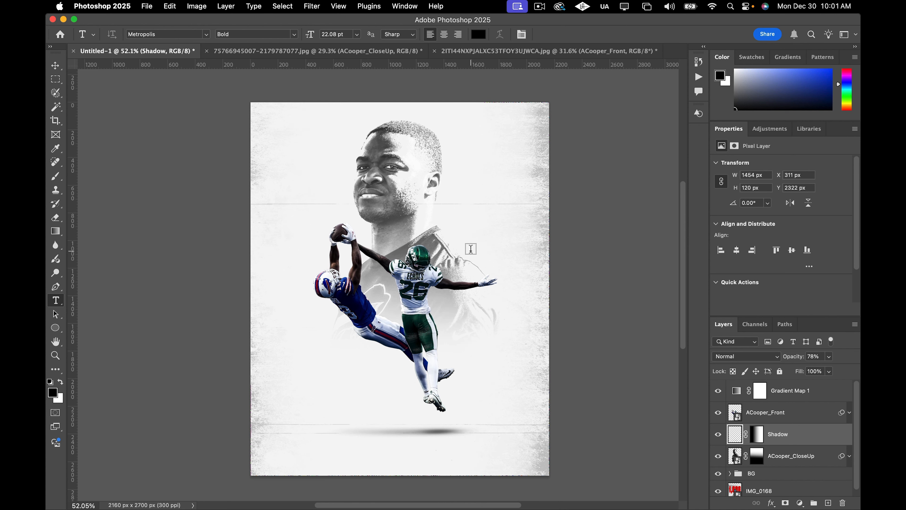
pyautogui.hscroll(-3, 471, 249)
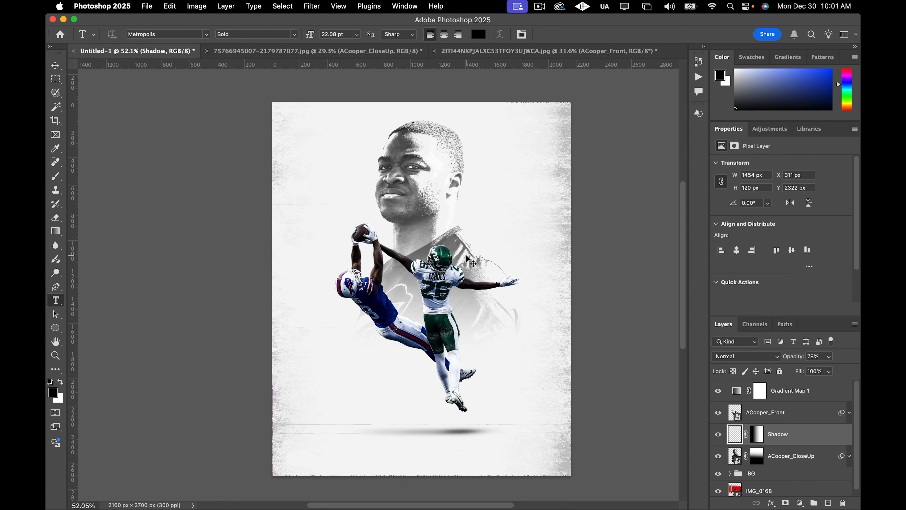
pyautogui.hscroll(-1, 467, 259)
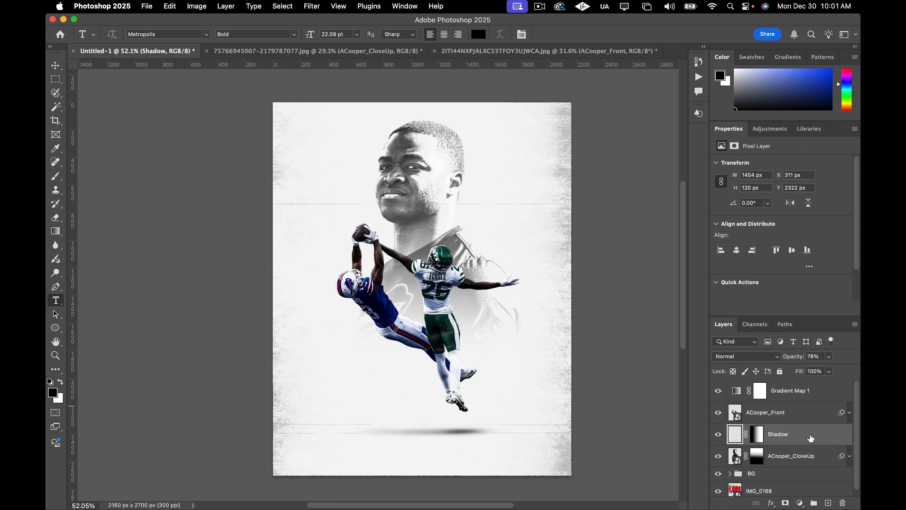
pyautogui.keyDown('shift'); pyautogui.click(819, 419); pyautogui.keyUp('shift')
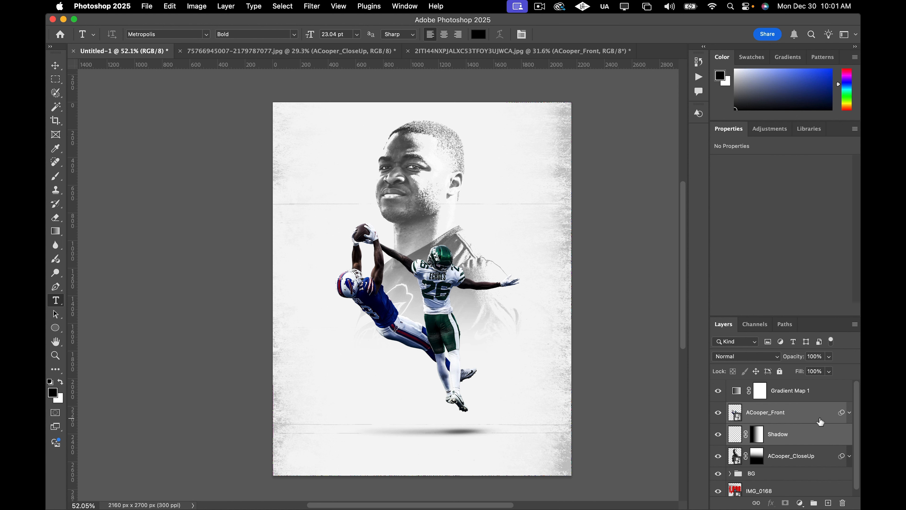
pyautogui.rightClick(821, 422)
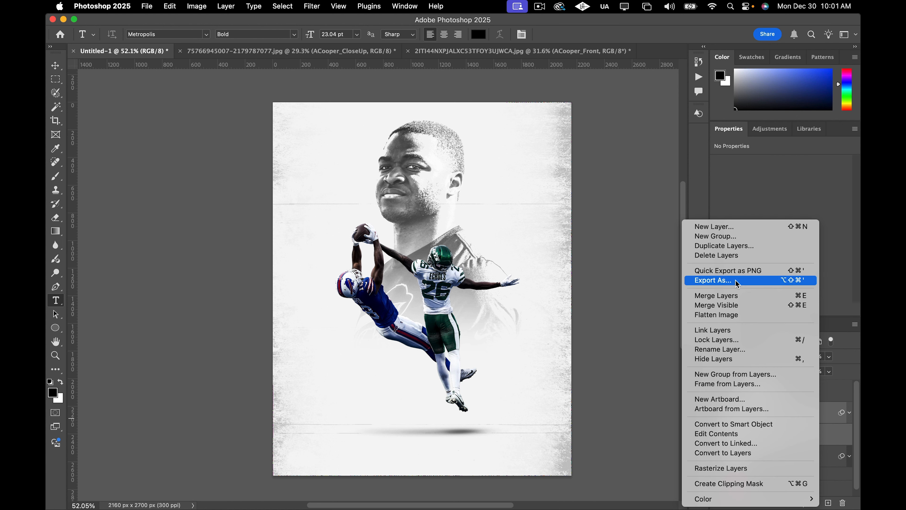
pyautogui.click(722, 331)
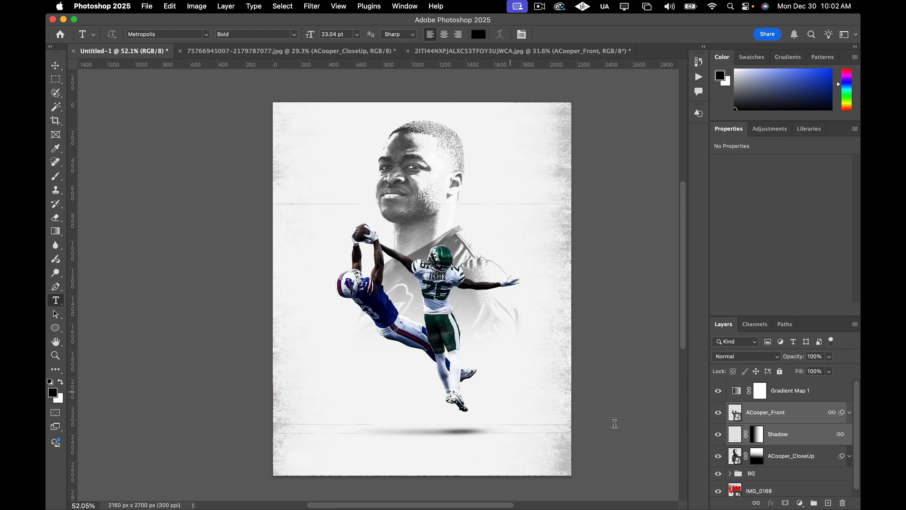
# Add a red Metropolis Bold text layer reading 10,000 above the ACooper_CloseUp layer.
pyautogui.click(791, 457)
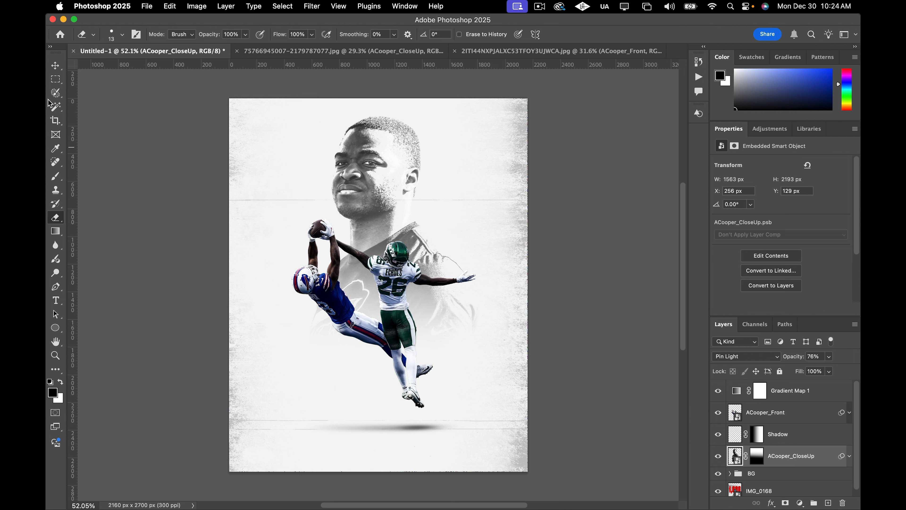
pyautogui.click(55, 65)
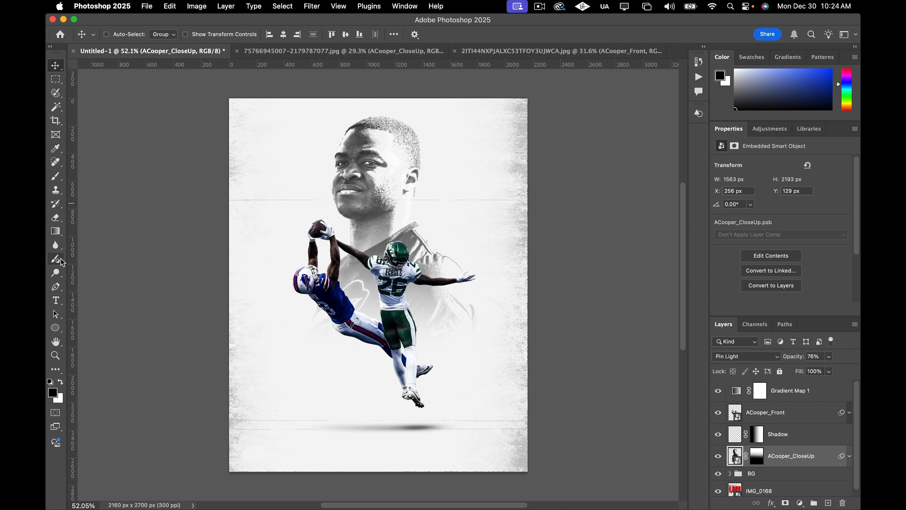
pyautogui.click(55, 300)
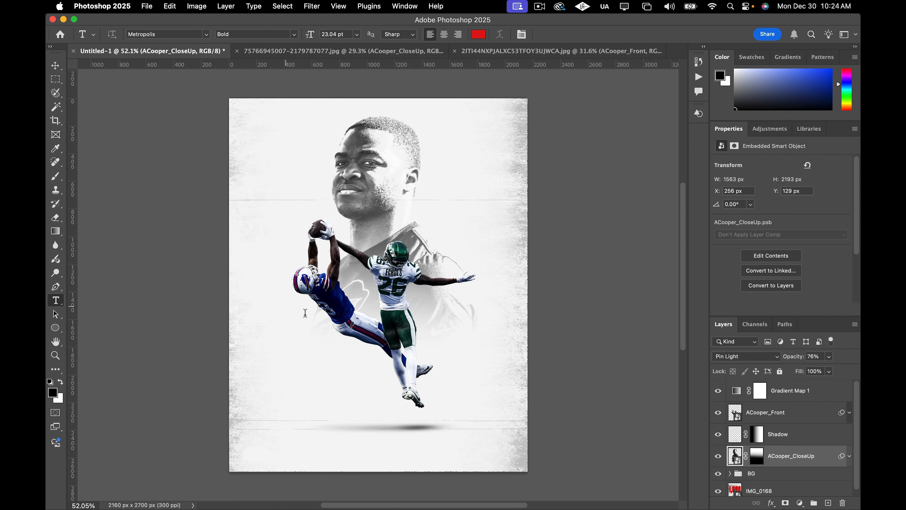
pyautogui.click(286, 306)
pyautogui.write('10,000')
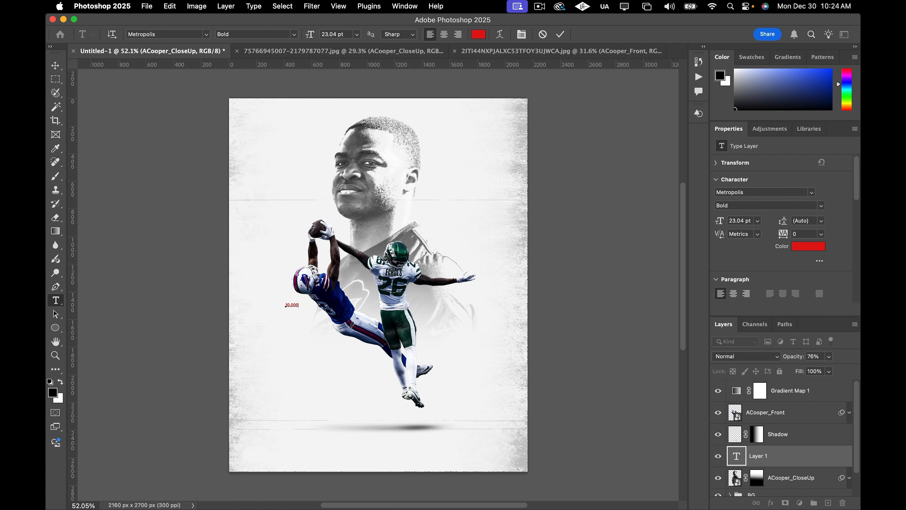
pyautogui.click(56, 64)
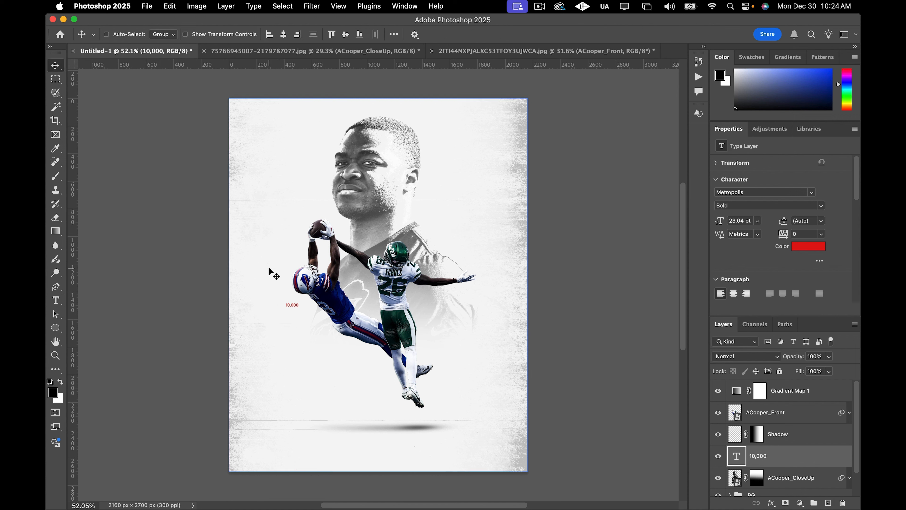
# Free-transform the 10,000 text to about 2215% and move it up across the close-up's shoulders behind the players.
pyautogui.press('cmd+t')
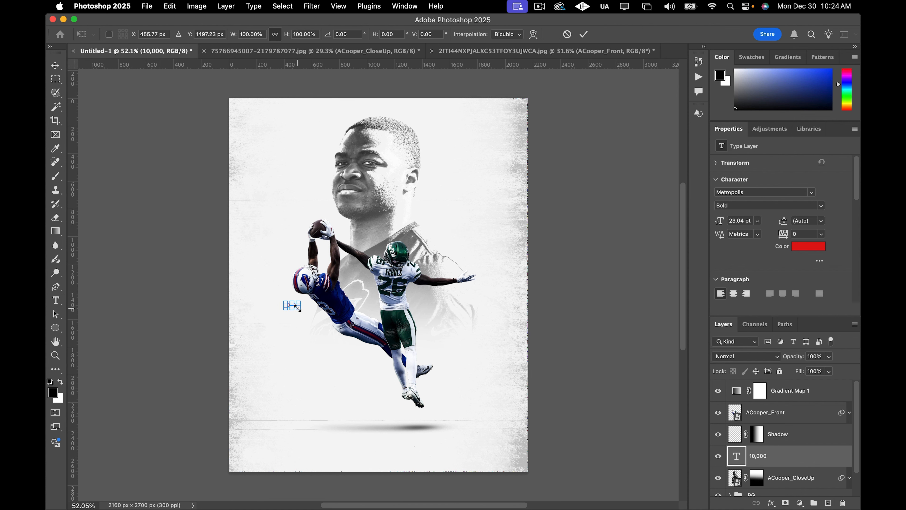
pyautogui.moveTo(299, 309); pyautogui.dragTo(506, 390)
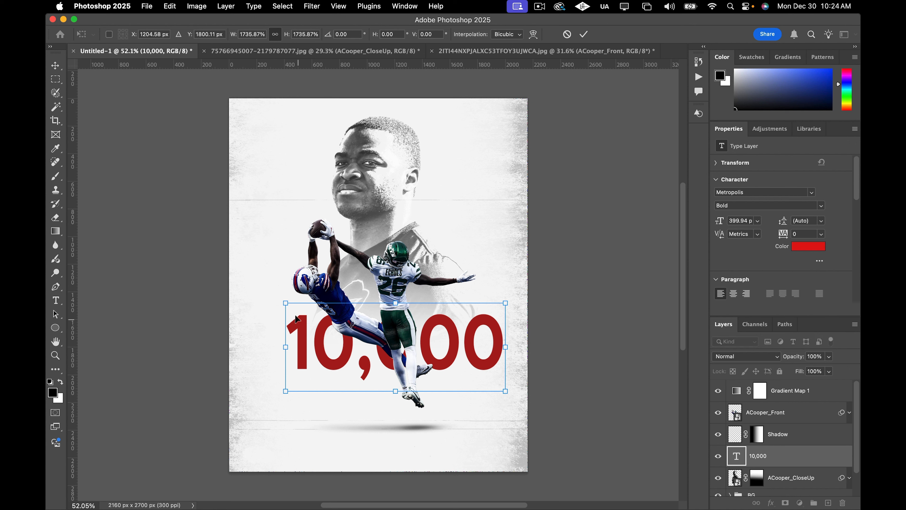
pyautogui.moveTo(285, 303); pyautogui.dragTo(232, 281)
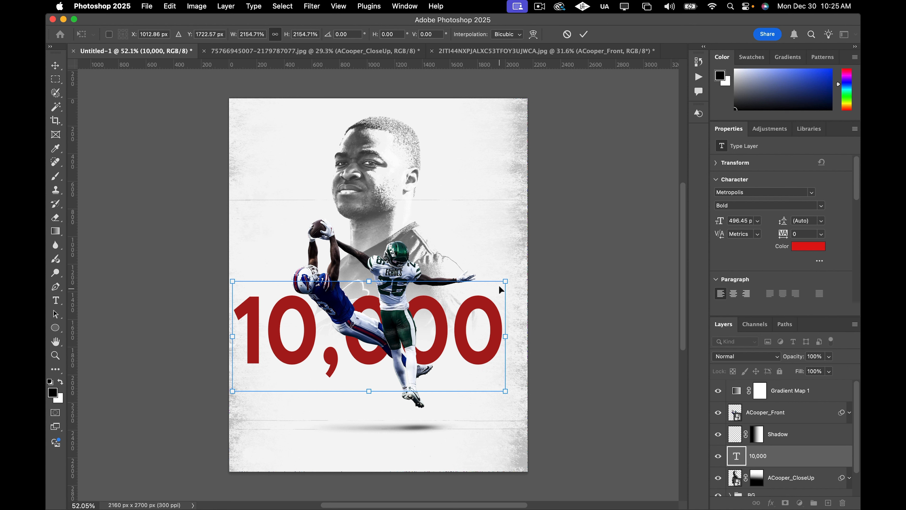
pyautogui.moveTo(506, 277)
pyautogui.mouseDown()
pyautogui.moveTo(522, 268)
pyautogui.moveTo(513, 277)
pyautogui.mouseUp()
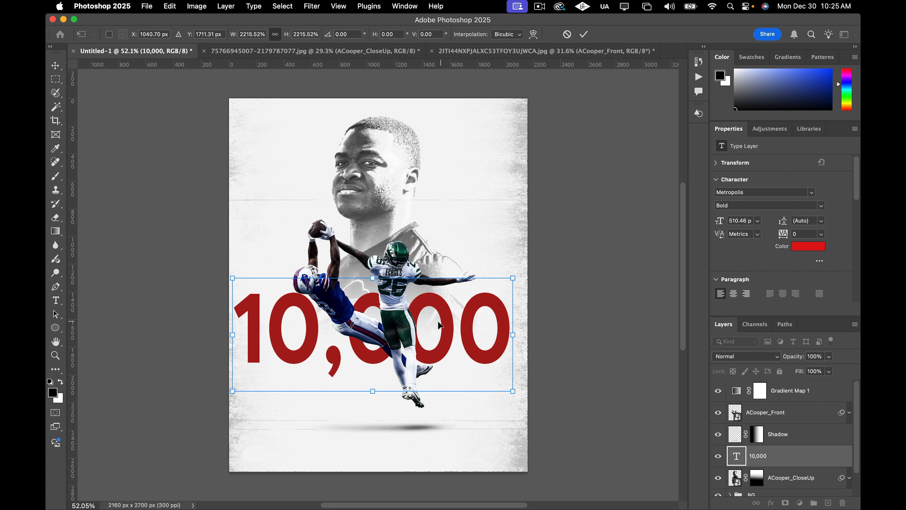
pyautogui.moveTo(438, 324); pyautogui.dragTo(446, 252)
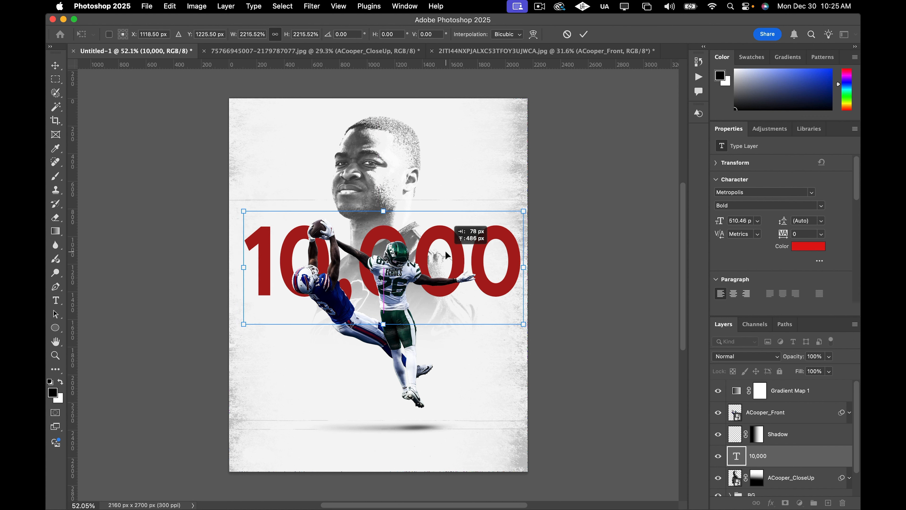
pyautogui.moveTo(447, 251); pyautogui.dragTo(446, 252)
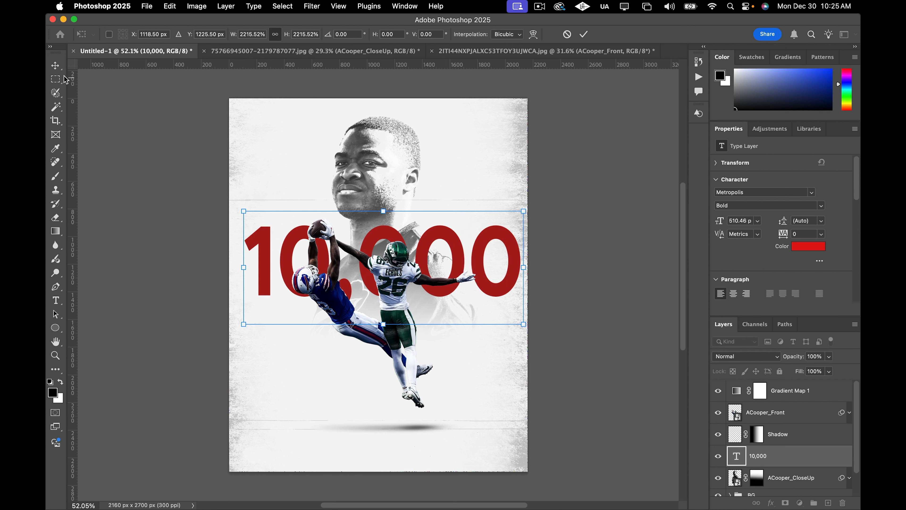
pyautogui.click(58, 68)
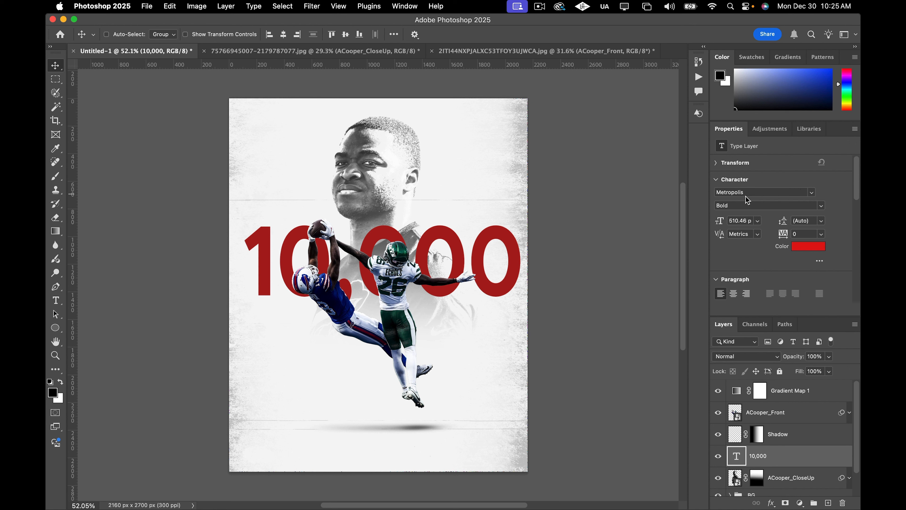
# Change the 10,000 text's font style in Metropolis to Black.
pyautogui.click(822, 206)
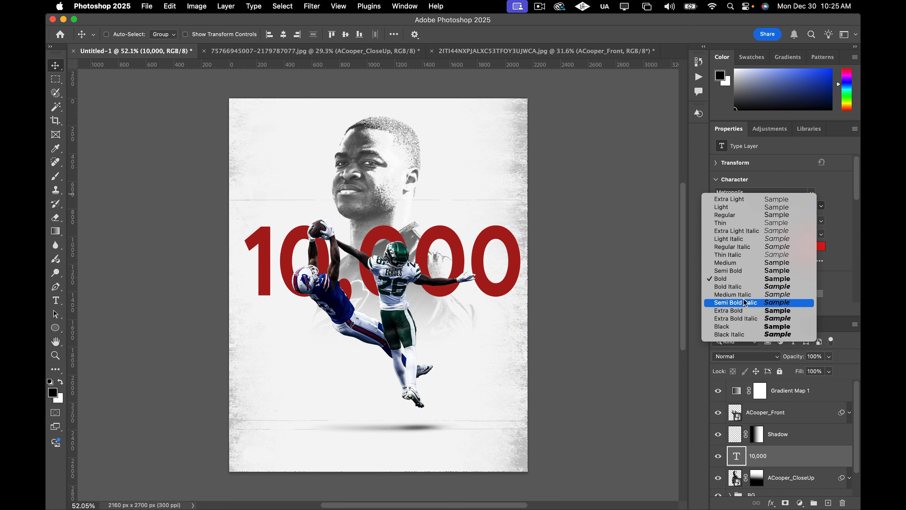
pyautogui.click(737, 315)
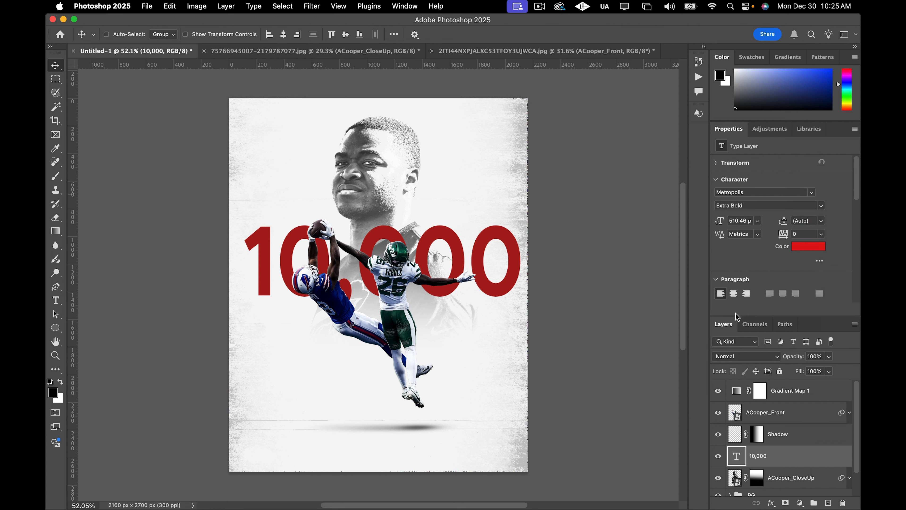
pyautogui.doubleClick(737, 457)
pyautogui.click(821, 206)
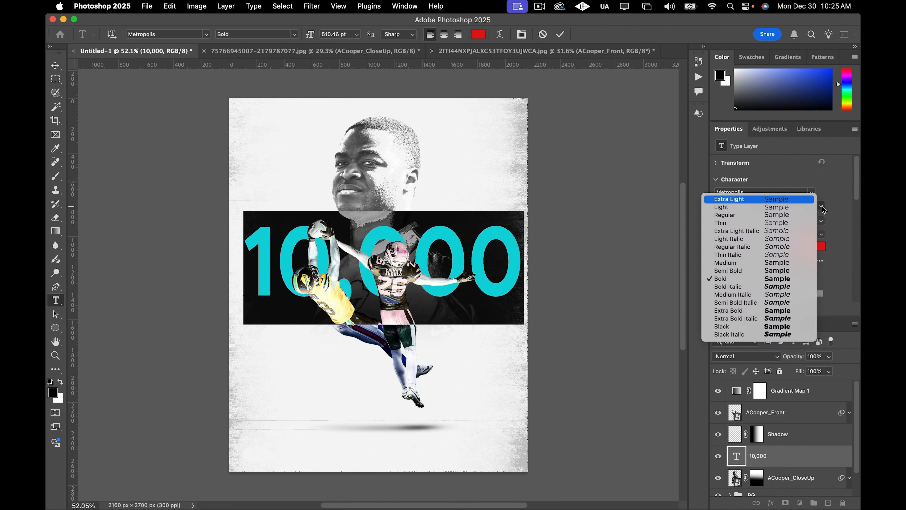
pyautogui.click(742, 324)
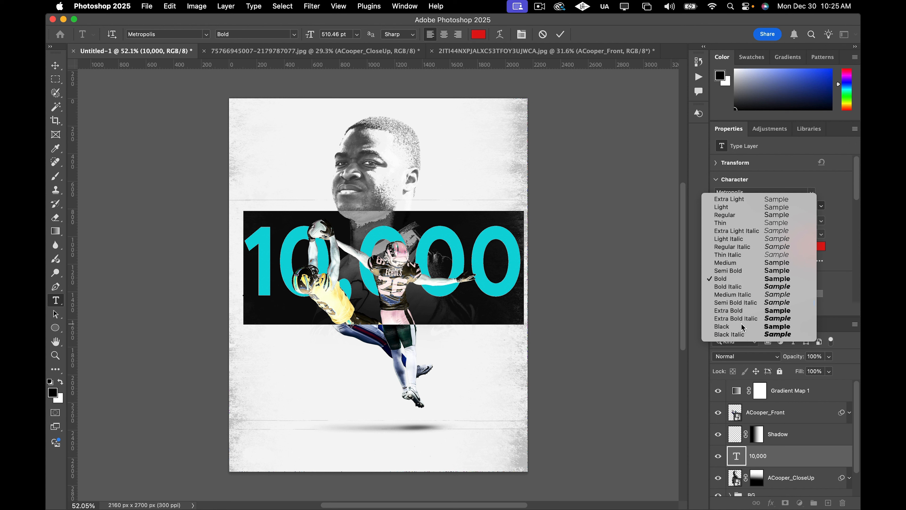
# Set the 10,000 text's vertical scale to 44% and shift the headline slightly to sit behind the players.
pyautogui.click(56, 66)
pyautogui.moveTo(483, 261); pyautogui.dragTo(474, 260)
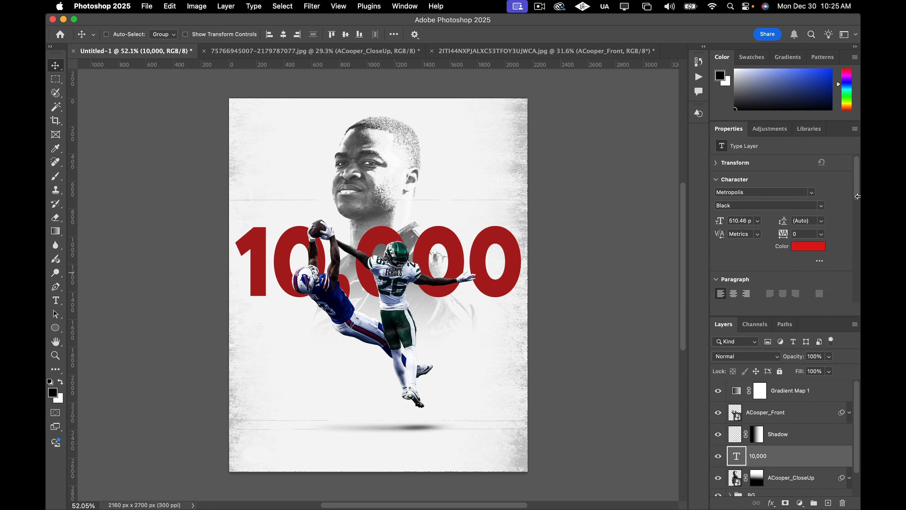
pyautogui.moveTo(858, 200); pyautogui.dragTo(849, 243)
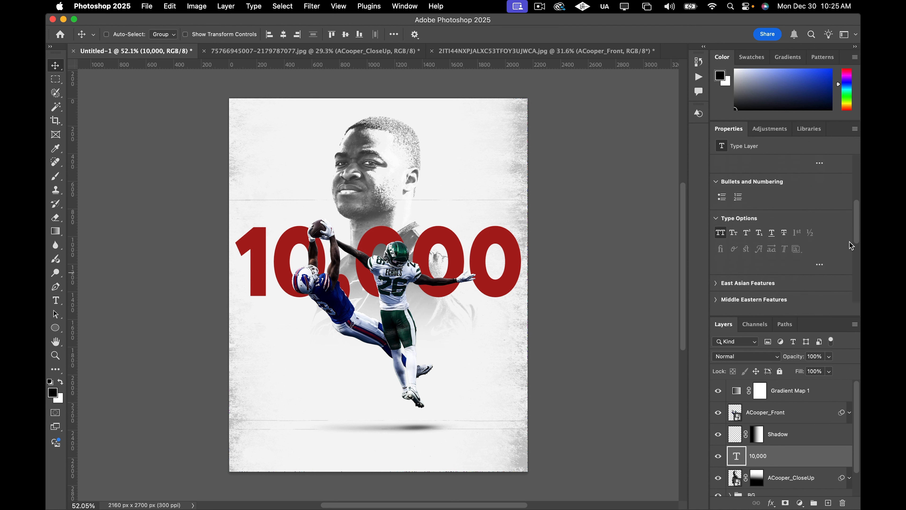
pyautogui.scroll(5, 767, 255)
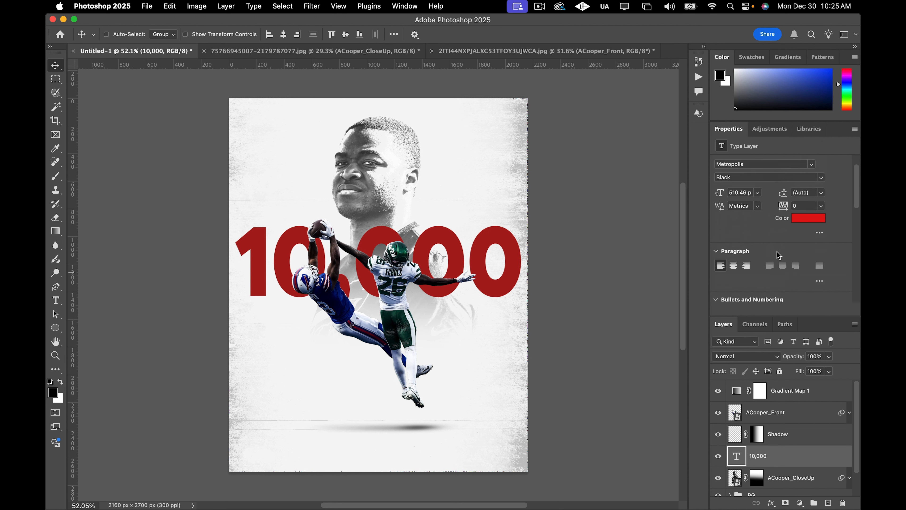
pyautogui.click(821, 233)
pyautogui.moveTo(719, 219); pyautogui.dragTo(725, 216)
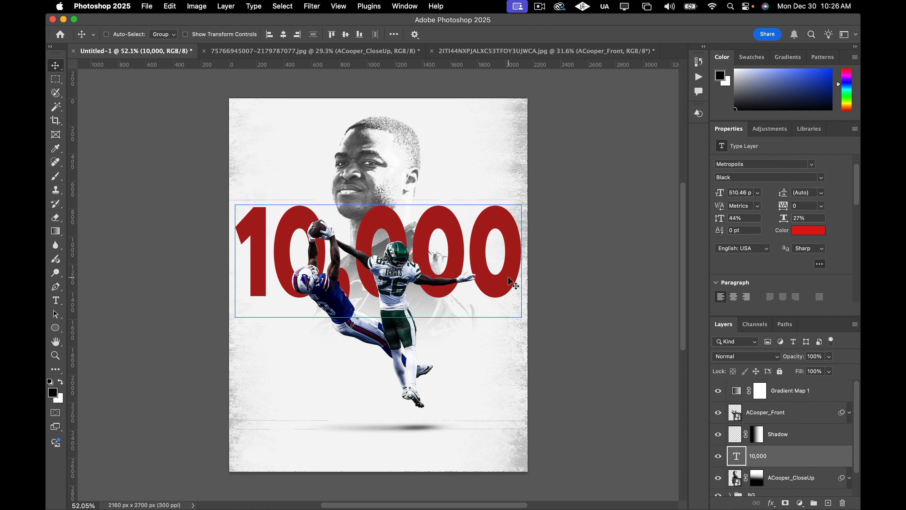
pyautogui.moveTo(509, 278); pyautogui.dragTo(507, 281)
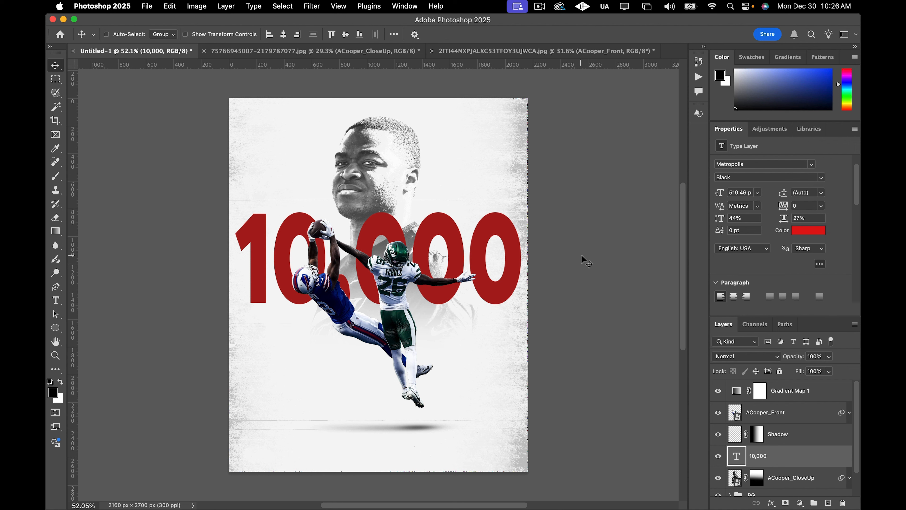
# Nudge the ACooper_Front player layer a little further down the canvas.
pyautogui.click(796, 416)
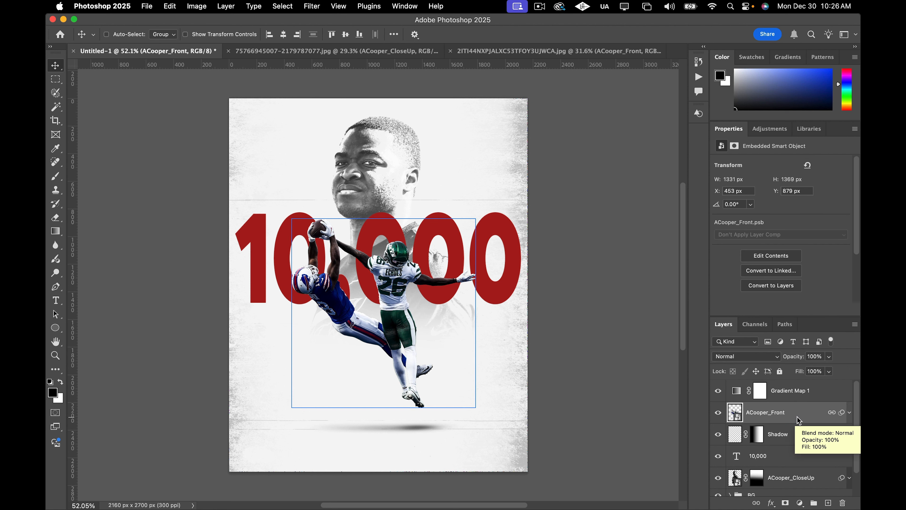
pyautogui.hotkey('shift', 'Down')
pyautogui.hotkey('shift', 'Down')
pyautogui.hotkey('shift', 'Down')
pyautogui.hotkey('shift', 'Down')
pyautogui.hotkey('shift', 'Down')
pyautogui.hotkey('shift', 'Down')
pyautogui.hotkey('shift', 'Down')
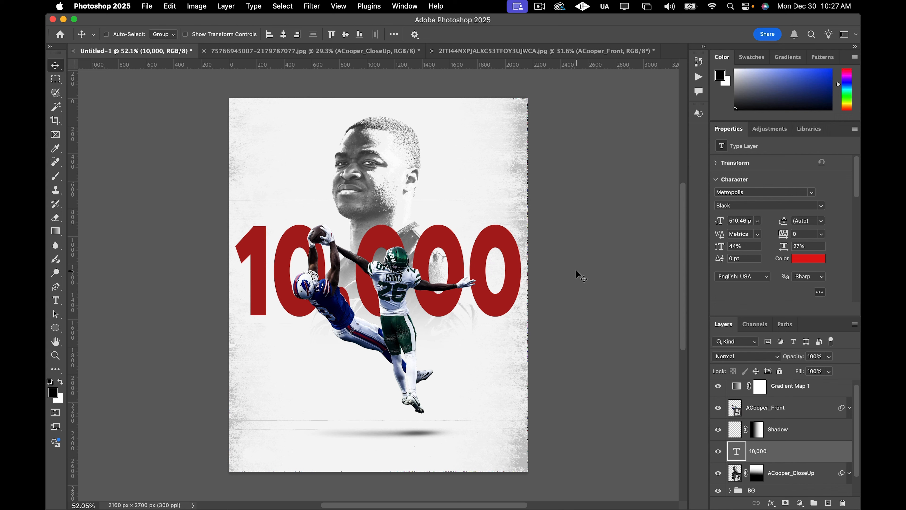
pyautogui.scroll(-1, 581, 280)
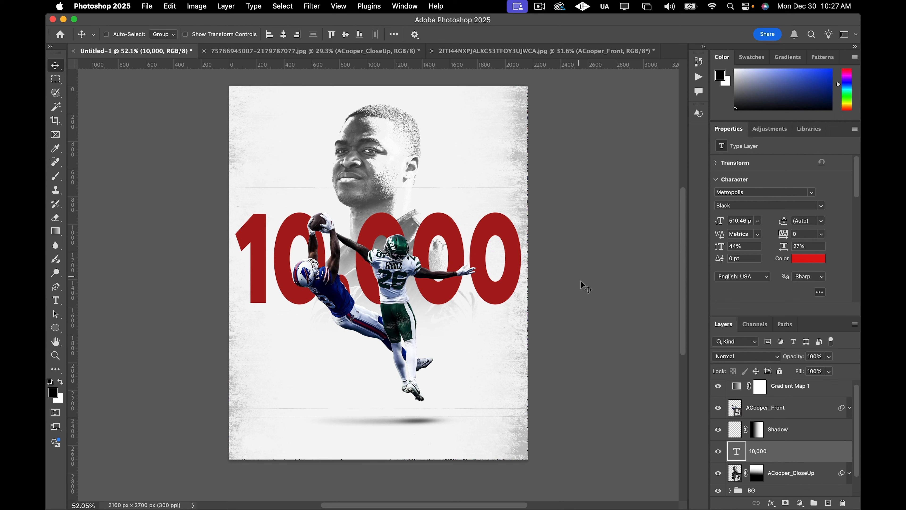
pyautogui.scroll(-2, 574, 319)
pyautogui.hscroll(2, 567, 329)
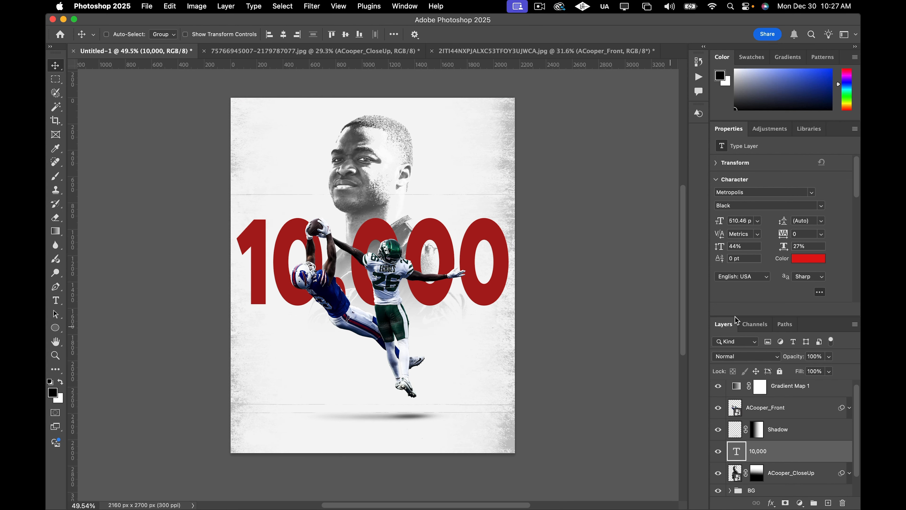
# Browse the font list and change the 10,000 text's font to Halyard Display Black.
pyautogui.click(813, 193)
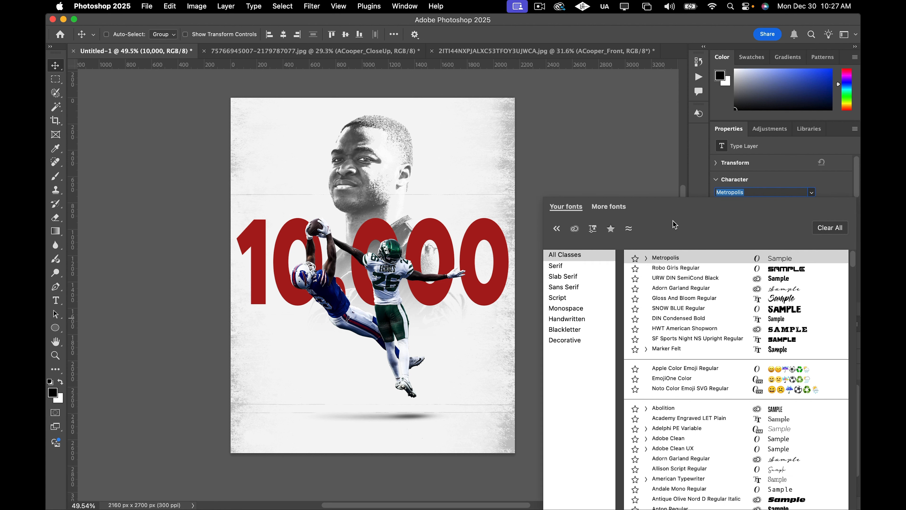
pyautogui.press('Down')
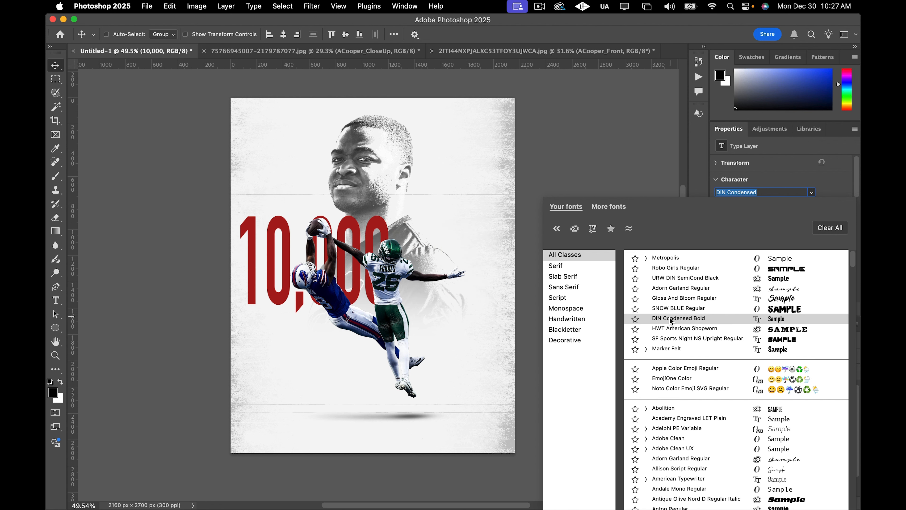
pyautogui.scroll(-5, 689, 400)
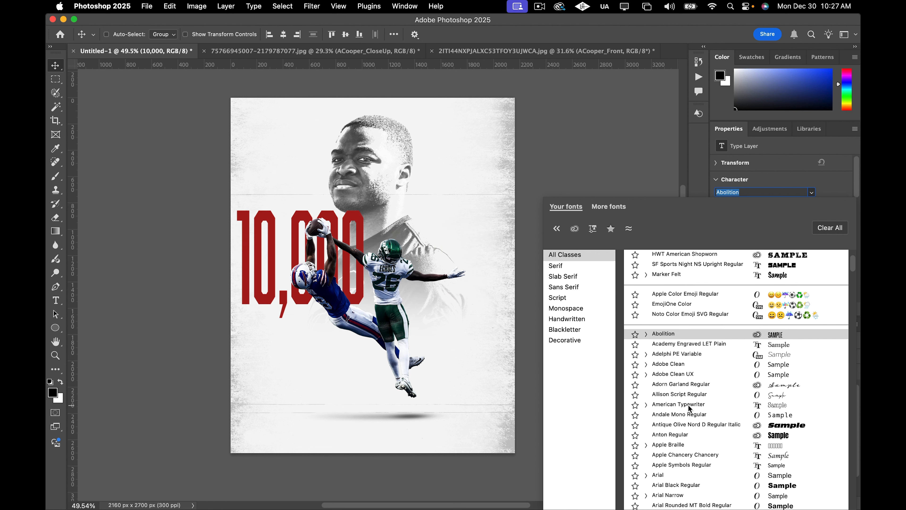
pyautogui.scroll(-12, 689, 400)
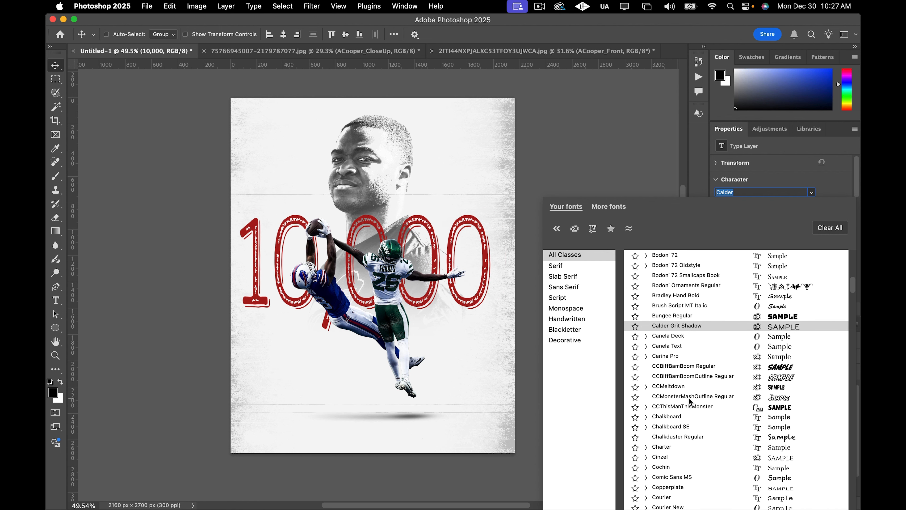
pyautogui.scroll(-1, 689, 400)
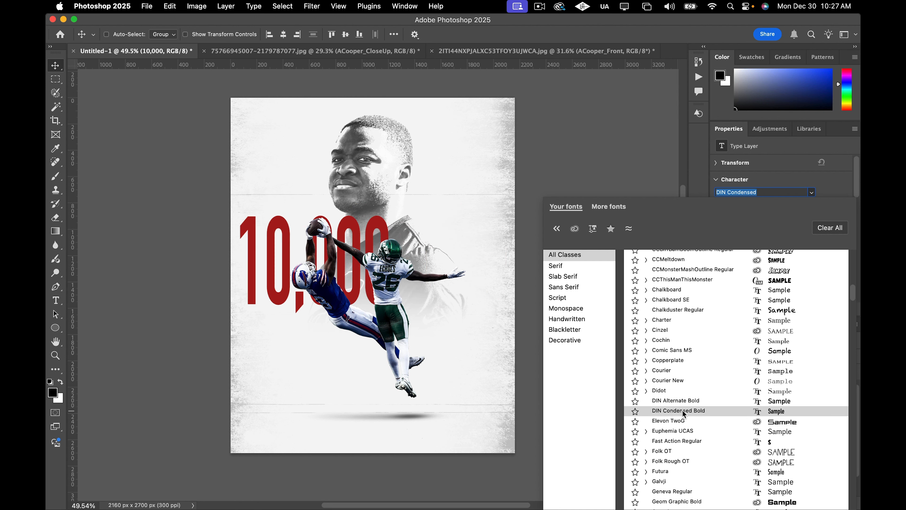
pyautogui.scroll(-1, 684, 415)
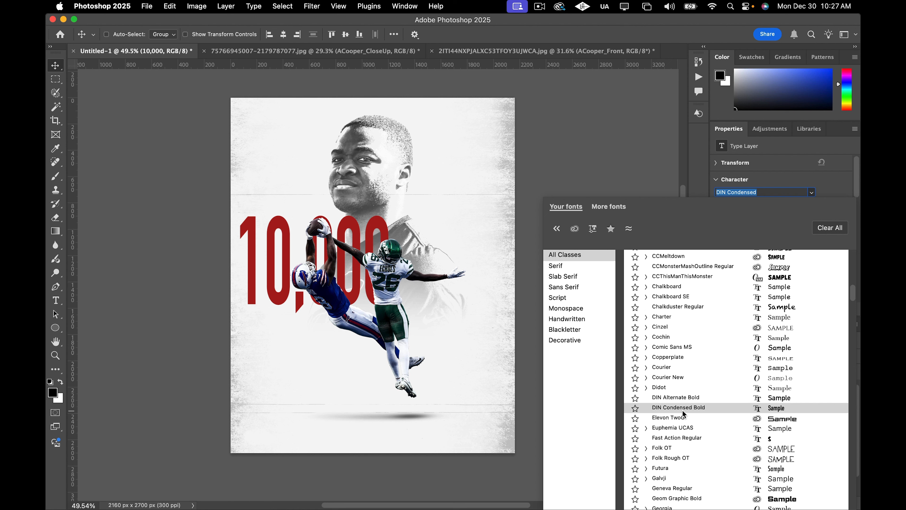
pyautogui.scroll(-6, 684, 414)
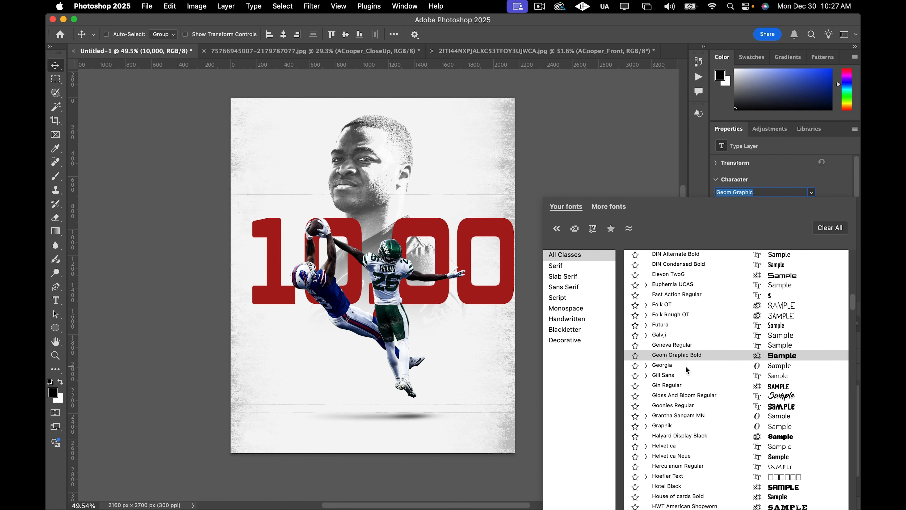
pyautogui.scroll(-2, 684, 369)
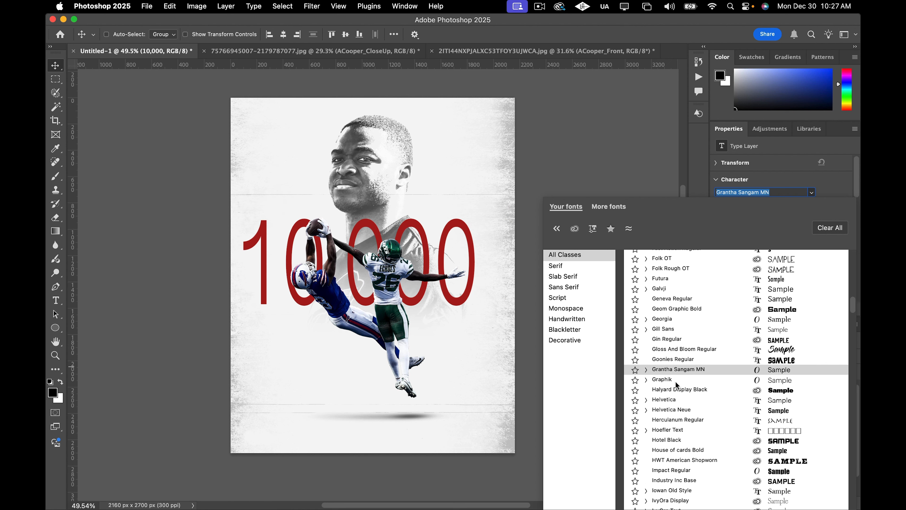
pyautogui.click(669, 391)
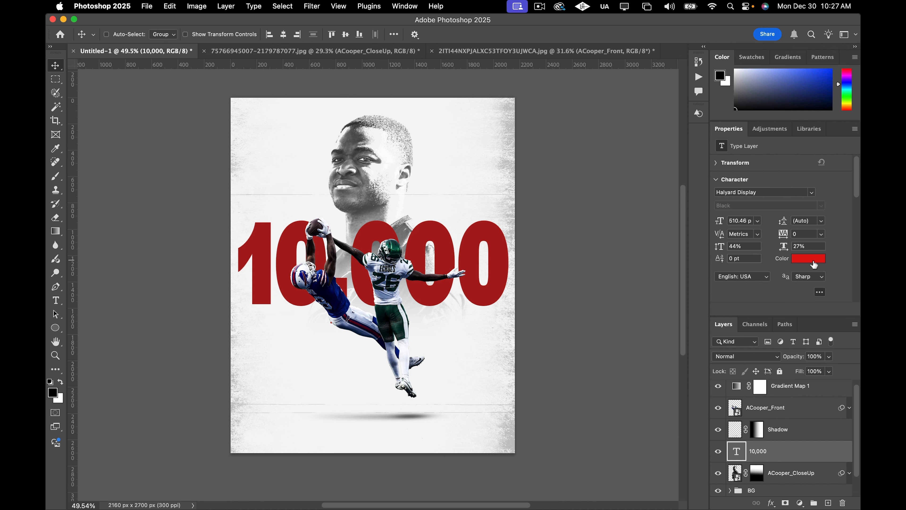
# Set the 10,000 text's vertical scale to 47% and shift it slightly right.
pyautogui.click(820, 290)
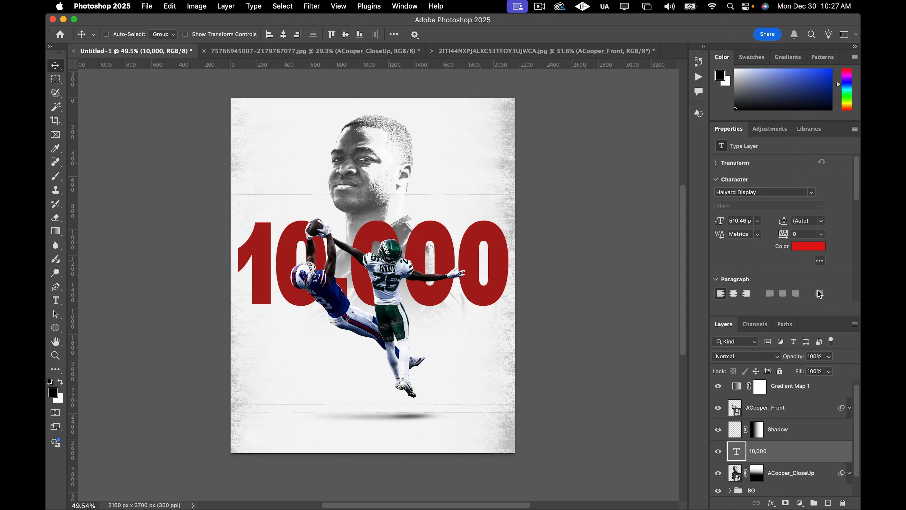
pyautogui.click(822, 261)
pyautogui.scroll(-3, 750, 249)
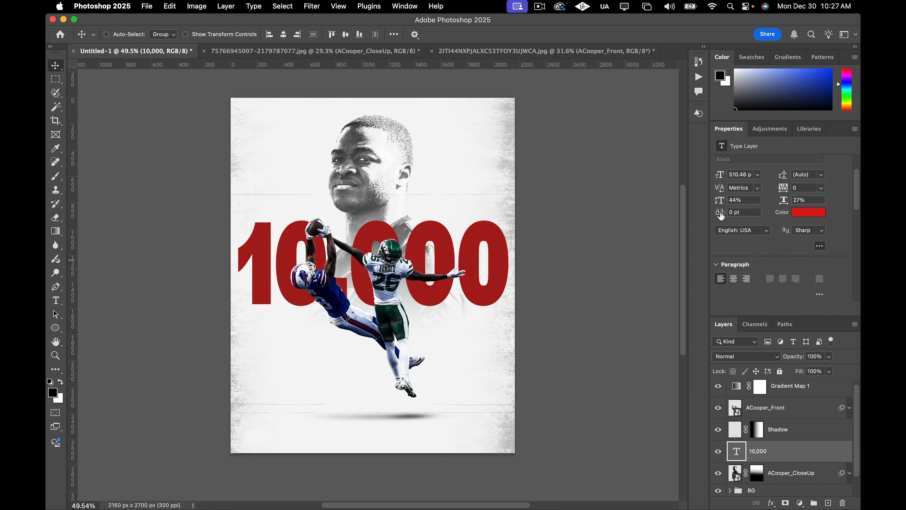
pyautogui.moveTo(723, 206); pyautogui.dragTo(725, 203)
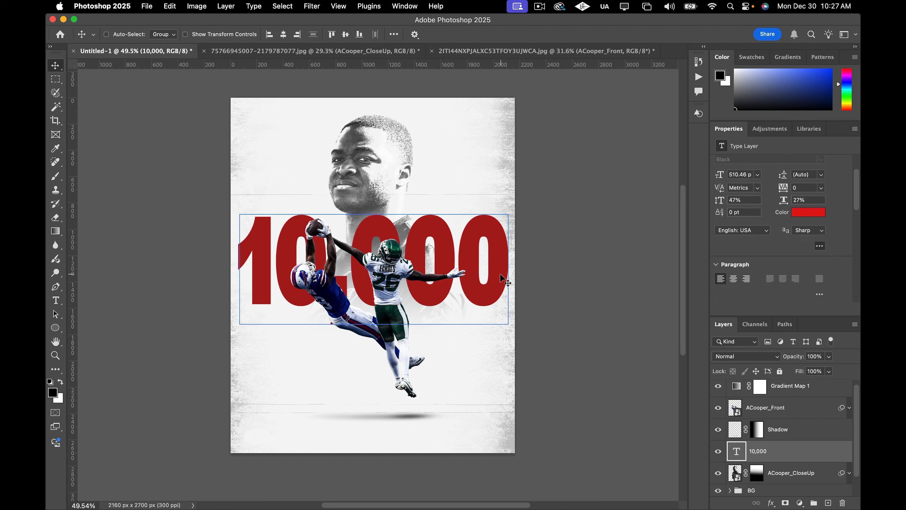
pyautogui.moveTo(500, 274); pyautogui.dragTo(503, 273)
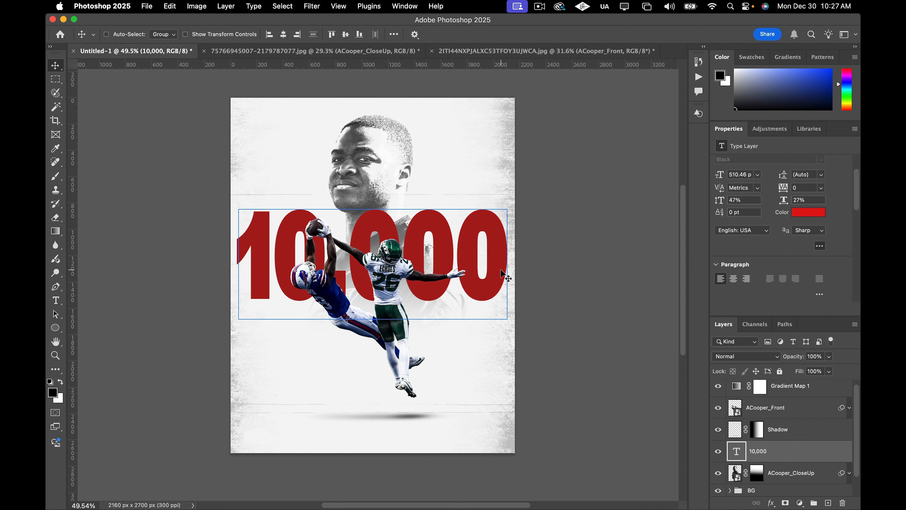
pyautogui.scroll(2, 530, 297)
pyautogui.scroll(-2, 582, 287)
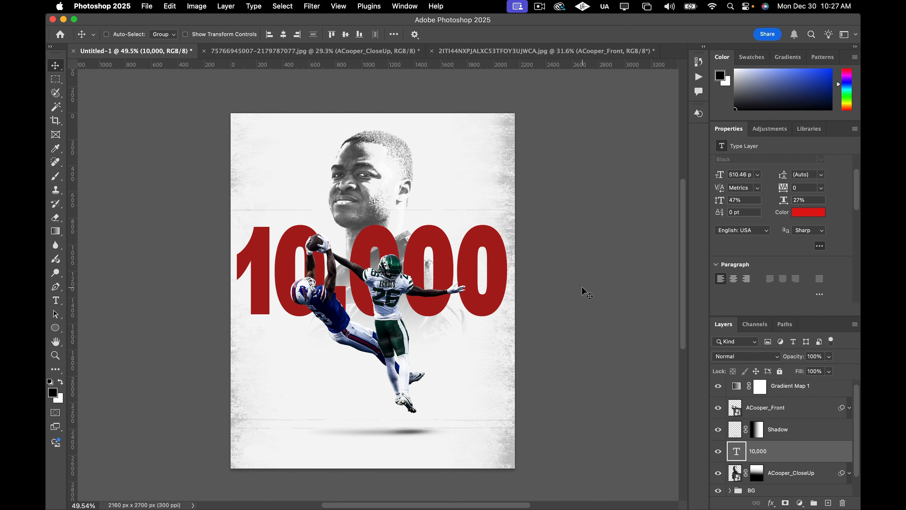
pyautogui.scroll(-2, 582, 286)
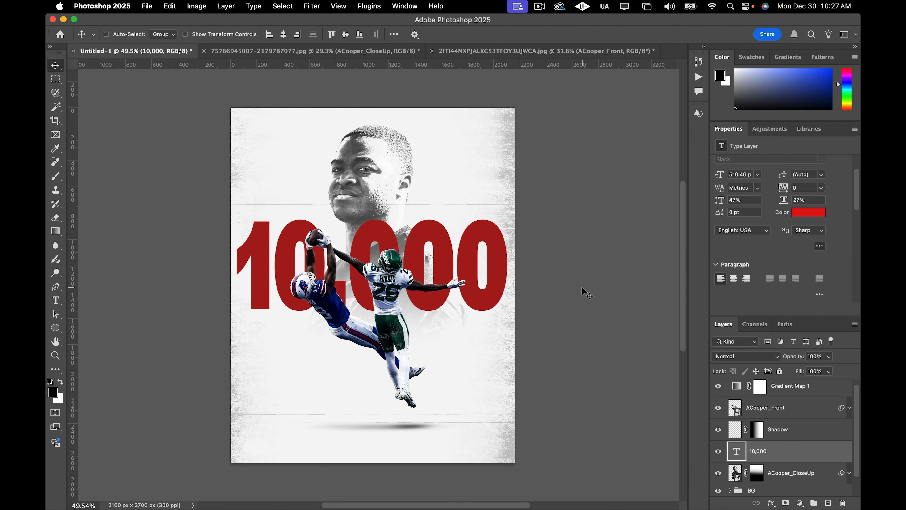
pyautogui.scroll(2, 600, 370)
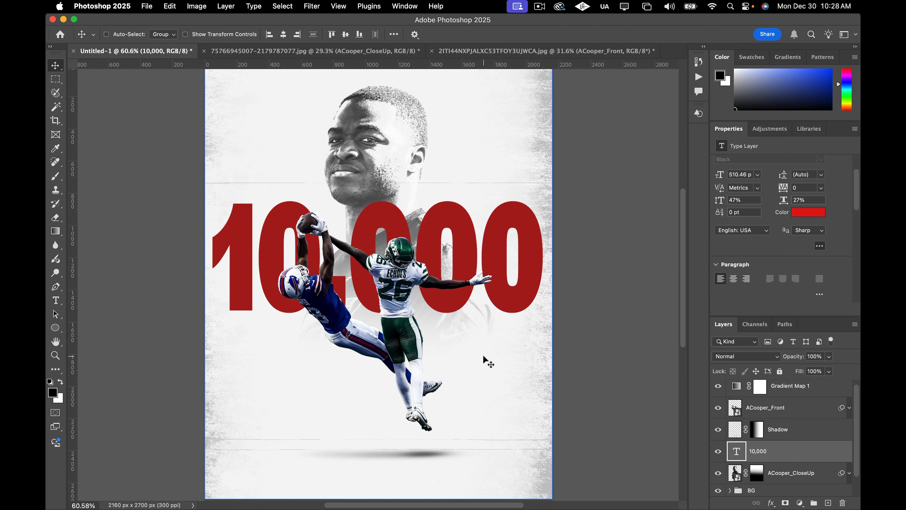
# Add a red Halyard Display Black text layer reading CAREER REC YARDS and place it under the 10,000 headline's right side.
pyautogui.press('t')
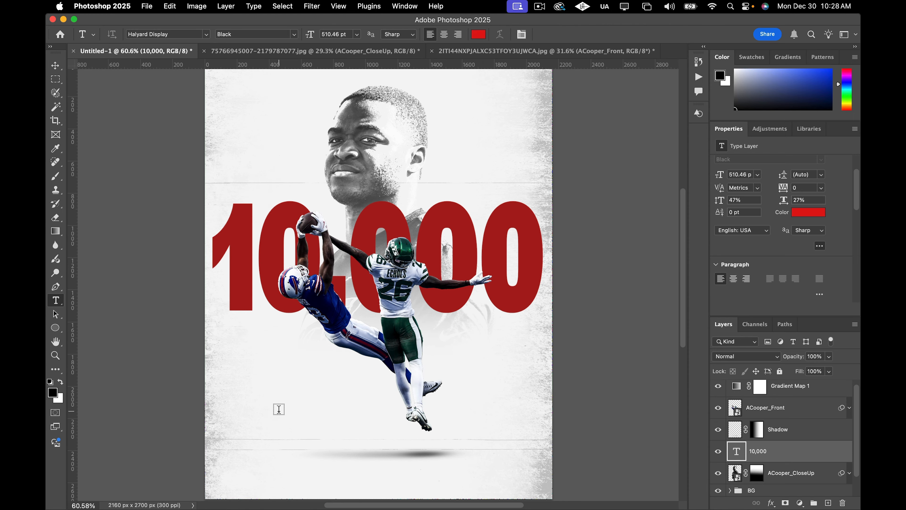
pyautogui.click(299, 413)
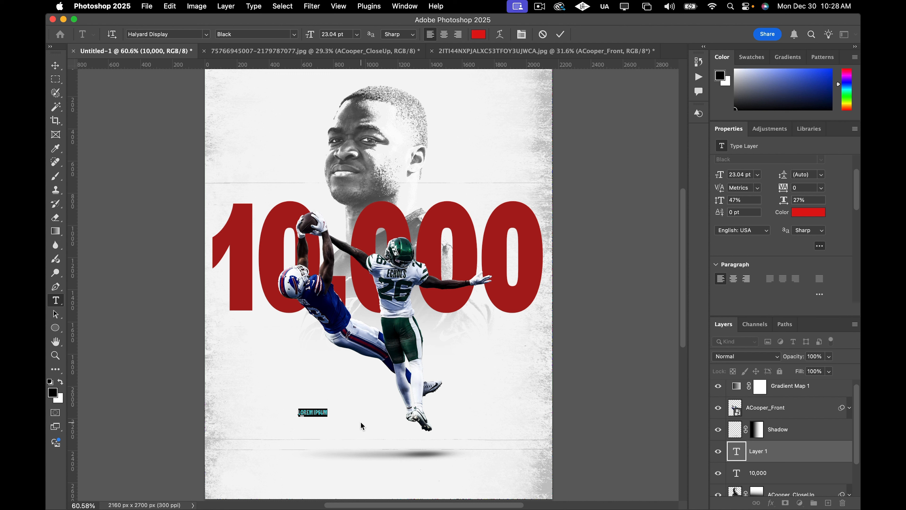
pyautogui.write('CARR')
pyautogui.write('EER')
pyautogui.write(' R')
pyautogui.write('ECIEVING')
pyautogui.moveTo(310, 422); pyautogui.dragTo(455, 342)
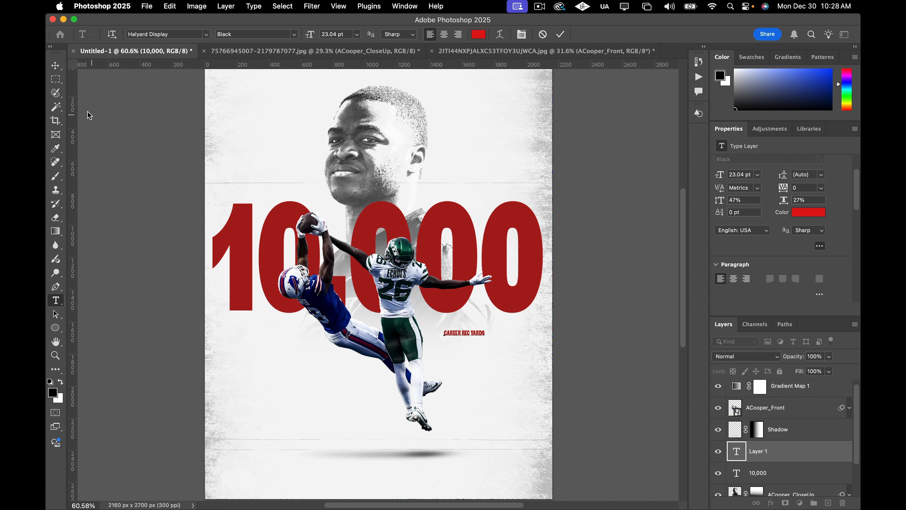
# Free-transform the CAREER REC YARDS text to about 246% so it spans the last zeros.
pyautogui.click(55, 71)
pyautogui.hotkey('ctrl', 't')
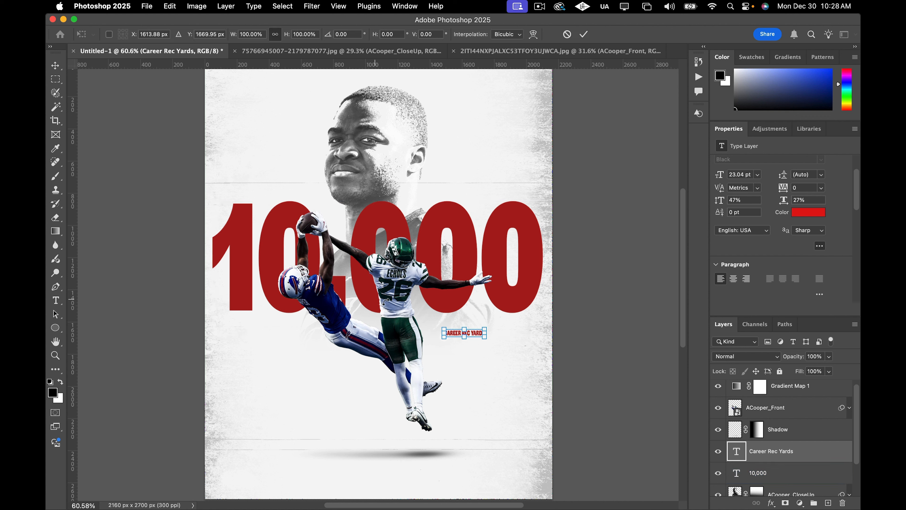
pyautogui.moveTo(486, 339); pyautogui.dragTo(515, 339)
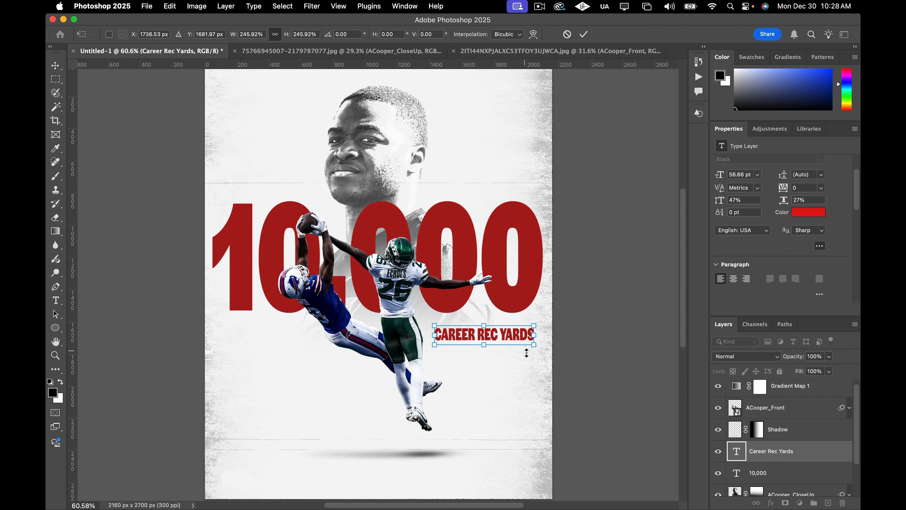
pyautogui.click(55, 65)
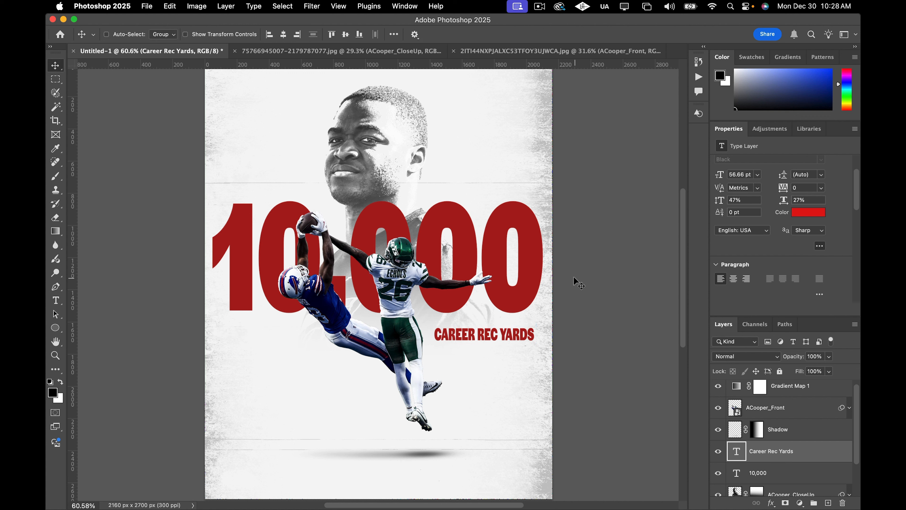
# Change the CAREER REC YARDS text color to black (000000) and nudge it slightly left.
pyautogui.click(807, 213)
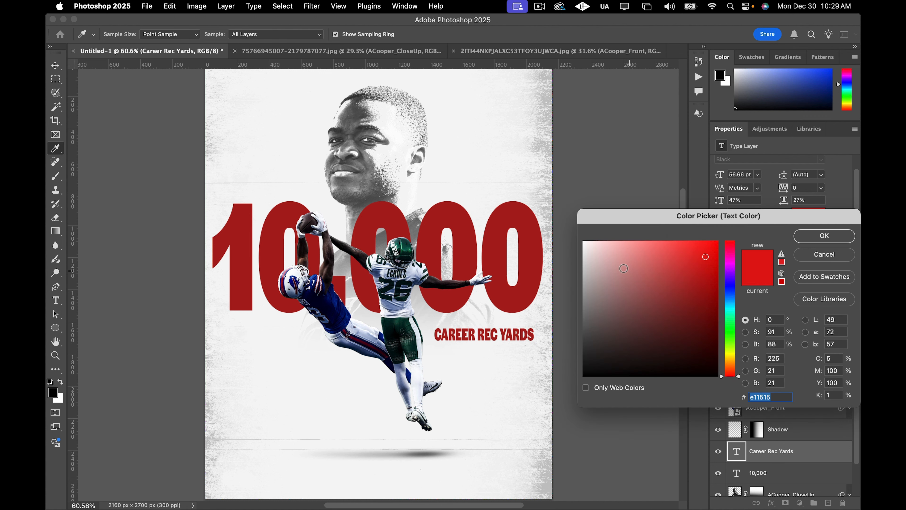
pyautogui.click(600, 371)
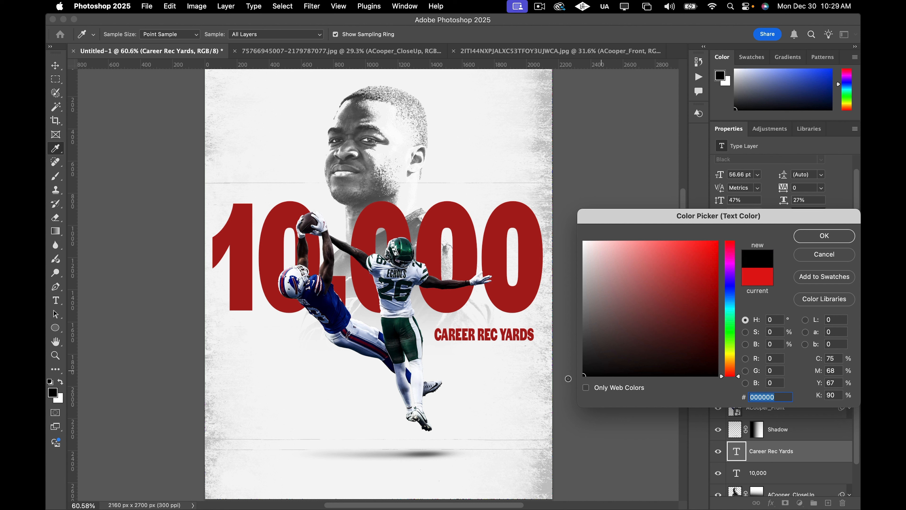
pyautogui.click(821, 235)
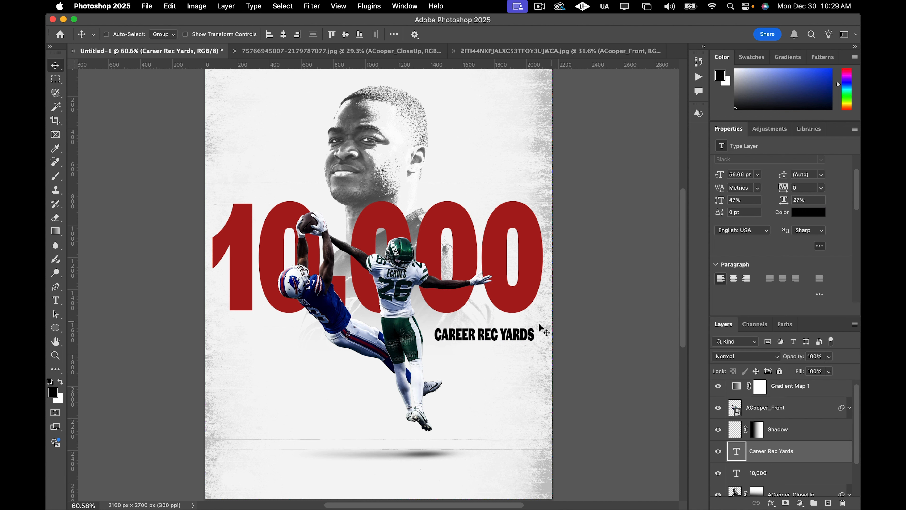
pyautogui.moveTo(536, 338); pyautogui.dragTo(524, 334)
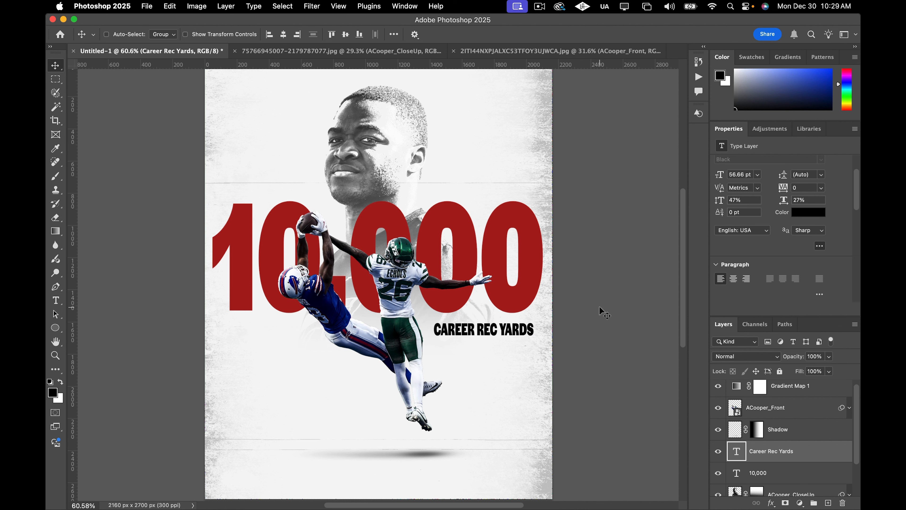
pyautogui.scroll(-3, 601, 314)
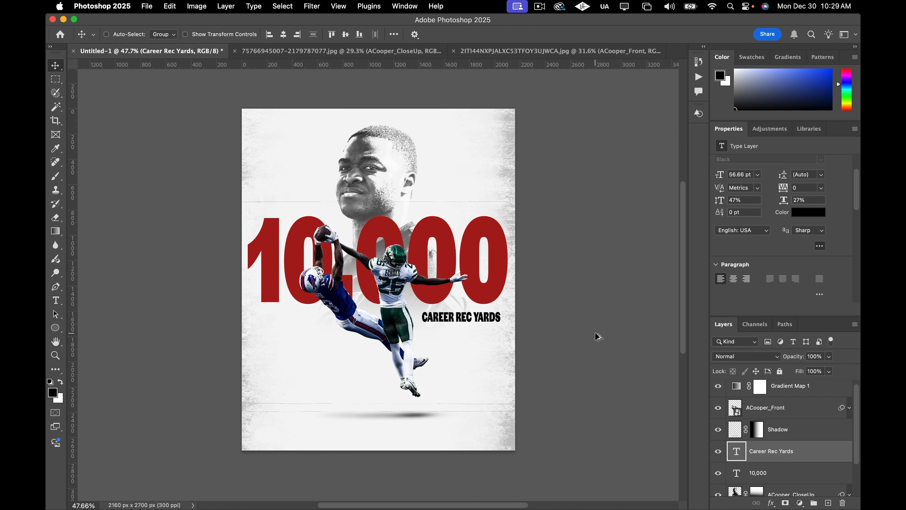
pyautogui.scroll(-1, 597, 337)
pyautogui.scroll(10, 573, 368)
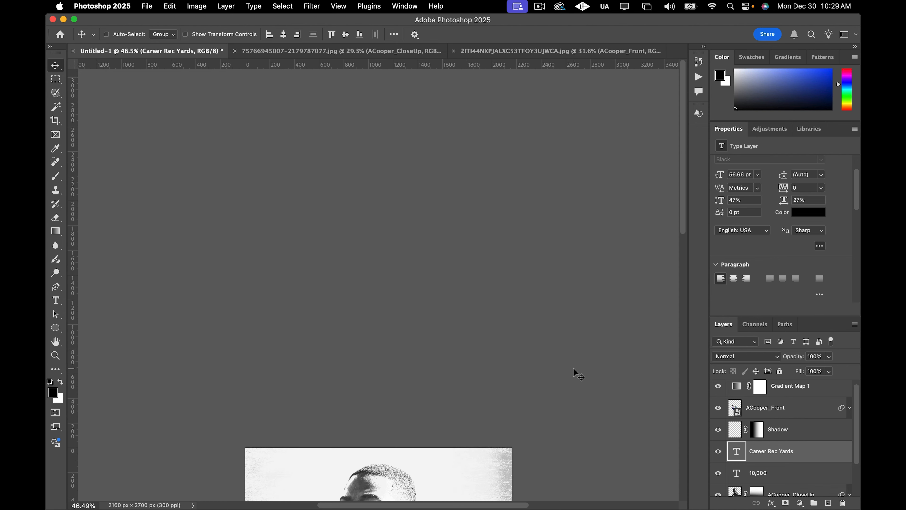
pyautogui.scroll(-10, 573, 367)
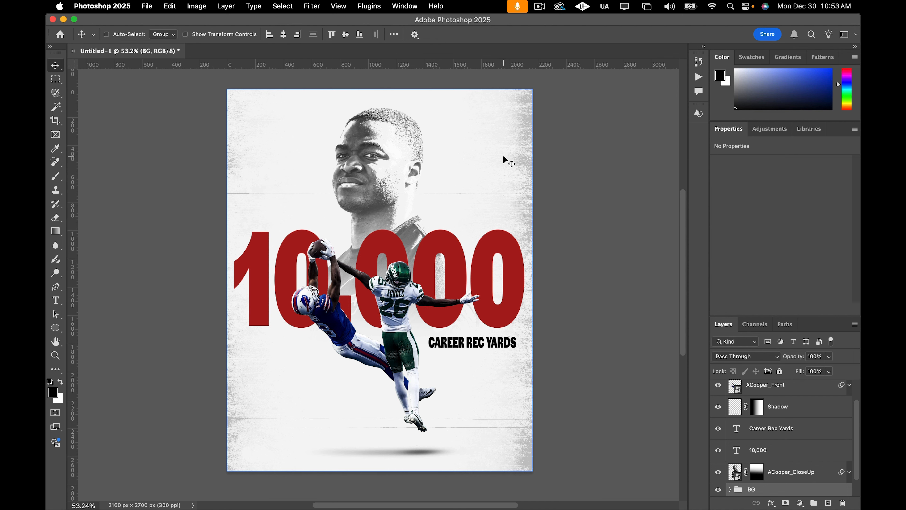
# Add a black Halyard Display Black text layer reading AMARI in the upper left and scale it up about 687%.
pyautogui.press('t')
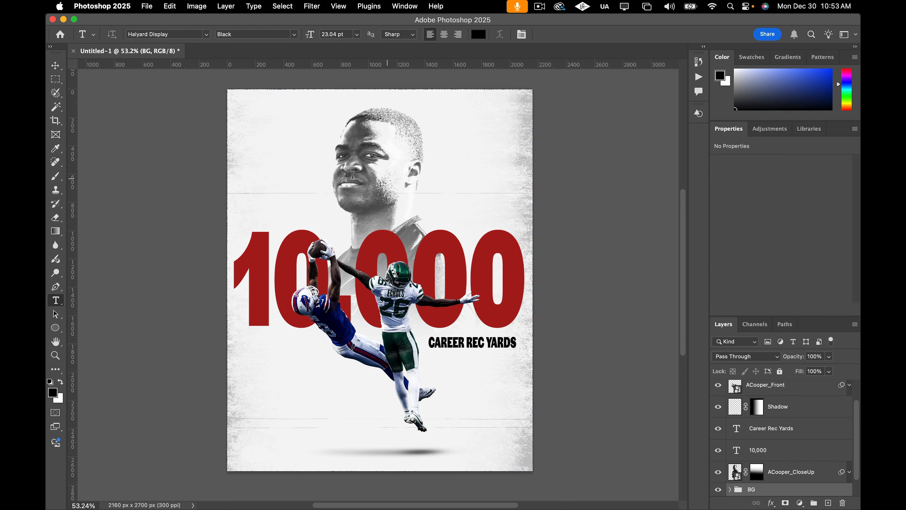
pyautogui.click(285, 175)
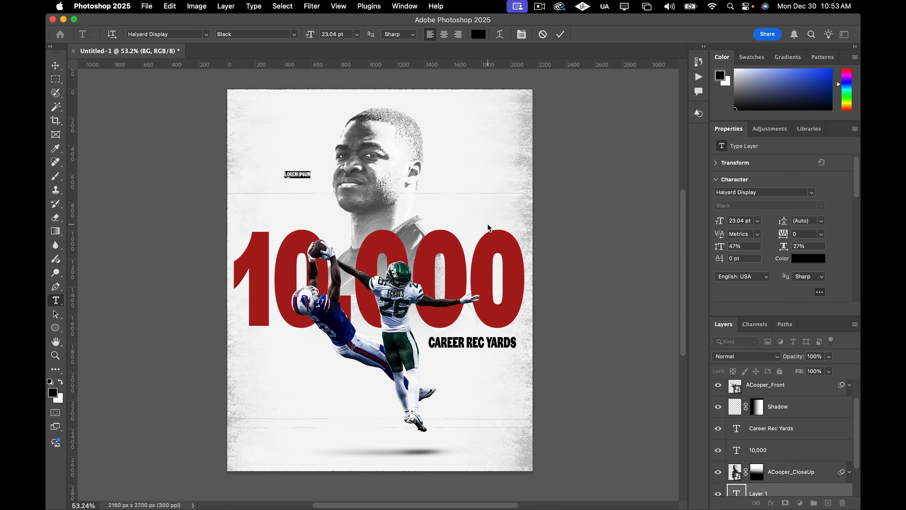
pyautogui.write('AMARI')
pyautogui.click(55, 65)
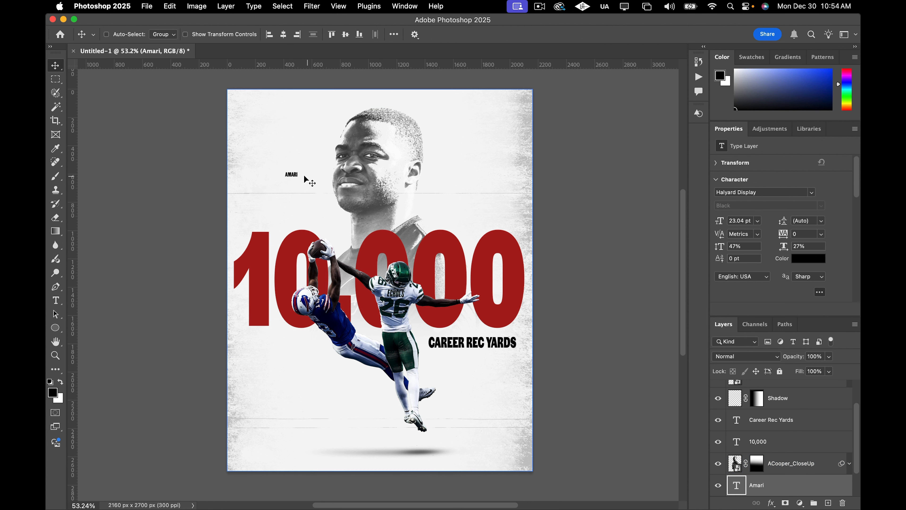
pyautogui.doubleClick(291, 175)
pyautogui.moveTo(291, 175); pyautogui.dragTo(301, 151)
pyautogui.press('super+t')
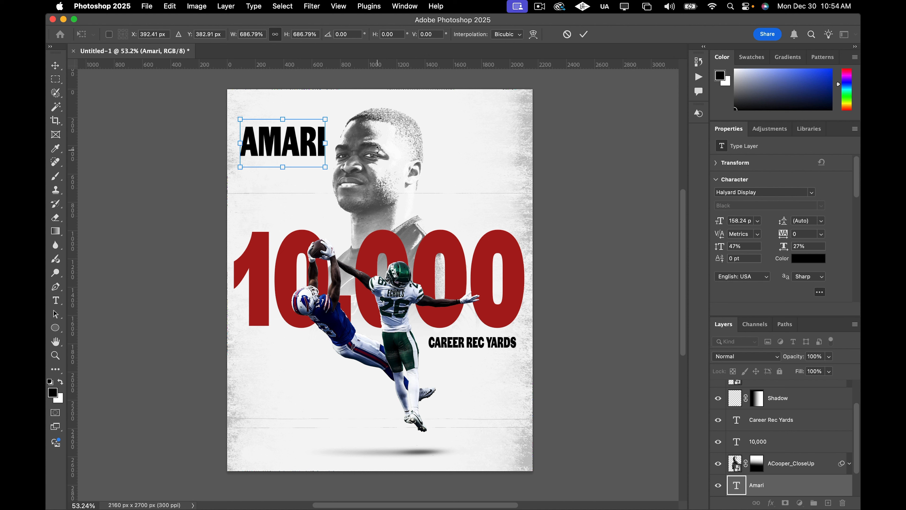
pyautogui.click(55, 66)
# Add a COOPER text layer just below AMARI and scale it up to match the first name's width.
pyautogui.keyDown('super'); pyautogui.click(414, 149); pyautogui.keyUp('super')
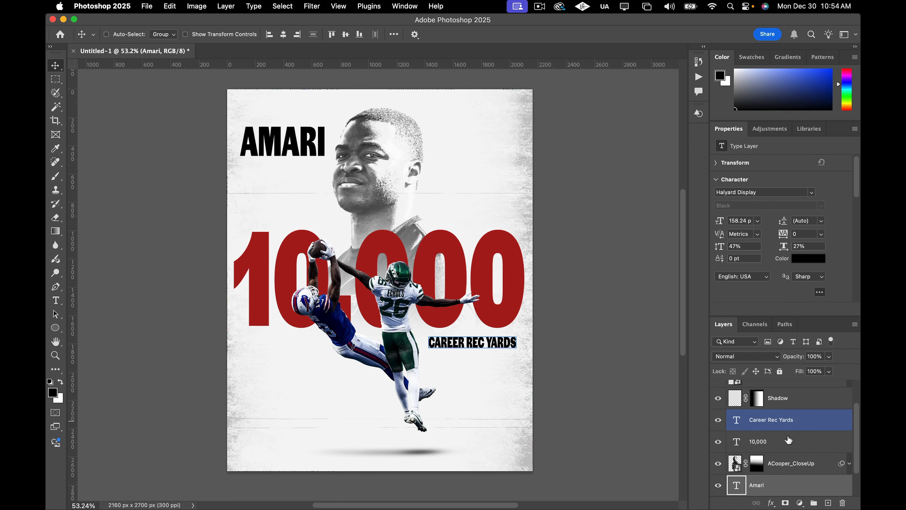
pyautogui.scroll(-1, 792, 477)
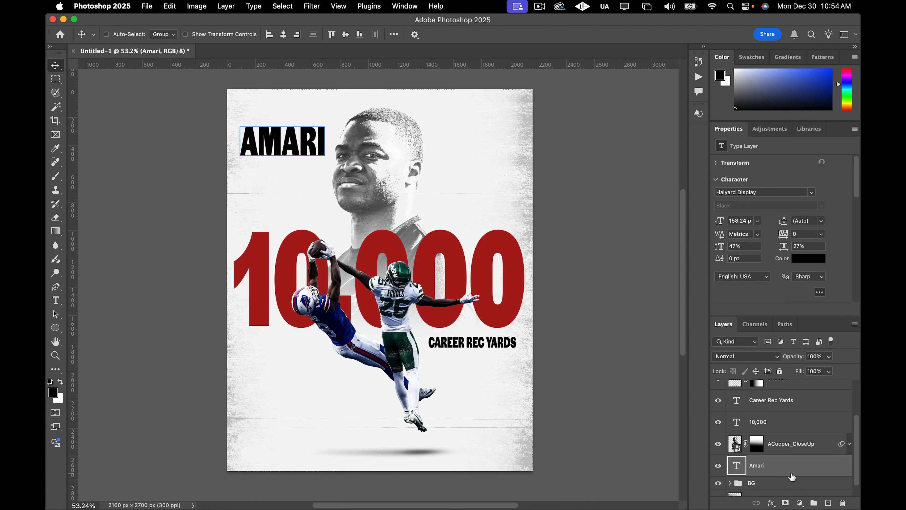
pyautogui.press('t')
pyautogui.click(268, 185)
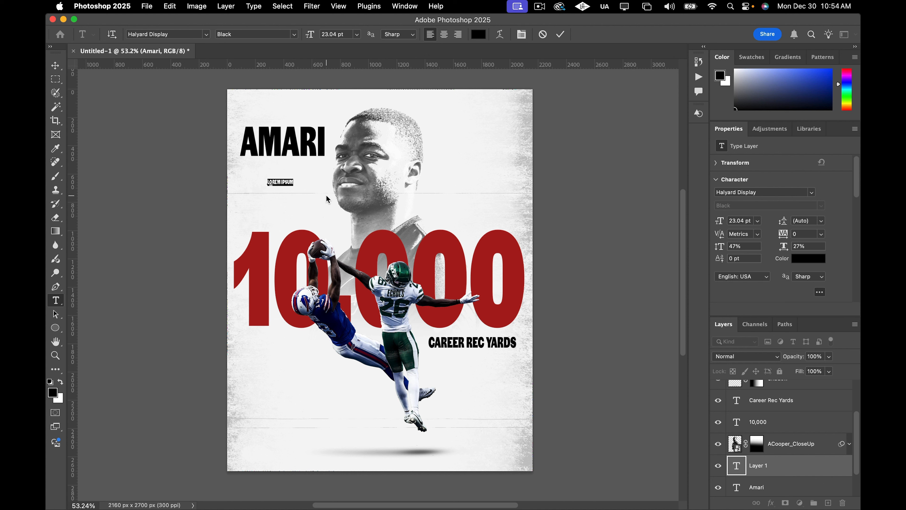
pyautogui.write('c')
pyautogui.press('super+Return')
pyautogui.press('super+t')
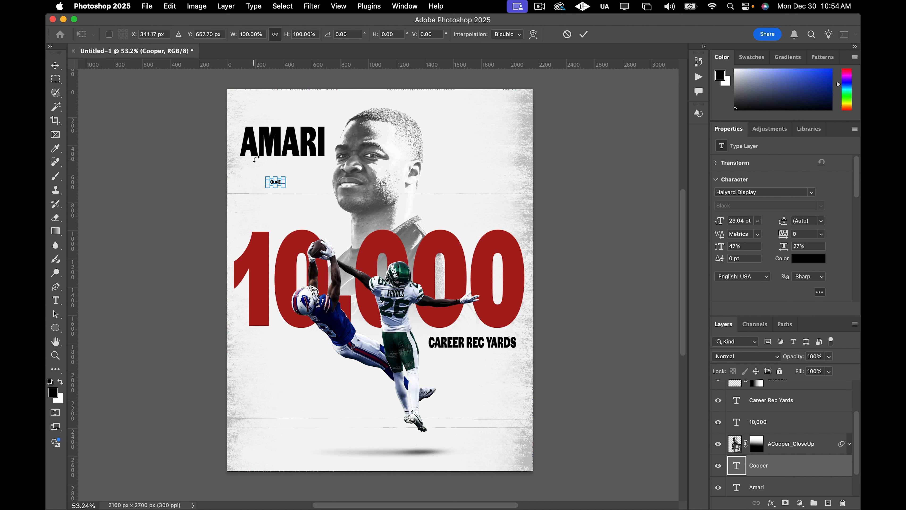
pyautogui.moveTo(285, 176); pyautogui.dragTo(240, 196)
pyautogui.click(55, 65)
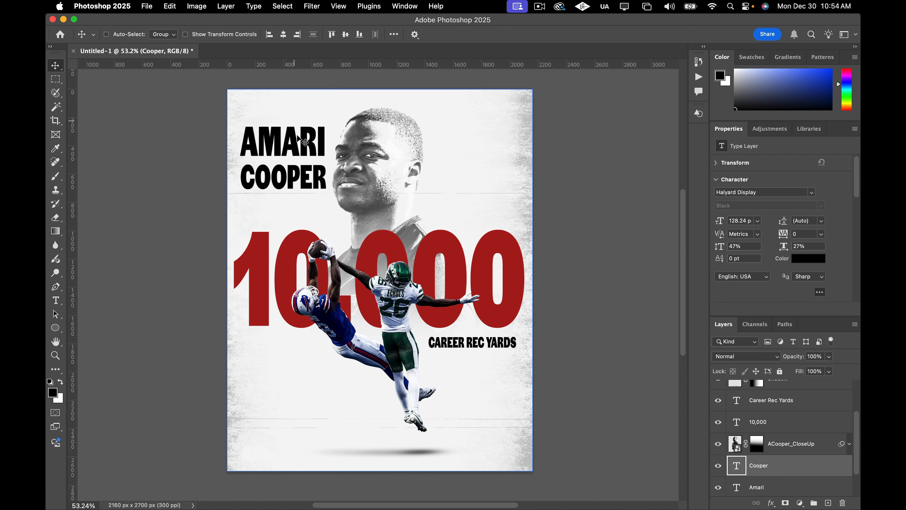
# Nudge the COOPER text upward so it sits closer under AMARI.
pyautogui.hotkey('shift', 'Up')
pyautogui.hotkey('shift', 'Up')
pyautogui.hotkey('shift', 'Up')
pyautogui.hotkey('shift', 'Up')
pyautogui.hotkey('shift', 'Up')
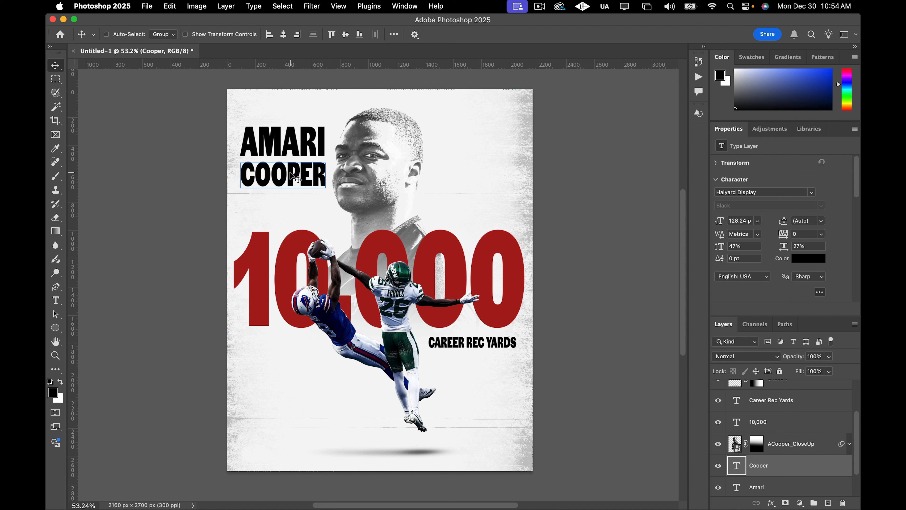
pyautogui.press('Down')
pyautogui.press('Down')
pyautogui.press('Down')
pyautogui.press('Down')
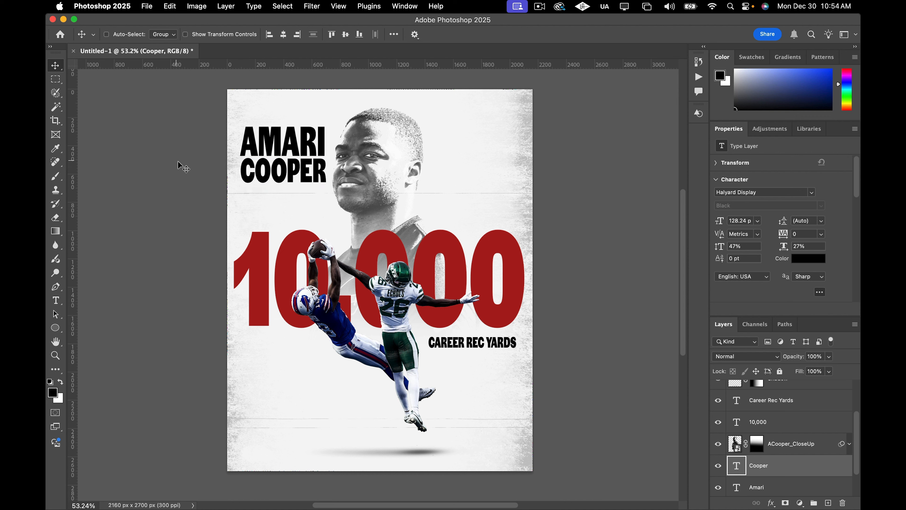
# Shift the ACooper_CloseUp portrait to the right, to about X 436 px.
pyautogui.click(814, 452)
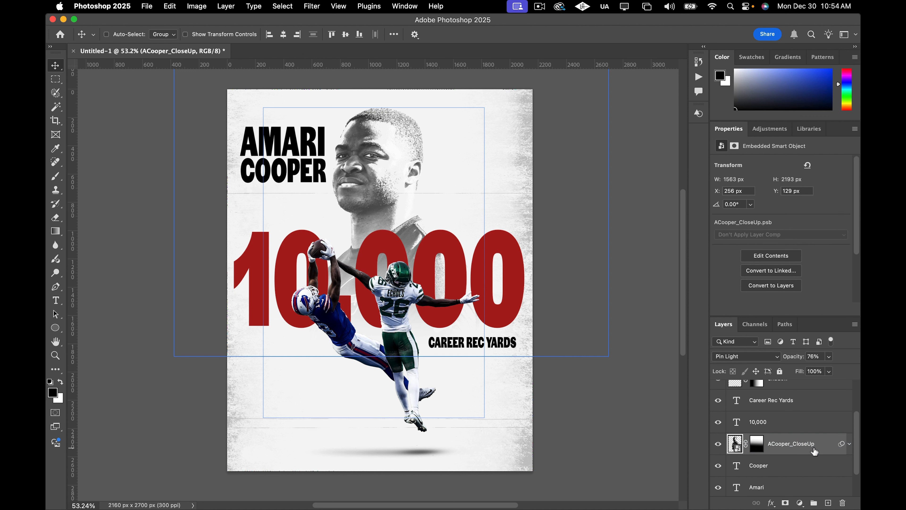
pyautogui.hotkey('shift', 'Right')
pyautogui.hotkey('shift', 'Right')
pyautogui.hotkey('shift', 'Right')
pyautogui.hotkey('shift', 'Right')
pyautogui.hotkey('shift', 'Right')
pyautogui.hotkey('shift', 'Right')
pyautogui.hotkey('shift', 'Right')
pyautogui.hotkey('shift', 'Right')
pyautogui.hotkey('shift', 'Right')
pyautogui.hotkey('shift', 'Right')
pyautogui.hotkey('shift', 'Right')
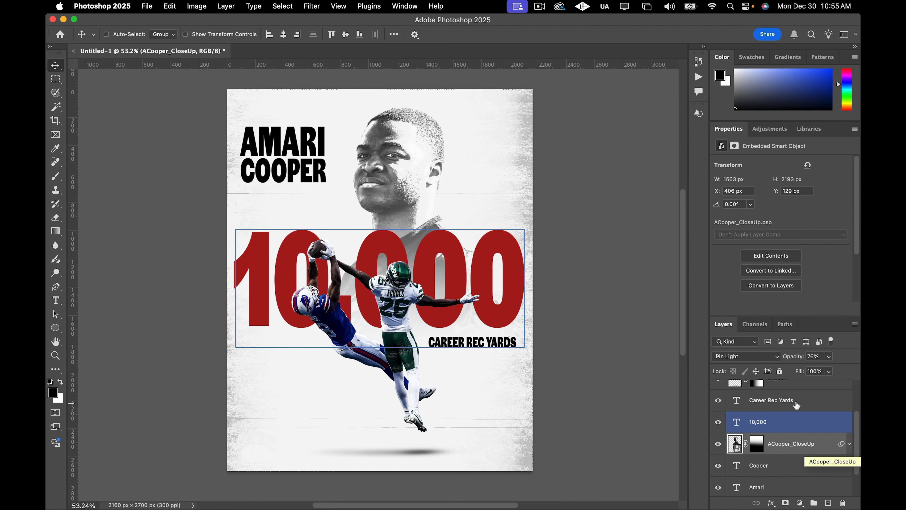
pyautogui.hotkey('shift', 'Right')
pyautogui.hotkey('shift', 'Right')
pyautogui.hotkey('shift', 'Right')
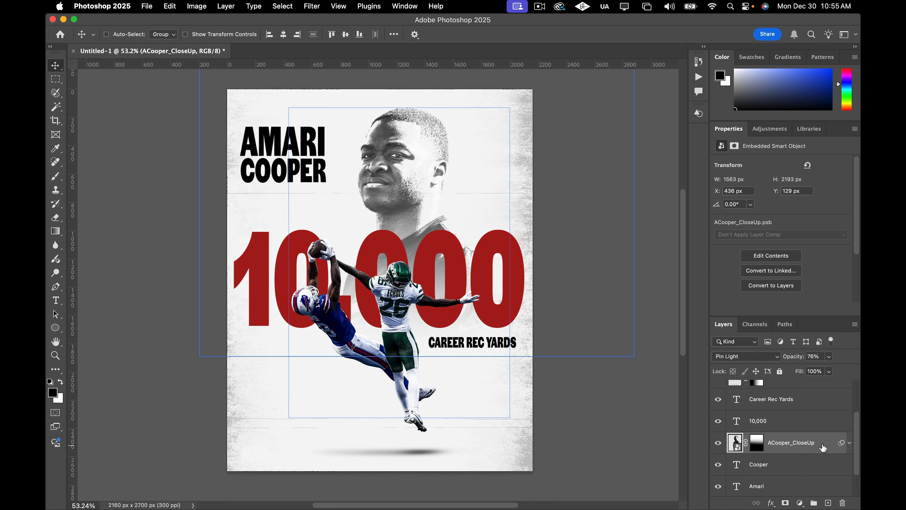
# Select the AMARI and COOPER layers together and move both names slightly right and down.
pyautogui.click(811, 471)
pyautogui.scroll(-2, 810, 450)
pyautogui.moveTo(810, 433); pyautogui.dragTo(808, 454)
pyautogui.keyDown('shift'); pyautogui.click(805, 430); pyautogui.keyUp('shift')
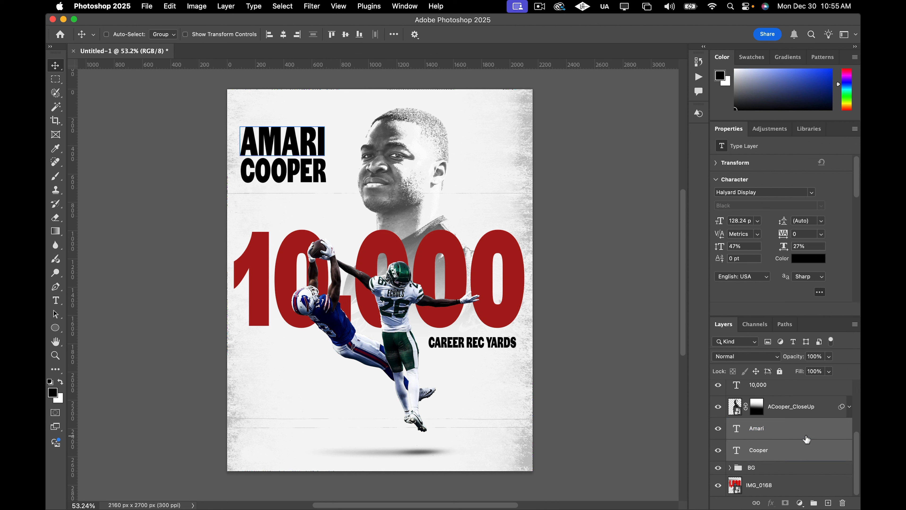
pyautogui.moveTo(295, 175); pyautogui.dragTo(304, 179)
pyautogui.moveTo(306, 180); pyautogui.dragTo(308, 184)
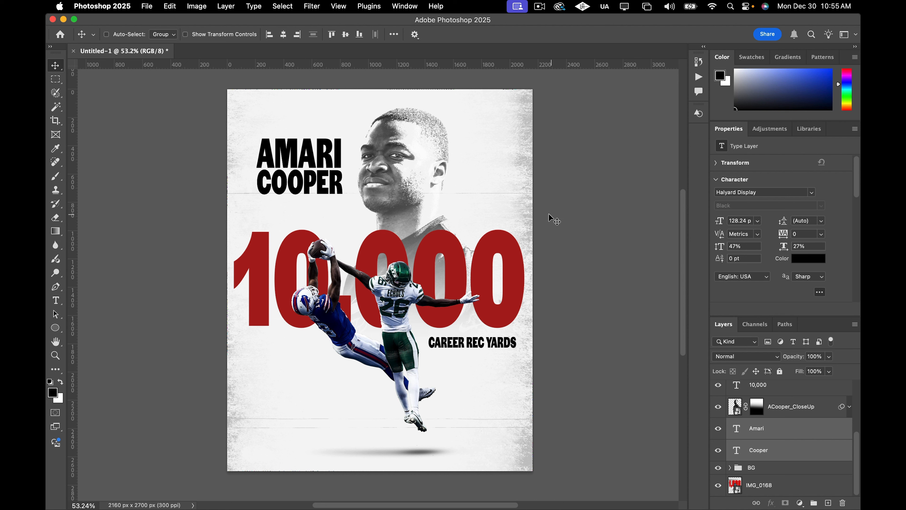
# Fine-tune the two name layers' position by nudging them left and up.
pyautogui.hotkey('shift', 'Left')
pyautogui.hotkey('shift', 'Left')
pyautogui.hotkey('shift', 'Up')
pyautogui.hotkey('shift', 'Up')
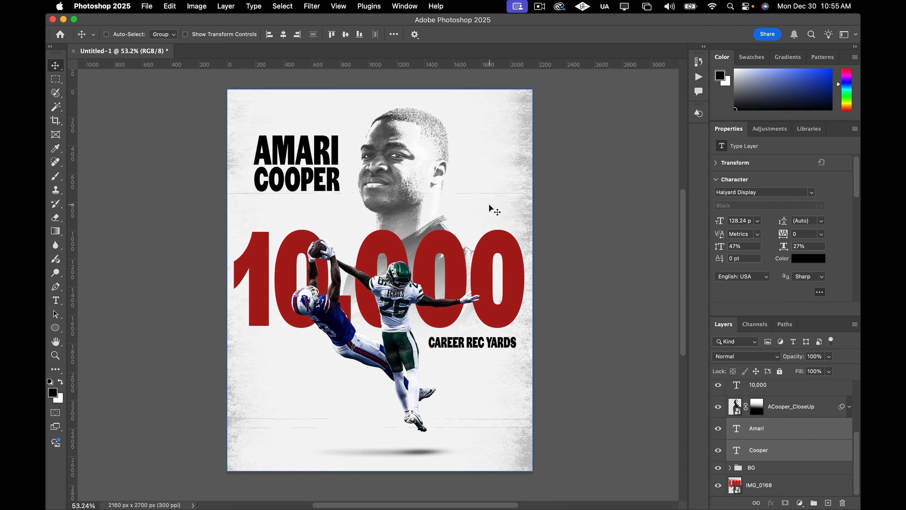
pyautogui.hotkey('shift', 'Left')
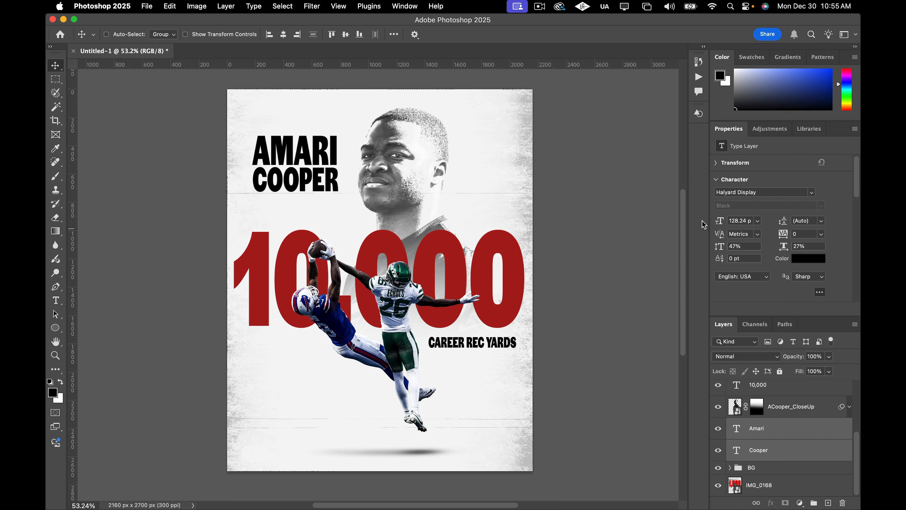
pyautogui.moveTo(294, 157); pyautogui.dragTo(289, 149)
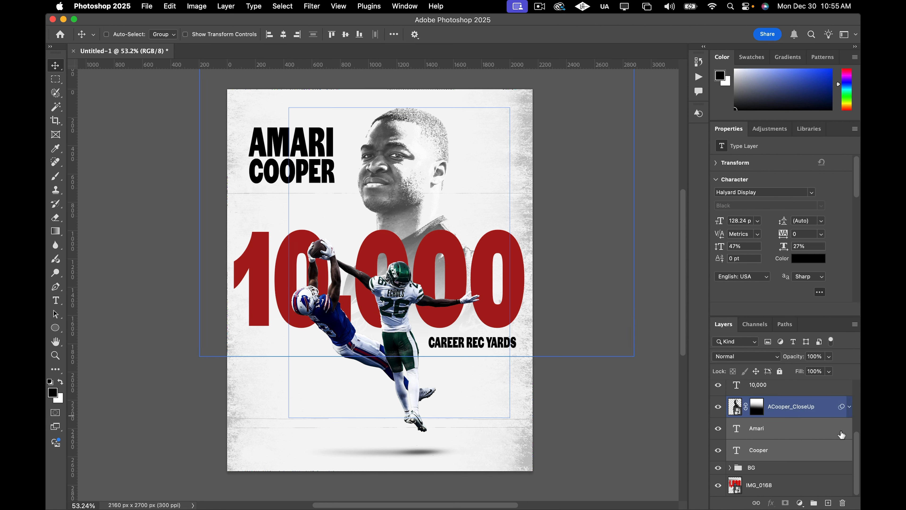
# Change both name layers' text color to a light grey, aca9a9.
pyautogui.click(816, 263)
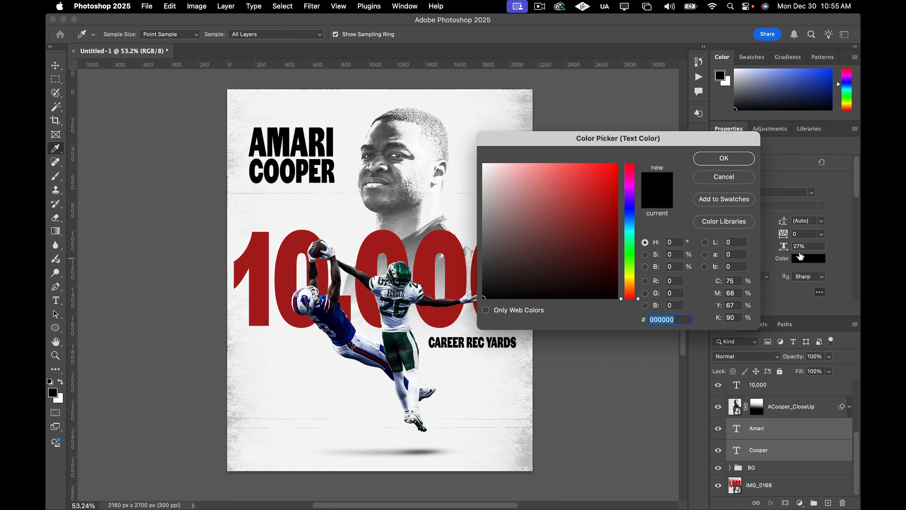
pyautogui.moveTo(537, 209); pyautogui.dragTo(487, 232)
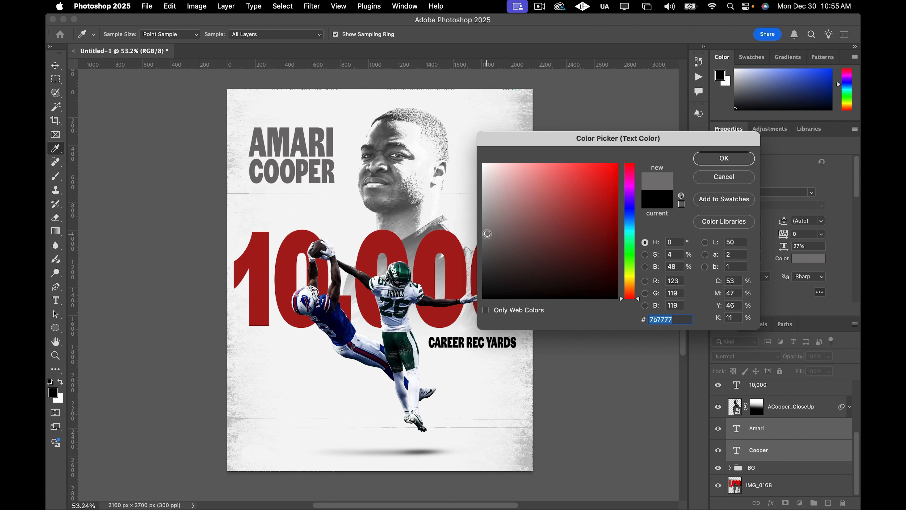
pyautogui.click(488, 236)
pyautogui.click(485, 236)
pyautogui.click(487, 231)
pyautogui.click(486, 218)
pyautogui.click(487, 212)
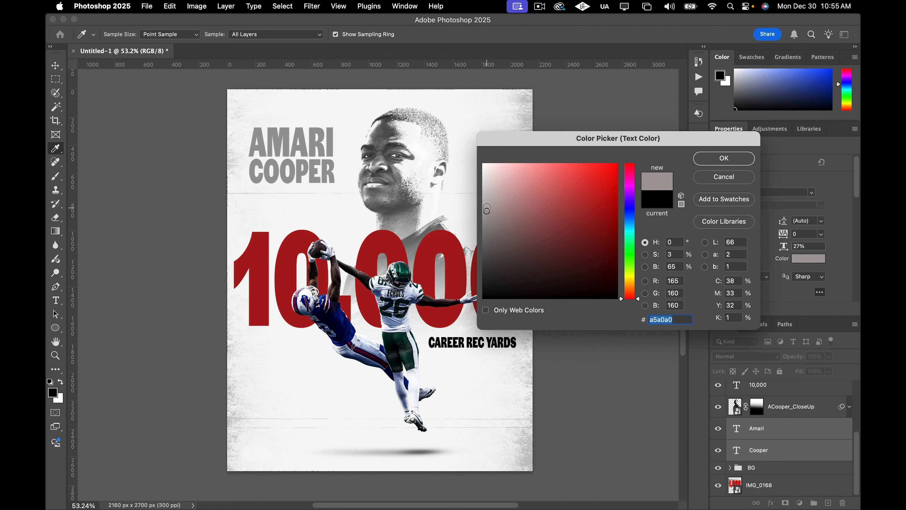
pyautogui.click(487, 207)
pyautogui.click(487, 206)
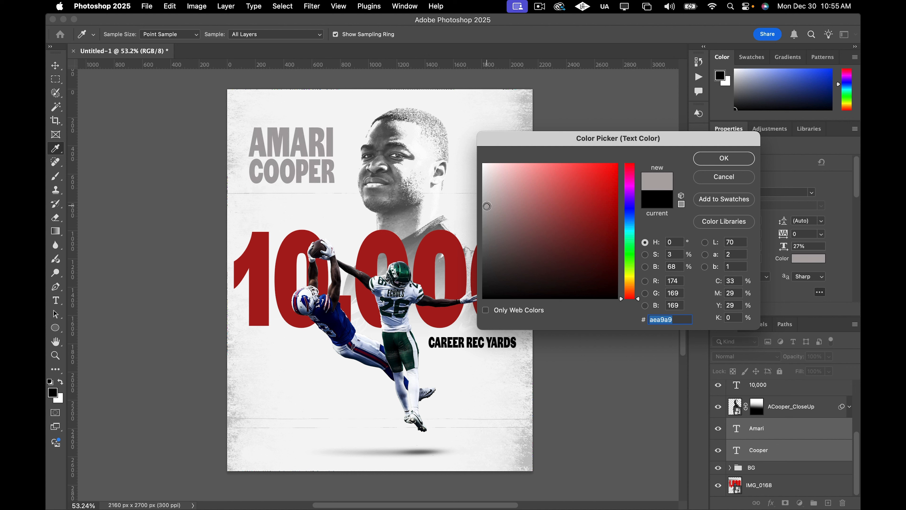
pyautogui.click(486, 191)
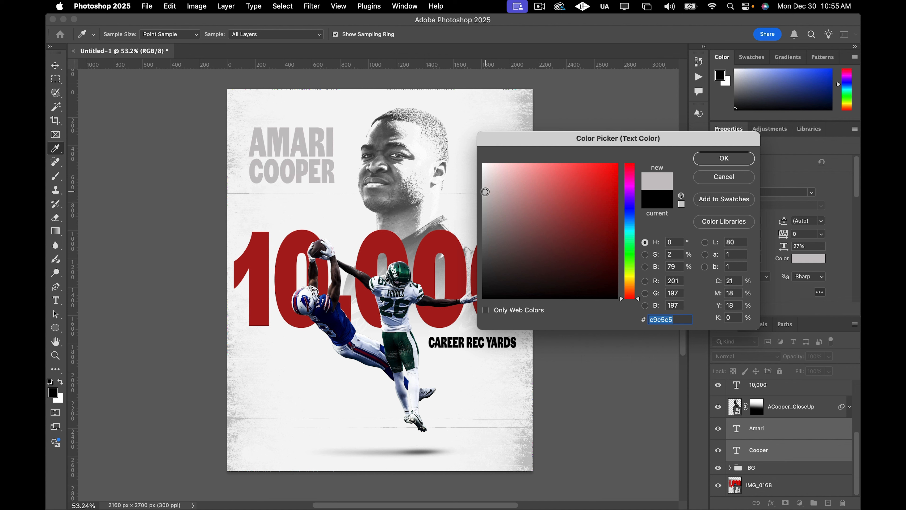
pyautogui.click(486, 195)
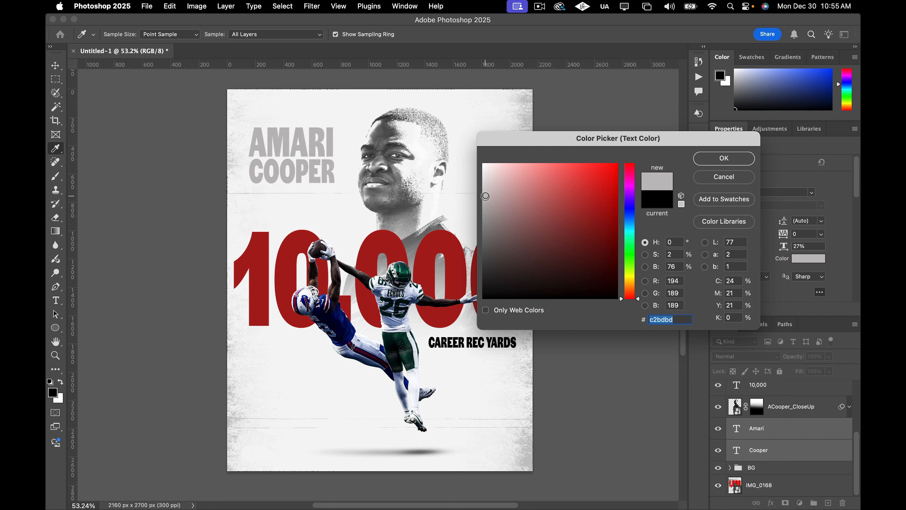
pyautogui.click(485, 207)
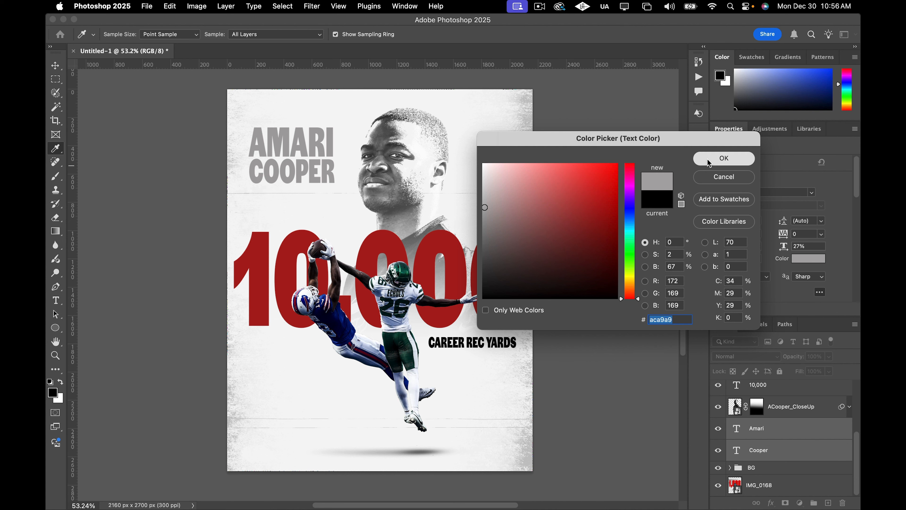
pyautogui.click(724, 159)
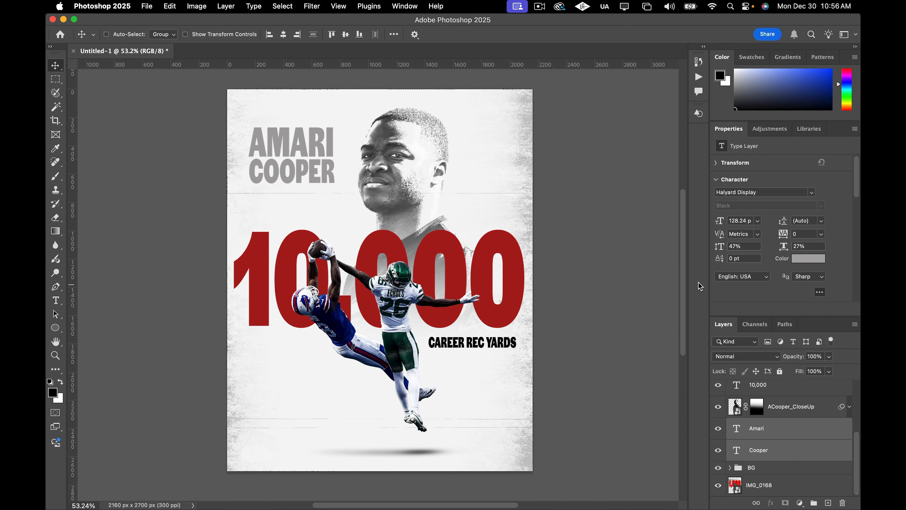
# Place the A_Cooper_Autograph.psd file from the Desktop into the document as an embedded layer.
pyautogui.click(147, 6)
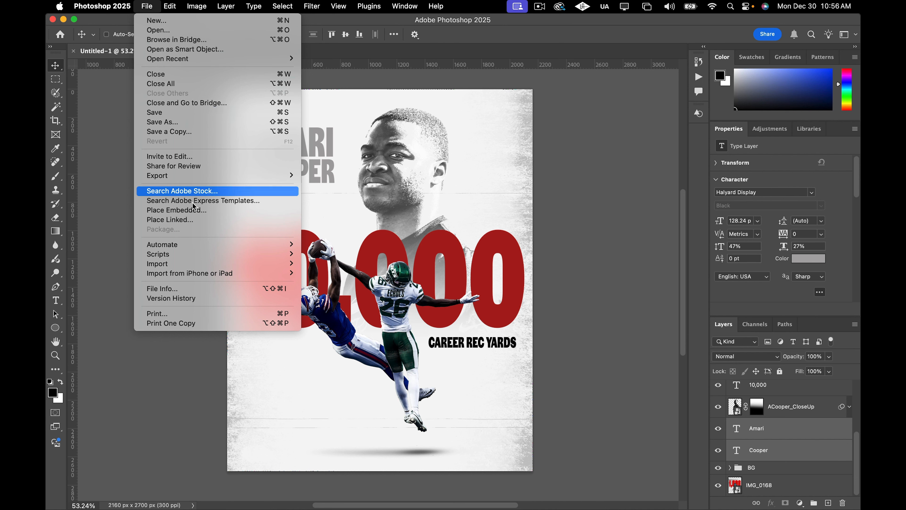
pyautogui.click(191, 210)
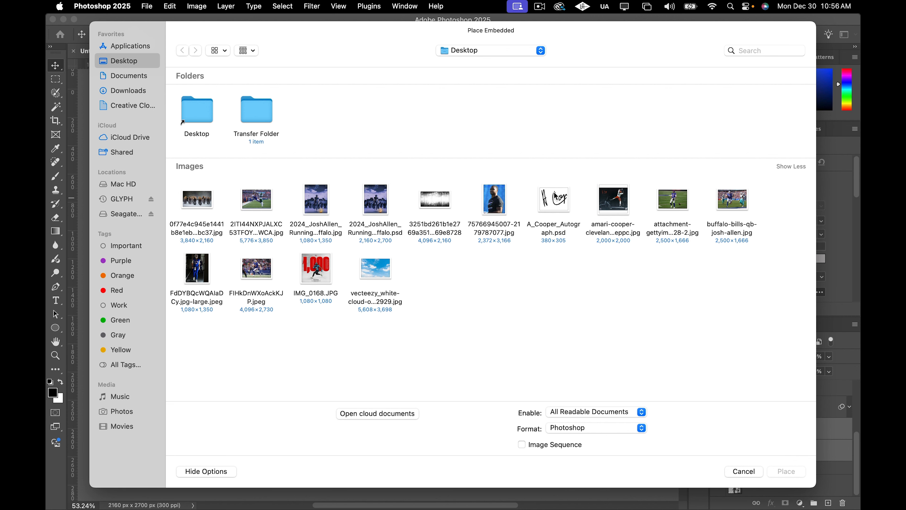
pyautogui.click(552, 201)
pyautogui.click(776, 474)
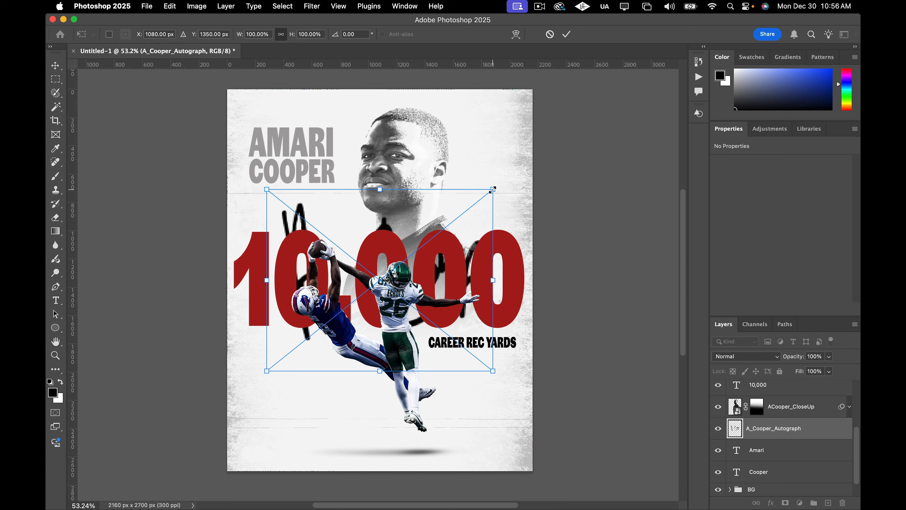
# Scale the autograph down to about 49% and move it over the AMARI COOPER names at the top left.
pyautogui.moveTo(492, 189); pyautogui.dragTo(378, 282)
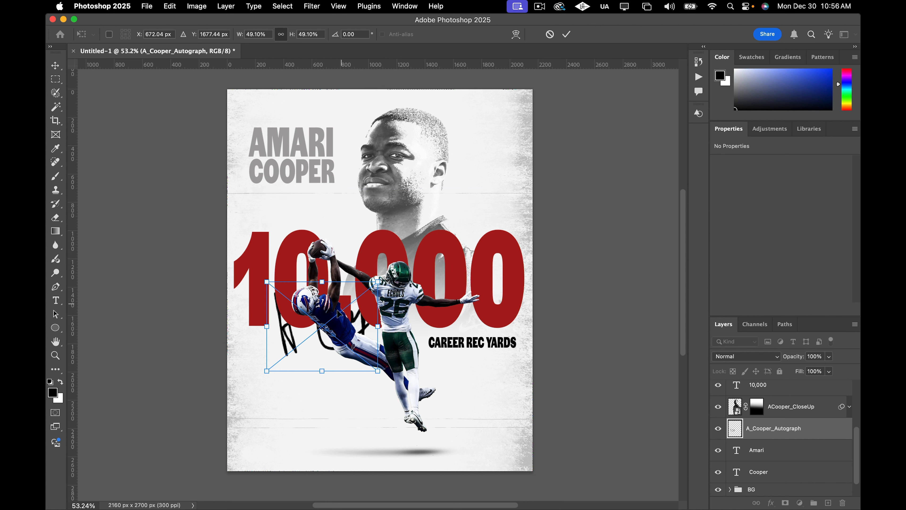
pyautogui.moveTo(339, 313); pyautogui.dragTo(311, 164)
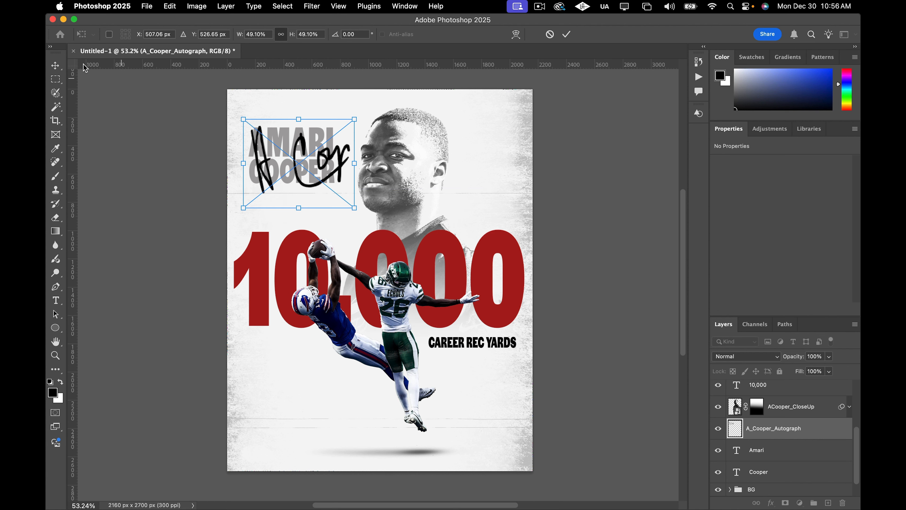
pyautogui.click(56, 66)
# Move the A_Cooper_Autograph layer below the Cooper name layer in the layer stack.
pyautogui.click(801, 447)
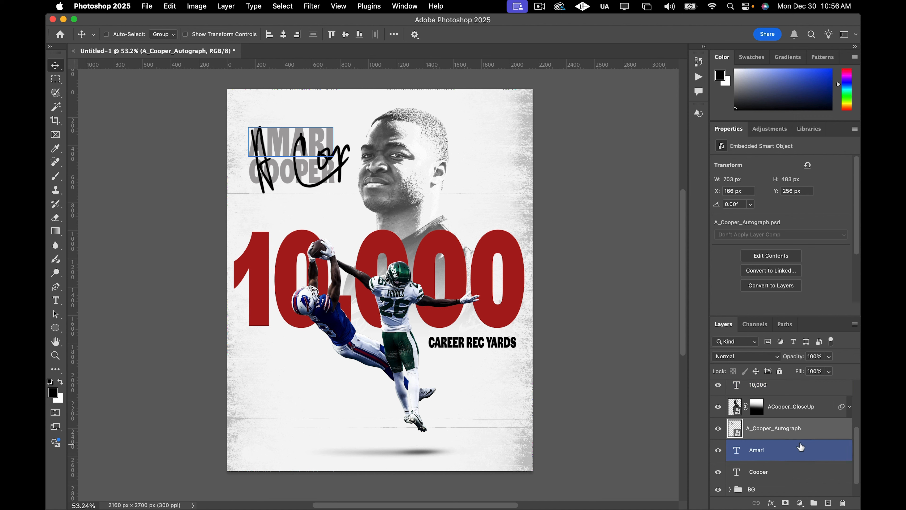
pyautogui.click(807, 438)
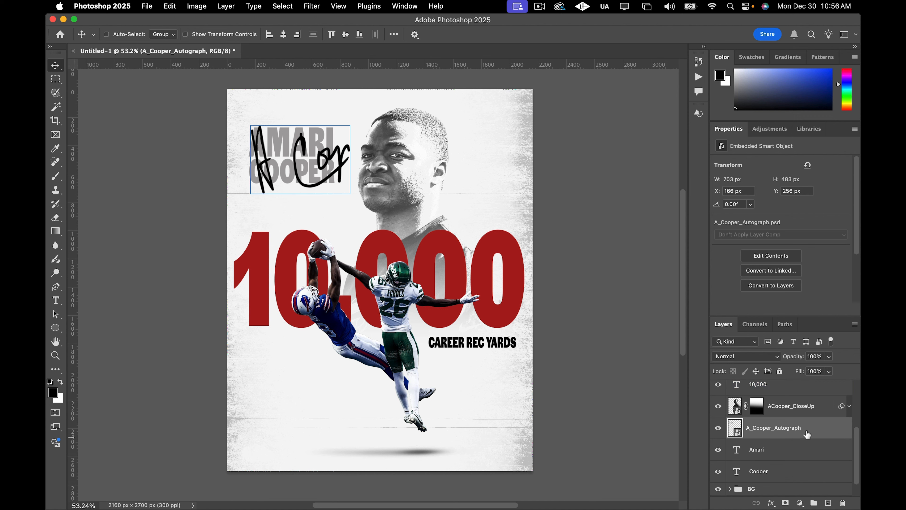
pyautogui.moveTo(808, 433); pyautogui.dragTo(811, 480)
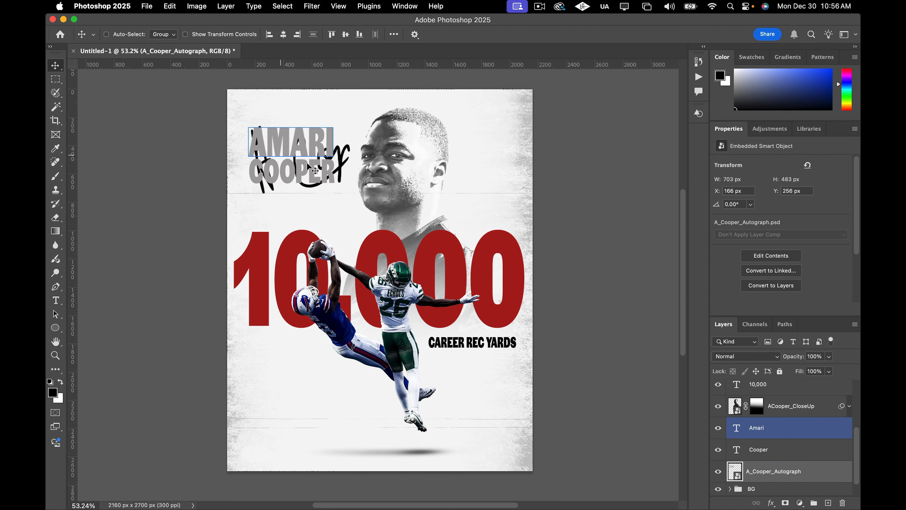
# Enlarge the autograph to about 59% and reposition it behind the two name layers.
pyautogui.moveTo(318, 172); pyautogui.dragTo(306, 168)
pyautogui.press('super+t')
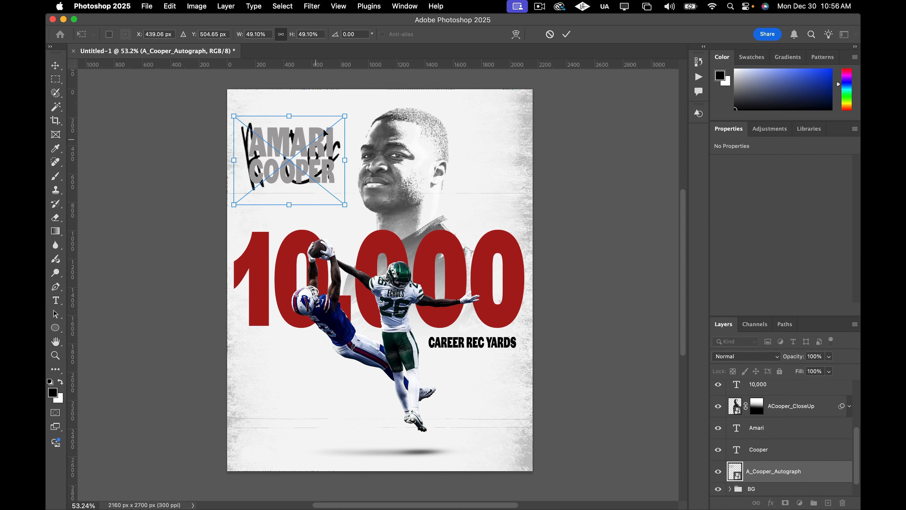
pyautogui.moveTo(342, 115); pyautogui.dragTo(360, 104)
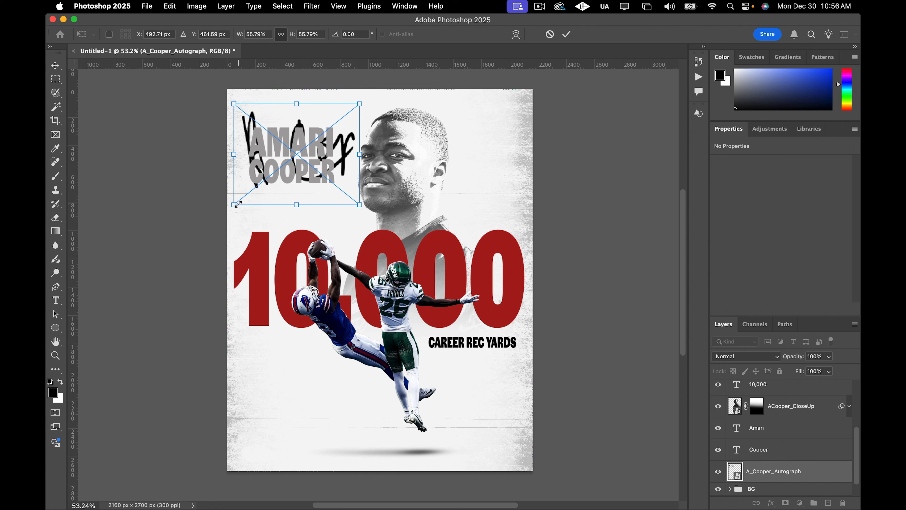
pyautogui.moveTo(236, 205); pyautogui.dragTo(227, 210)
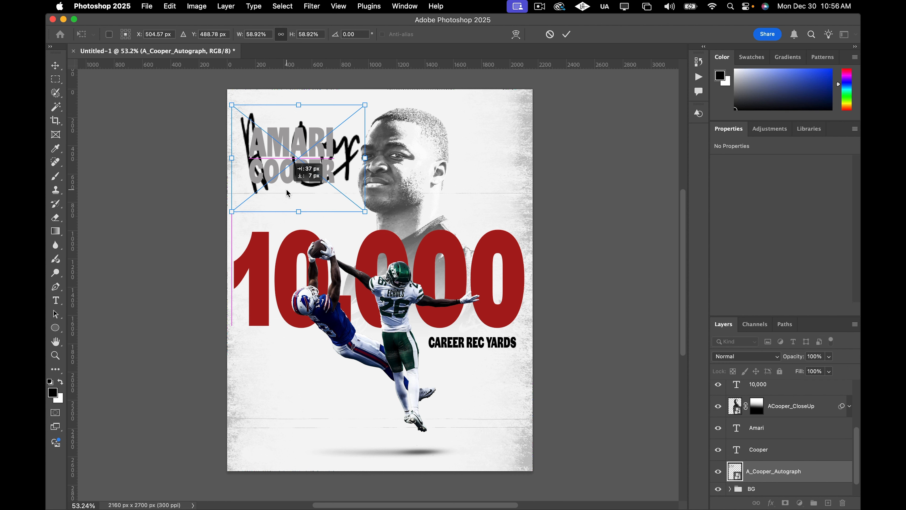
pyautogui.click(55, 66)
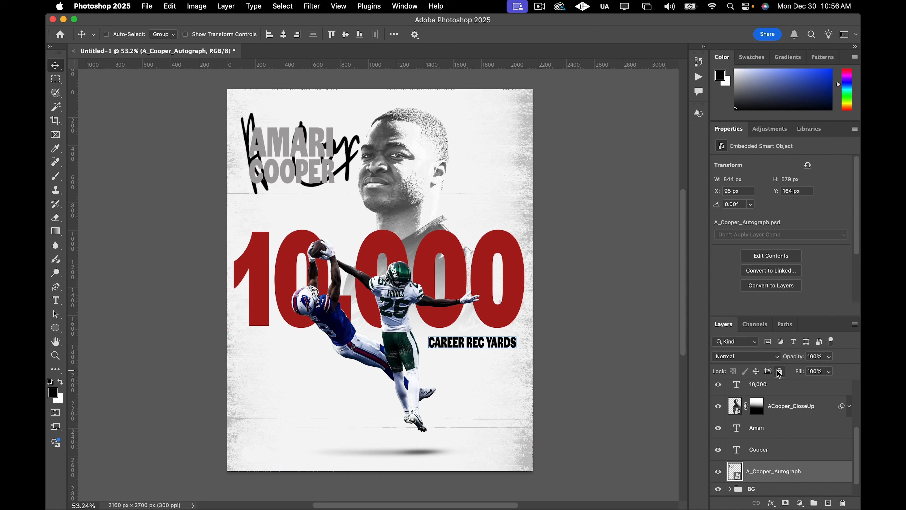
# Lower the A_Cooper_Autograph layer's opacity to 13%.
pyautogui.click(804, 433)
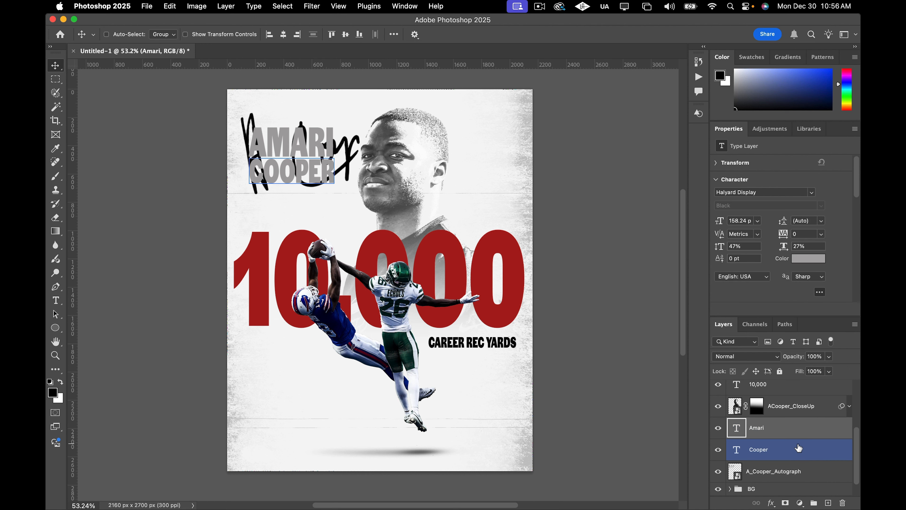
pyautogui.keyDown('shift'); pyautogui.click(798, 450); pyautogui.keyUp('shift')
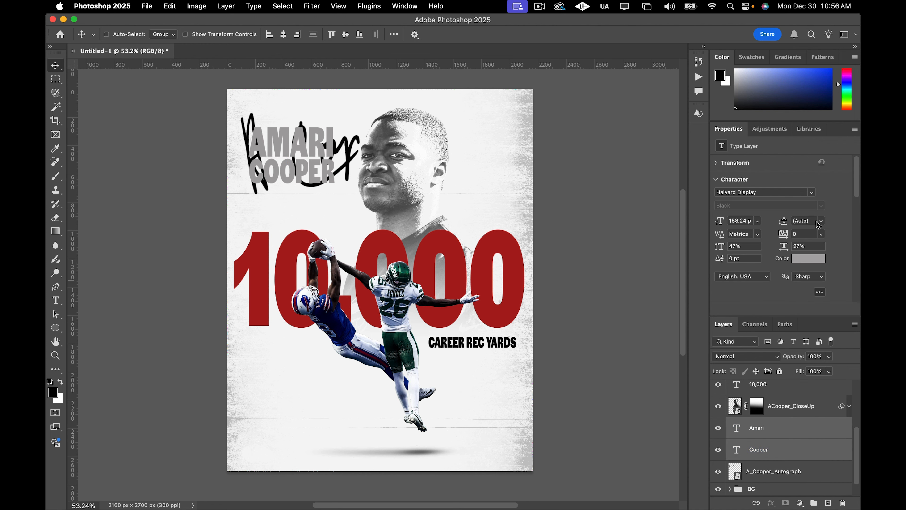
pyautogui.click(829, 356)
pyautogui.moveTo(832, 369); pyautogui.dragTo(820, 370)
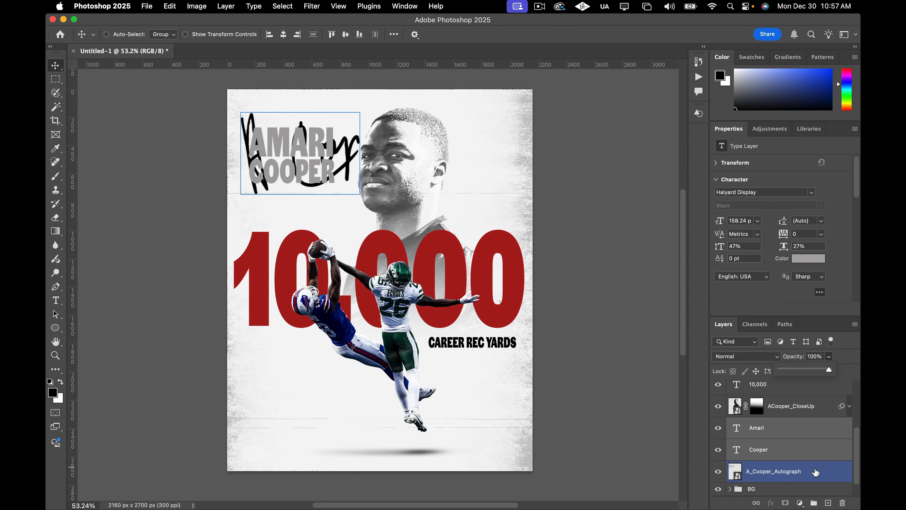
pyautogui.click(817, 474)
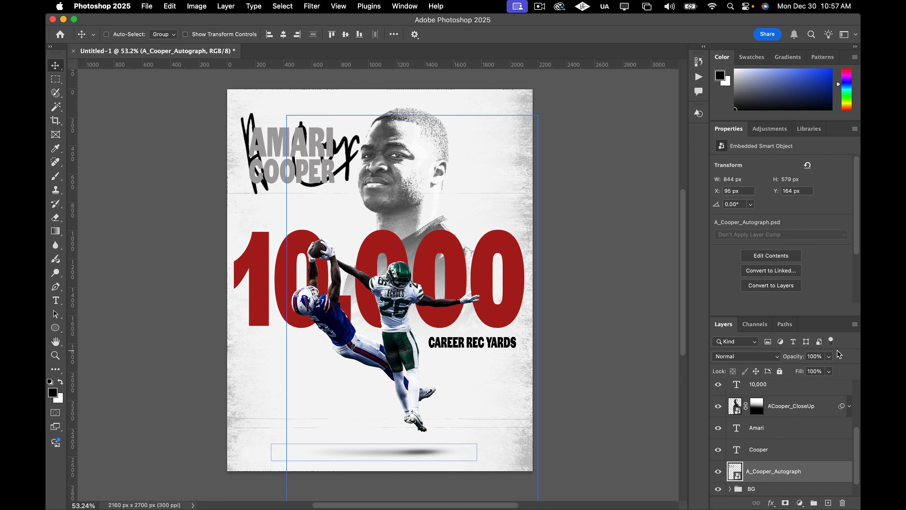
pyautogui.moveTo(827, 372); pyautogui.dragTo(804, 371)
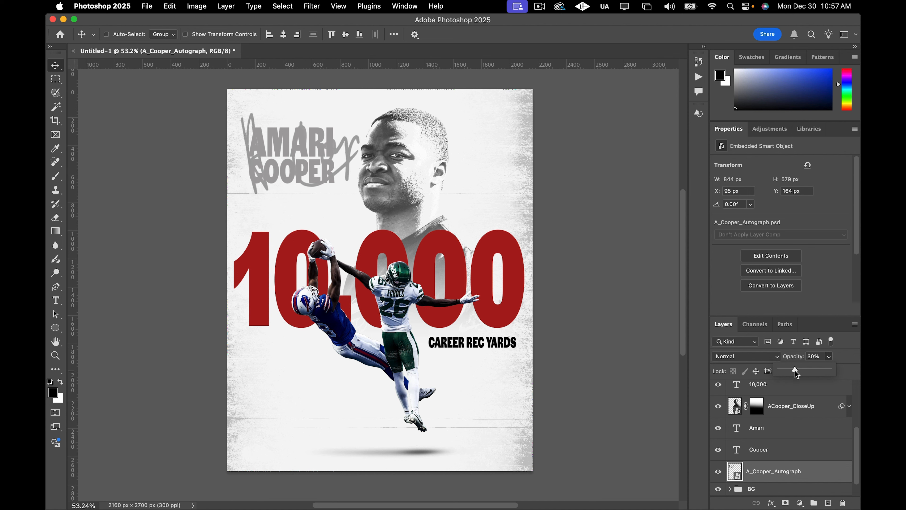
pyautogui.moveTo(788, 373); pyautogui.dragTo(787, 372)
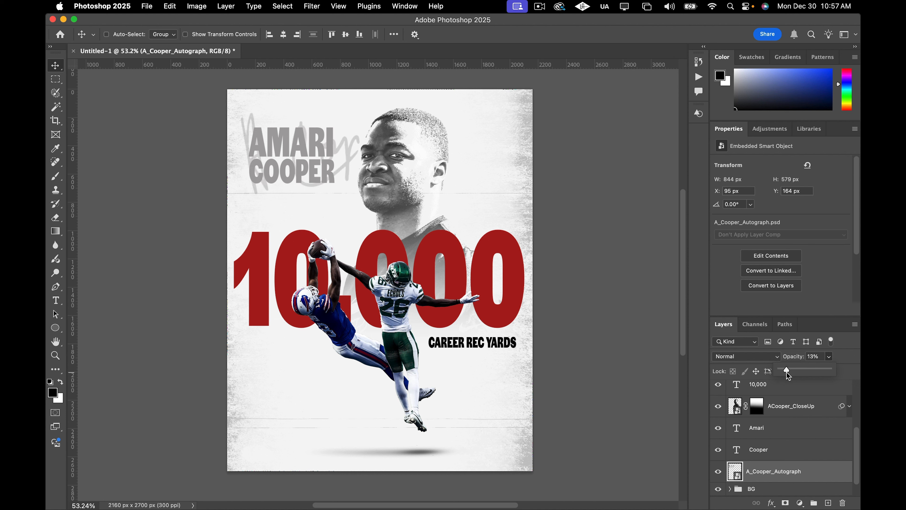
# Select both name layers and change their text color to a darker grey, 939393.
pyautogui.click(791, 406)
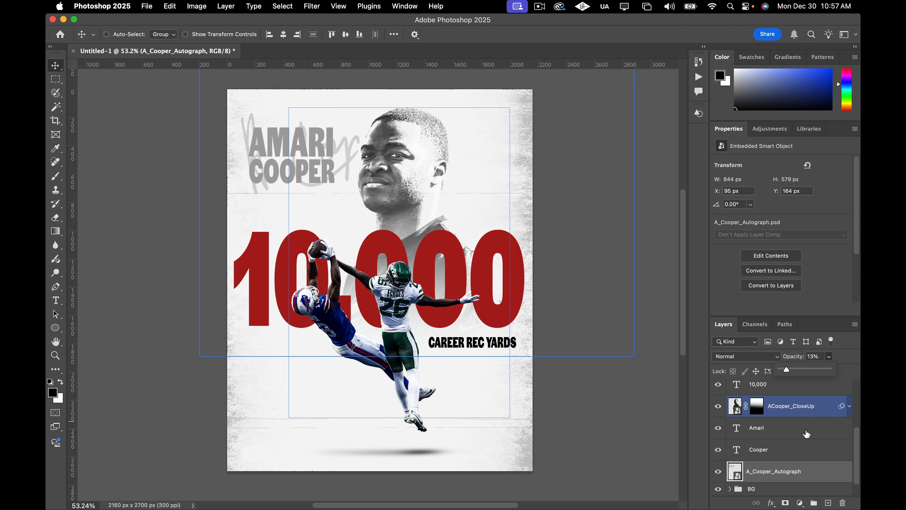
pyautogui.click(797, 428)
pyautogui.keyDown('shift'); pyautogui.click(801, 450); pyautogui.keyUp('shift')
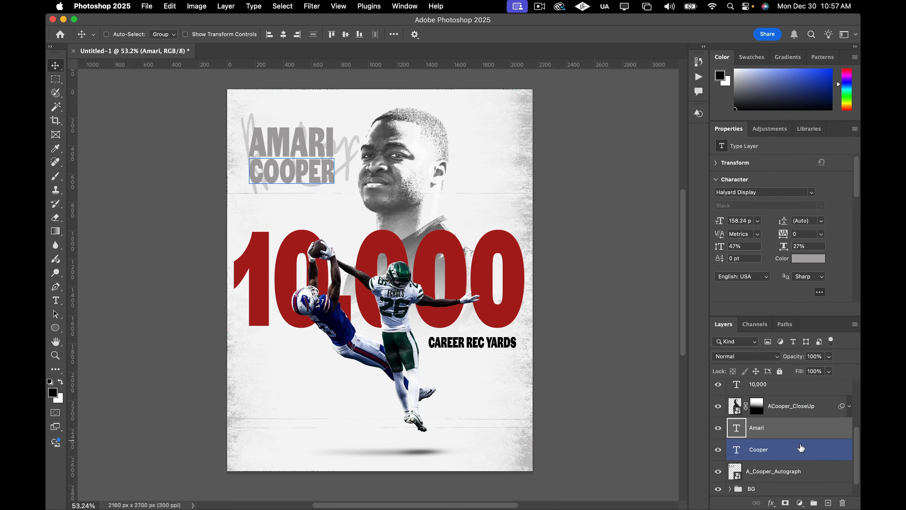
pyautogui.click(817, 259)
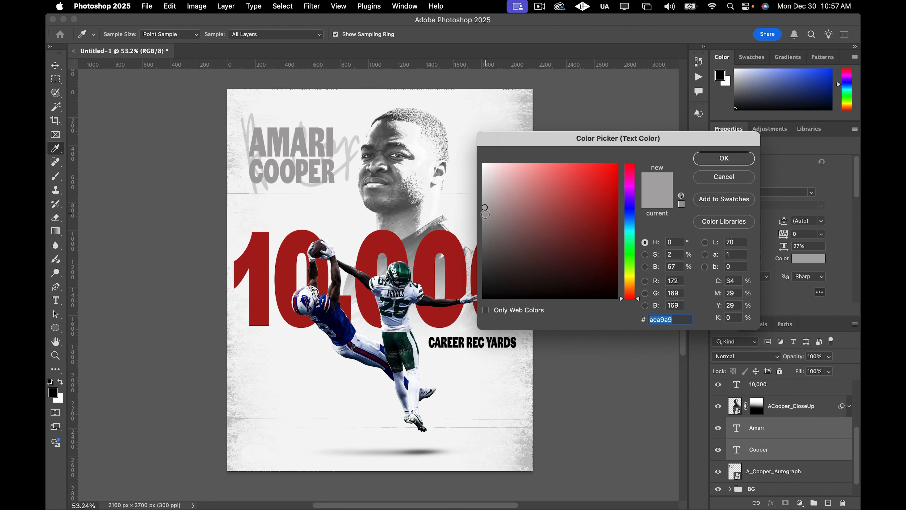
pyautogui.moveTo(485, 208); pyautogui.dragTo(484, 217)
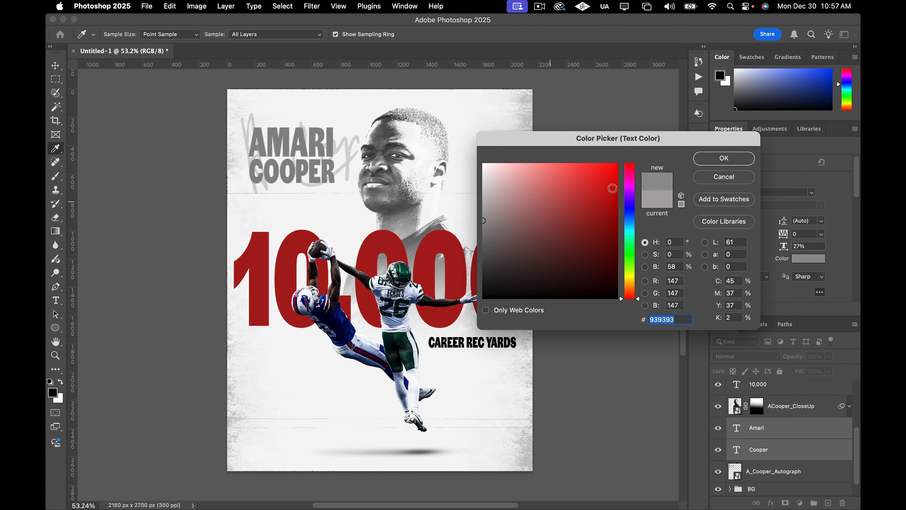
pyautogui.click(711, 162)
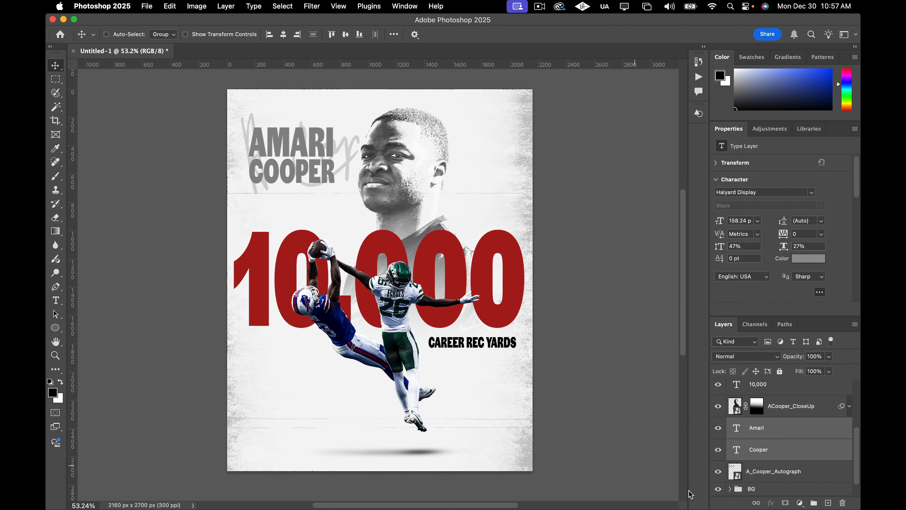
# Enlarge the autograph slightly, to about 873 px wide, and commit the transform.
pyautogui.click(758, 479)
pyautogui.press('super+t')
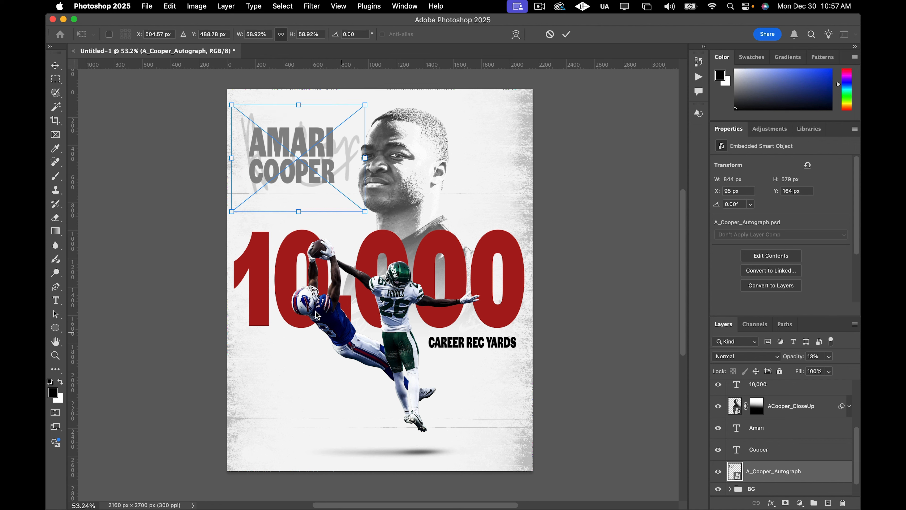
pyautogui.moveTo(233, 213); pyautogui.dragTo(233, 219)
pyautogui.click(56, 60)
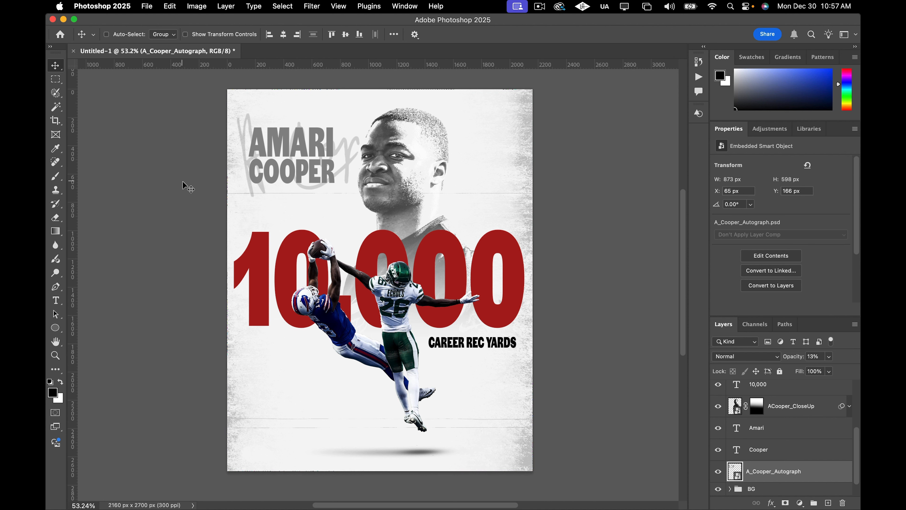
pyautogui.scroll(2, 183, 182)
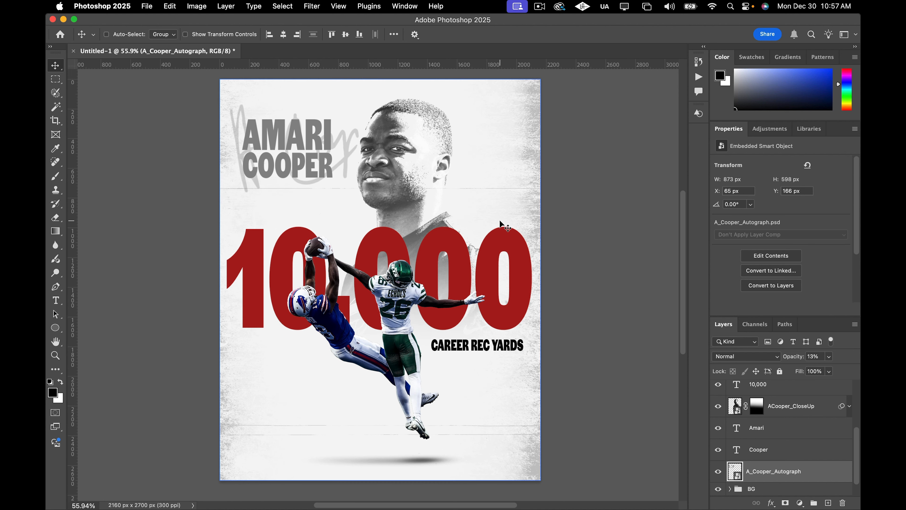
pyautogui.hscroll(1, 605, 207)
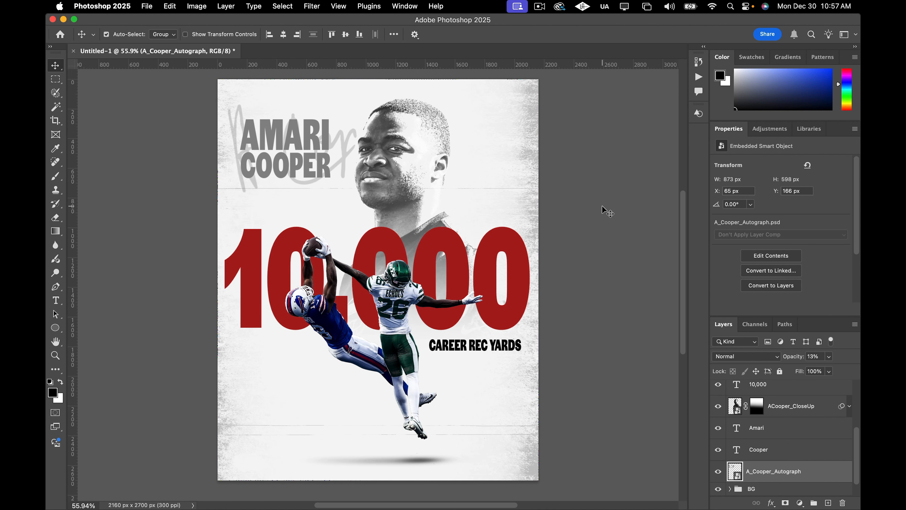
pyautogui.scroll(-1, 810, 439)
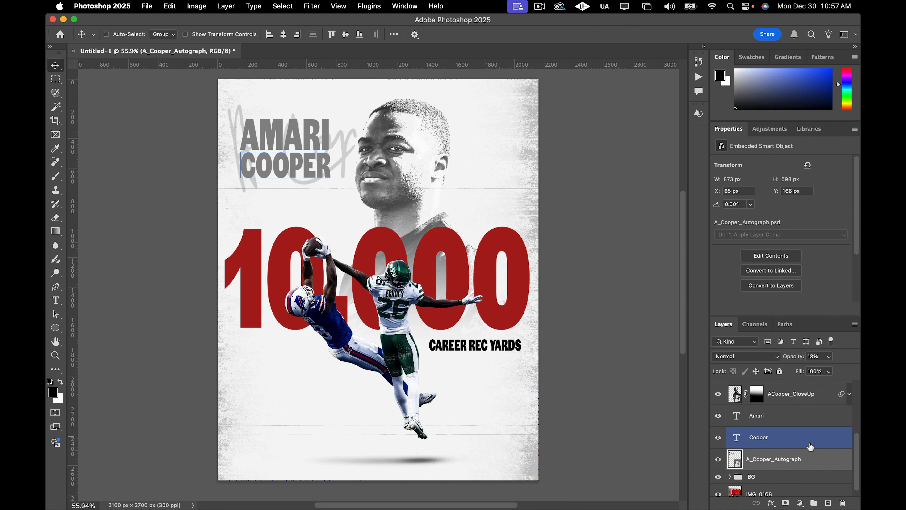
pyautogui.scroll(3, 813, 449)
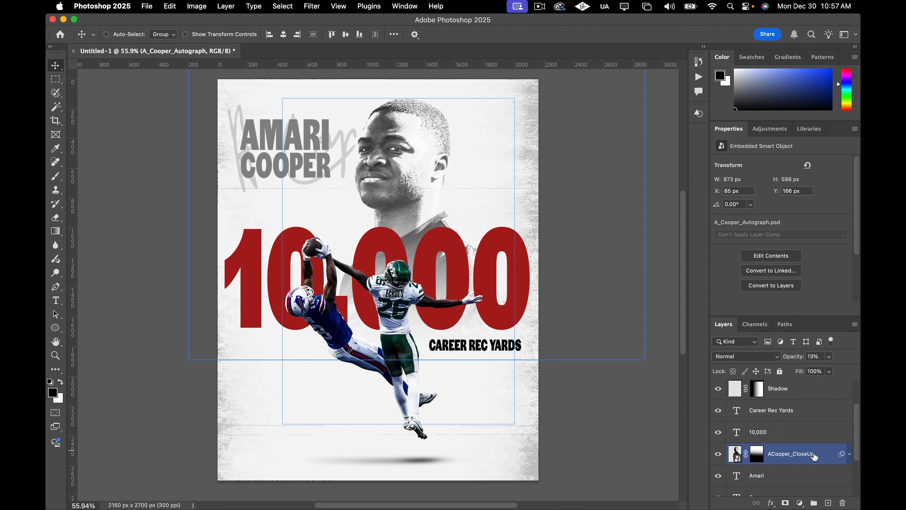
pyautogui.click(813, 456)
pyautogui.hotkey('shift', 'Right')
pyautogui.hotkey('shift', 'Right')
pyautogui.hotkey('shift', 'Right')
pyautogui.hotkey('shift', 'Right')
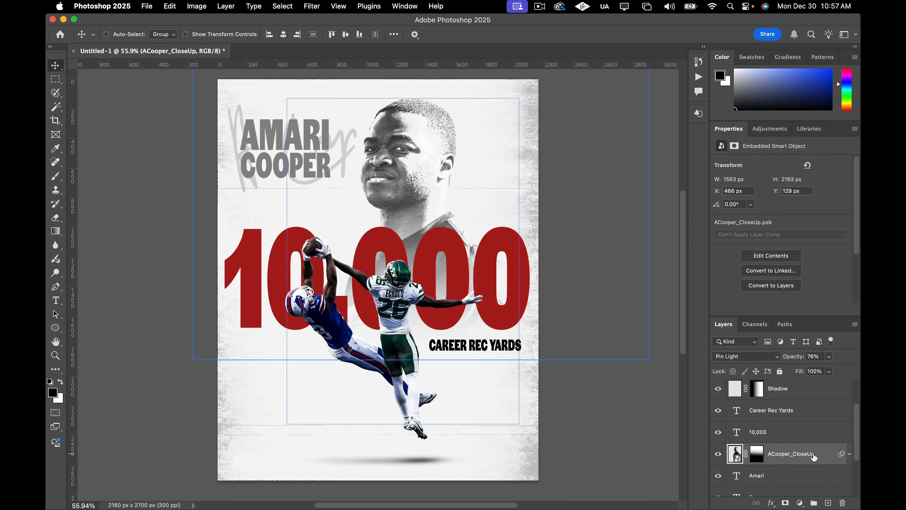
pyautogui.press('super+0')
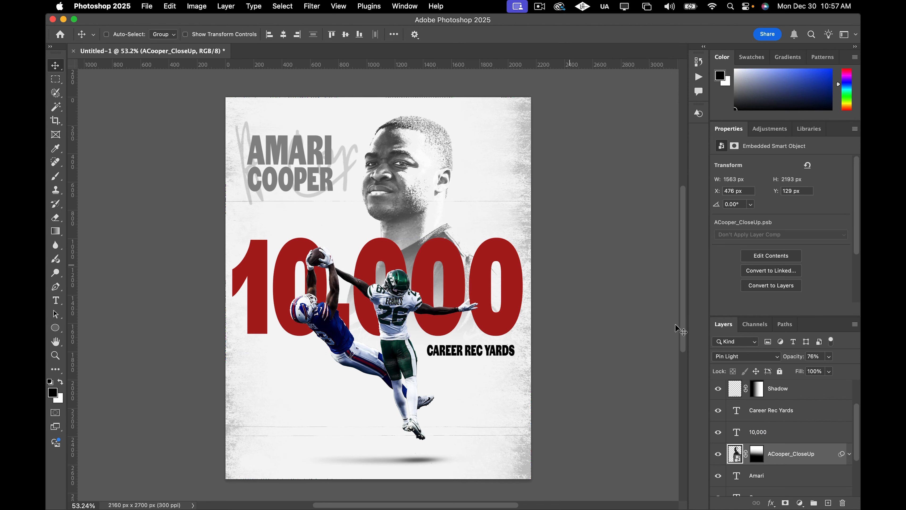
# Select the Amari and Cooper layers and nudge both names 30 px to the right.
pyautogui.scroll(3, 823, 431)
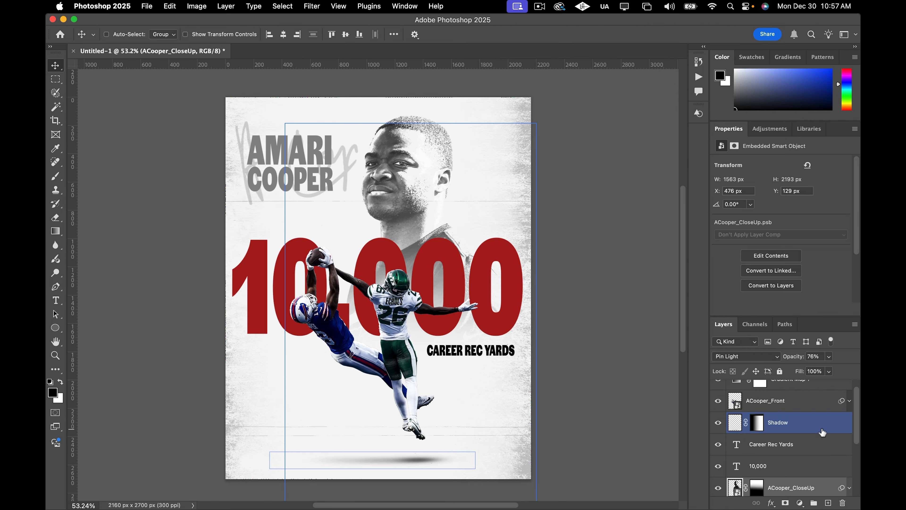
pyautogui.scroll(-3, 823, 433)
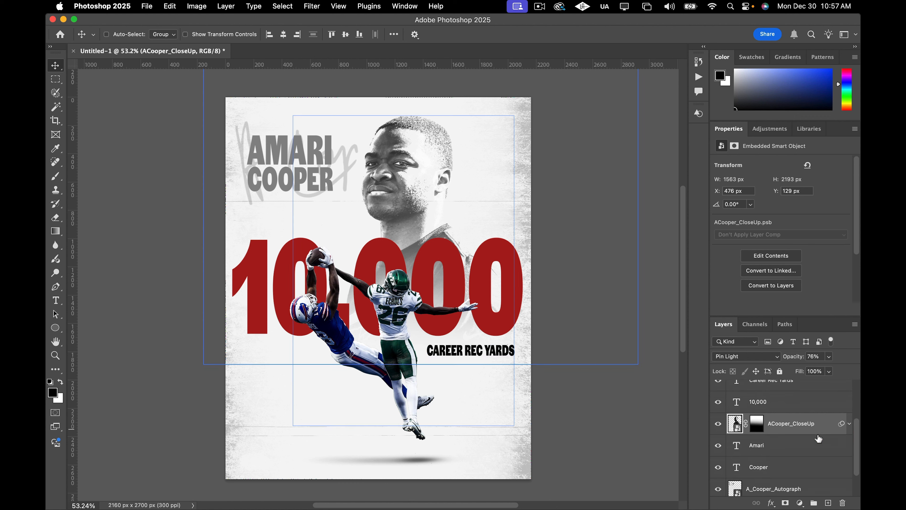
pyautogui.click(803, 446)
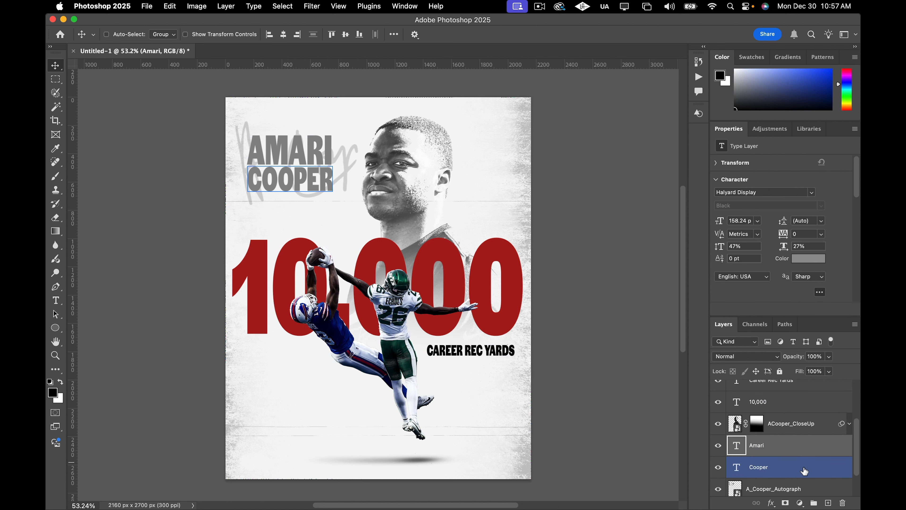
pyautogui.keyDown('shift'); pyautogui.click(804, 471); pyautogui.keyUp('shift')
pyautogui.hotkey('shift', 'Right')
pyautogui.hotkey('shift', 'Right')
pyautogui.hotkey('shift', 'Right')
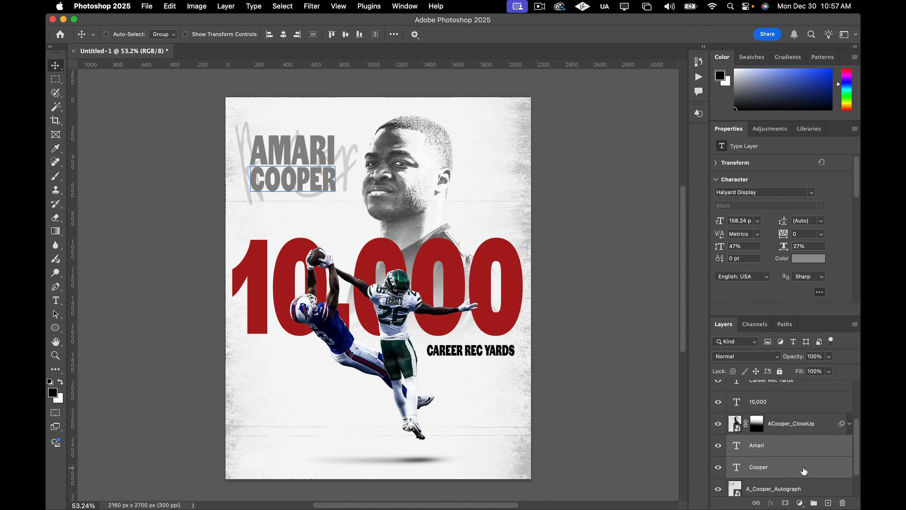
# Nudge both name layers 10 px down and darken their text color to 615f5f.
pyautogui.hotkey('shift', 'Down')
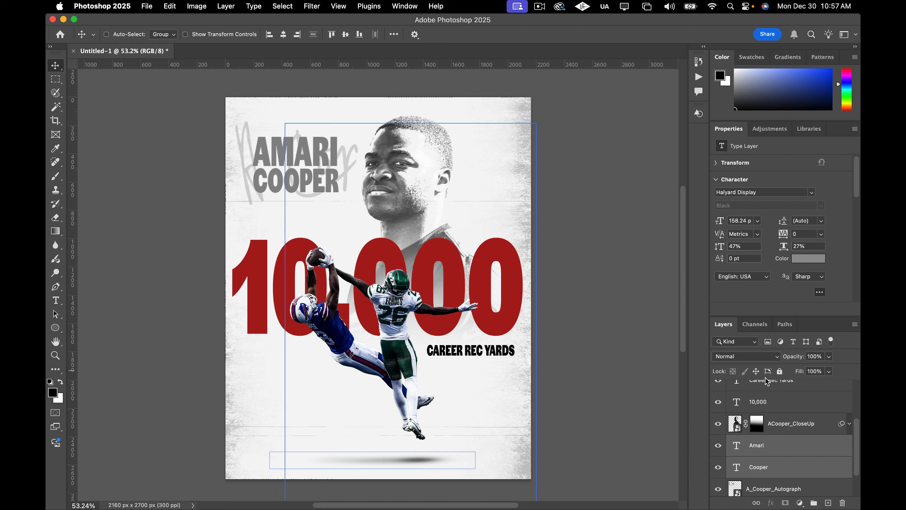
pyautogui.click(798, 260)
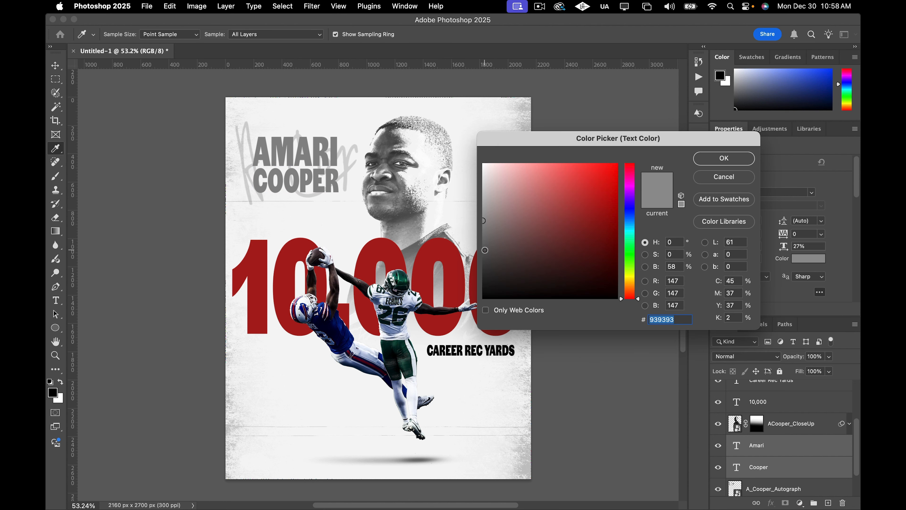
pyautogui.click(486, 252)
pyautogui.moveTo(486, 252); pyautogui.dragTo(485, 246)
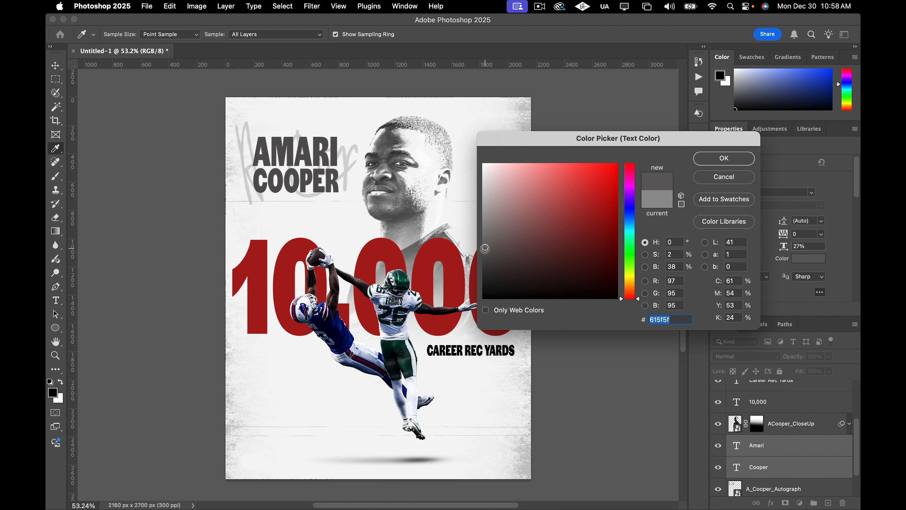
pyautogui.click(724, 157)
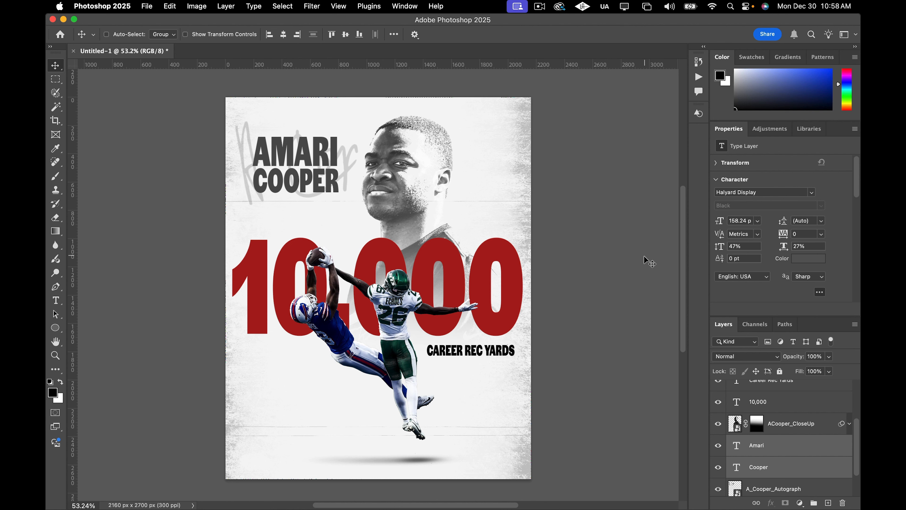
# Select the ACooper_Front player cutout layer and start adding an adjustment layer above it.
pyautogui.scroll(-1, 589, 310)
pyautogui.hscroll(-2, 594, 316)
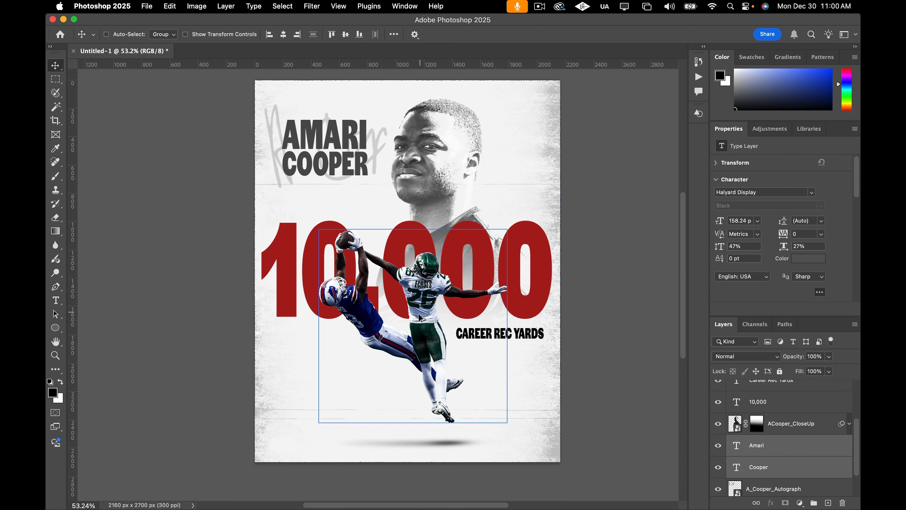
pyautogui.scroll(1, 419, 339)
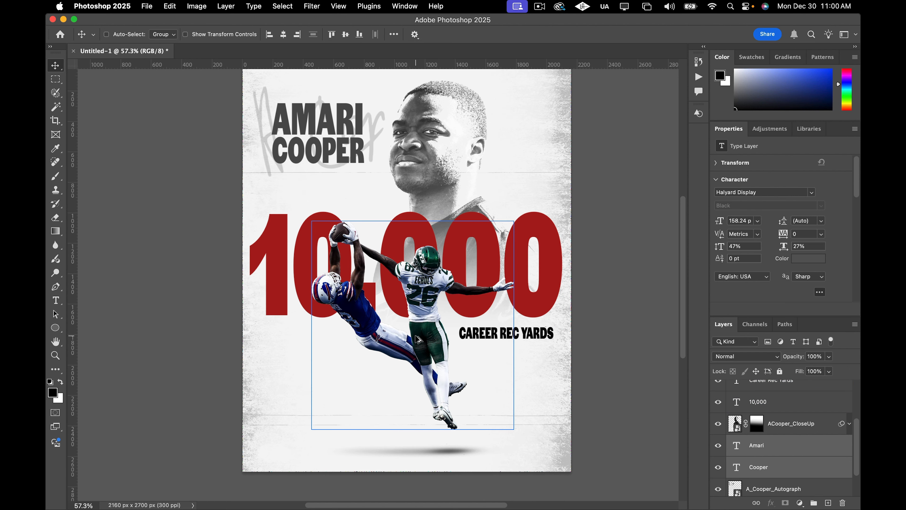
pyautogui.scroll(1, 419, 339)
pyautogui.click(805, 432)
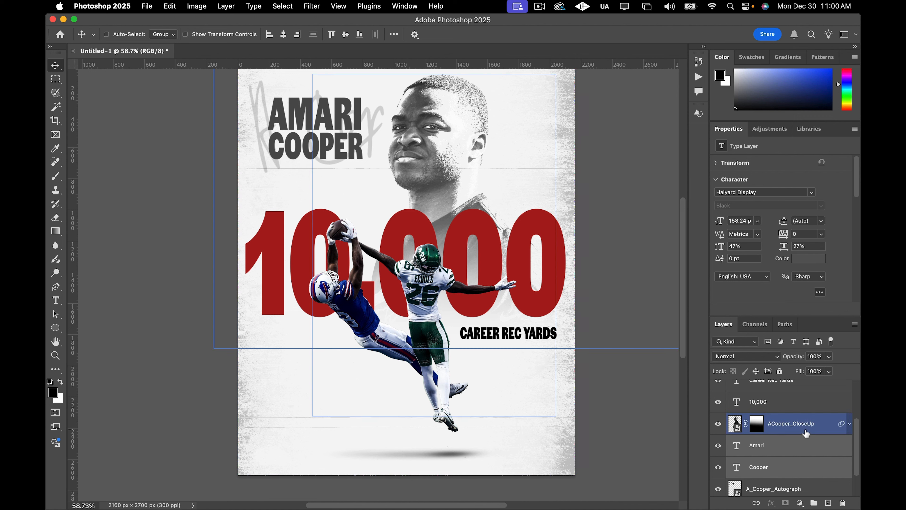
pyautogui.scroll(4, 804, 430)
pyautogui.click(801, 414)
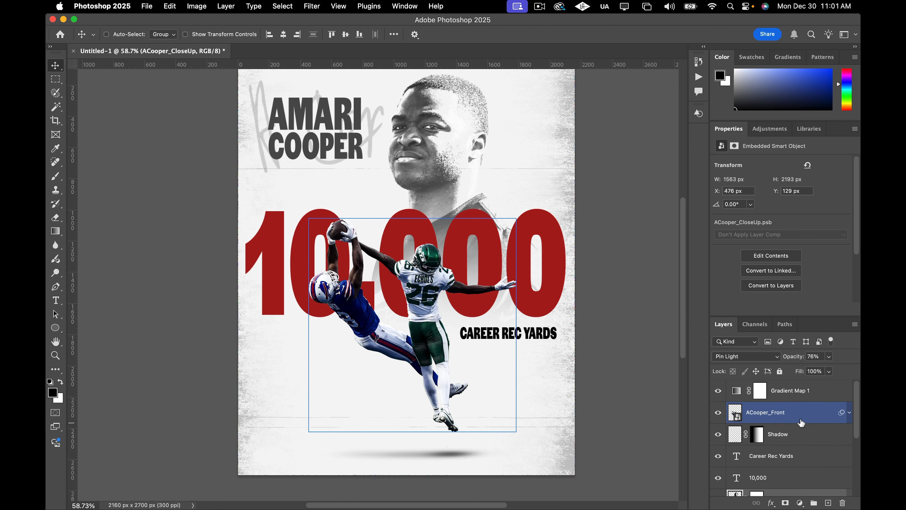
pyautogui.click(718, 413)
pyautogui.click(718, 412)
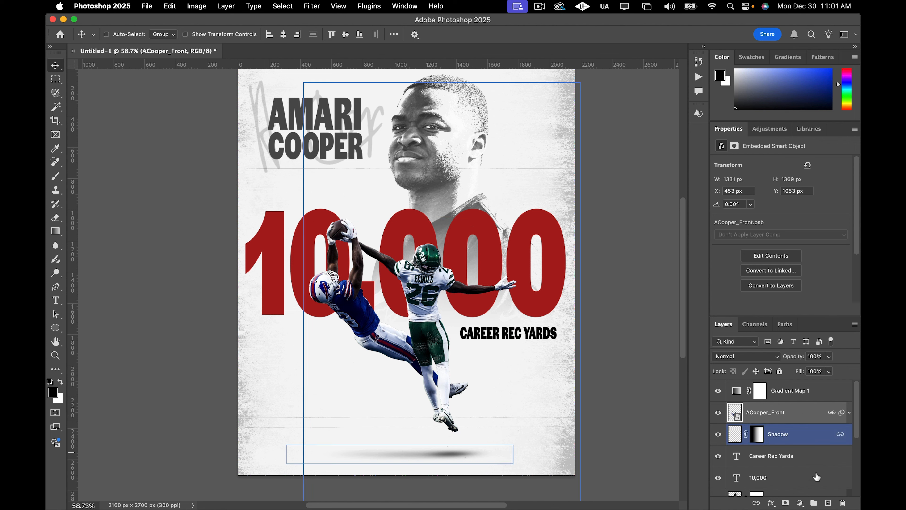
pyautogui.click(800, 503)
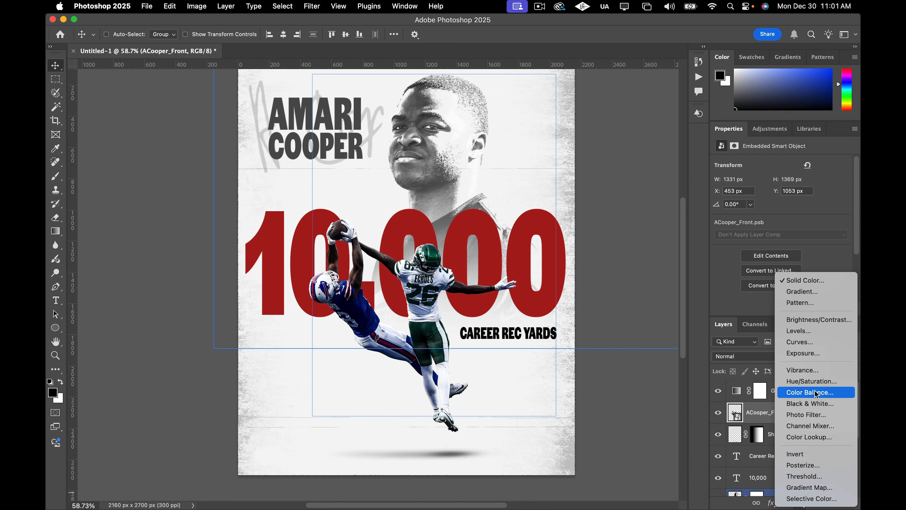
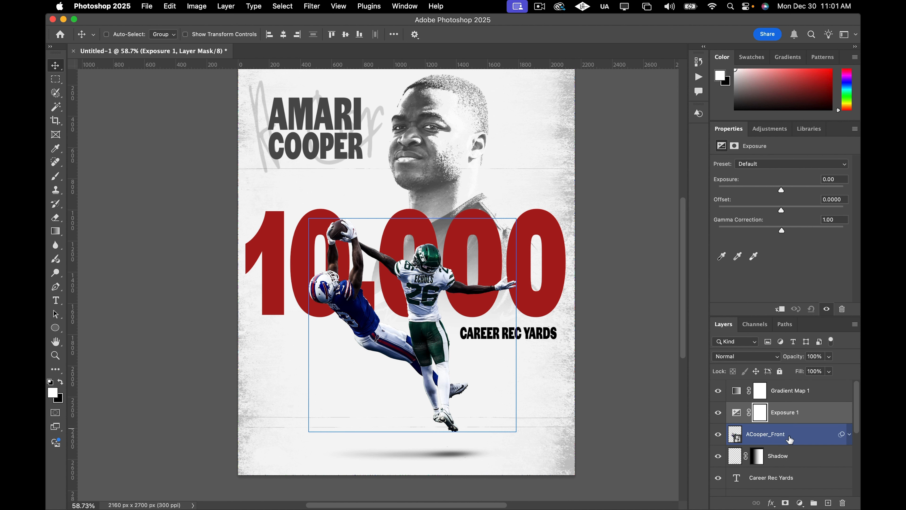
# Clip the Exposure adjustment to the ACooper_Front layer and set exposure to +2.73 and gamma correction to 1.17.
pyautogui.click(780, 309)
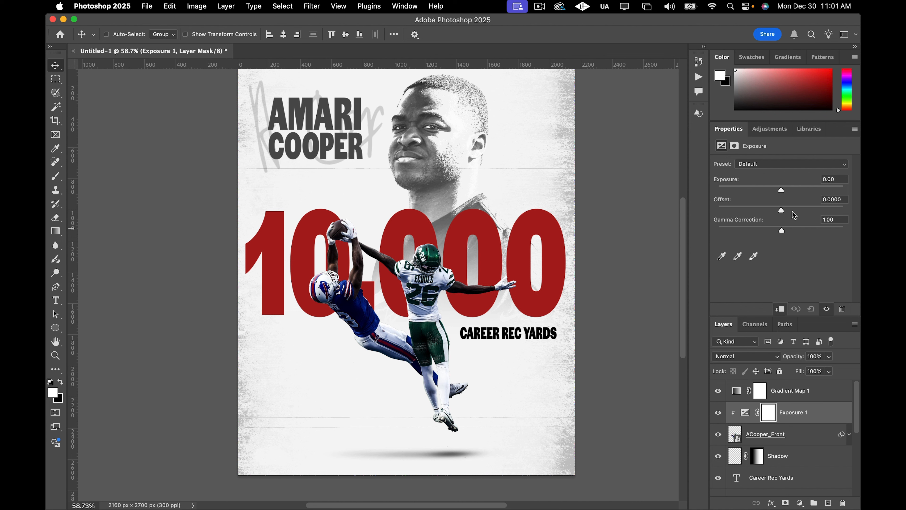
pyautogui.moveTo(783, 191); pyautogui.dragTo(803, 192)
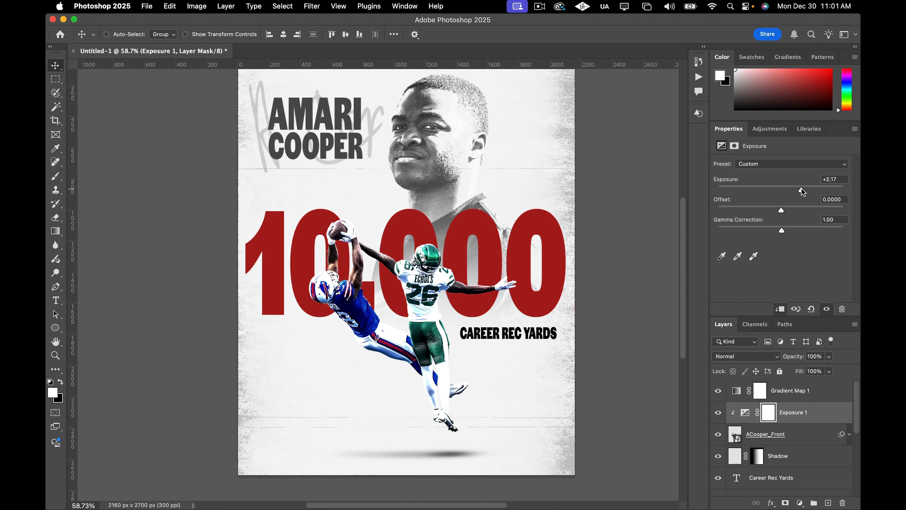
pyautogui.moveTo(803, 192); pyautogui.dragTo(809, 190)
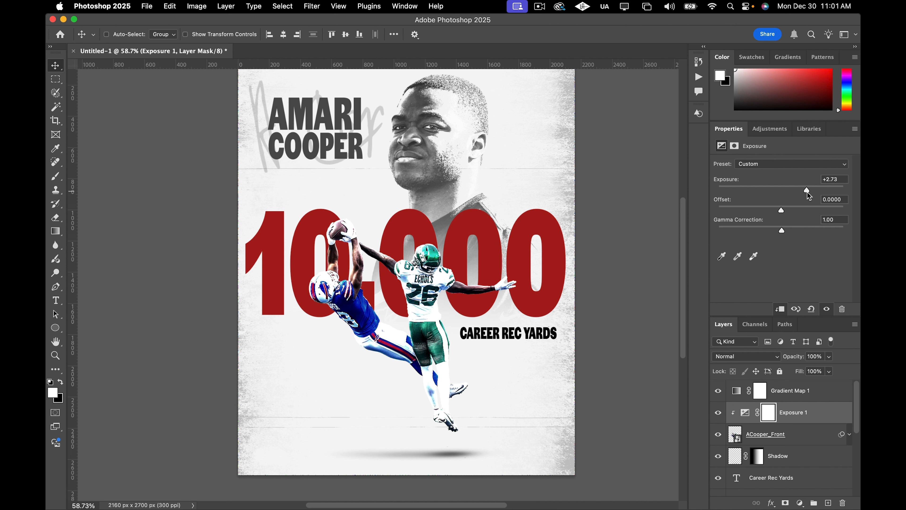
pyautogui.moveTo(782, 230)
pyautogui.mouseDown()
pyautogui.moveTo(792, 230)
pyautogui.moveTo(768, 233)
pyautogui.moveTo(773, 224)
pyautogui.mouseUp()
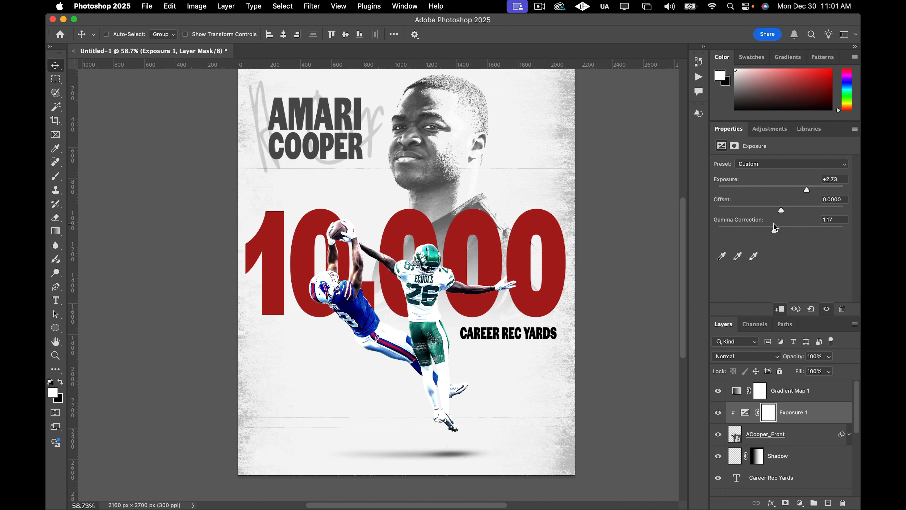
# Invert the Exposure adjustment's layer mask to black so the brightening is hidden.
pyautogui.click(768, 414)
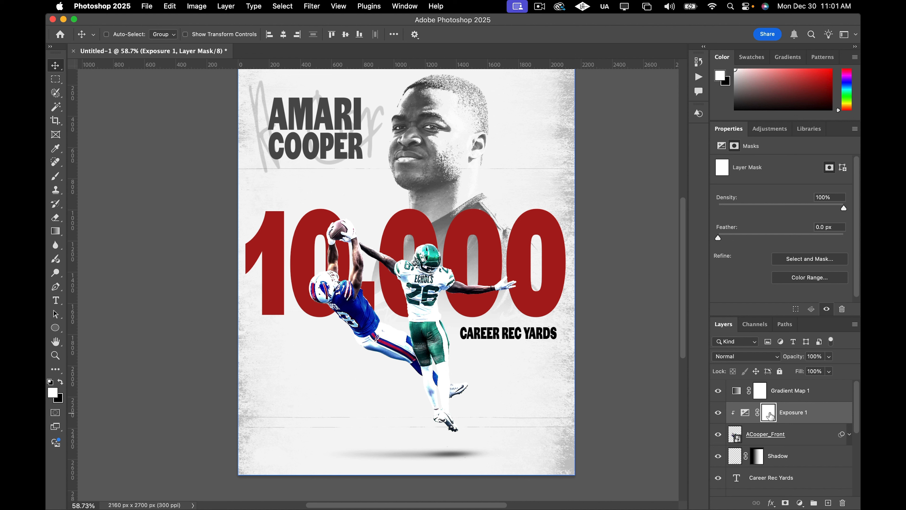
pyautogui.press('super+i')
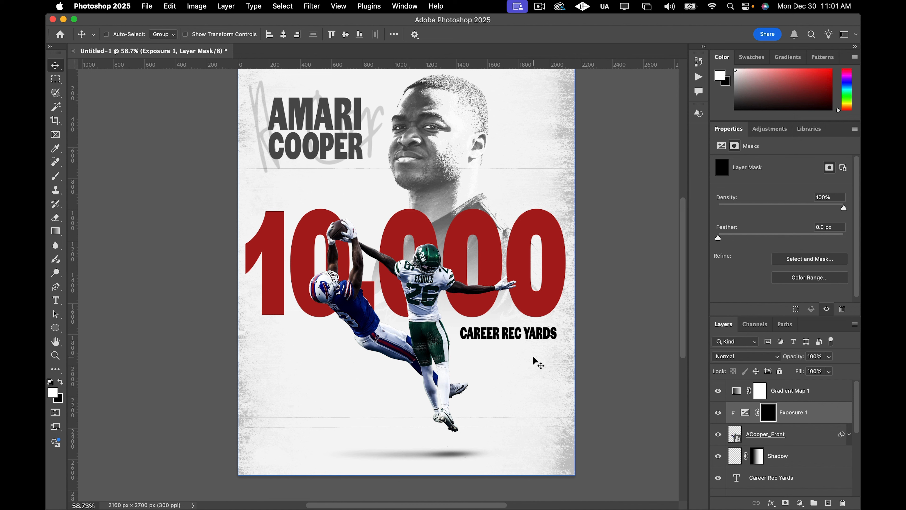
# Switch to the Brush tool and set flow to 19% with a 4 px brush at 36% hardness.
pyautogui.press('b')
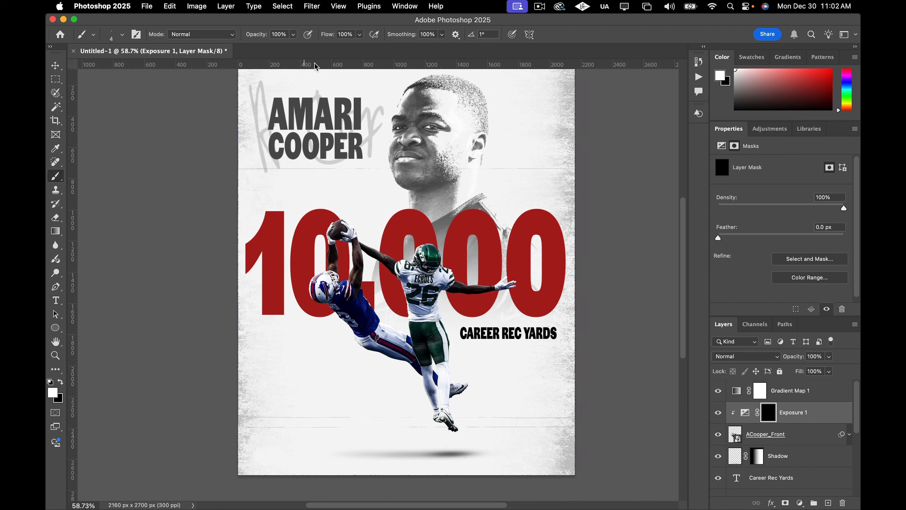
pyautogui.click(359, 34)
pyautogui.moveTo(346, 48); pyautogui.dragTo(327, 47)
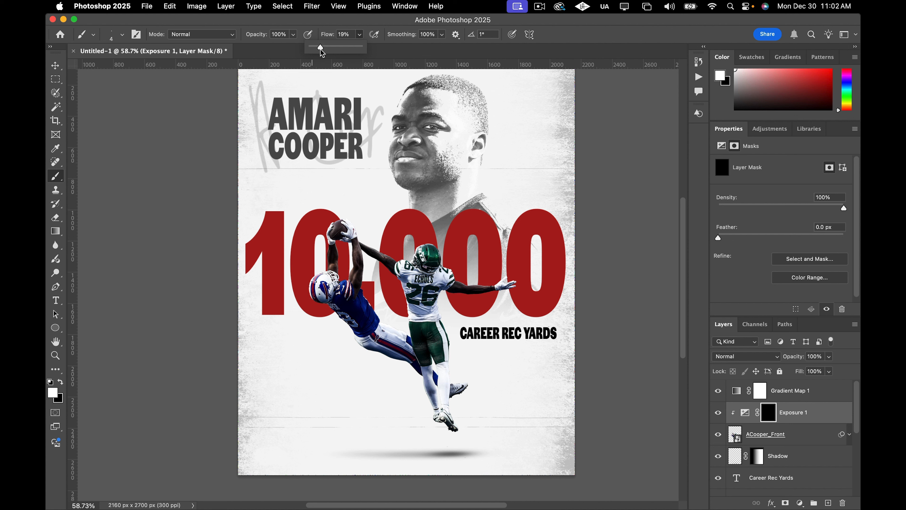
pyautogui.click(122, 35)
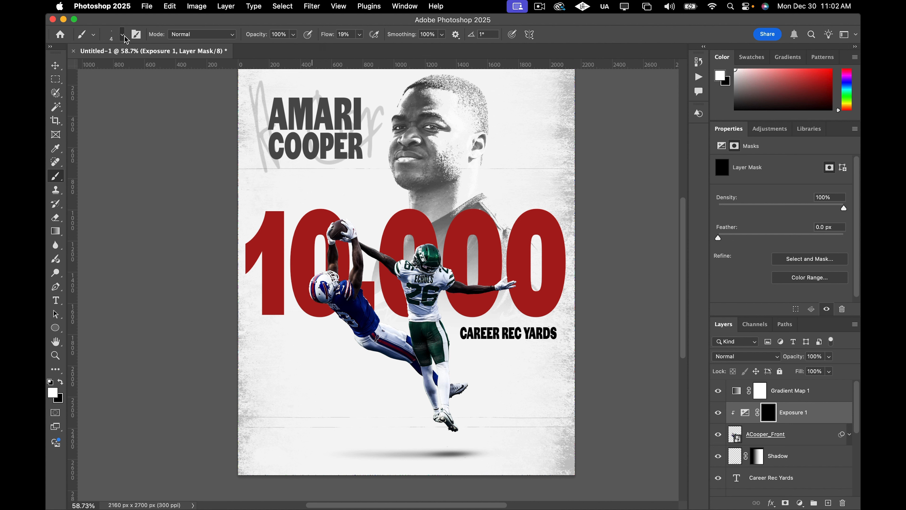
pyautogui.moveTo(119, 89); pyautogui.dragTo(130, 92)
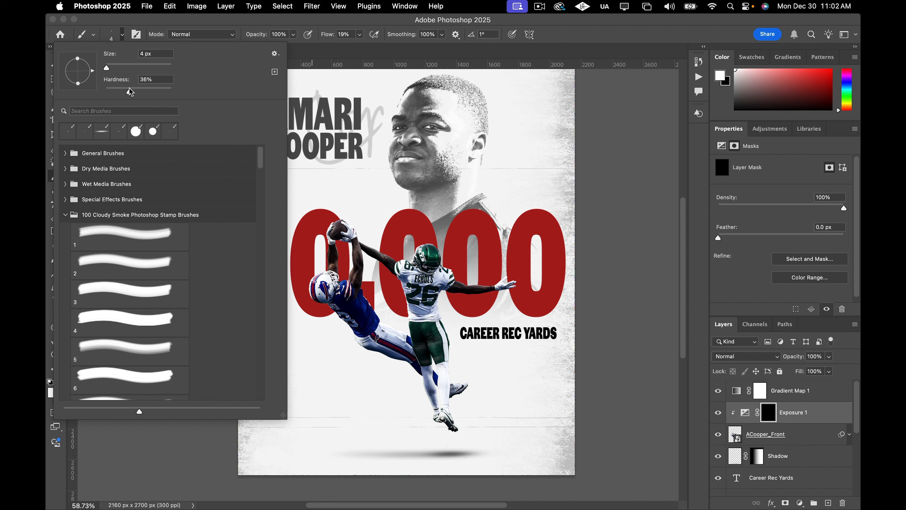
pyautogui.click(124, 38)
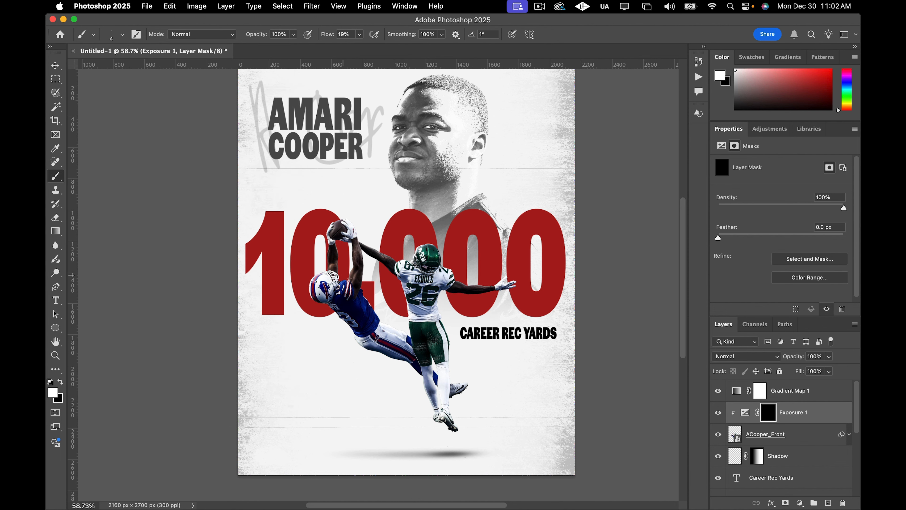
# Paint white on the Exposure mask to brighten Cooper's arms, toggling the adjustment's visibility to compare.
pyautogui.scroll(8, 381, 298)
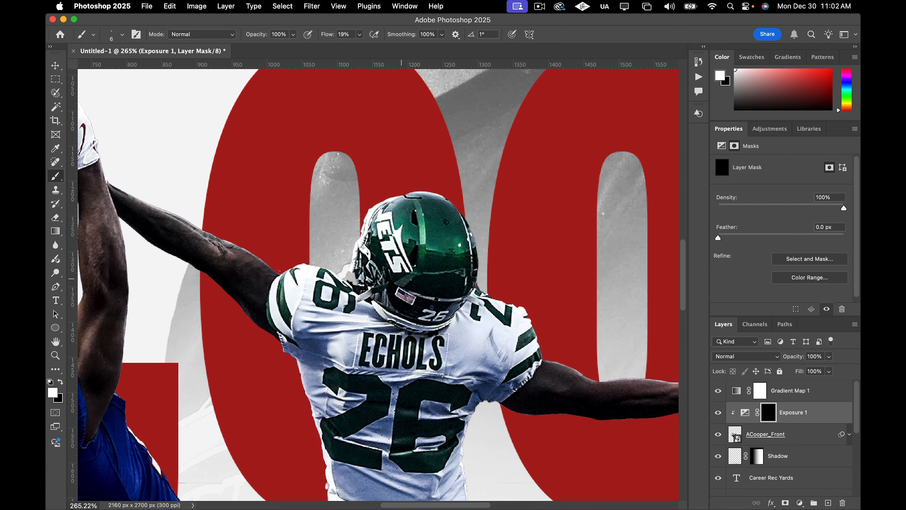
pyautogui.hscroll(-10, 307, 314)
pyautogui.hscroll(-10, 299, 284)
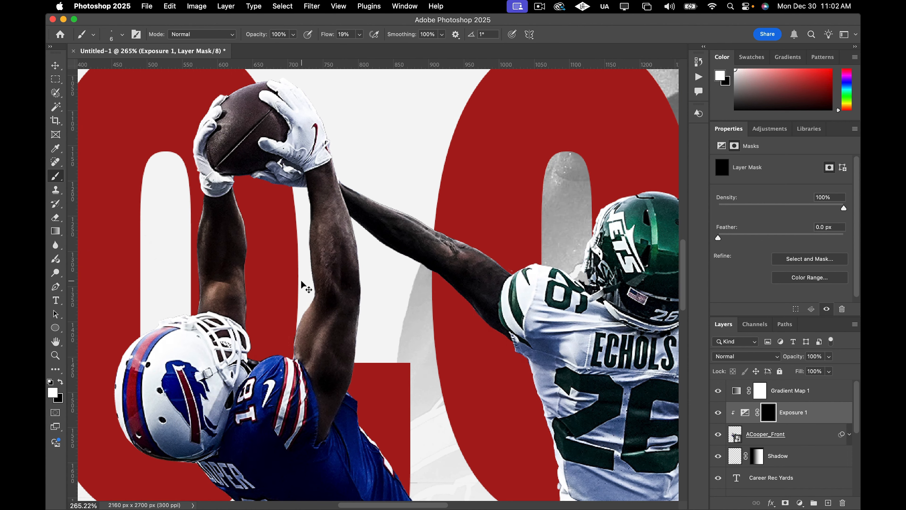
pyautogui.scroll(2, 300, 284)
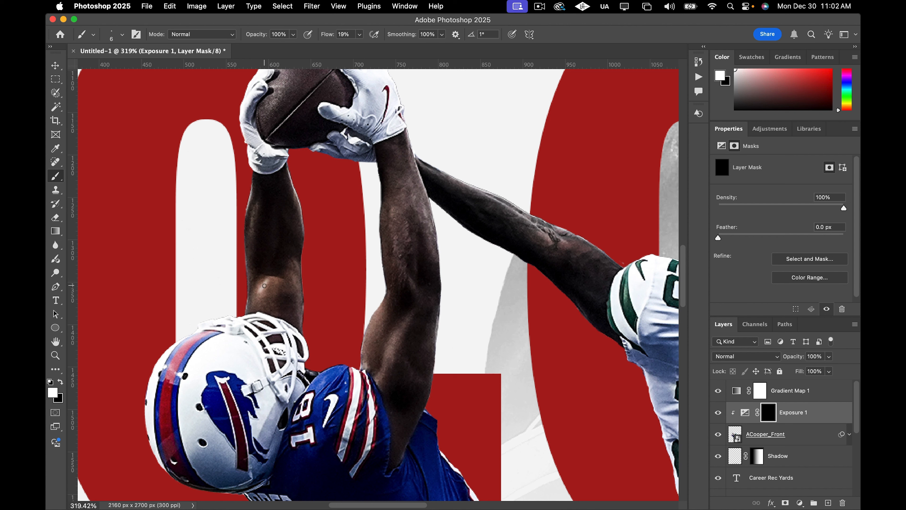
pyautogui.moveTo(264, 285); pyautogui.dragTo(256, 296)
pyautogui.moveTo(258, 307); pyautogui.dragTo(255, 309)
pyautogui.press('super+z')
pyautogui.scroll(-2, 288, 232)
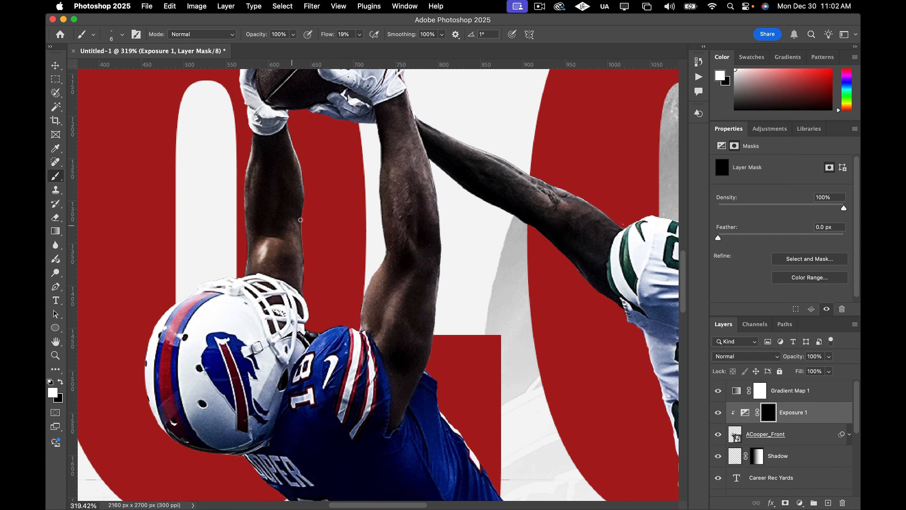
pyautogui.scroll(-2, 299, 250)
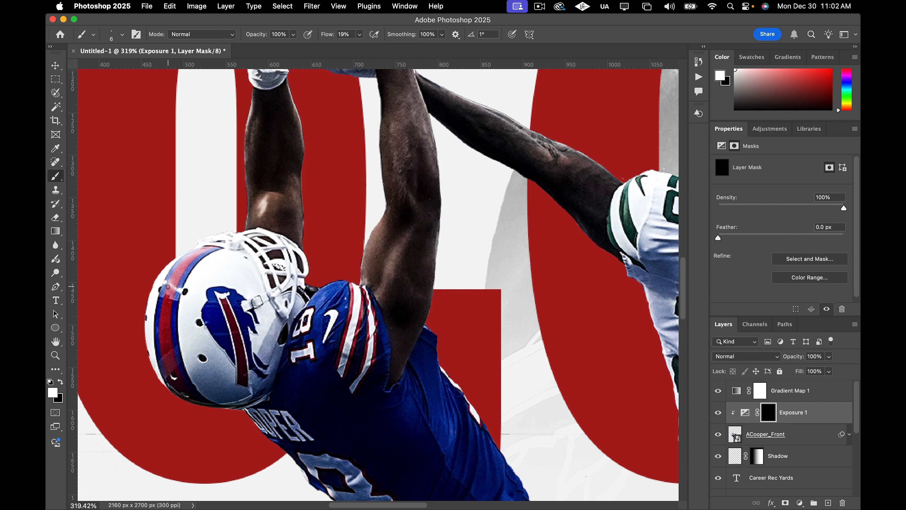
pyautogui.moveTo(177, 289)
pyautogui.mouseDown()
pyautogui.moveTo(168, 288)
pyautogui.moveTo(179, 290)
pyautogui.mouseUp()
pyautogui.scroll(-2, 258, 315)
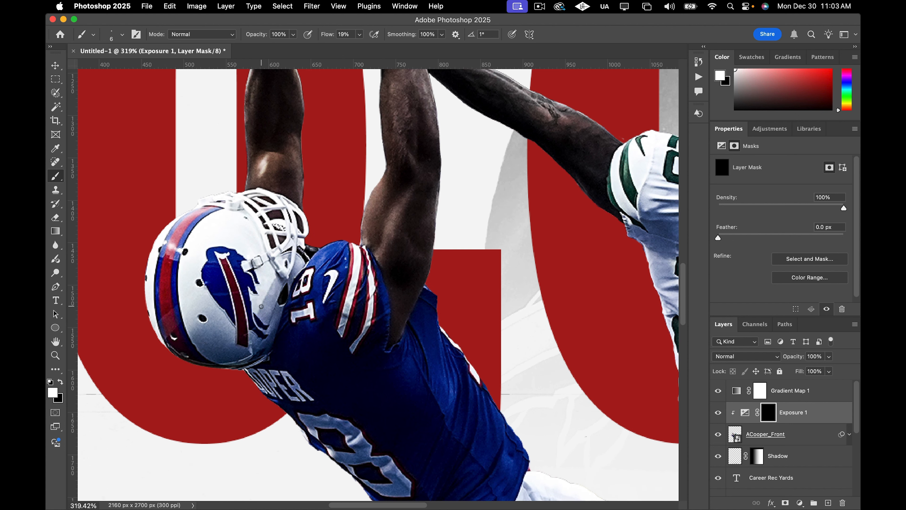
pyautogui.click(718, 413)
pyautogui.click(717, 413)
pyautogui.click(717, 413)
pyautogui.click(718, 413)
pyautogui.moveTo(405, 199)
pyautogui.mouseDown()
pyautogui.moveTo(381, 251)
pyautogui.moveTo(384, 242)
pyautogui.mouseUp()
pyautogui.press(']')
pyautogui.press(']')
pyautogui.moveTo(396, 213); pyautogui.dragTo(385, 234)
# Enlarge the brush and paint the Exposure mask over Echols' jersey to brighten it.
pyautogui.scroll(-10, 386, 235)
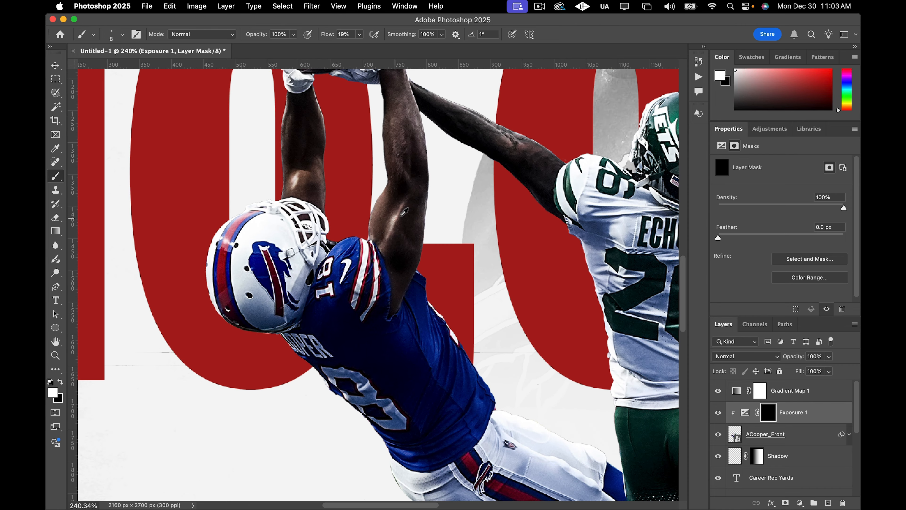
pyautogui.hscroll(3, 462, 223)
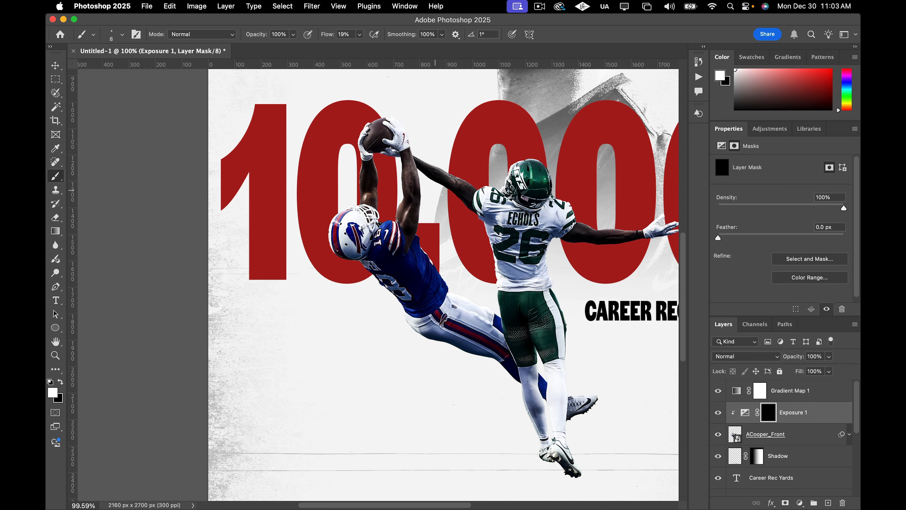
pyautogui.hscroll(3, 462, 222)
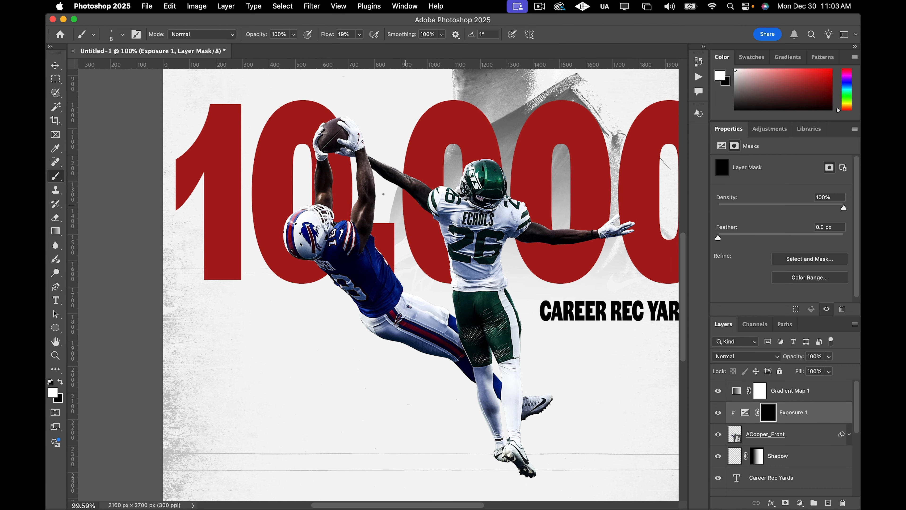
pyautogui.scroll(2, 366, 163)
pyautogui.scroll(-4, 393, 182)
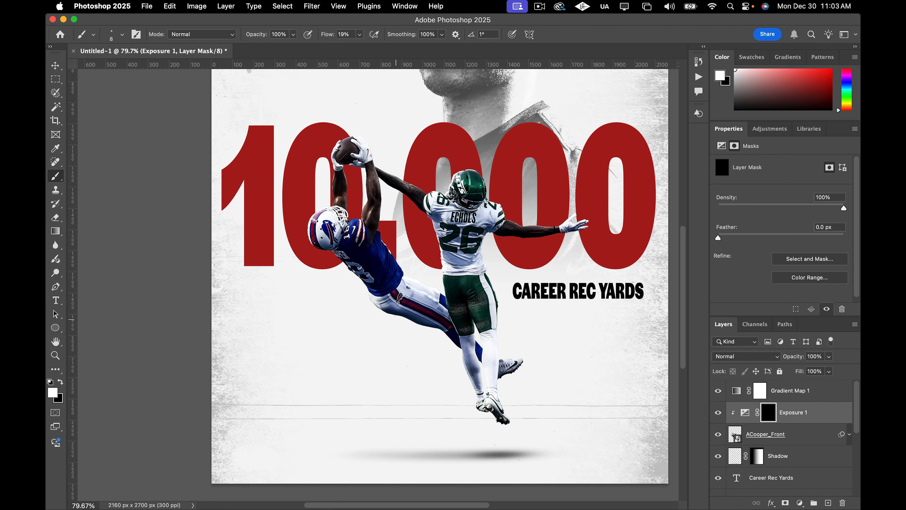
pyautogui.scroll(5, 386, 286)
pyautogui.scroll(1, 382, 210)
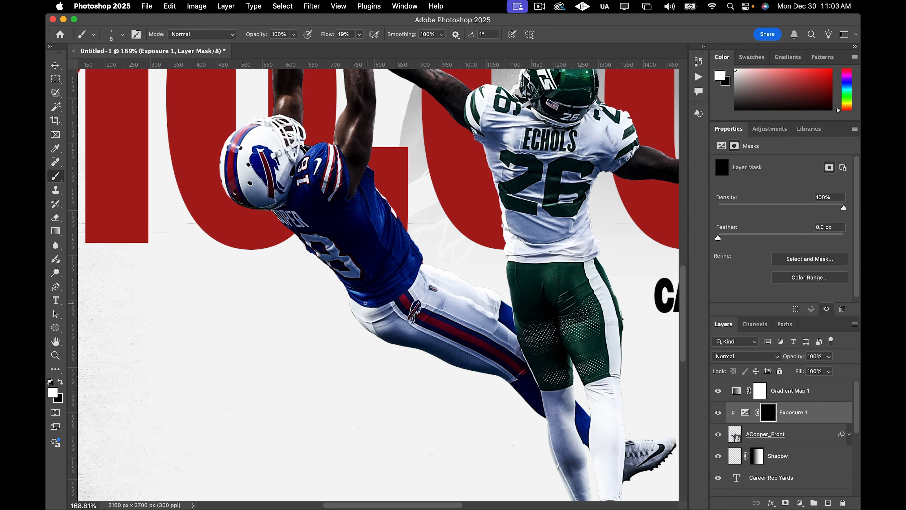
pyautogui.press('[')
pyautogui.scroll(-3, 354, 300)
pyautogui.scroll(6, 384, 244)
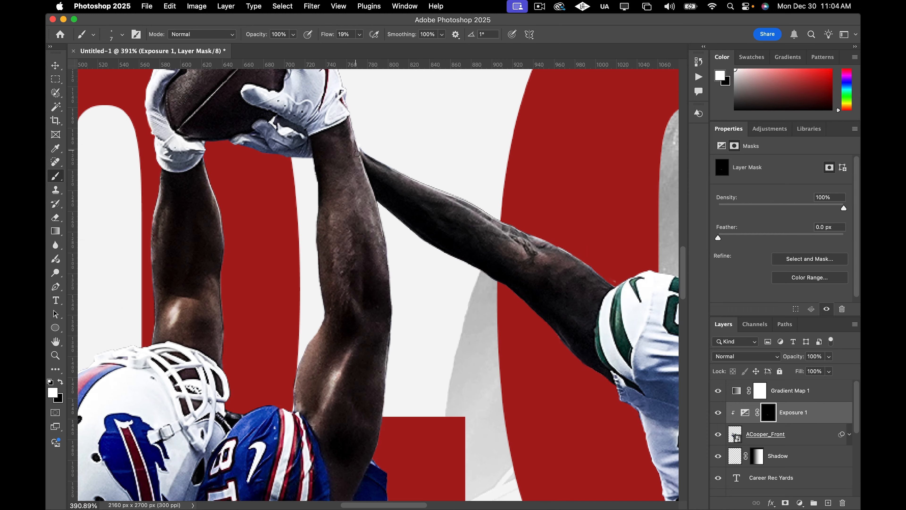
pyautogui.scroll(-6, 384, 244)
pyautogui.scroll(5, 571, 405)
pyautogui.press(']')
pyautogui.press(']')
pyautogui.press(']')
pyautogui.press(']')
pyautogui.press(']')
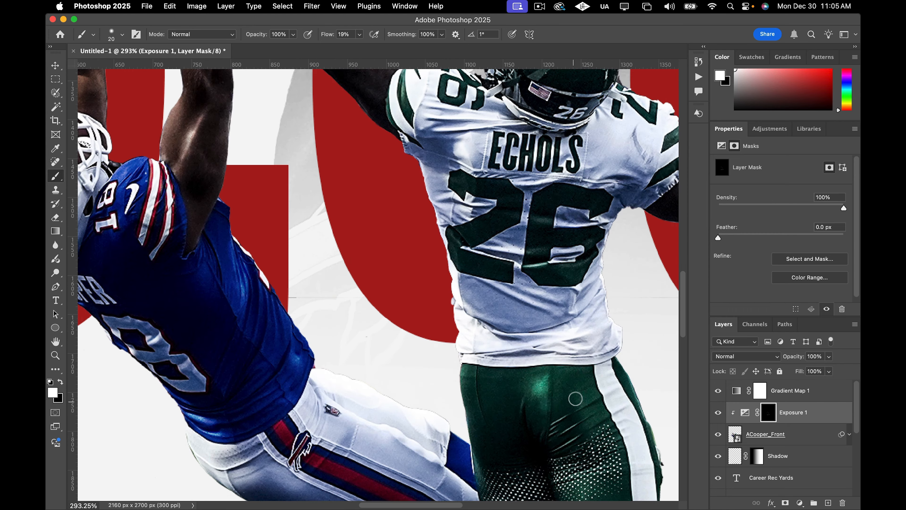
pyautogui.scroll(-2, 546, 350)
pyautogui.scroll(-4, 546, 350)
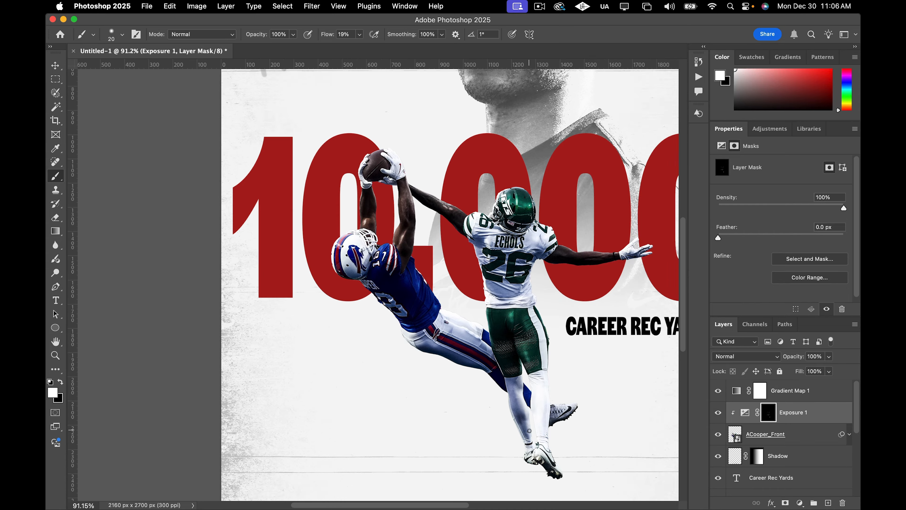
pyautogui.scroll(4, 487, 247)
pyautogui.moveTo(487, 247); pyautogui.dragTo(567, 252)
# Zoom out and pan around to review the brightened player cutouts across the whole poster.
pyautogui.scroll(-3, 528, 250)
pyautogui.scroll(3, 435, 302)
pyautogui.scroll(-5, 467, 411)
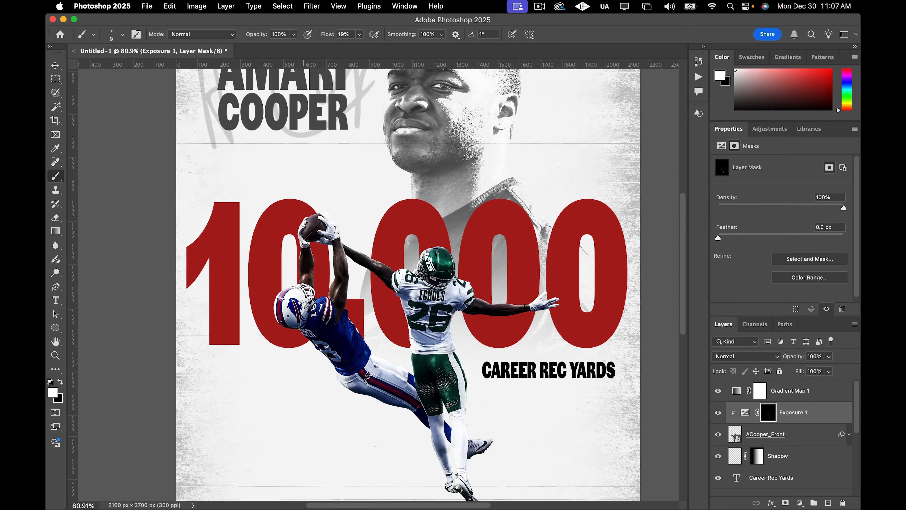
pyautogui.scroll(10, 313, 225)
pyautogui.press('[')
pyautogui.press('[')
pyautogui.press('[')
pyautogui.scroll(-8, 288, 262)
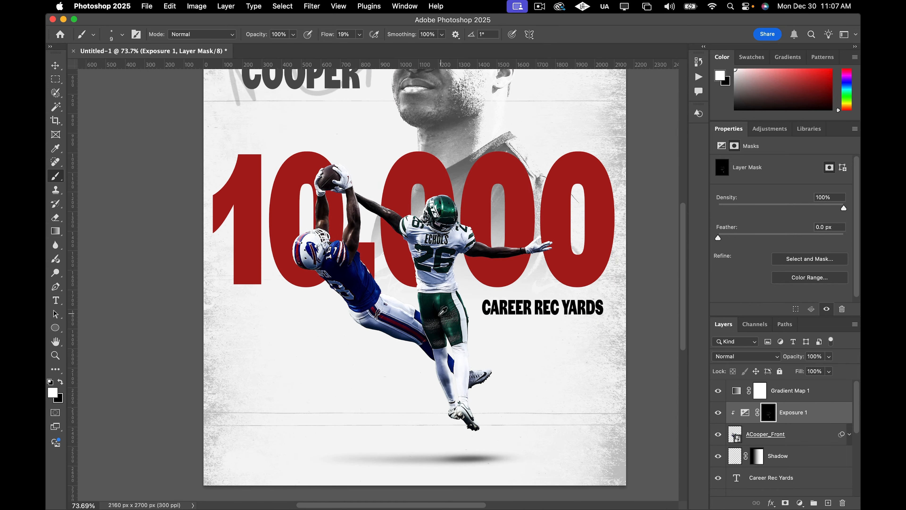
pyautogui.scroll(-1, 429, 320)
pyautogui.scroll(5, 482, 382)
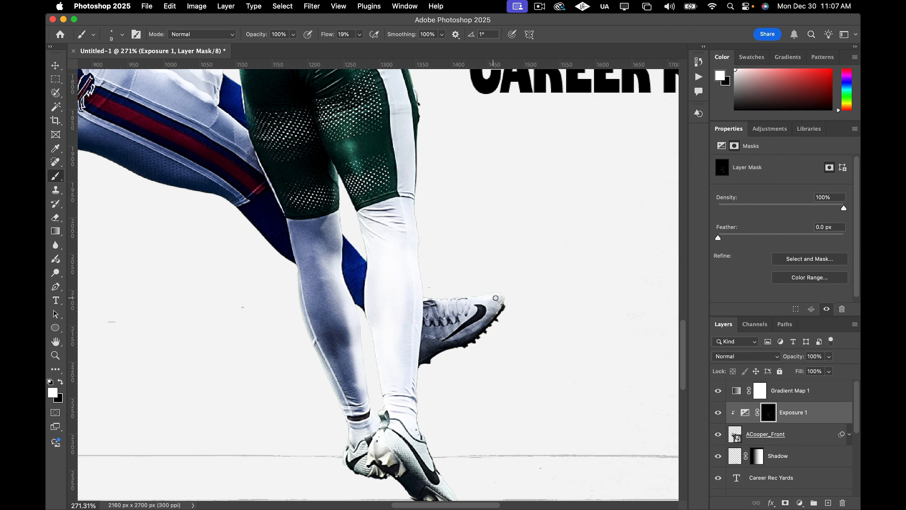
pyautogui.scroll(-7, 430, 302)
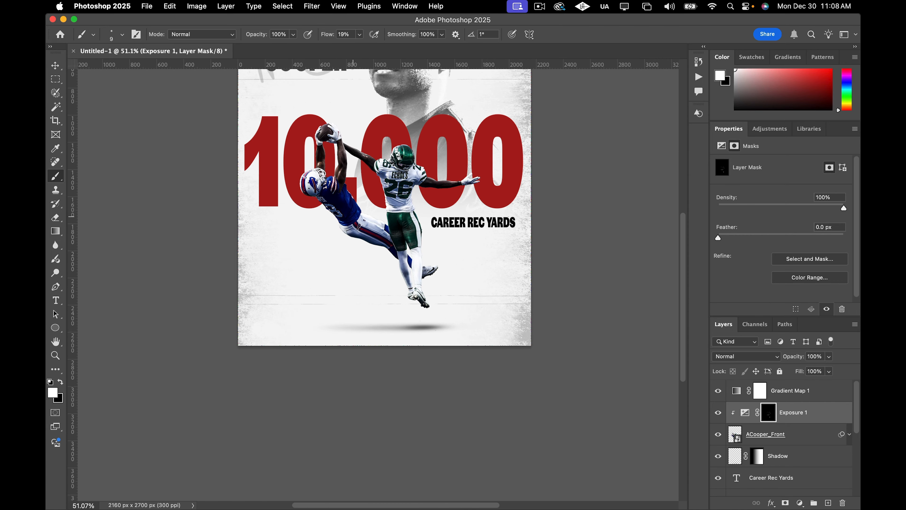
pyautogui.scroll(5, 344, 219)
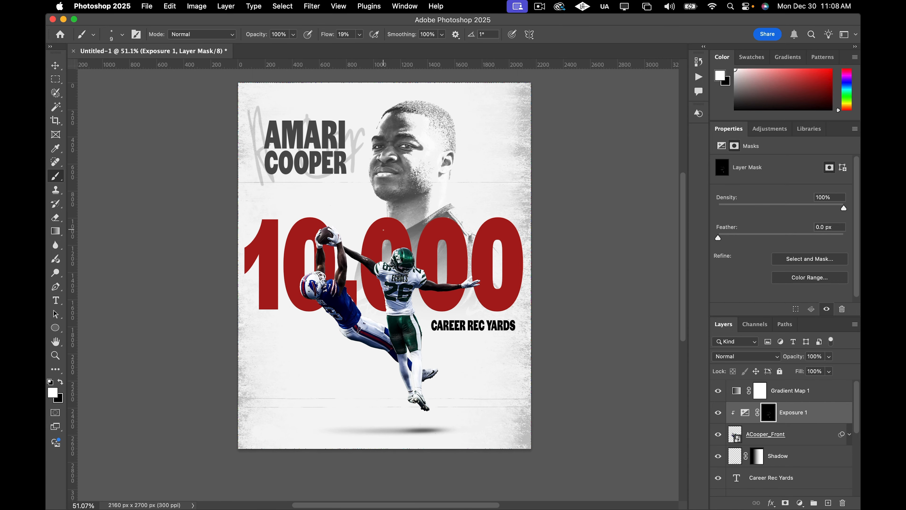
pyautogui.scroll(2, 383, 230)
pyautogui.scroll(-2, 449, 267)
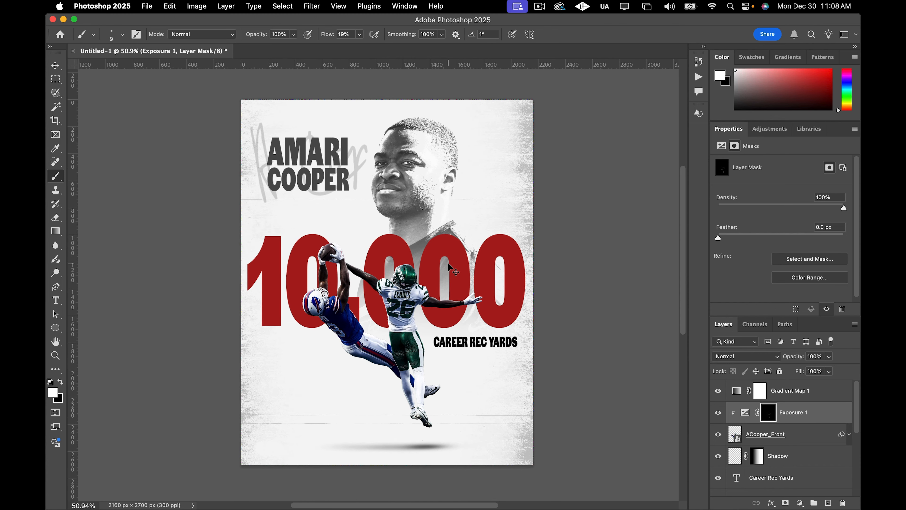
pyautogui.hscroll(3, 449, 267)
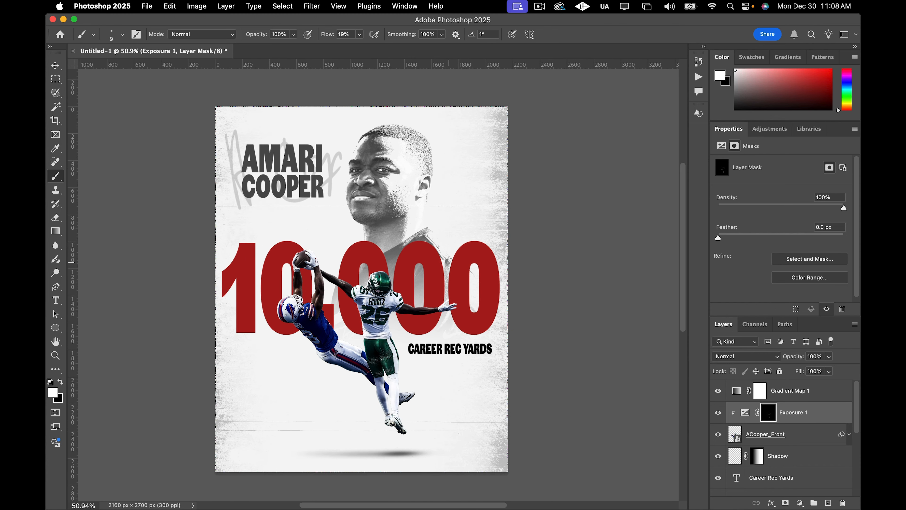
pyautogui.hscroll(2, 449, 262)
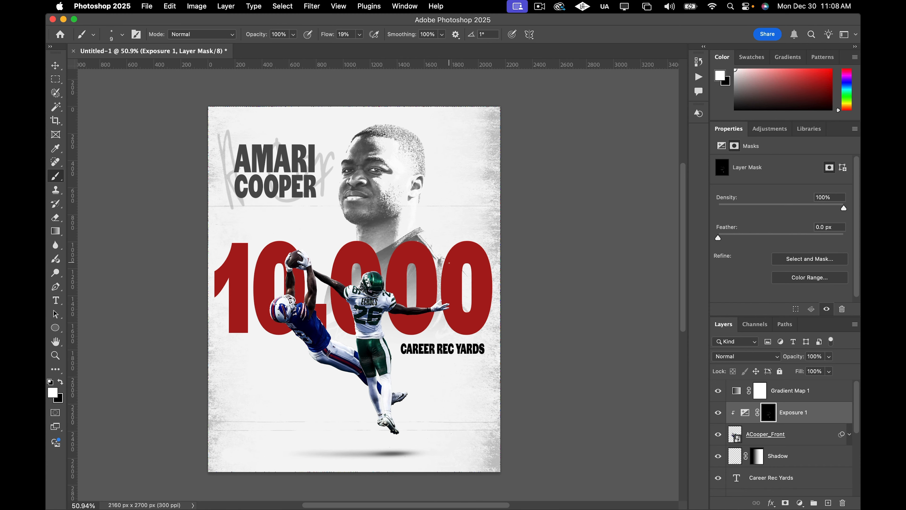
pyautogui.scroll(2, 449, 263)
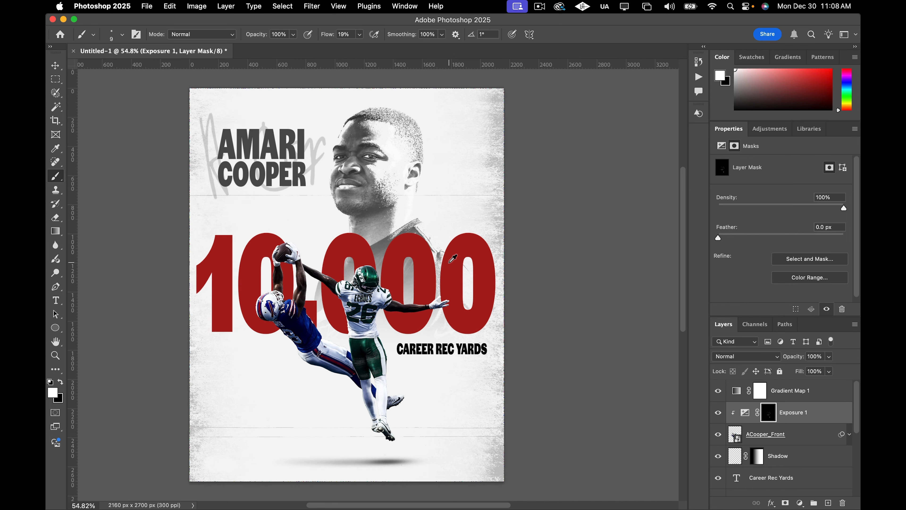
pyautogui.scroll(-2, 449, 263)
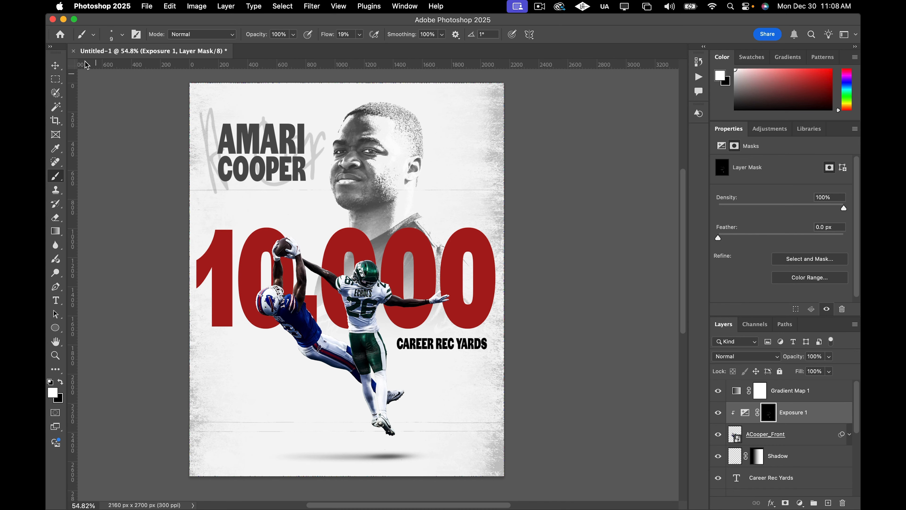
# Add a Curves adjustment layer above the Exposure adjustment, below the Gradient Map.
pyautogui.click(56, 66)
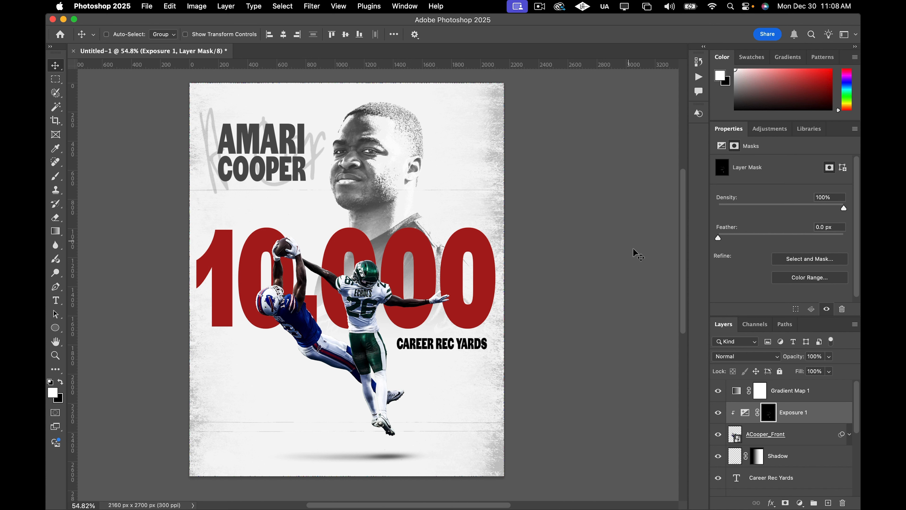
pyautogui.click(828, 396)
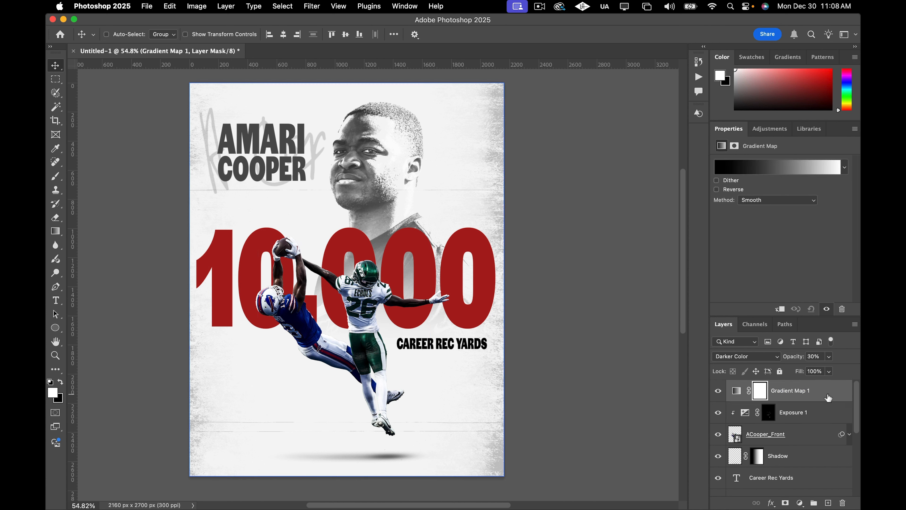
pyautogui.click(830, 417)
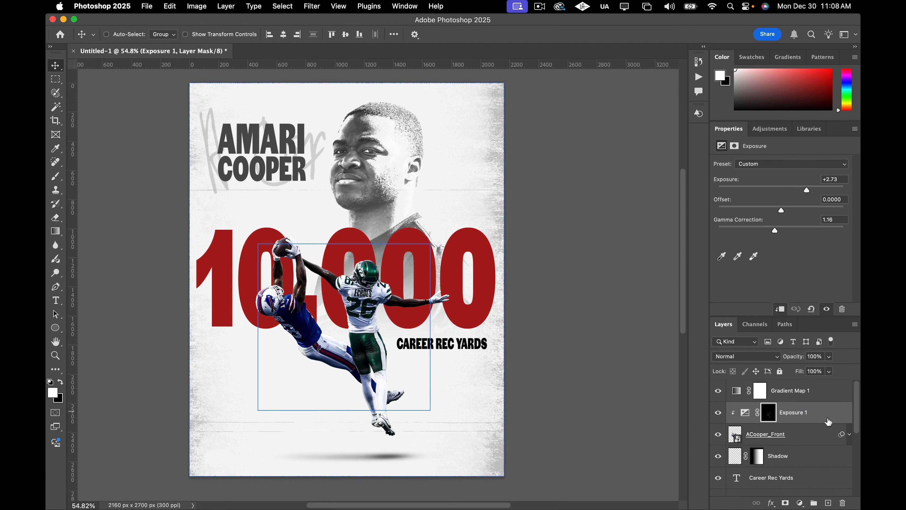
pyautogui.click(811, 482)
pyautogui.click(811, 492)
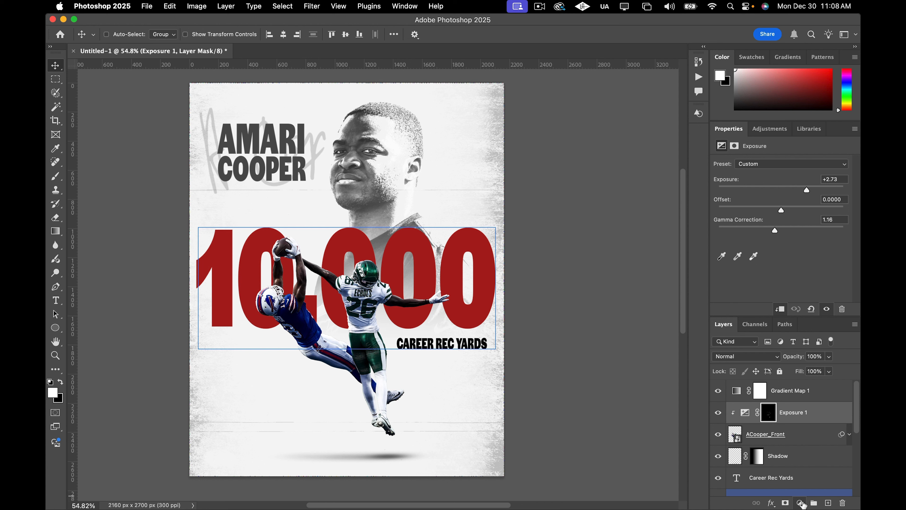
pyautogui.click(801, 502)
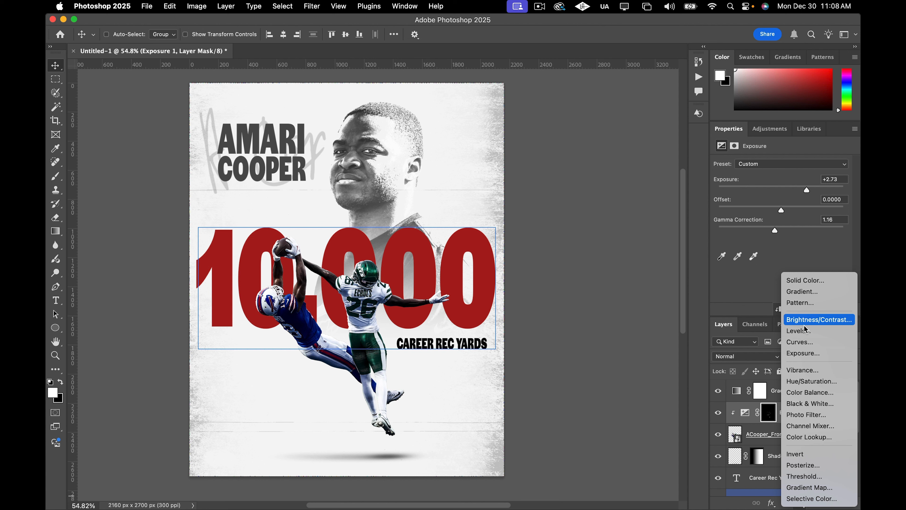
pyautogui.click(800, 343)
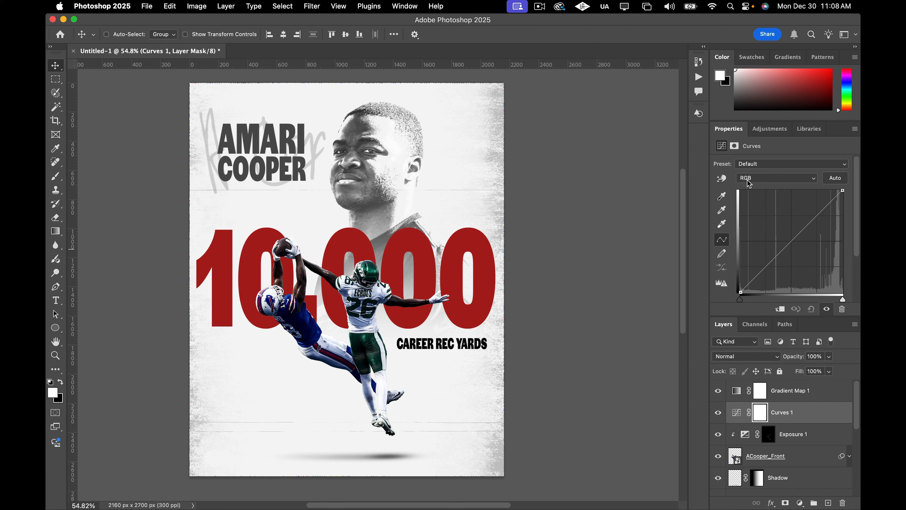
# Shape the curve into an S by lowering the shadows and raising the highlights to add contrast.
pyautogui.click(759, 274)
pyautogui.moveTo(759, 274); pyautogui.dragTo(769, 279)
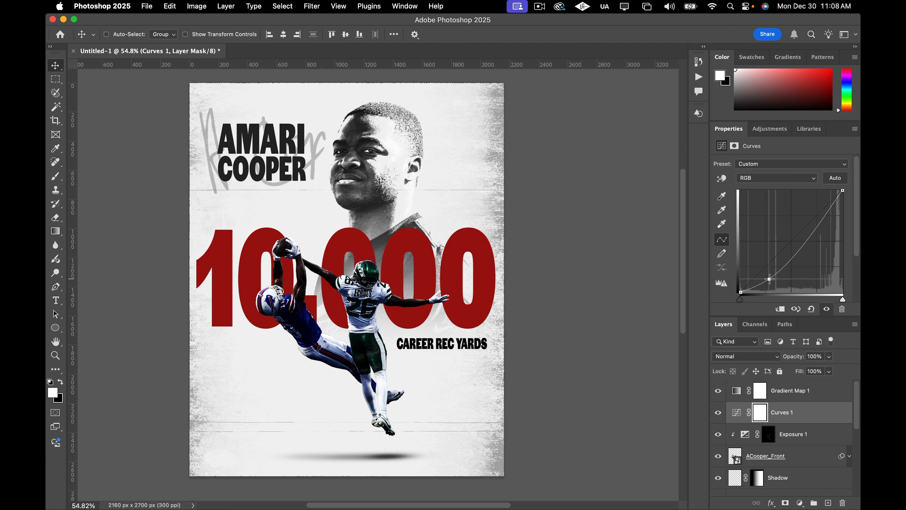
pyautogui.click(825, 216)
pyautogui.moveTo(825, 216); pyautogui.dragTo(816, 213)
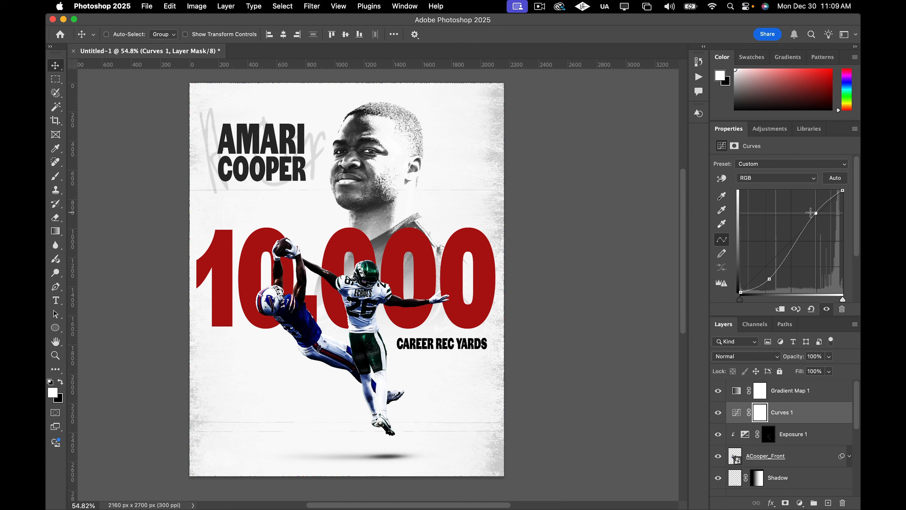
pyautogui.click(843, 191)
pyautogui.moveTo(843, 190)
pyautogui.mouseDown()
pyautogui.moveTo(822, 191)
pyautogui.moveTo(818, 208)
pyautogui.mouseUp()
pyautogui.press('super+z')
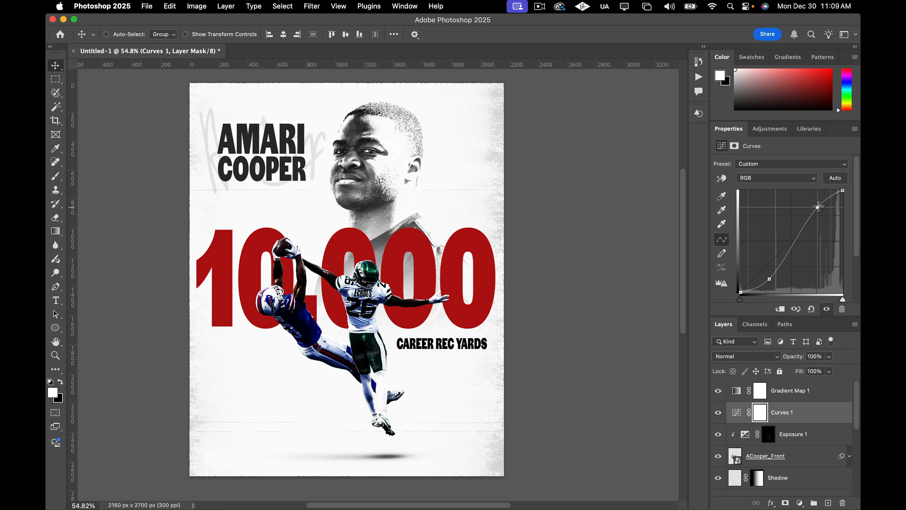
pyautogui.moveTo(818, 207); pyautogui.dragTo(820, 206)
# Zoom and pan around the poster to review the added contrast.
pyautogui.scroll(-1, 419, 243)
pyautogui.hscroll(1, 278, 293)
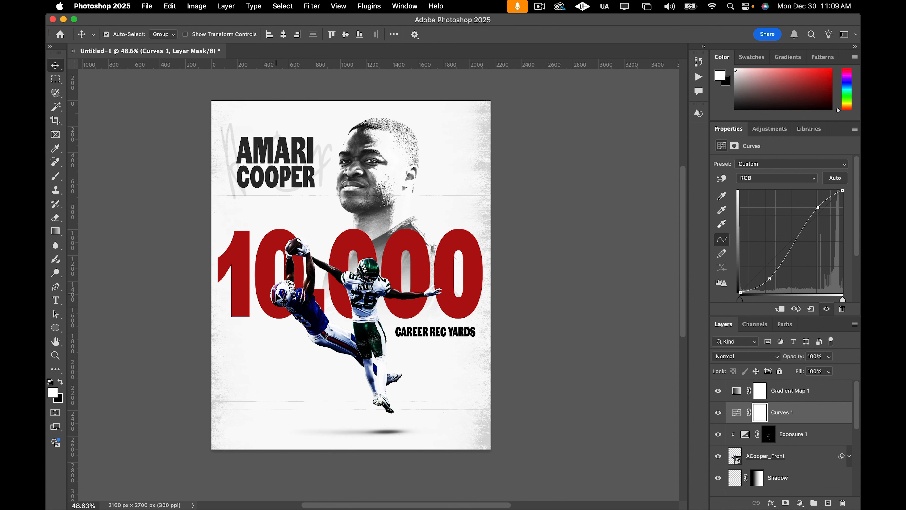
pyautogui.hscroll(-2, 278, 293)
pyautogui.hscroll(-1, 278, 298)
pyautogui.scroll(-1, 278, 298)
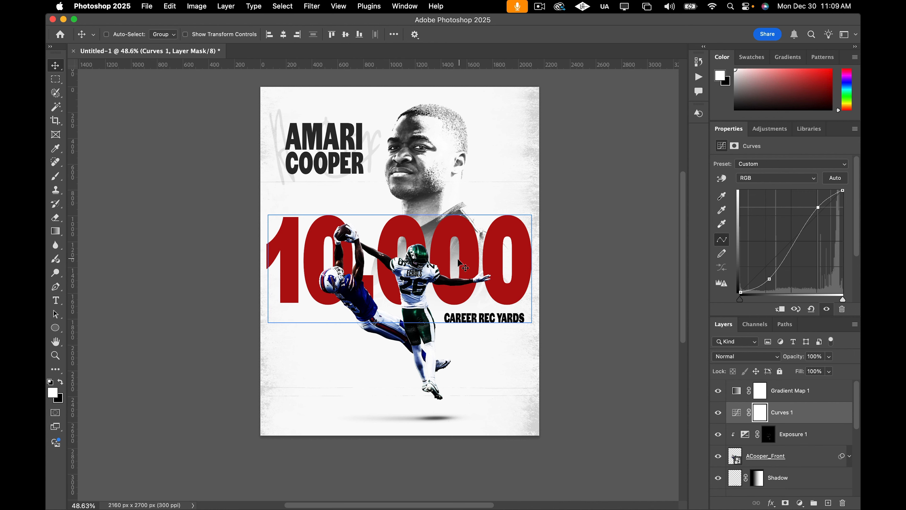
pyautogui.scroll(-1, 459, 264)
pyautogui.scroll(3, 563, 279)
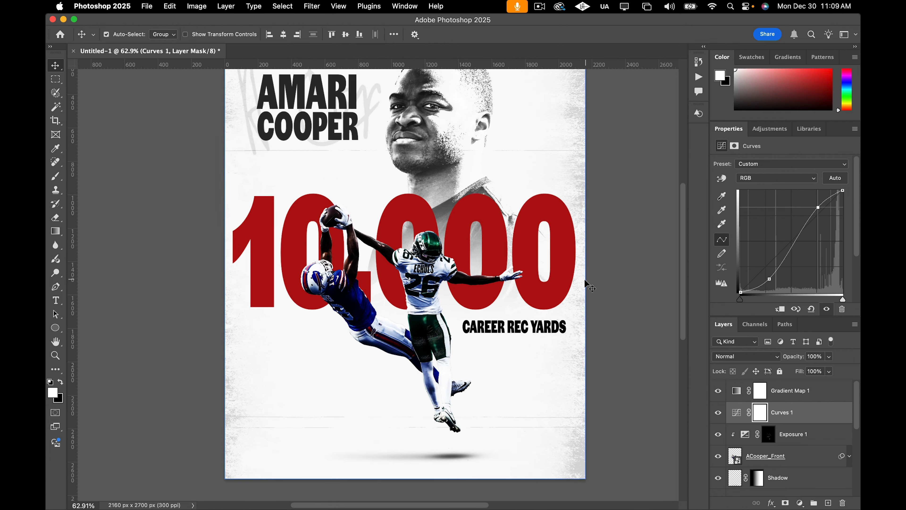
pyautogui.hscroll(1, 580, 307)
pyautogui.scroll(2, 585, 311)
pyautogui.hscroll(2, 585, 311)
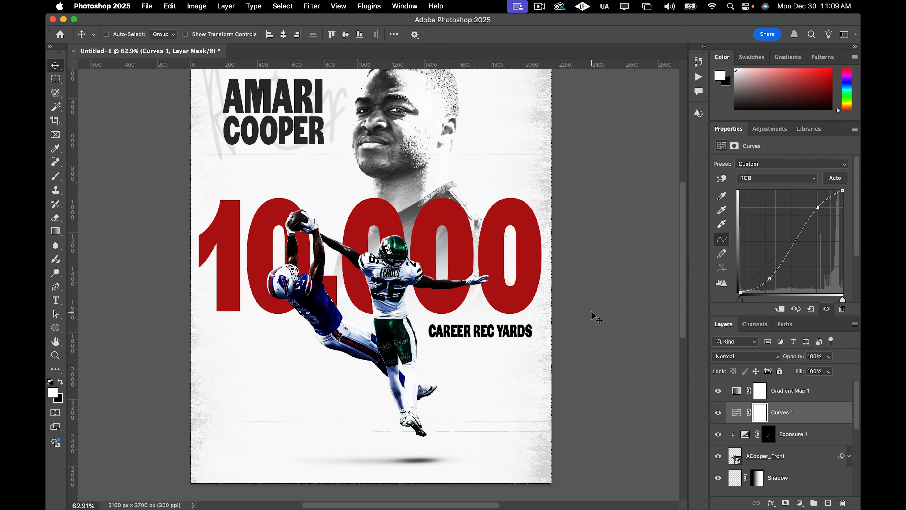
pyautogui.hscroll(2, 597, 318)
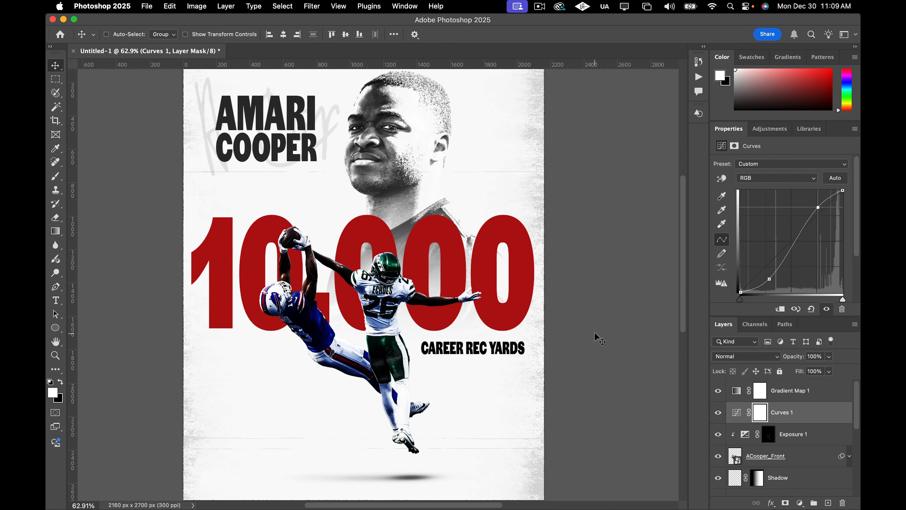
# Set the Curves layer's opacity to 75%.
pyautogui.click(801, 413)
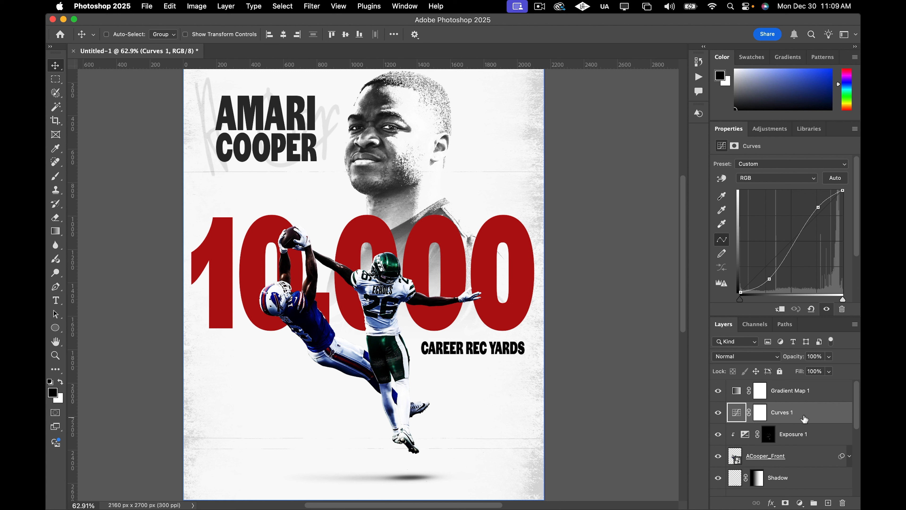
pyautogui.click(829, 357)
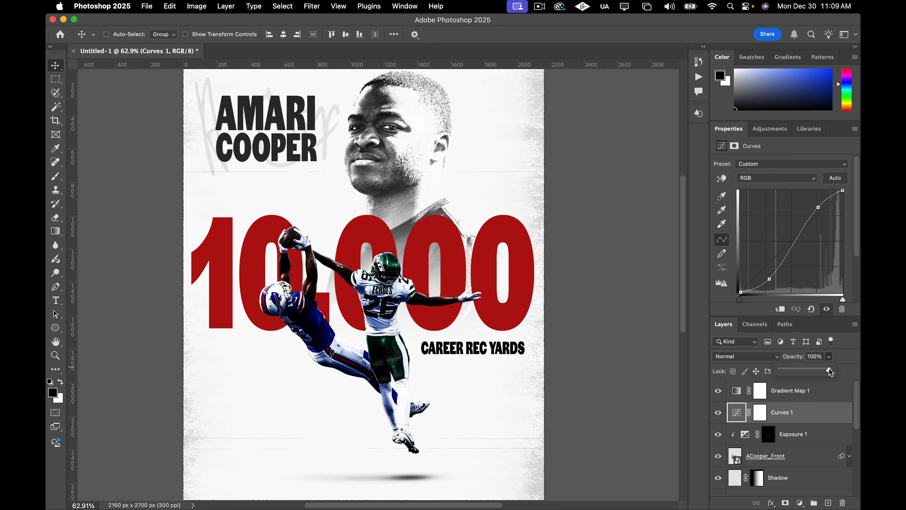
pyautogui.moveTo(830, 371); pyautogui.dragTo(791, 370)
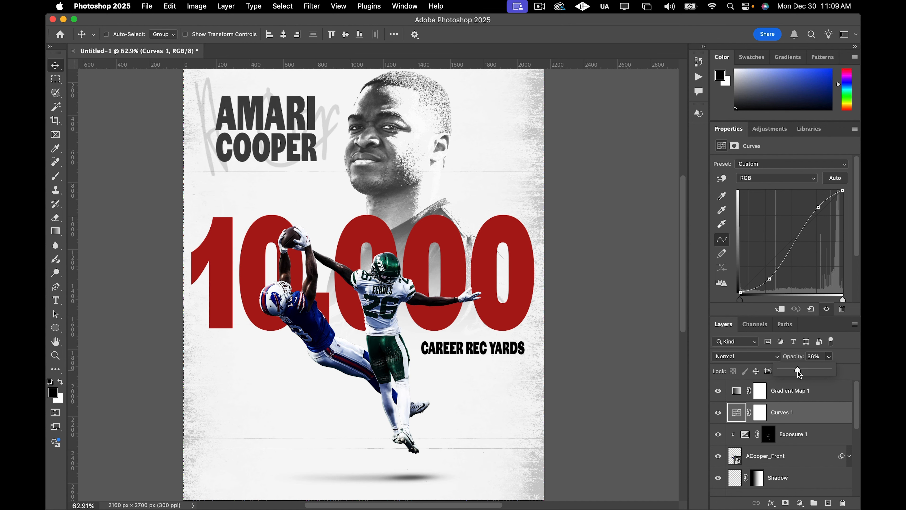
pyautogui.moveTo(802, 372); pyautogui.dragTo(804, 371)
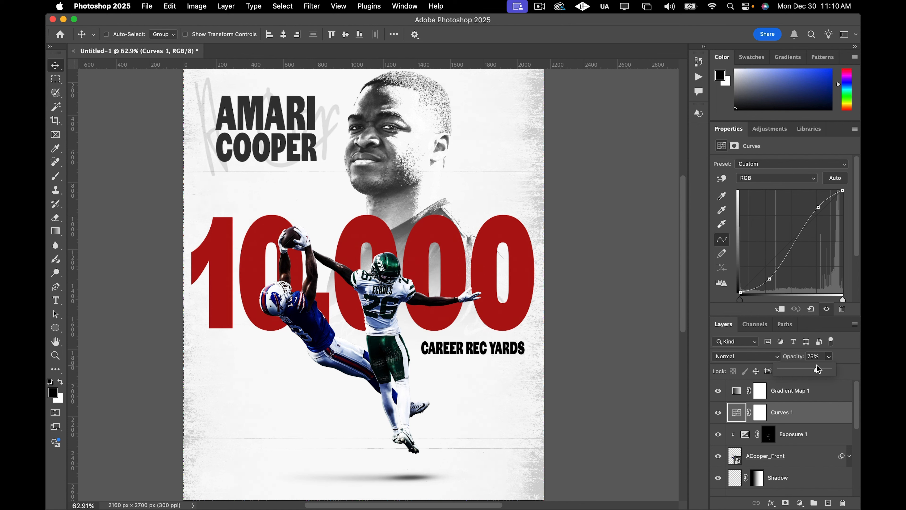
pyautogui.moveTo(817, 368); pyautogui.dragTo(818, 368)
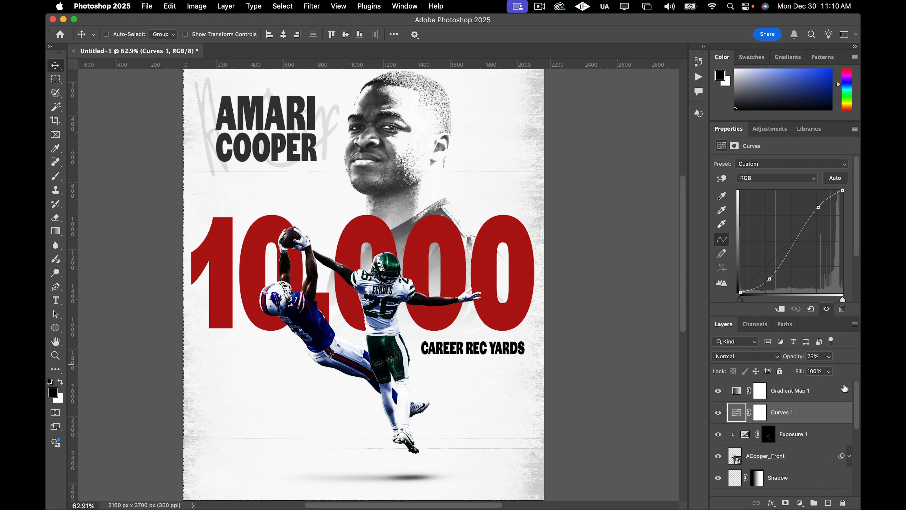
# Add a Selective Color adjustment and set the Blues to Cyan +39%, Magenta +9% and Black −22%.
pyautogui.click(800, 502)
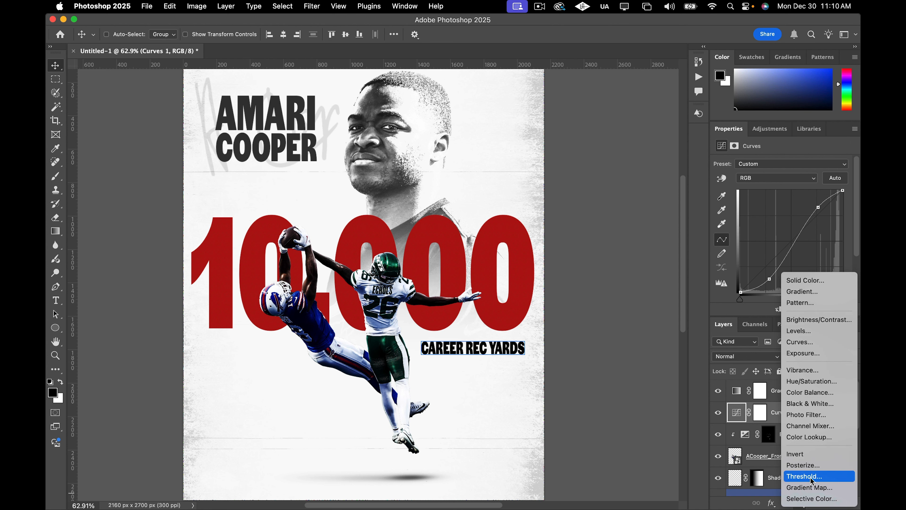
pyautogui.click(807, 497)
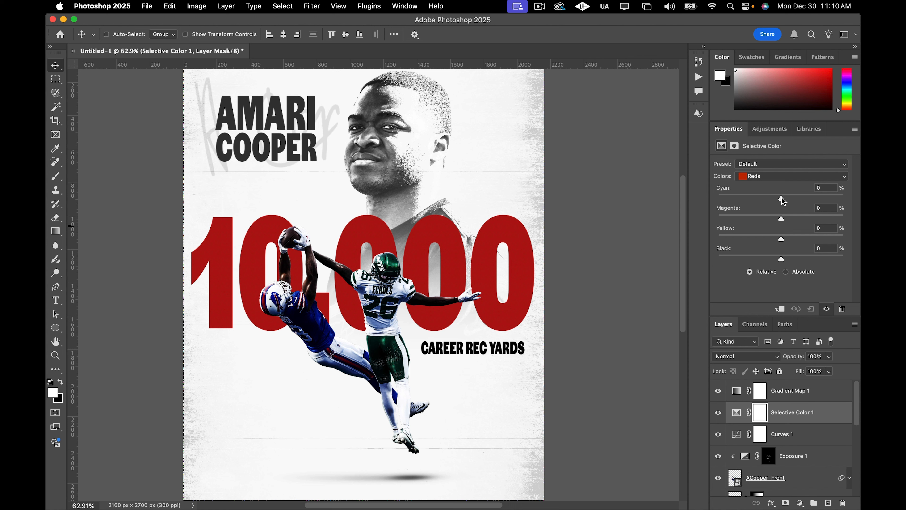
pyautogui.moveTo(782, 200); pyautogui.dragTo(778, 219)
pyautogui.click(772, 176)
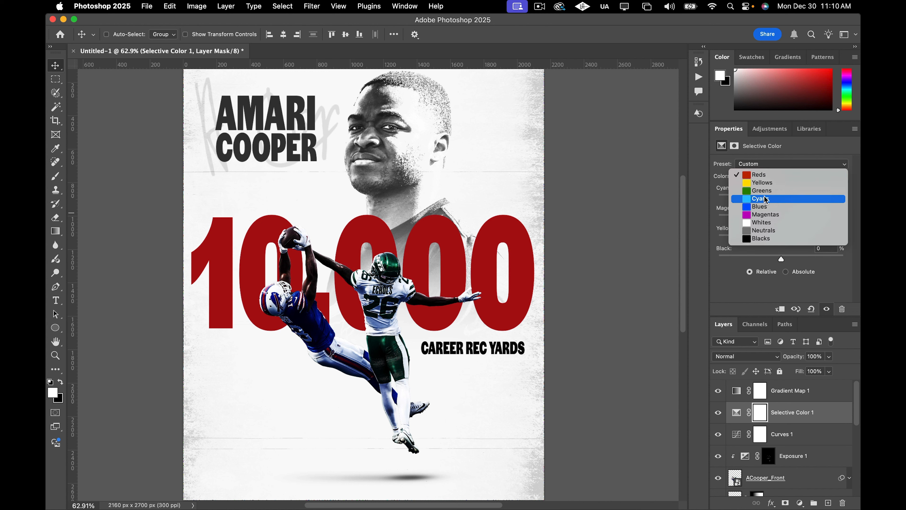
pyautogui.click(762, 207)
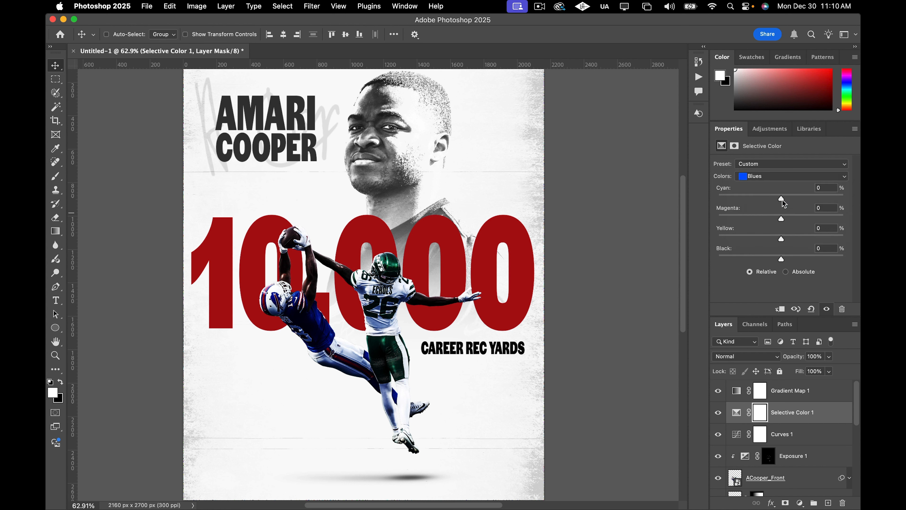
pyautogui.moveTo(782, 202); pyautogui.dragTo(810, 200)
pyautogui.moveTo(781, 218); pyautogui.dragTo(786, 215)
pyautogui.moveTo(780, 258); pyautogui.dragTo(765, 260)
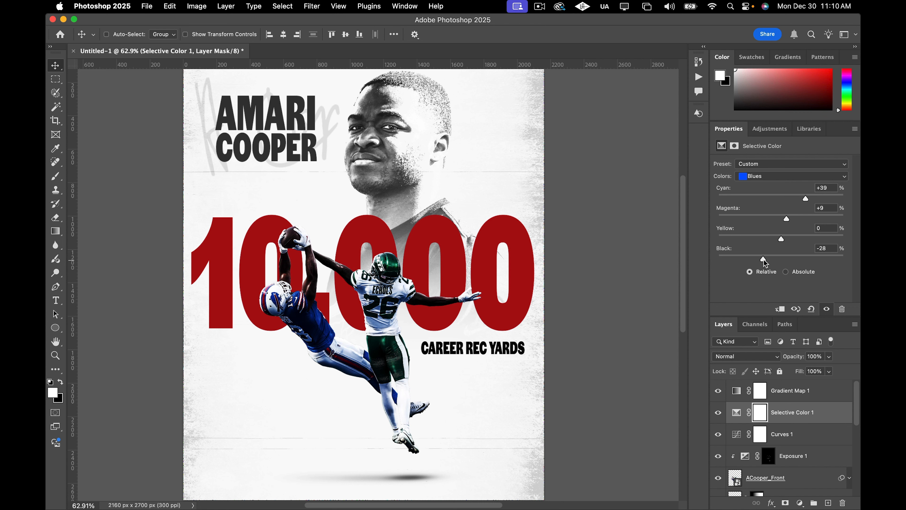
pyautogui.moveTo(765, 259); pyautogui.dragTo(767, 257)
# Change the Career Rec Yards text colour to dark grey 413f3f.
pyautogui.scroll(-4, 377, 274)
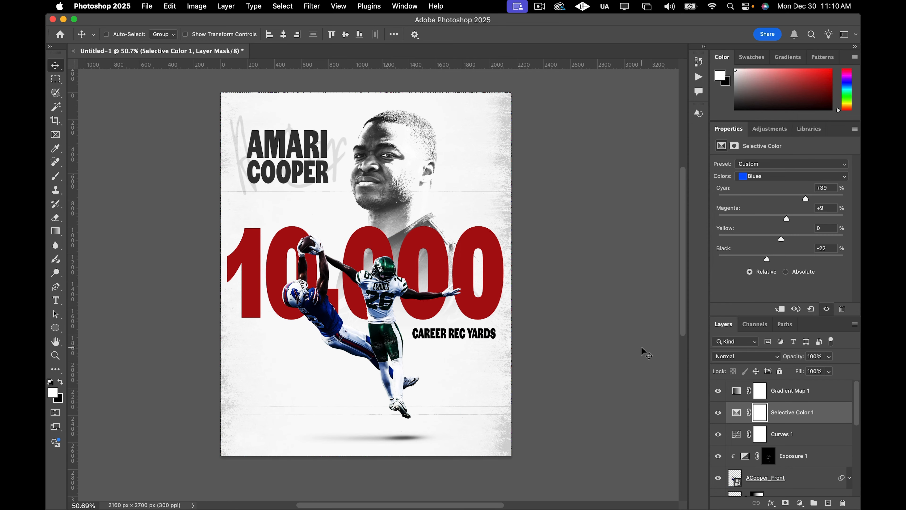
pyautogui.scroll(2, 609, 330)
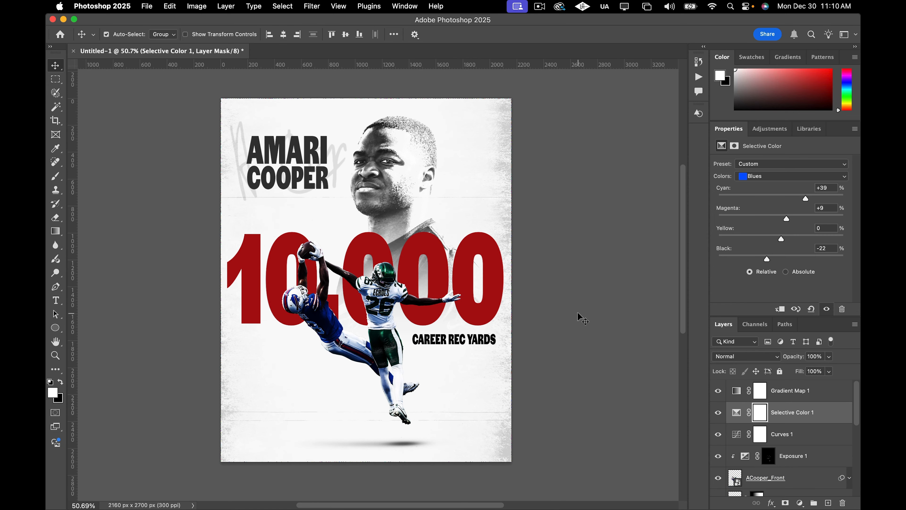
pyautogui.hscroll(3, 578, 313)
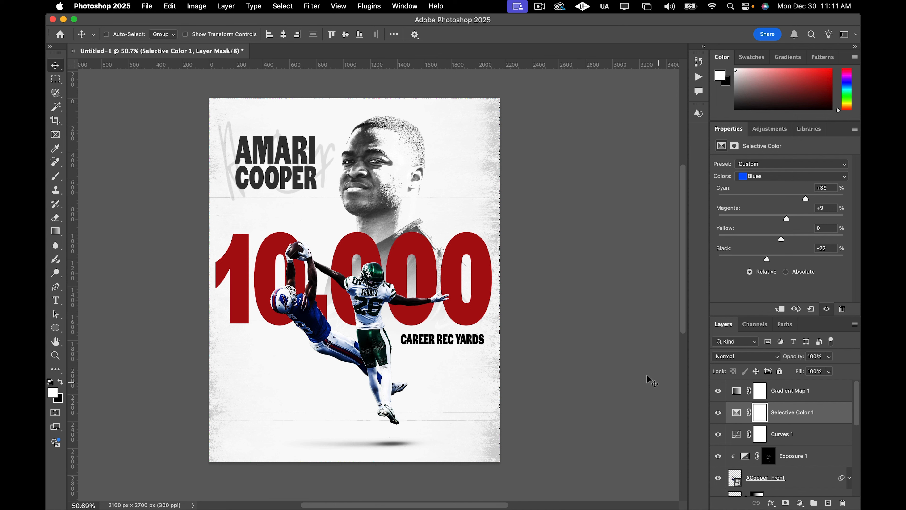
pyautogui.click(816, 436)
pyautogui.scroll(-5, 816, 439)
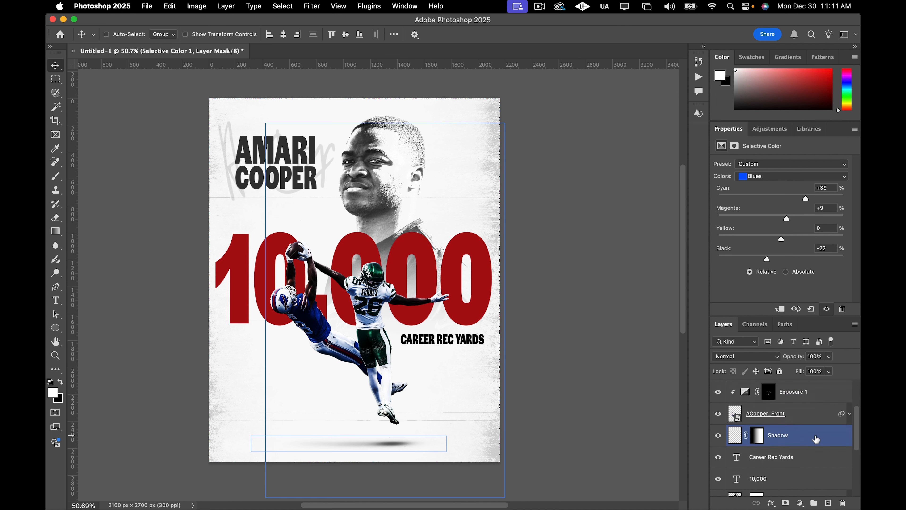
pyautogui.click(817, 440)
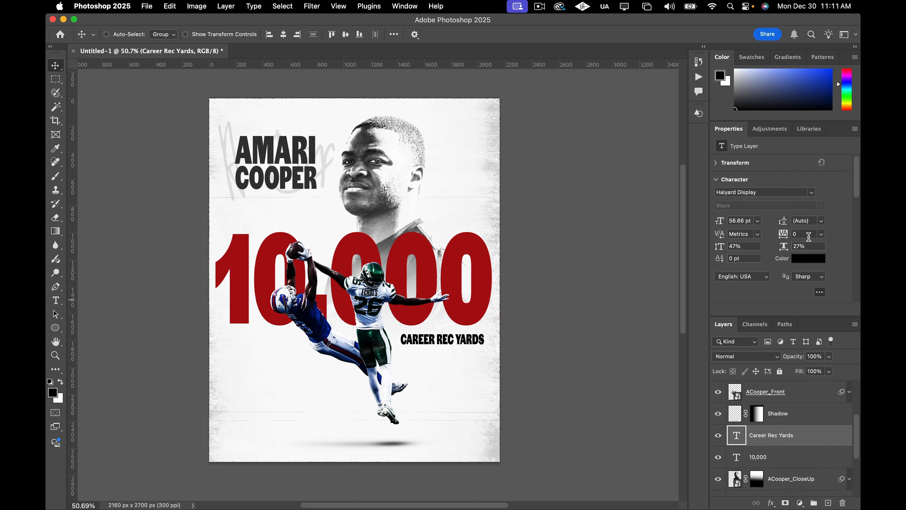
pyautogui.click(820, 263)
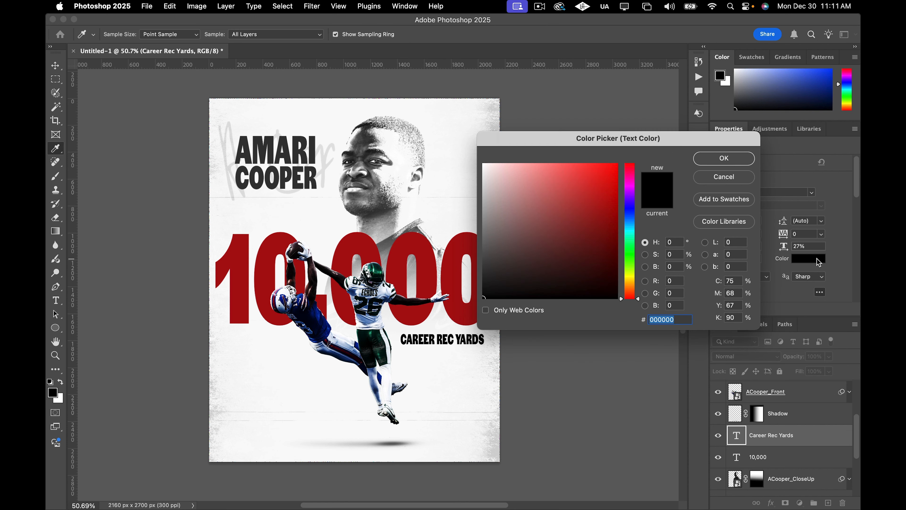
pyautogui.click(487, 244)
pyautogui.moveTo(487, 243); pyautogui.dragTo(487, 264)
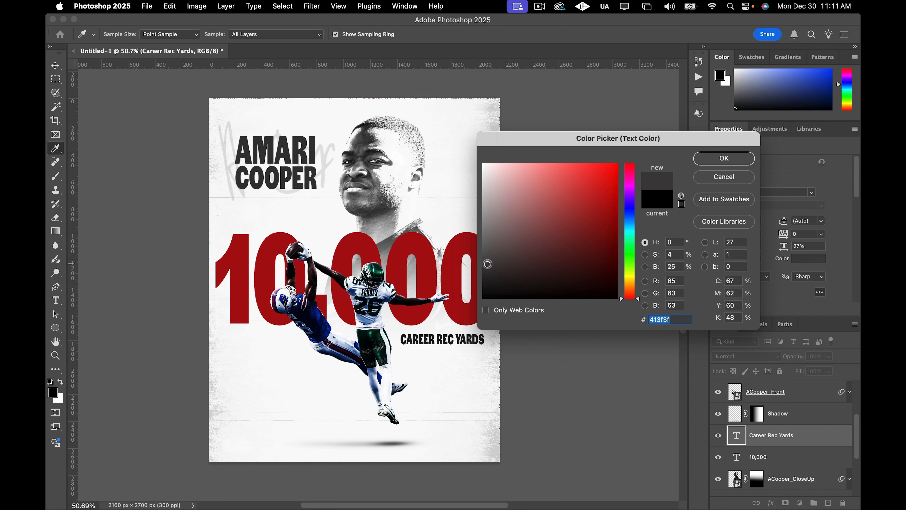
pyautogui.click(724, 158)
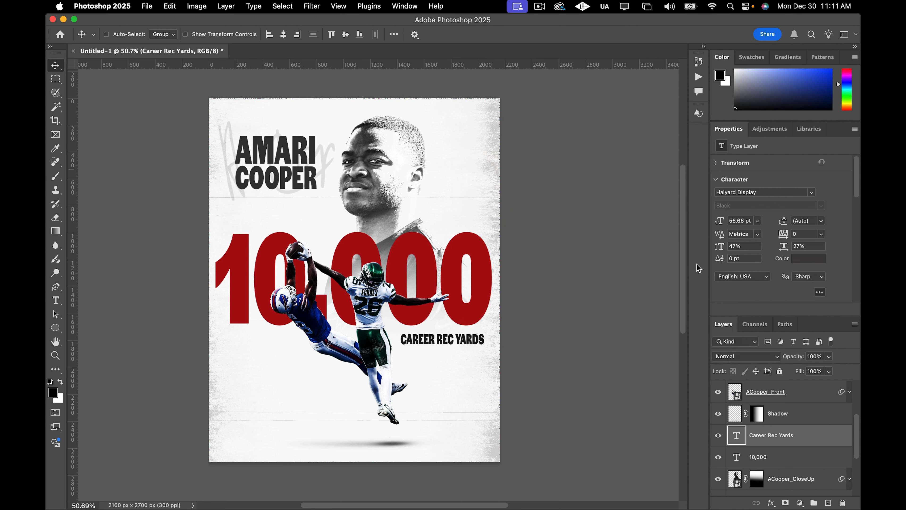
# Sample the grey of the name title with the Eyedropper as the foreground colour.
pyautogui.press('i')
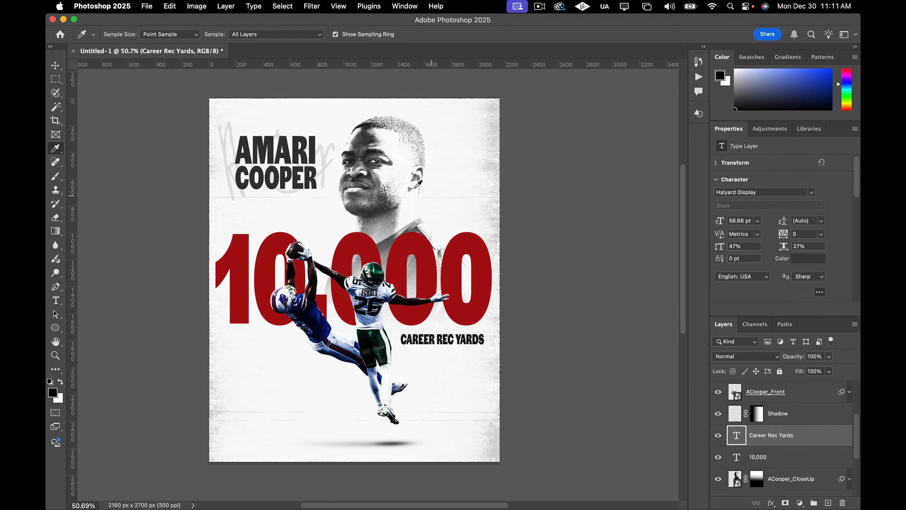
pyautogui.click(313, 156)
pyautogui.press('v')
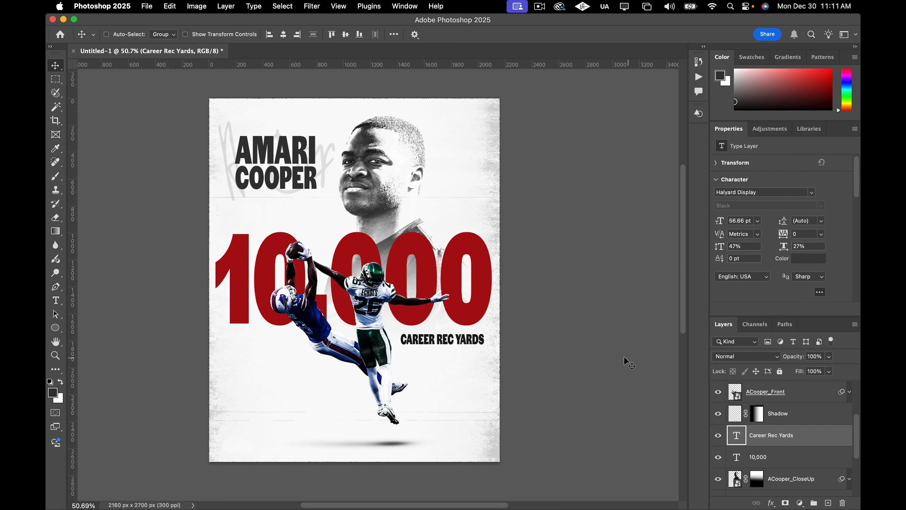
pyautogui.scroll(-1, 624, 358)
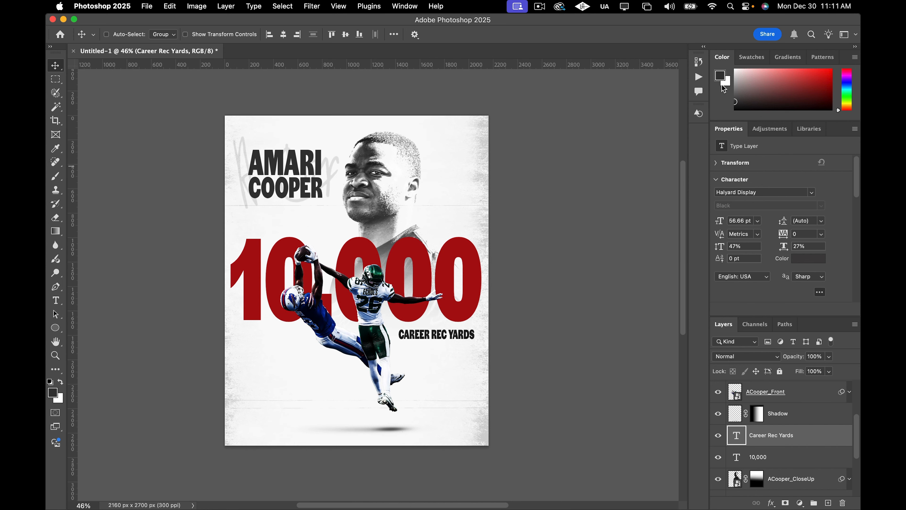
pyautogui.click(722, 77)
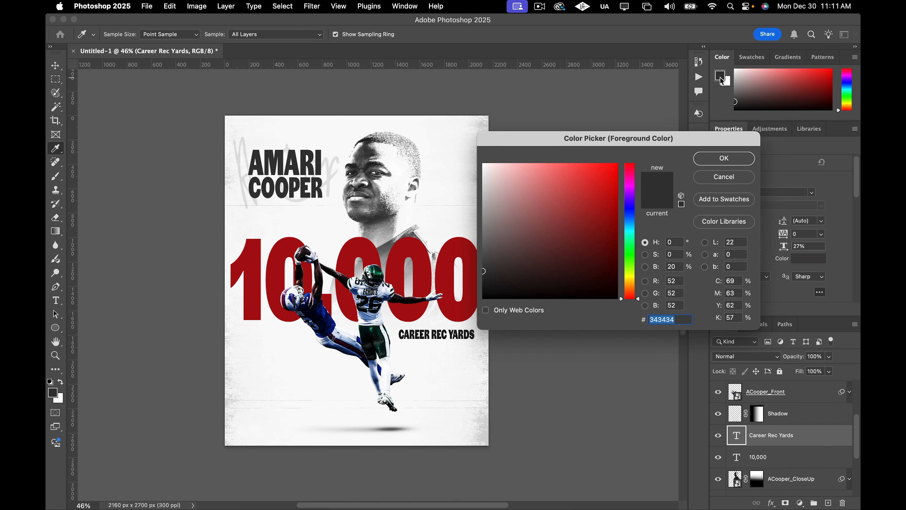
pyautogui.click(662, 320)
pyautogui.click(727, 160)
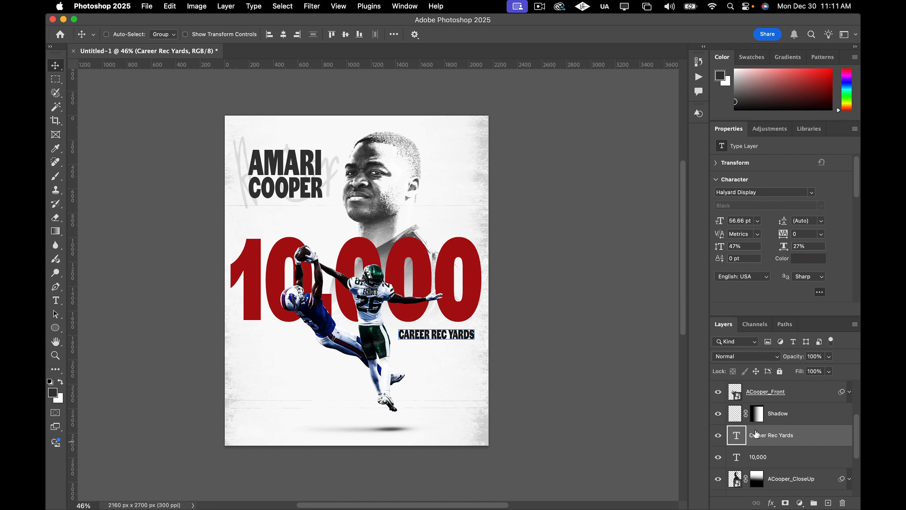
pyautogui.doubleClick(739, 434)
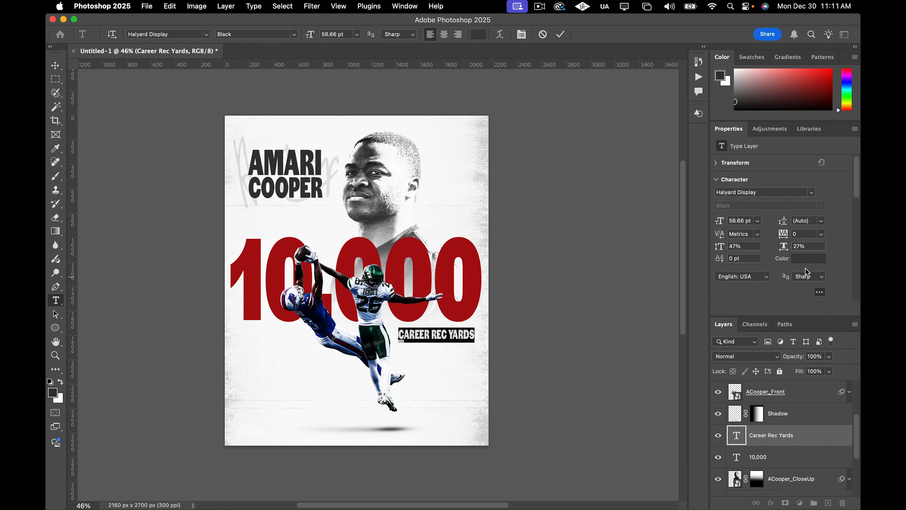
pyautogui.click(808, 257)
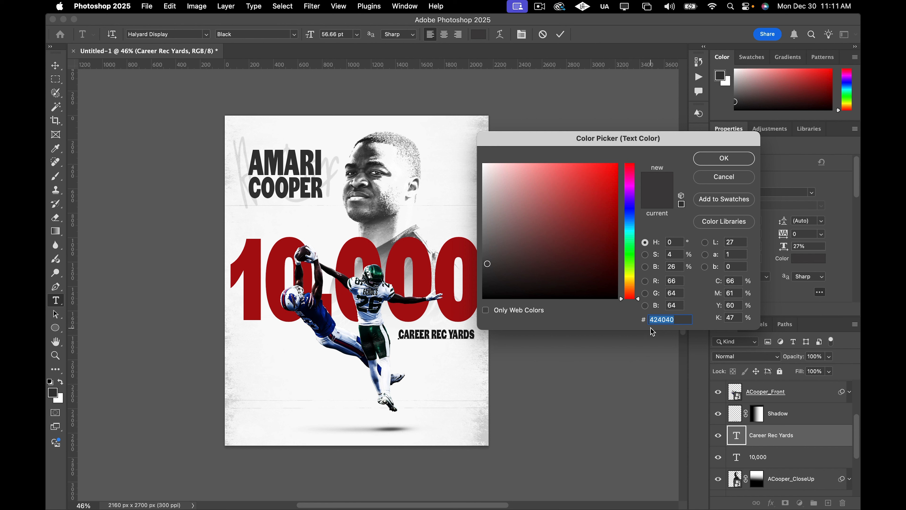
pyautogui.doubleClick(664, 318)
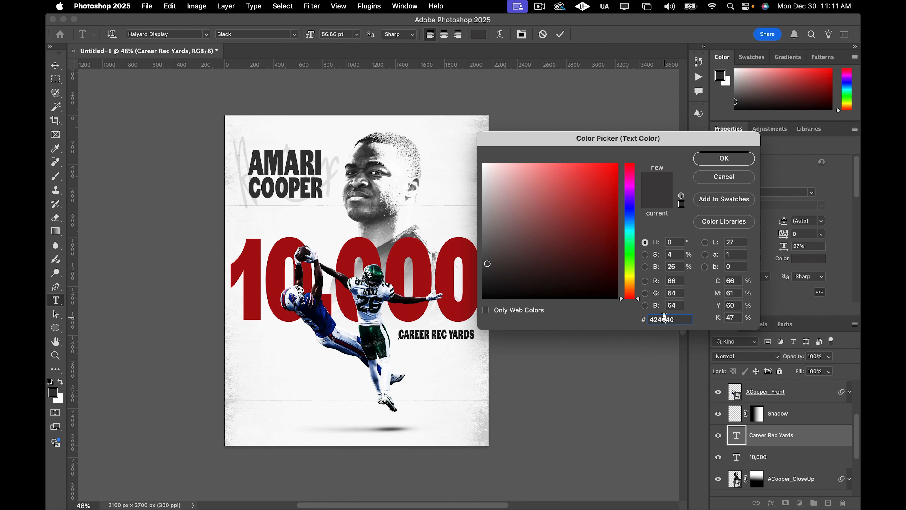
pyautogui.click(680, 319)
pyautogui.click(713, 180)
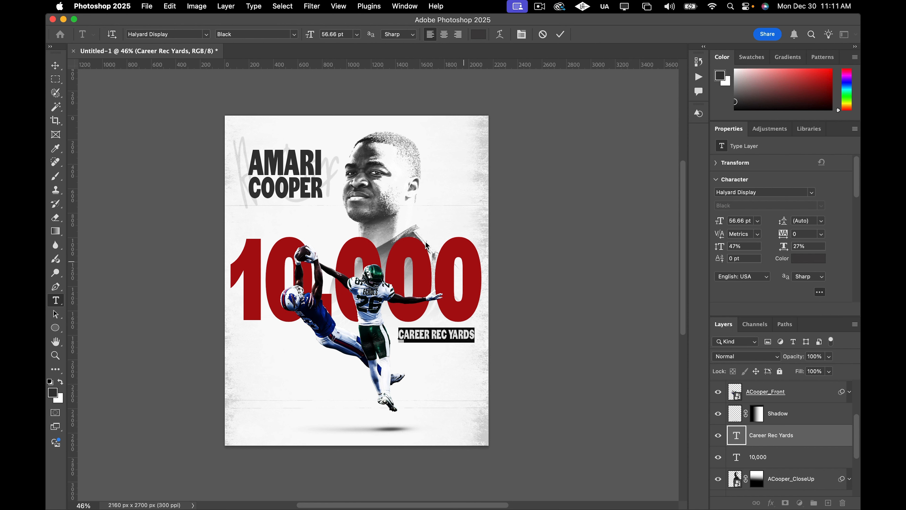
# Open the Amari title's text colour and copy its hex value 5a5959.
pyautogui.scroll(1, 789, 424)
pyautogui.scroll(-1, 789, 424)
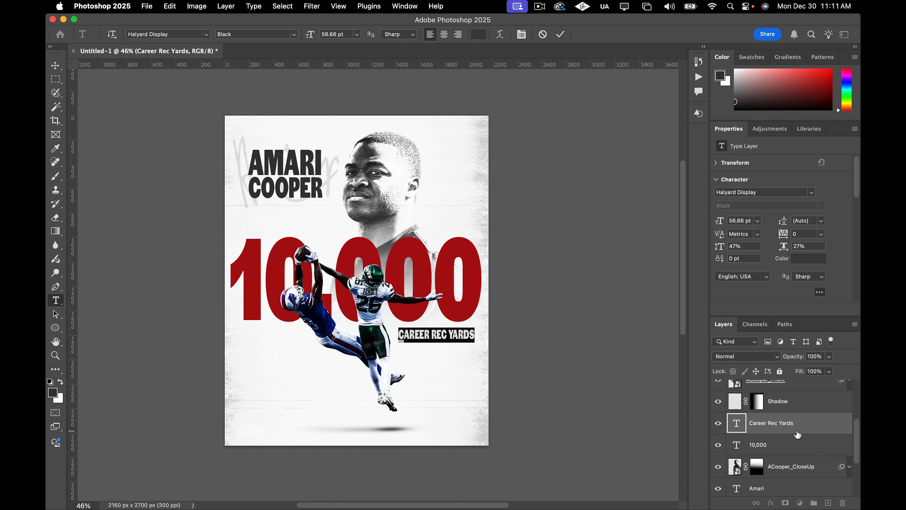
pyautogui.click(298, 168)
pyautogui.press('v')
pyautogui.scroll(-3, 749, 451)
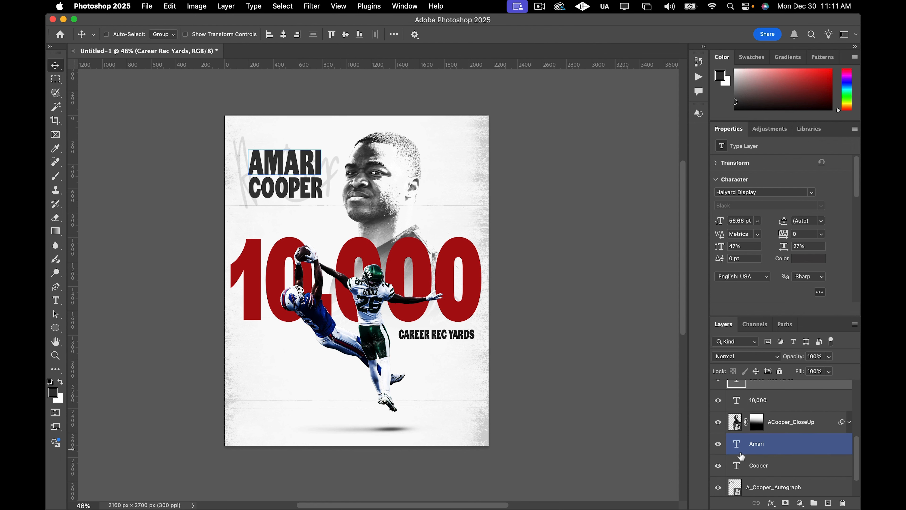
pyautogui.click(734, 450)
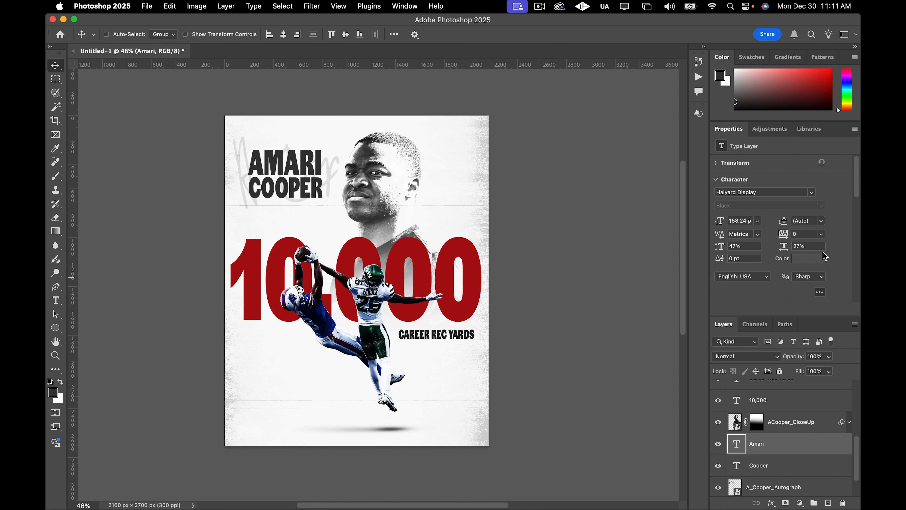
pyautogui.click(815, 259)
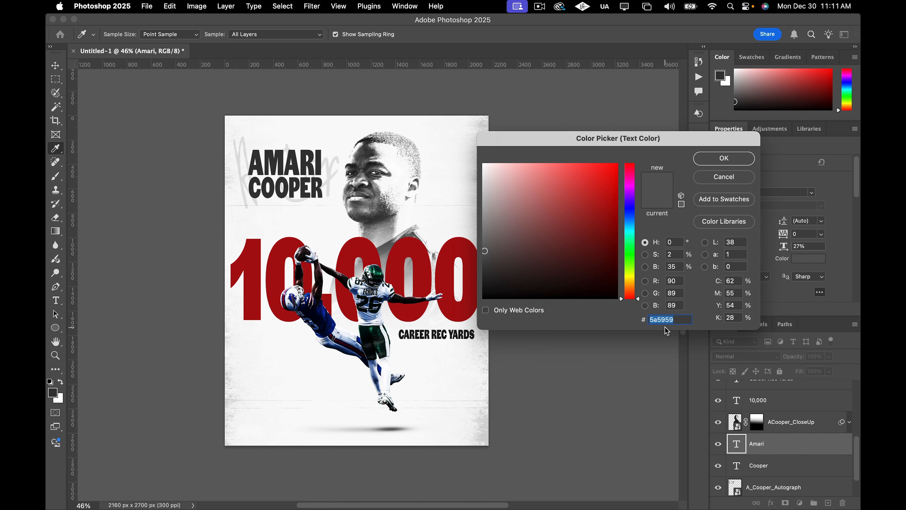
pyautogui.click(718, 160)
pyautogui.press('v')
# Set the Career Rec Yards text colour to 5a5959 by pasting the copied hex value.
pyautogui.click(768, 400)
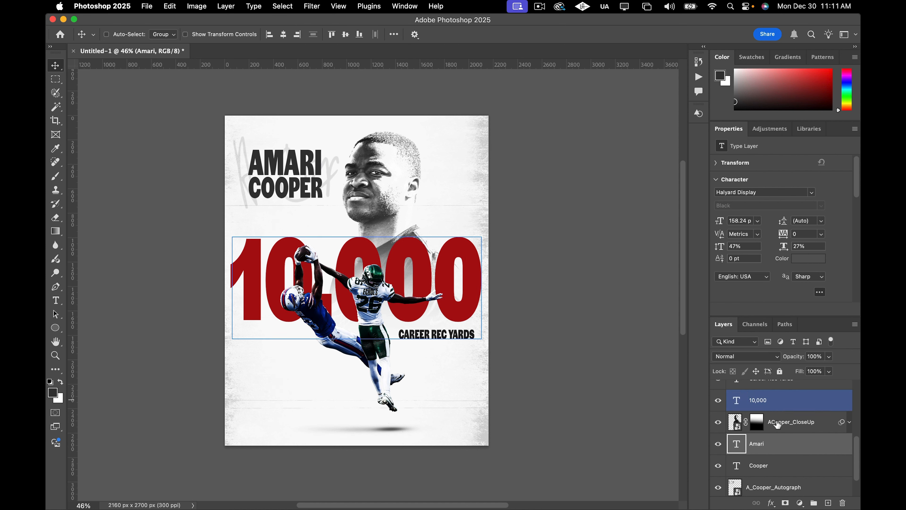
pyautogui.scroll(-2, 777, 424)
pyautogui.click(790, 458)
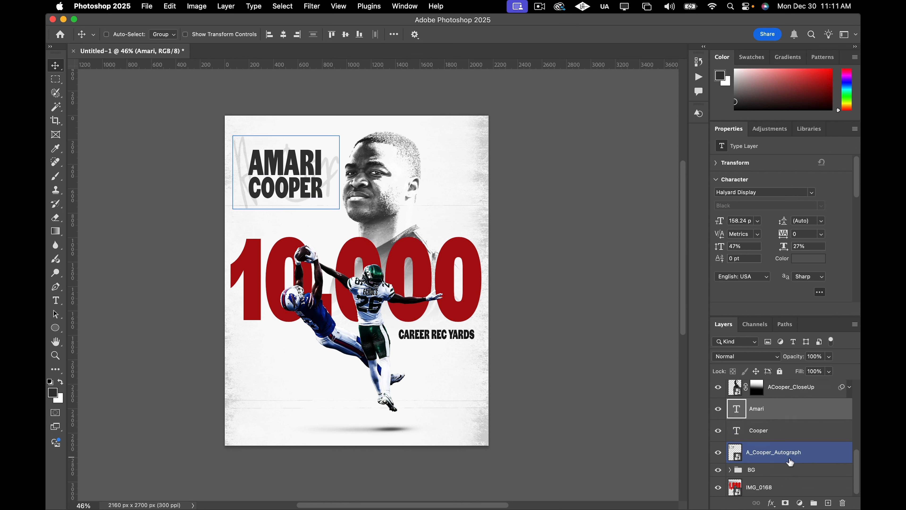
pyautogui.scroll(2, 791, 462)
pyautogui.click(791, 459)
pyautogui.scroll(1, 791, 451)
pyautogui.click(792, 433)
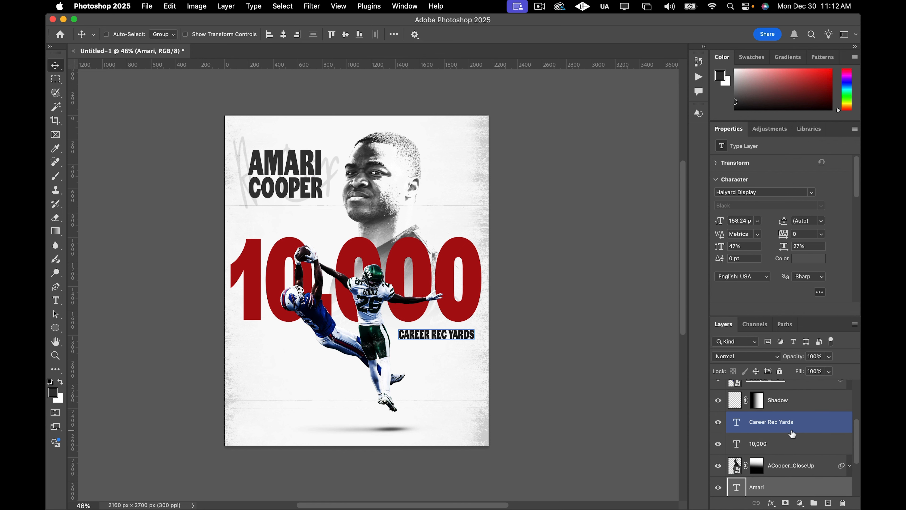
pyautogui.click(809, 259)
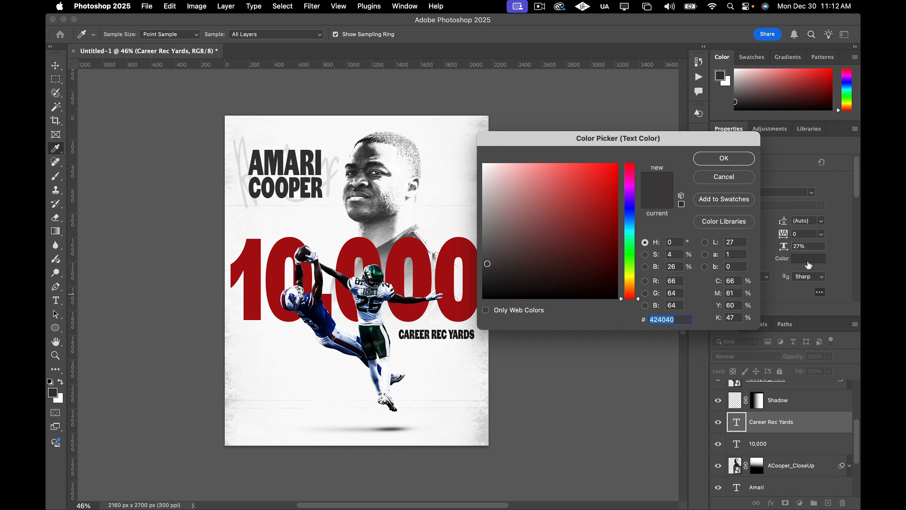
pyautogui.press('super+v')
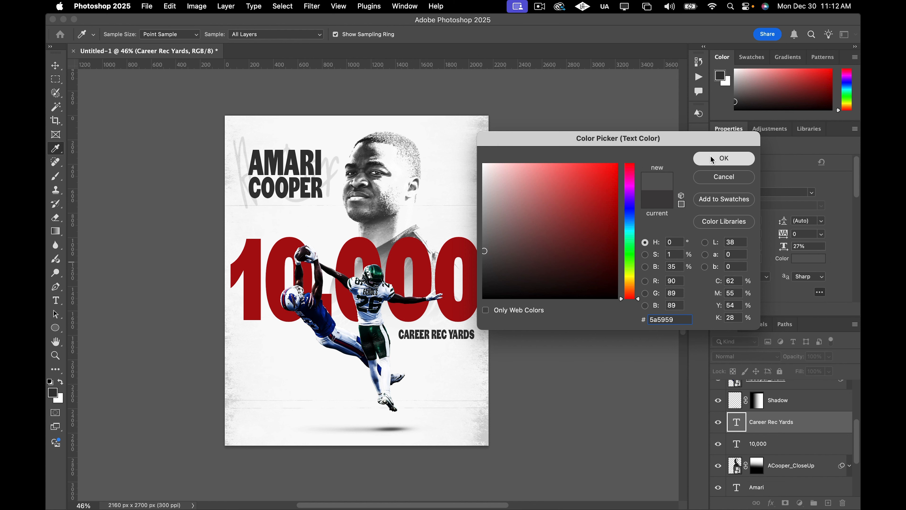
pyautogui.click(724, 158)
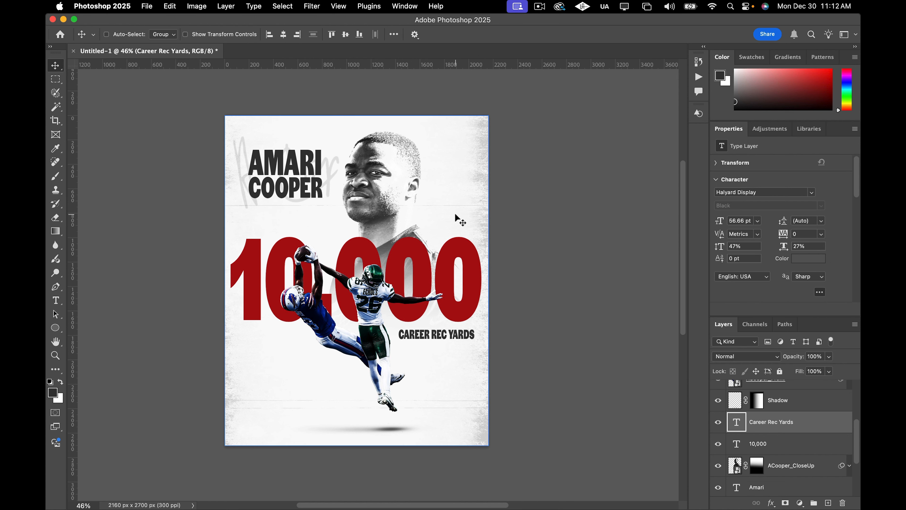
# Add a second Gradient Map adjustment layer at the top of the adjustment layer stack.
pyautogui.scroll(-3, 454, 223)
pyautogui.keyDown('super'); pyautogui.click(330, 270); pyautogui.keyUp('super')
pyautogui.scroll(1, 330, 270)
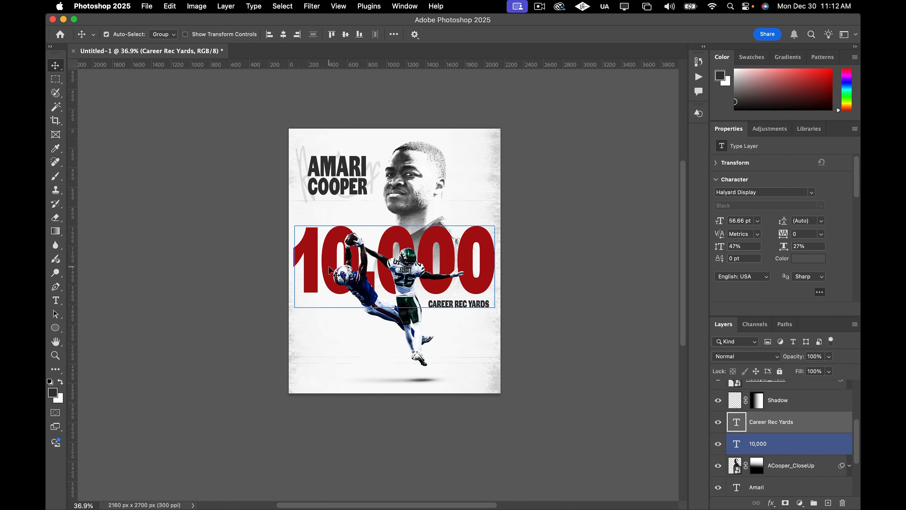
pyautogui.keyDown('super'); pyautogui.click(330, 270); pyautogui.keyUp('super')
pyautogui.scroll(2, 330, 270)
pyautogui.scroll(-1, 346, 273)
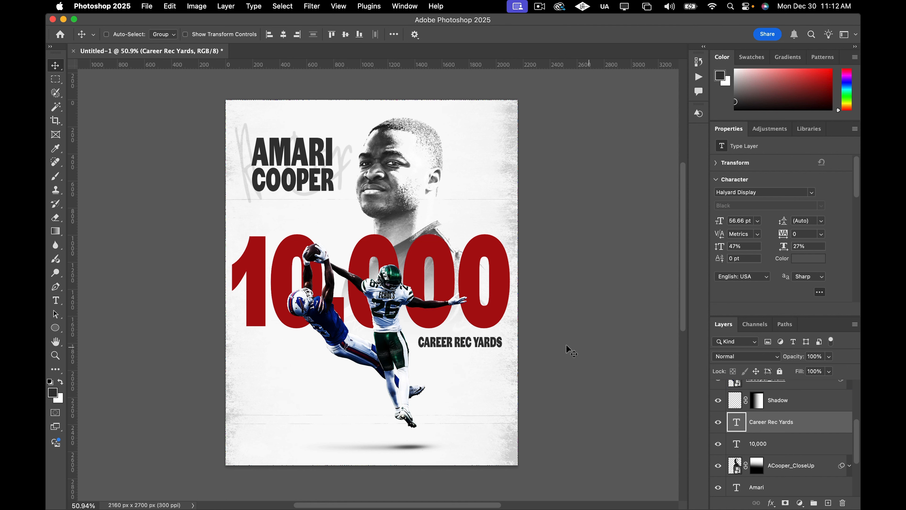
pyautogui.scroll(1, 806, 431)
pyautogui.click(806, 429)
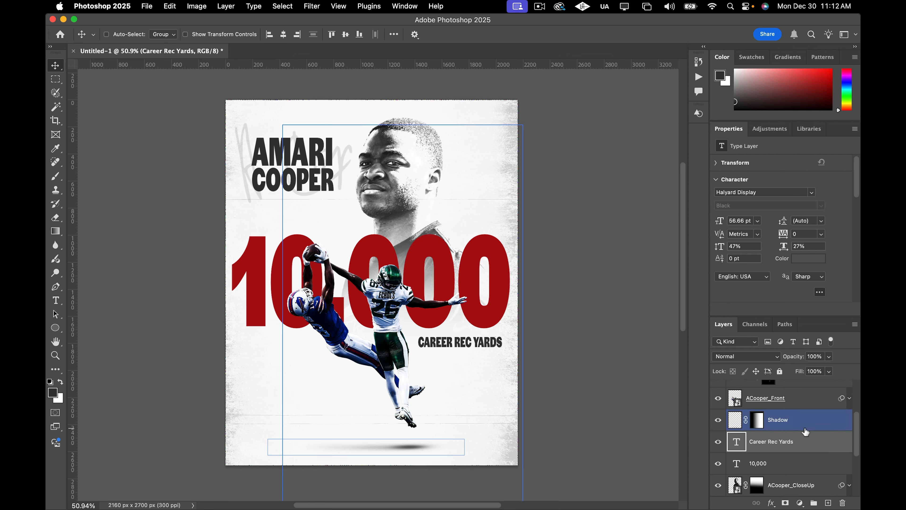
pyautogui.scroll(3, 806, 432)
pyautogui.click(813, 457)
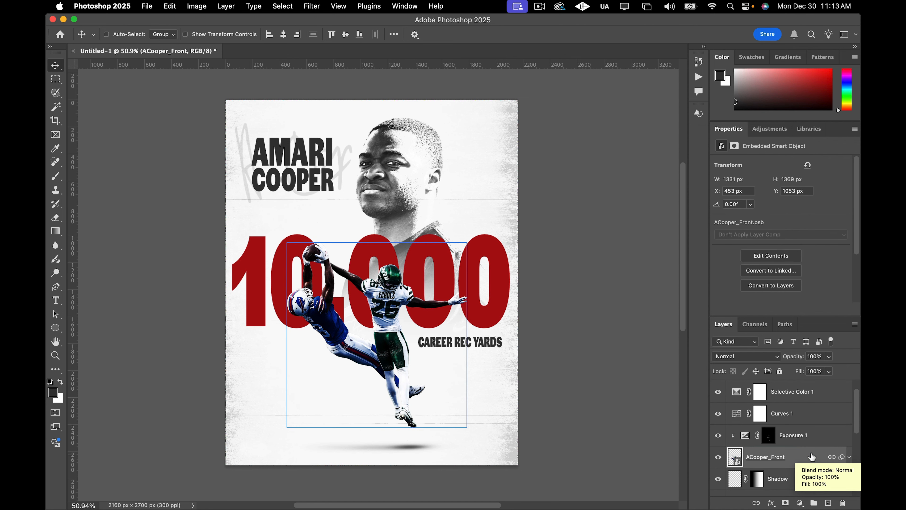
pyautogui.click(819, 392)
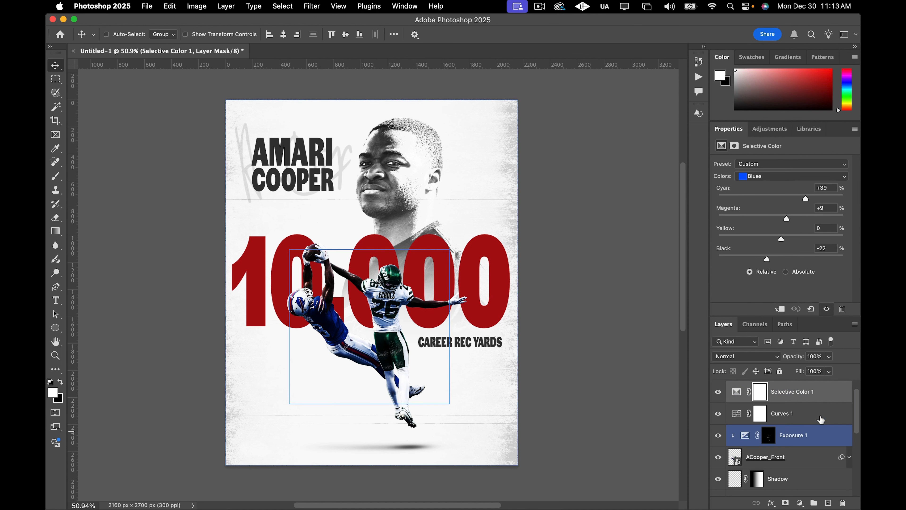
pyautogui.moveTo(820, 416); pyautogui.dragTo(827, 440)
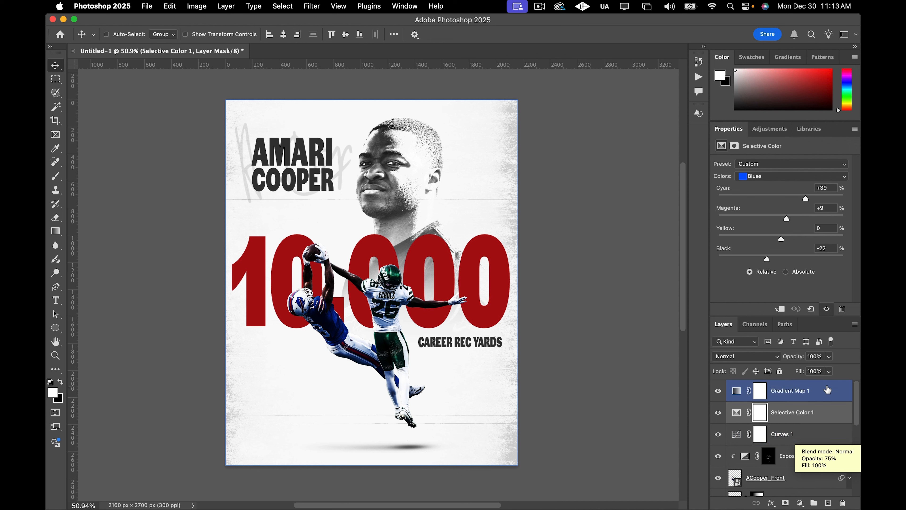
pyautogui.click(829, 393)
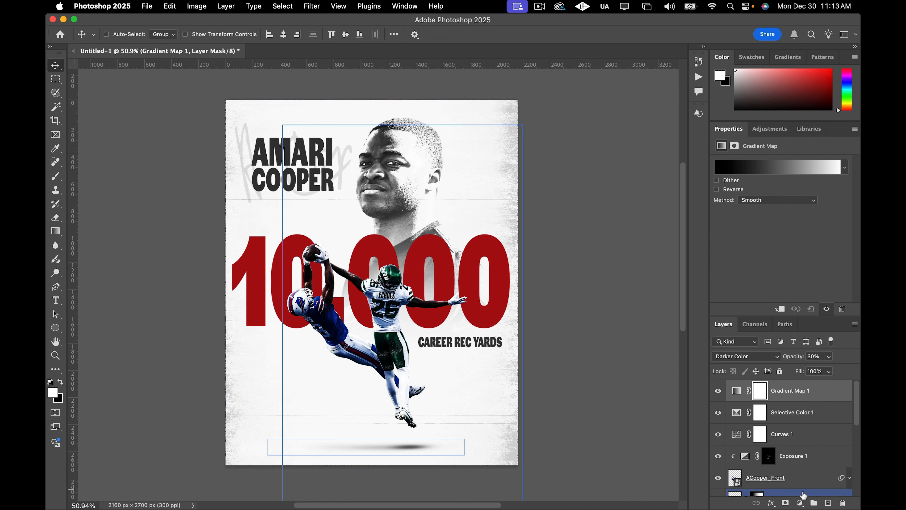
pyautogui.click(800, 503)
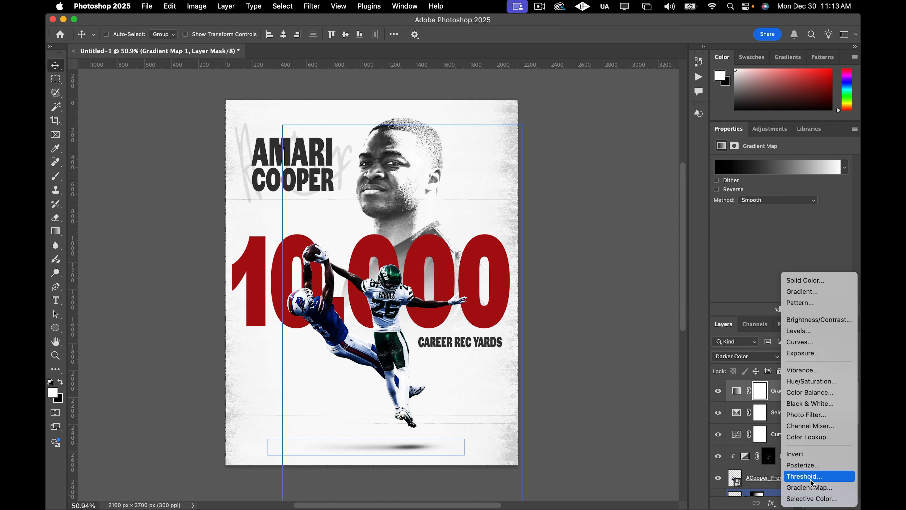
pyautogui.click(807, 489)
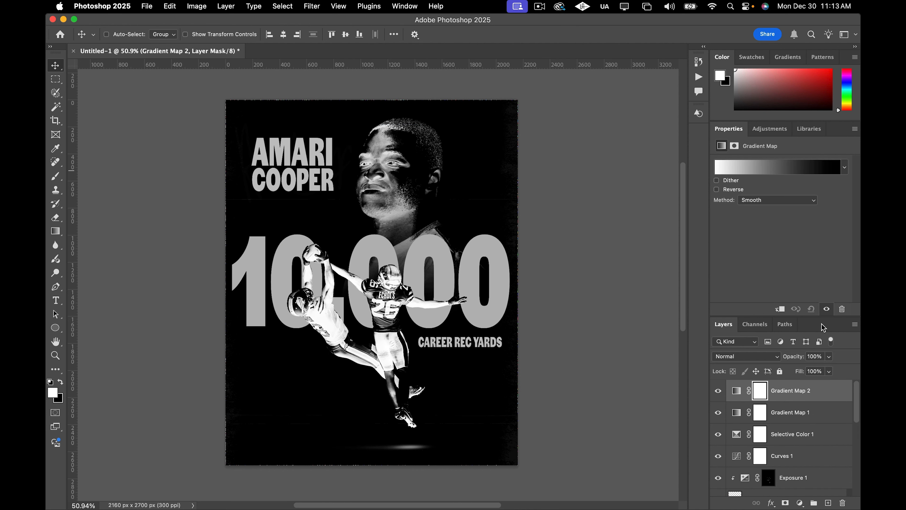
# Apply a teal-to-orange gradient preset to the new gradient map and slightly brighten its teal stop colour.
pyautogui.click(768, 170)
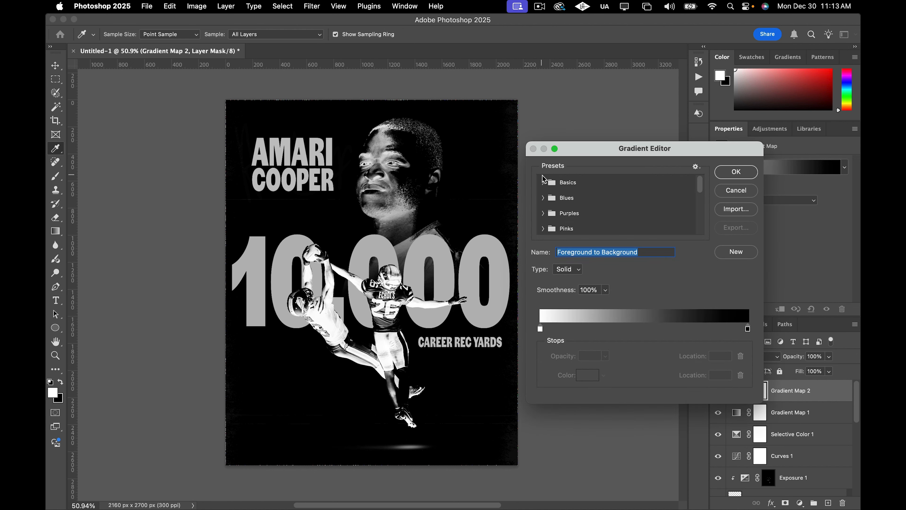
pyautogui.scroll(-5, 588, 203)
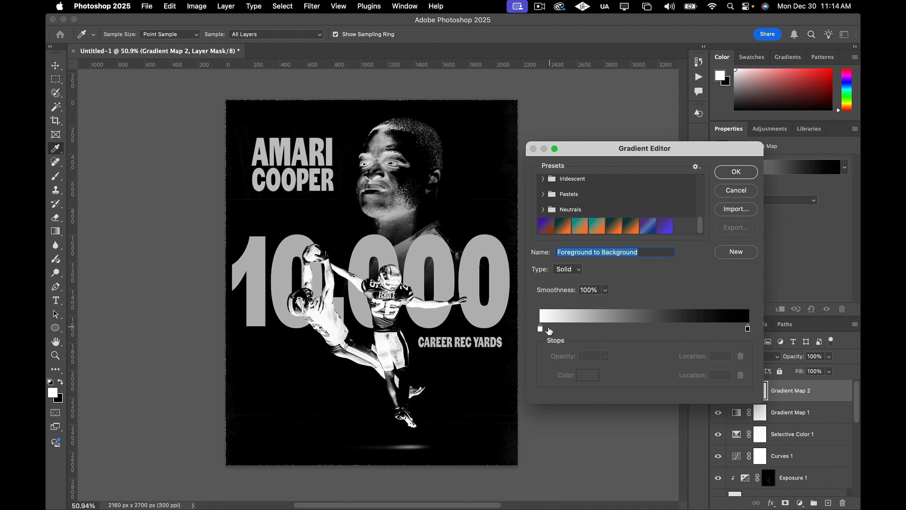
pyautogui.click(605, 232)
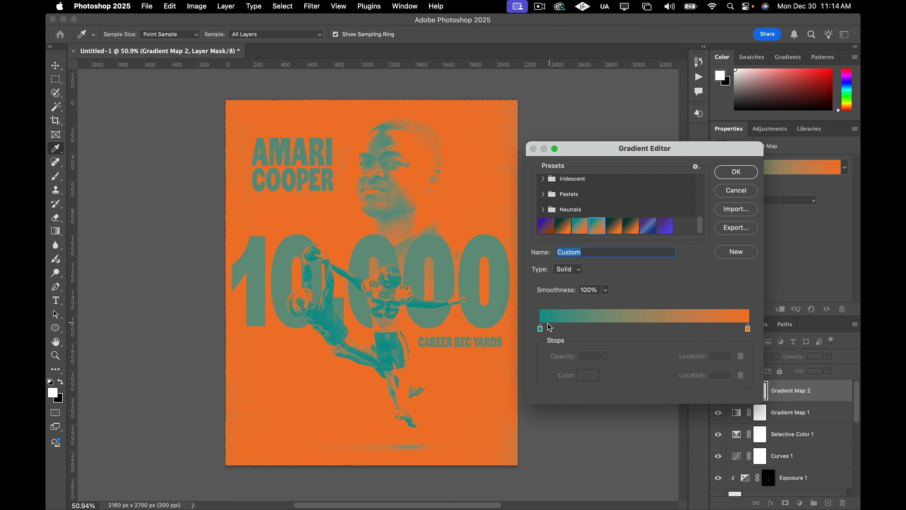
pyautogui.doubleClick(540, 329)
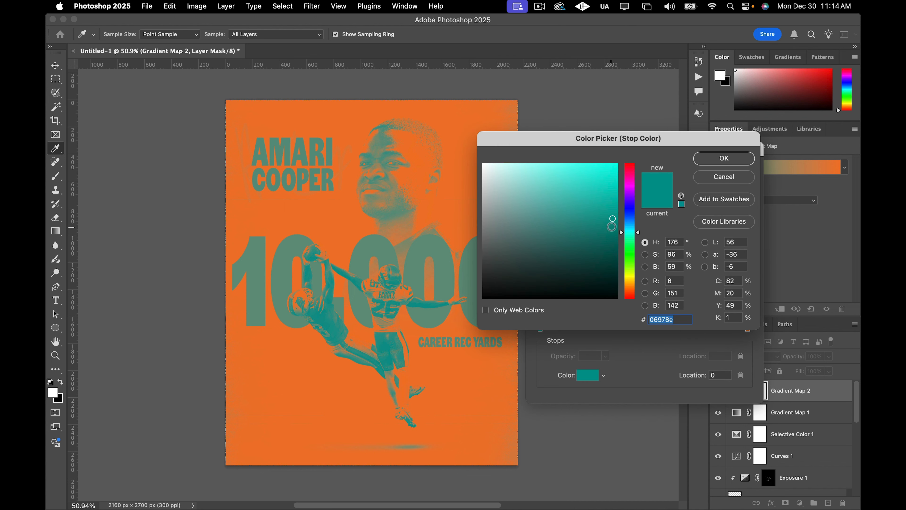
pyautogui.moveTo(613, 218); pyautogui.dragTo(614, 214)
pyautogui.click(719, 158)
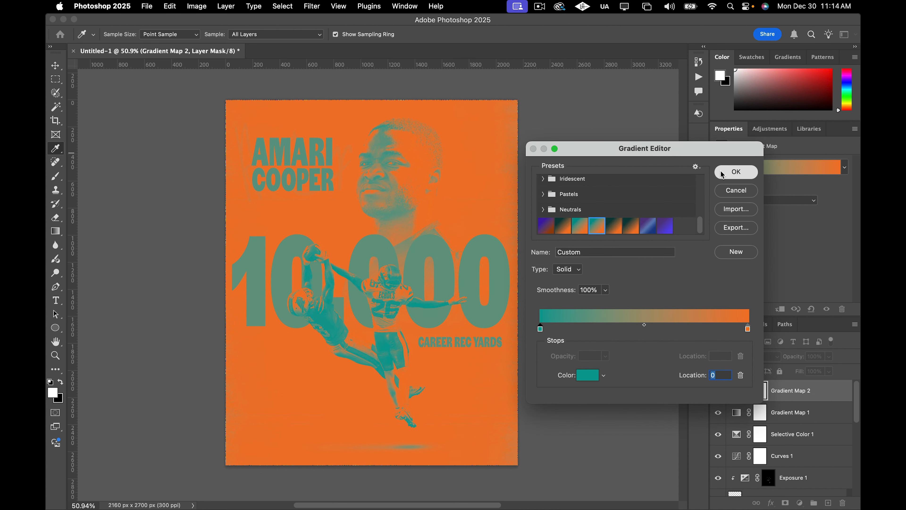
pyautogui.click(721, 174)
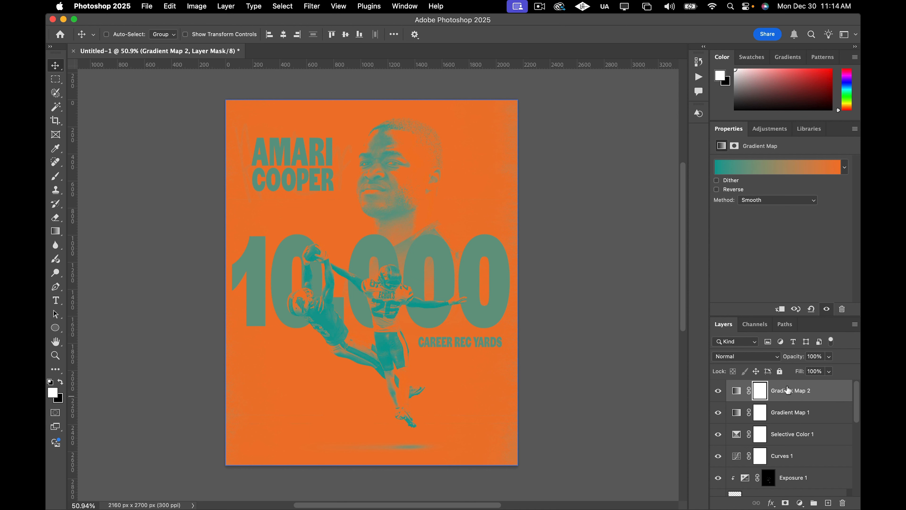
# Set the second gradient map's blend mode to Overlay and lower its opacity to 57%.
pyautogui.click(759, 357)
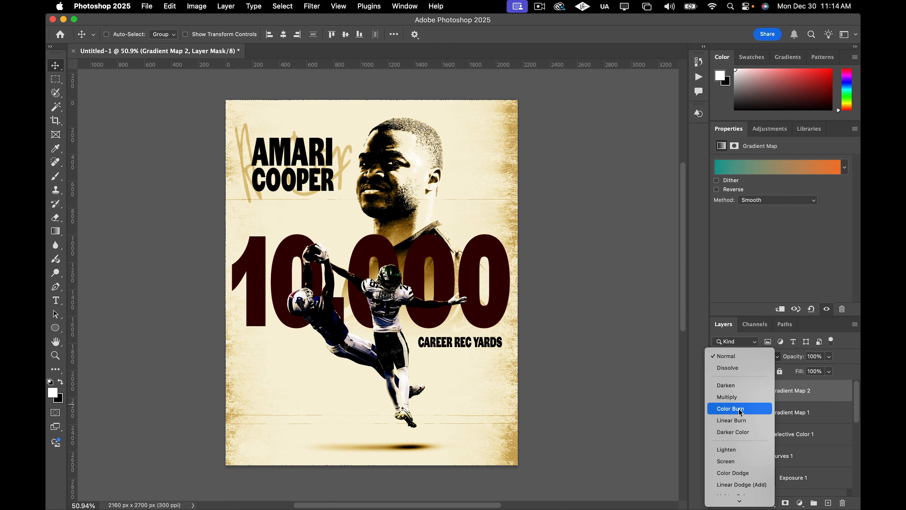
pyautogui.scroll(-2, 738, 441)
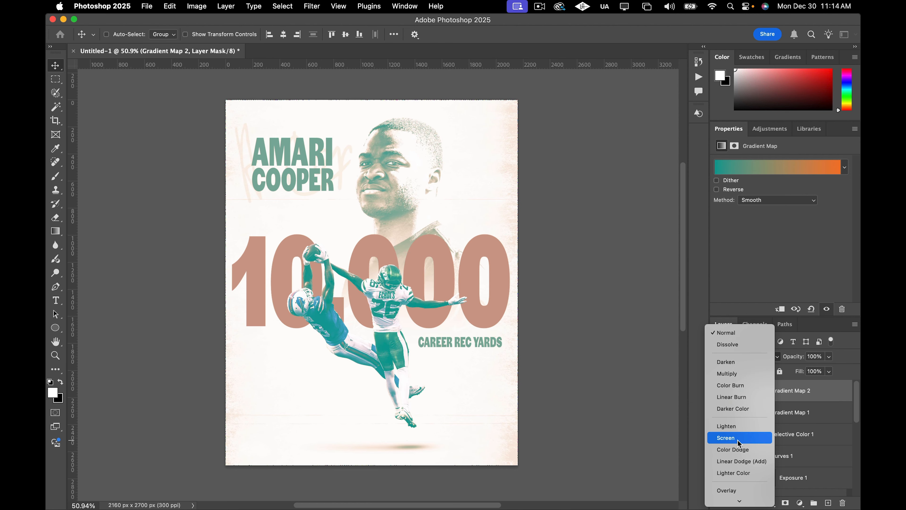
pyautogui.scroll(-2, 740, 427)
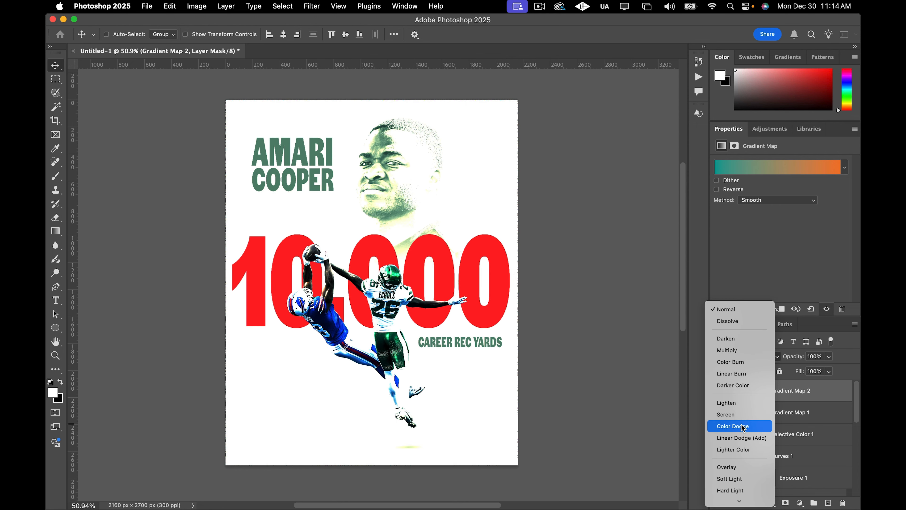
pyautogui.scroll(-4, 738, 443)
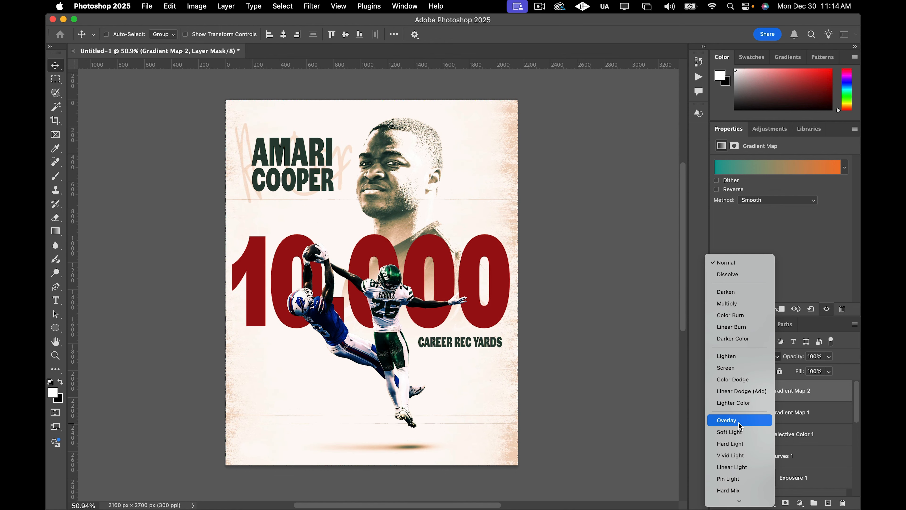
pyautogui.scroll(-5, 738, 425)
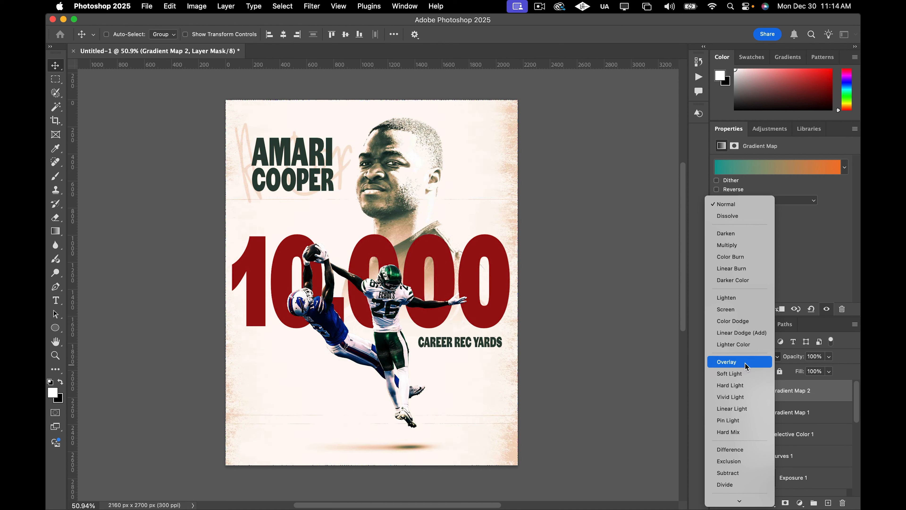
pyautogui.click(745, 363)
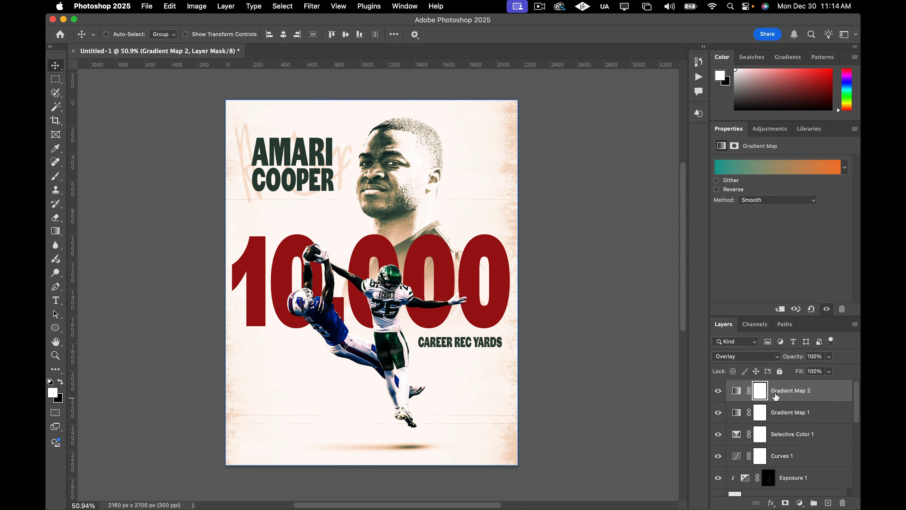
pyautogui.click(829, 357)
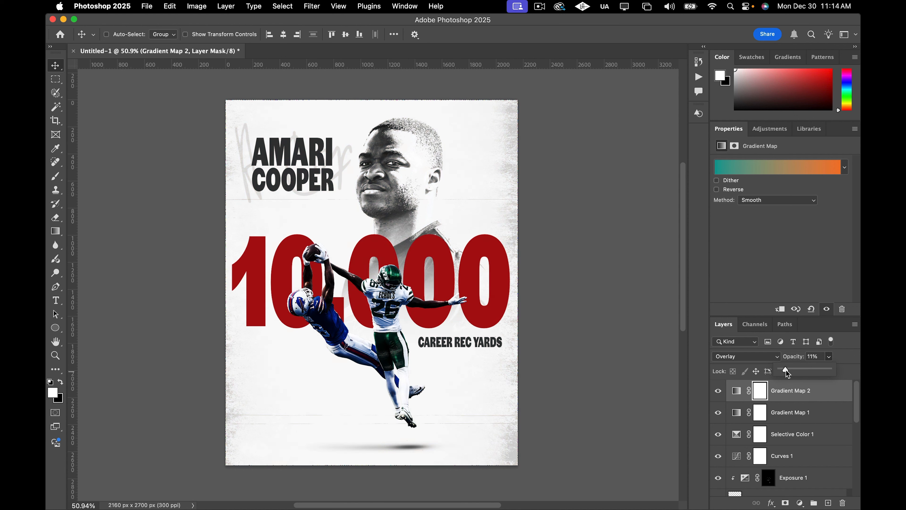
pyautogui.moveTo(788, 372); pyautogui.dragTo(794, 373)
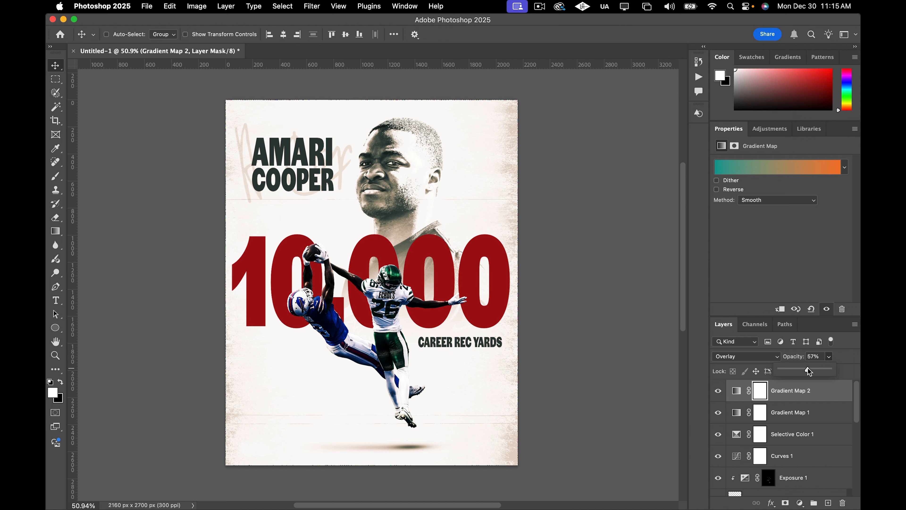
# Place the BIB_2020_LOGO_Black logo file into the top-right corner of the poster at about 143 × 115 px.
pyautogui.click(79, 96)
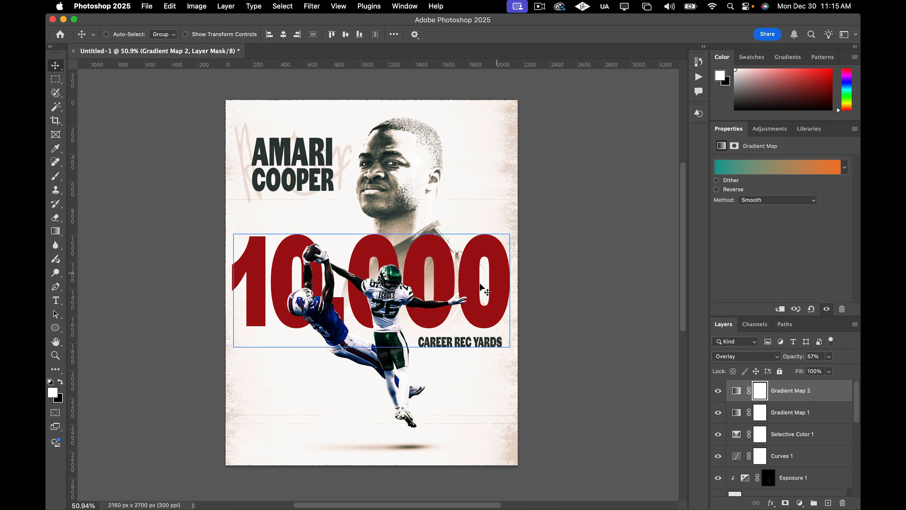
pyautogui.scroll(-1, 339, 279)
pyautogui.scroll(5, 341, 280)
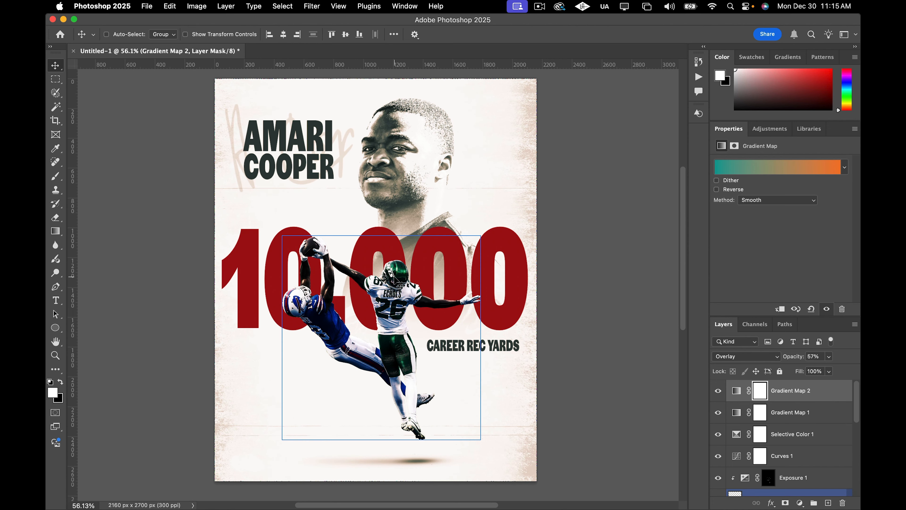
pyautogui.scroll(1, 395, 278)
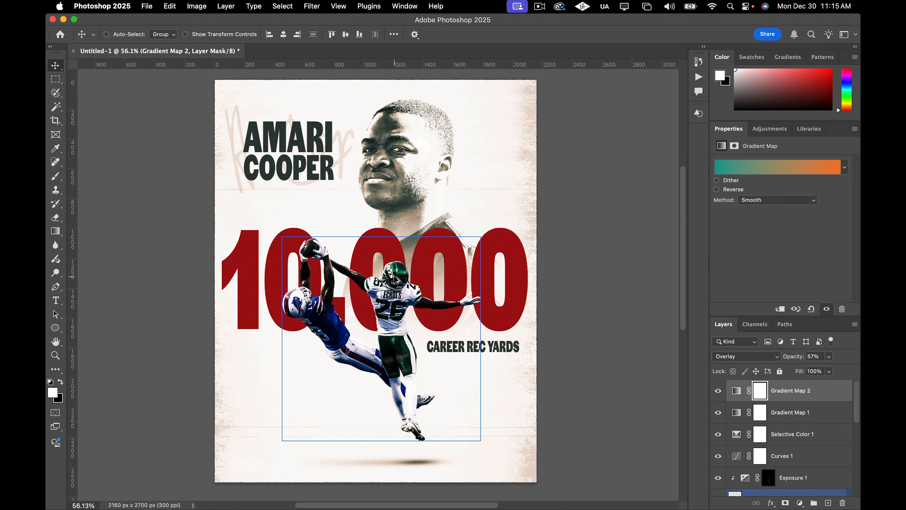
pyautogui.scroll(-2, 396, 279)
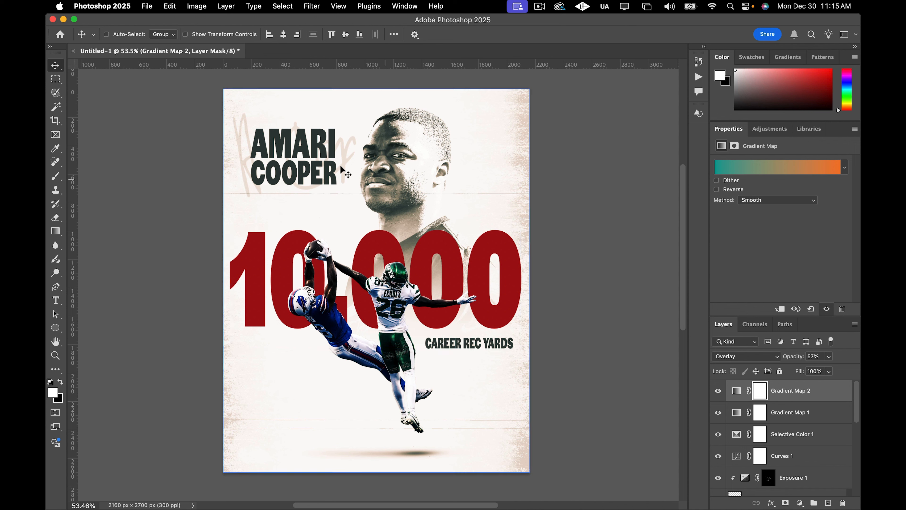
pyautogui.click(149, 7)
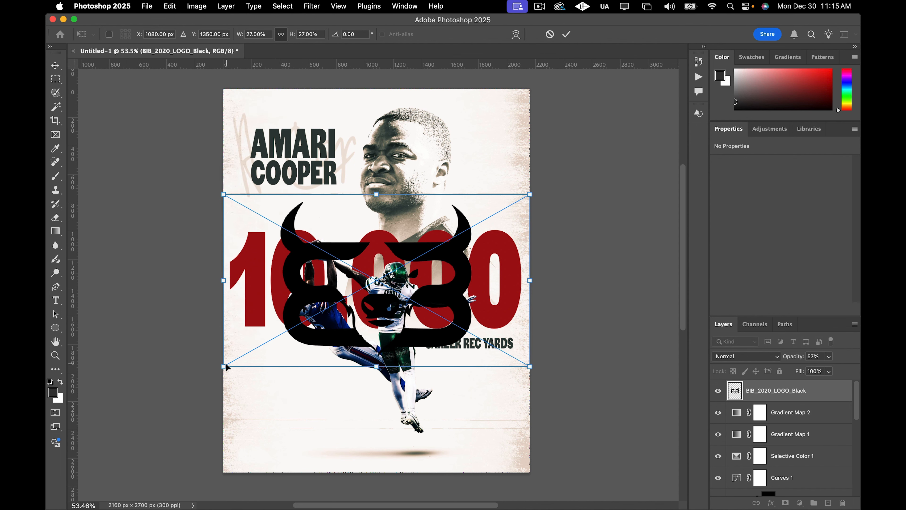
pyautogui.moveTo(226, 366); pyautogui.dragTo(490, 114)
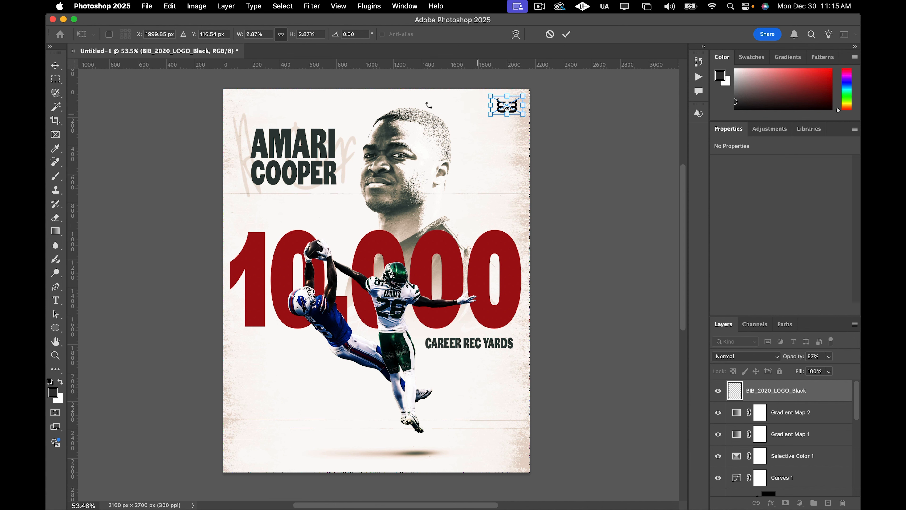
pyautogui.press('Return')
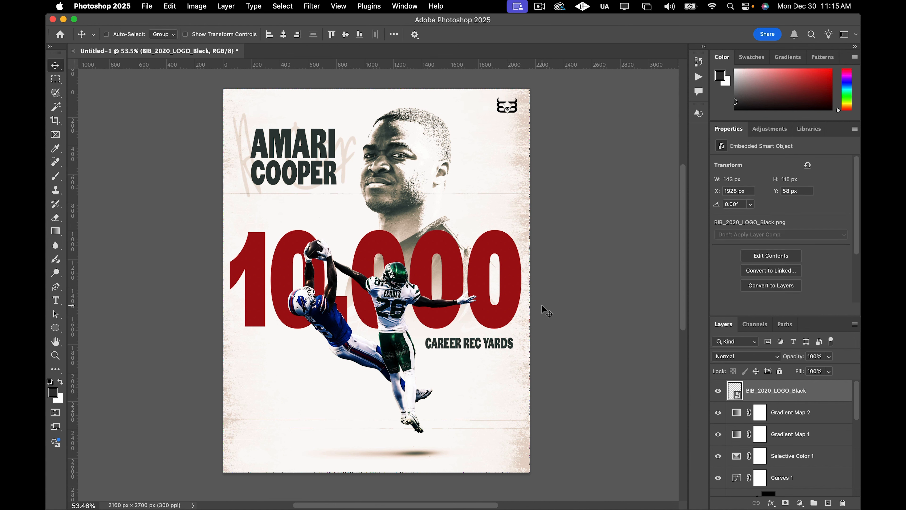
# Zoom and pan around the poster to review the overall composition and logo placement.
pyautogui.scroll(-1, 541, 305)
pyautogui.hscroll(-3, 530, 345)
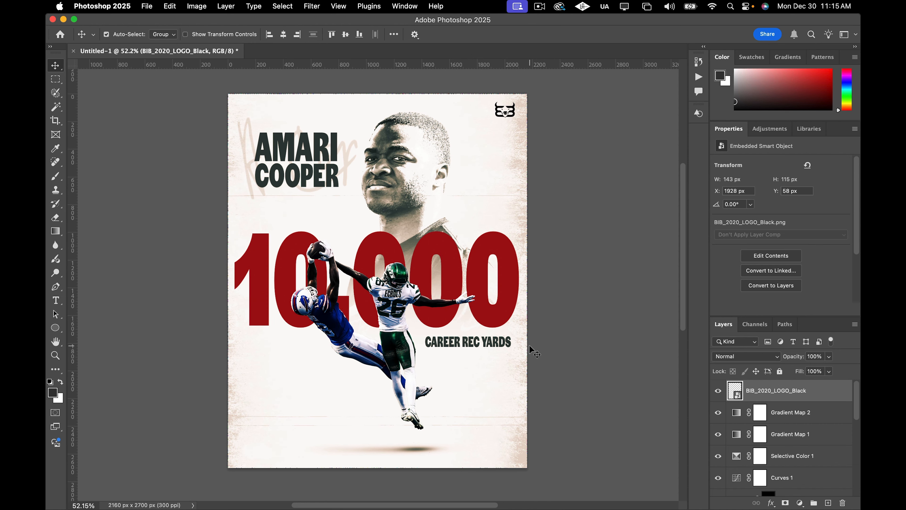
pyautogui.hscroll(-3, 529, 345)
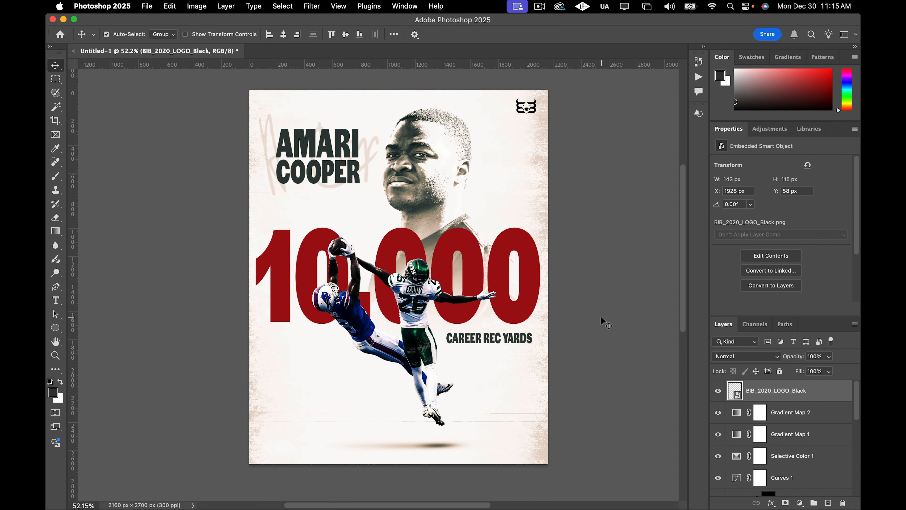
pyautogui.hscroll(2, 601, 317)
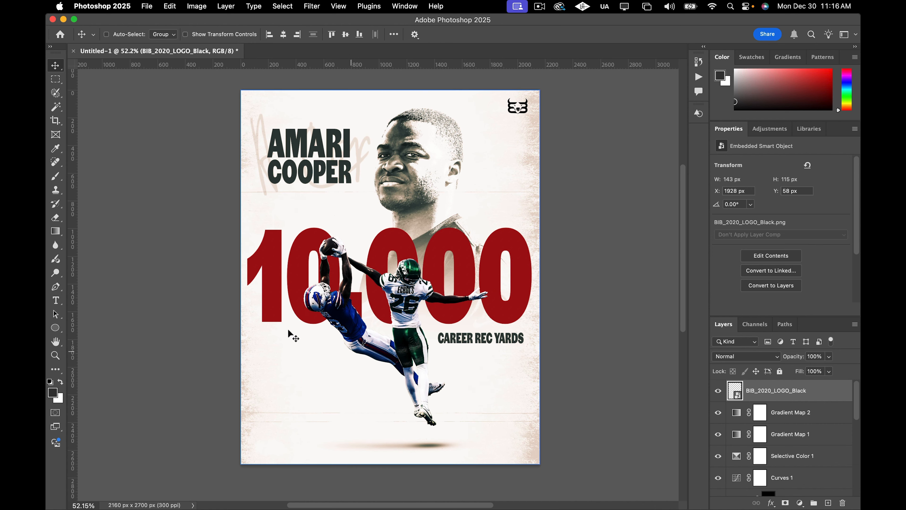
pyautogui.scroll(10, 388, 198)
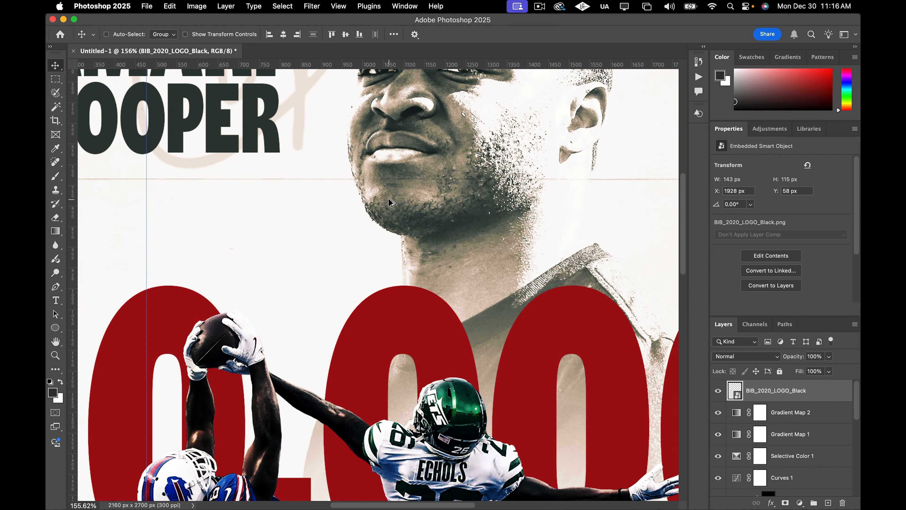
pyautogui.scroll(-10, 388, 198)
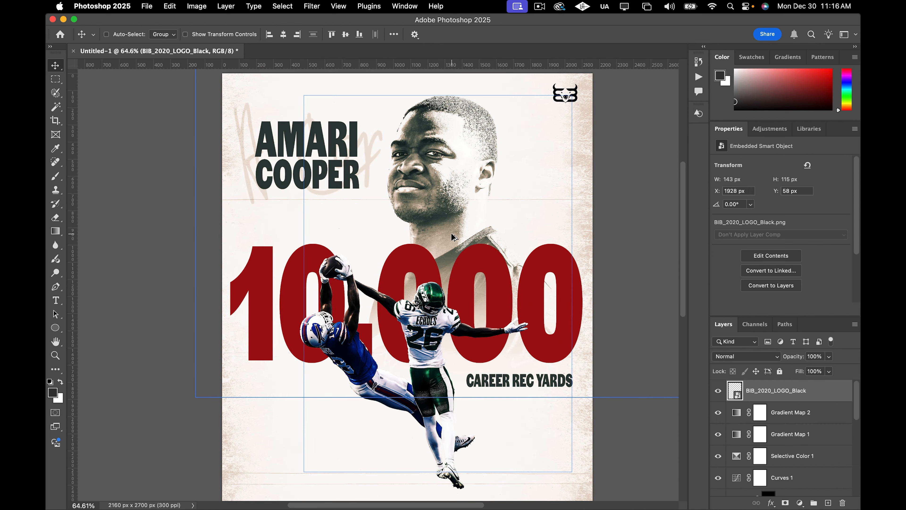
pyautogui.scroll(-1, 451, 233)
pyautogui.hscroll(2, 451, 234)
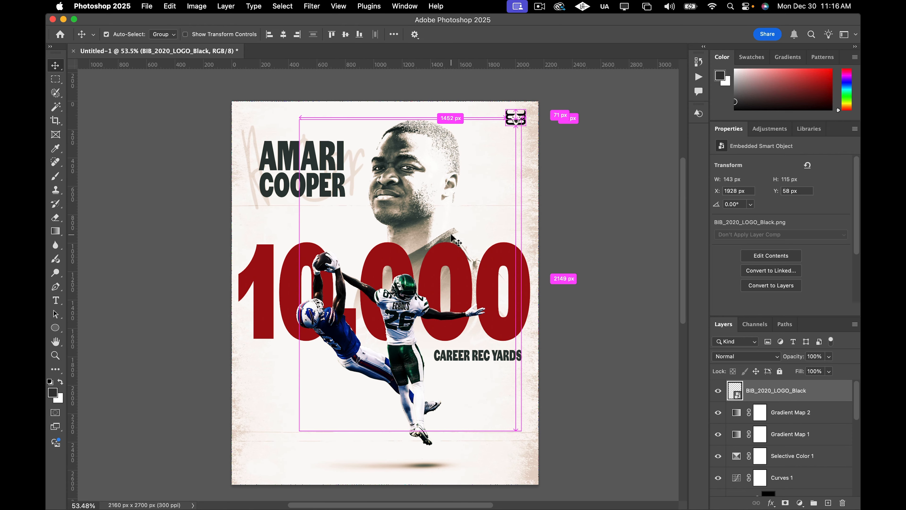
pyautogui.scroll(-2, 452, 233)
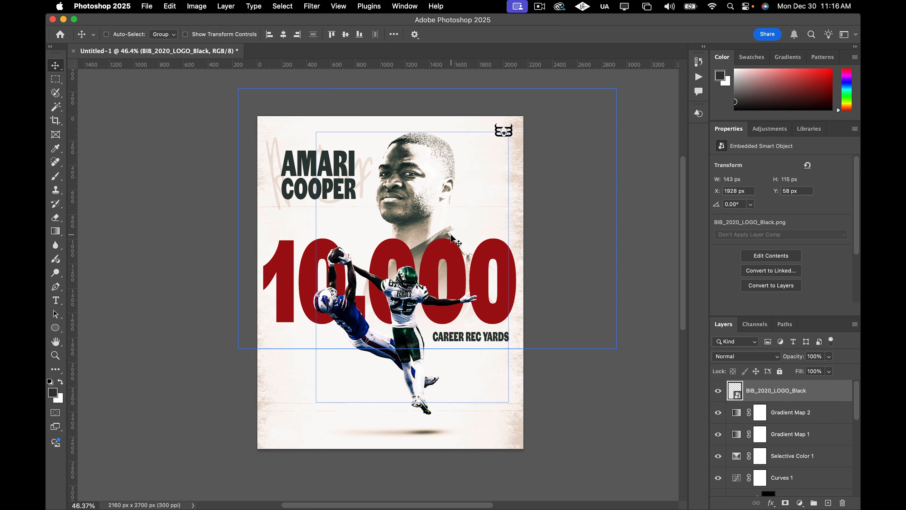
pyautogui.scroll(-1, 182, 232)
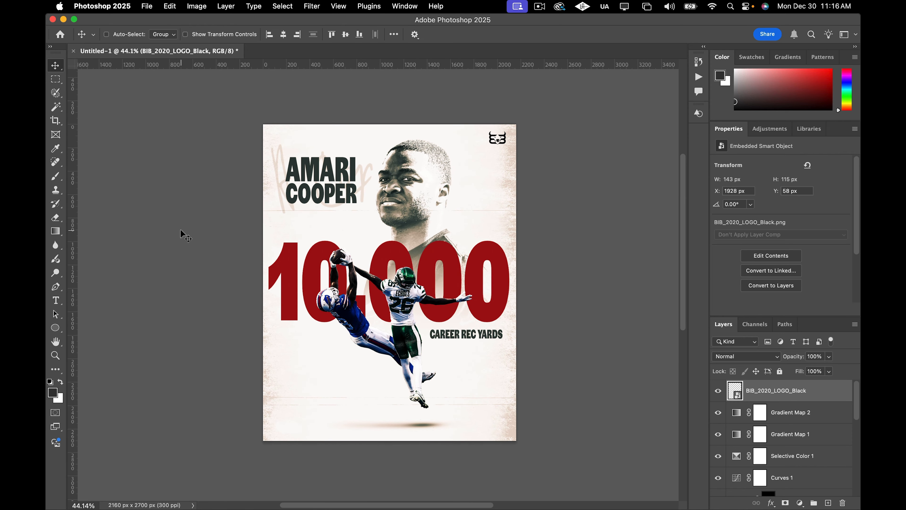
pyautogui.scroll(3, 182, 233)
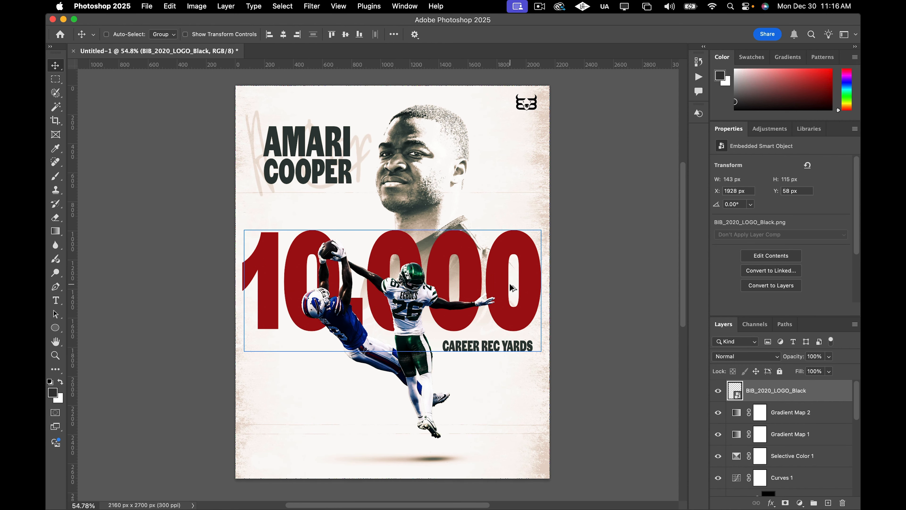
pyautogui.scroll(-1, 509, 284)
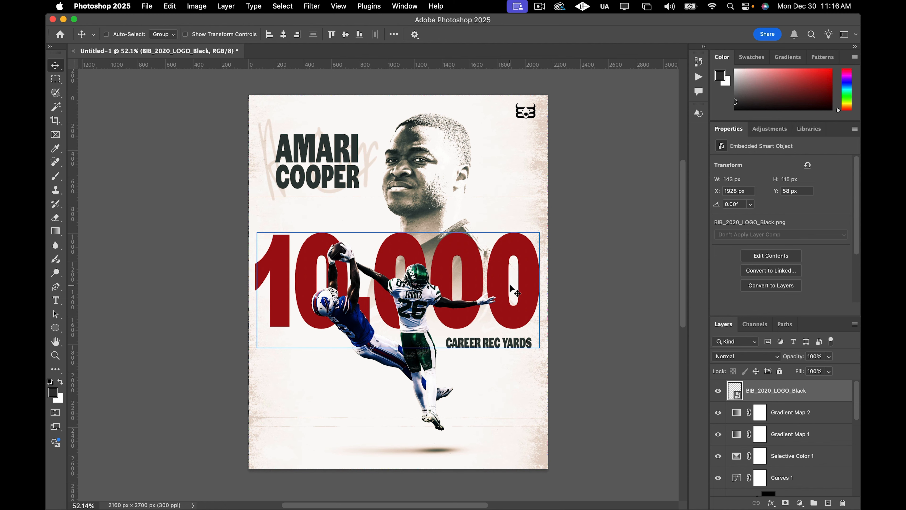